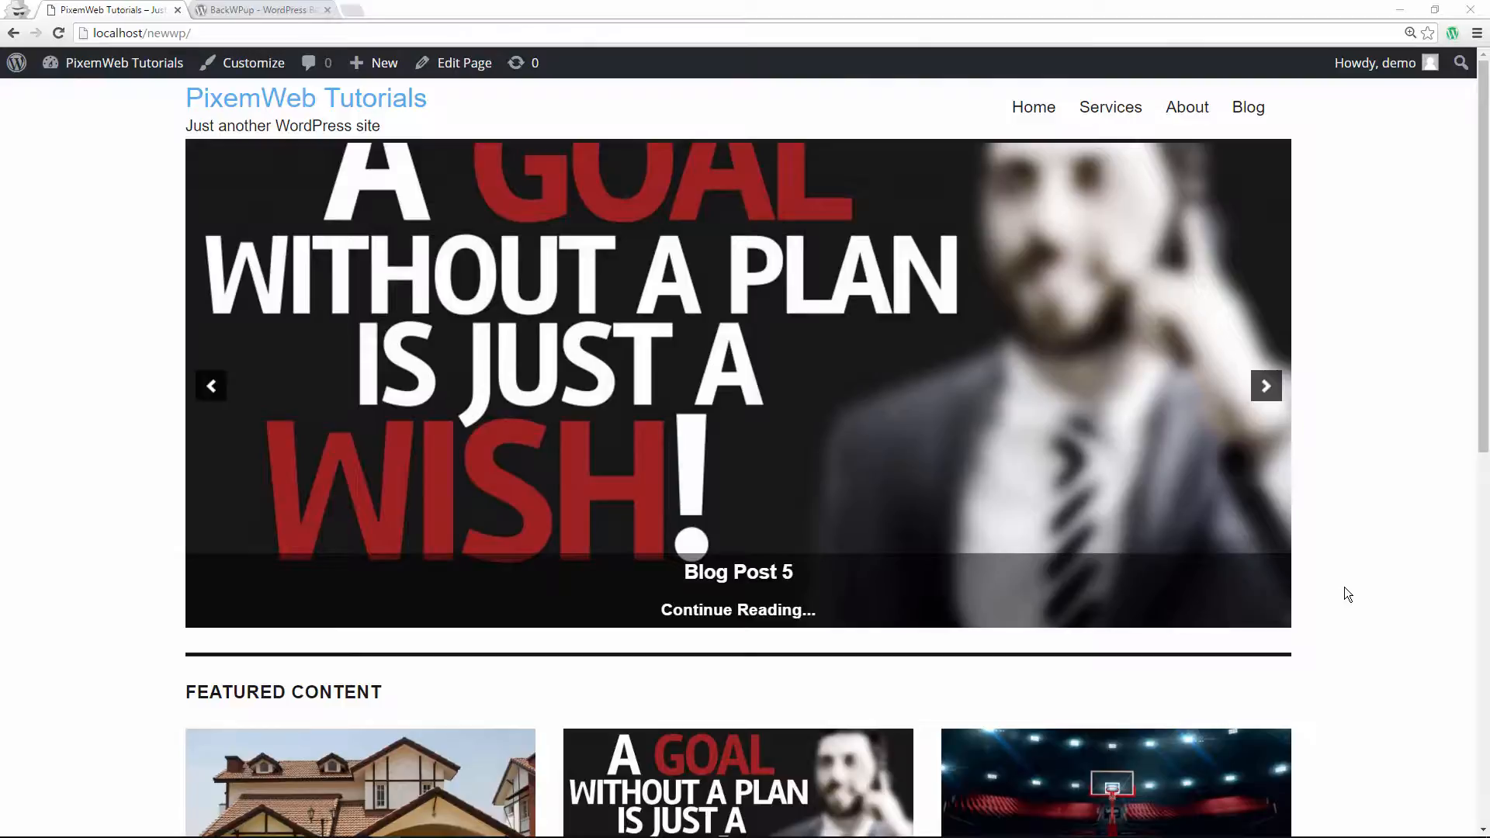
Review the BackWPup plugin page on WordPress.org, including its description, feature list, ratings and requirements.
click(261, 11)
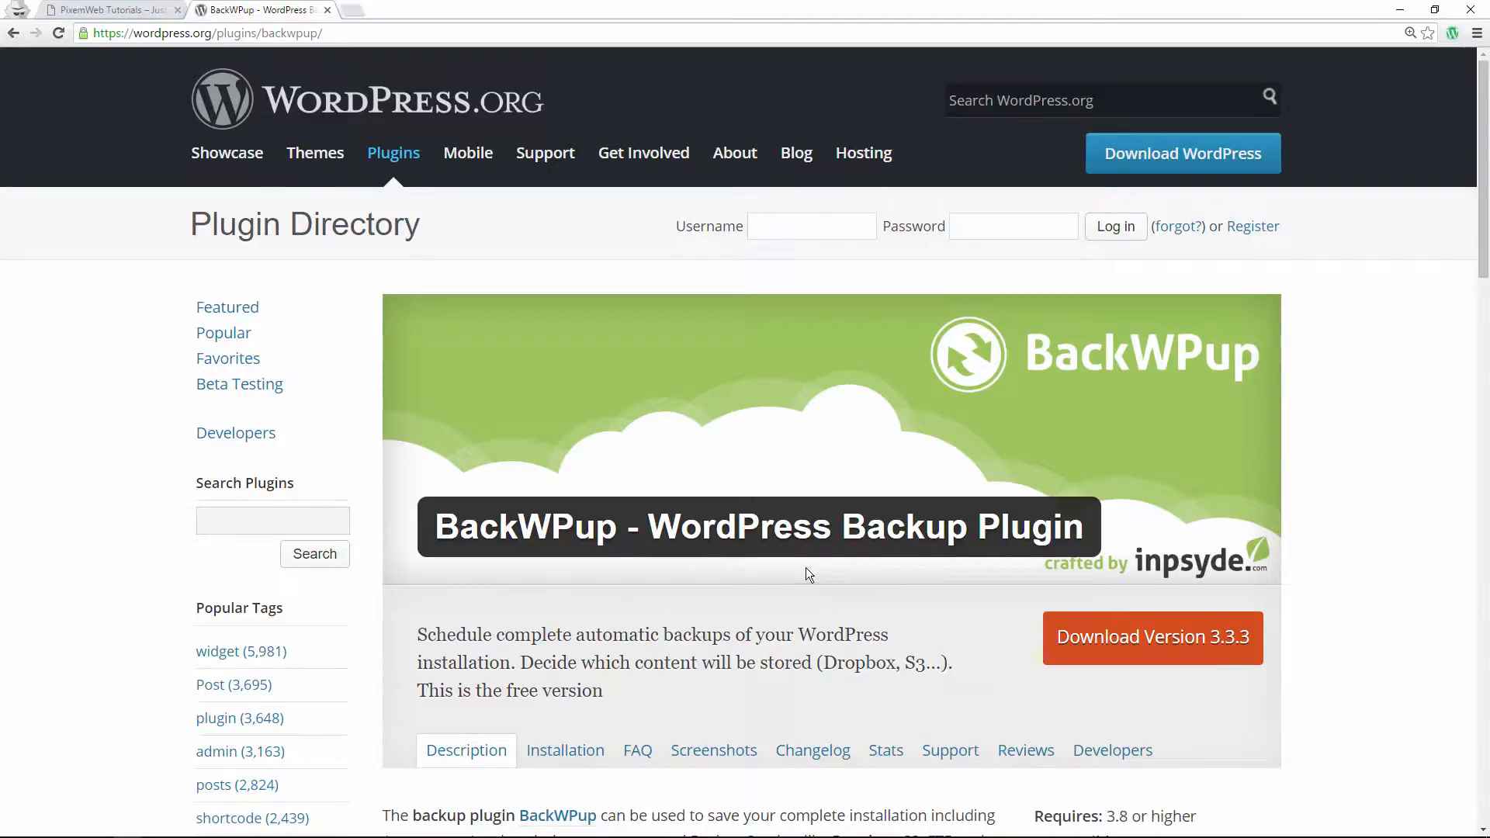
scroll(823, 564, down, 2)
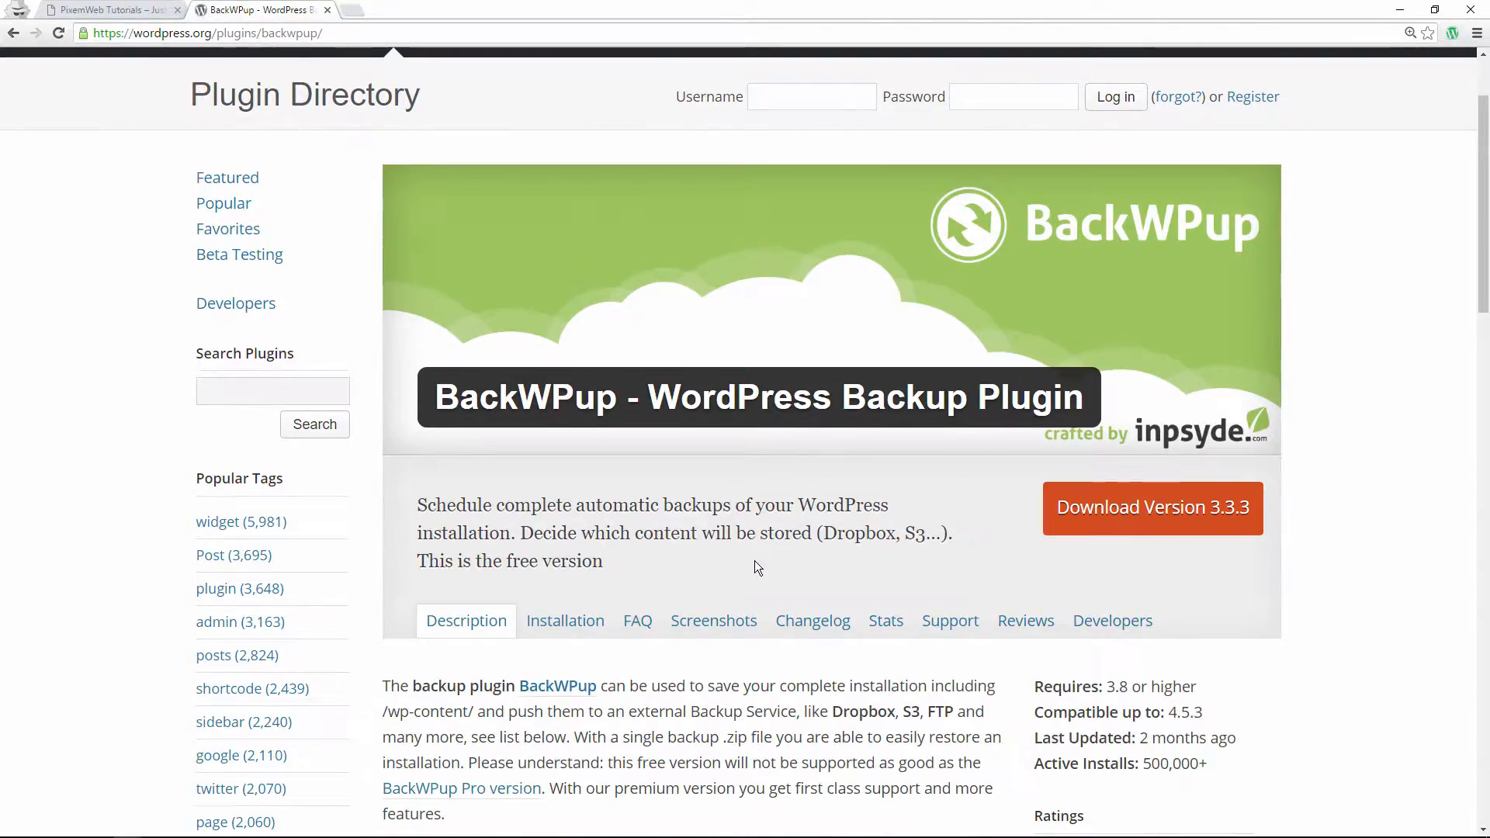
scroll(754, 561, down, 4)
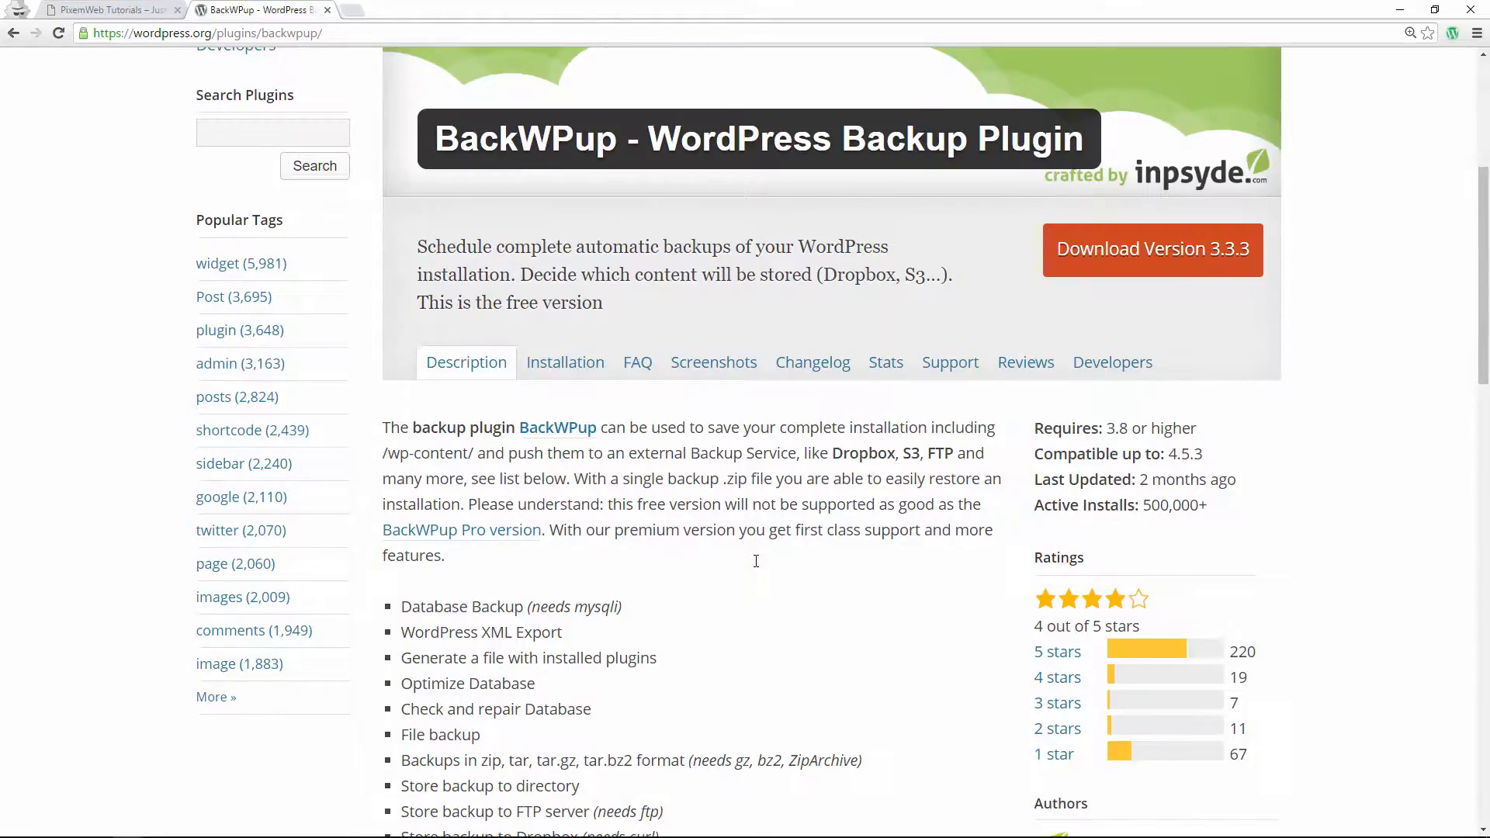
scroll(755, 561, down, 2)
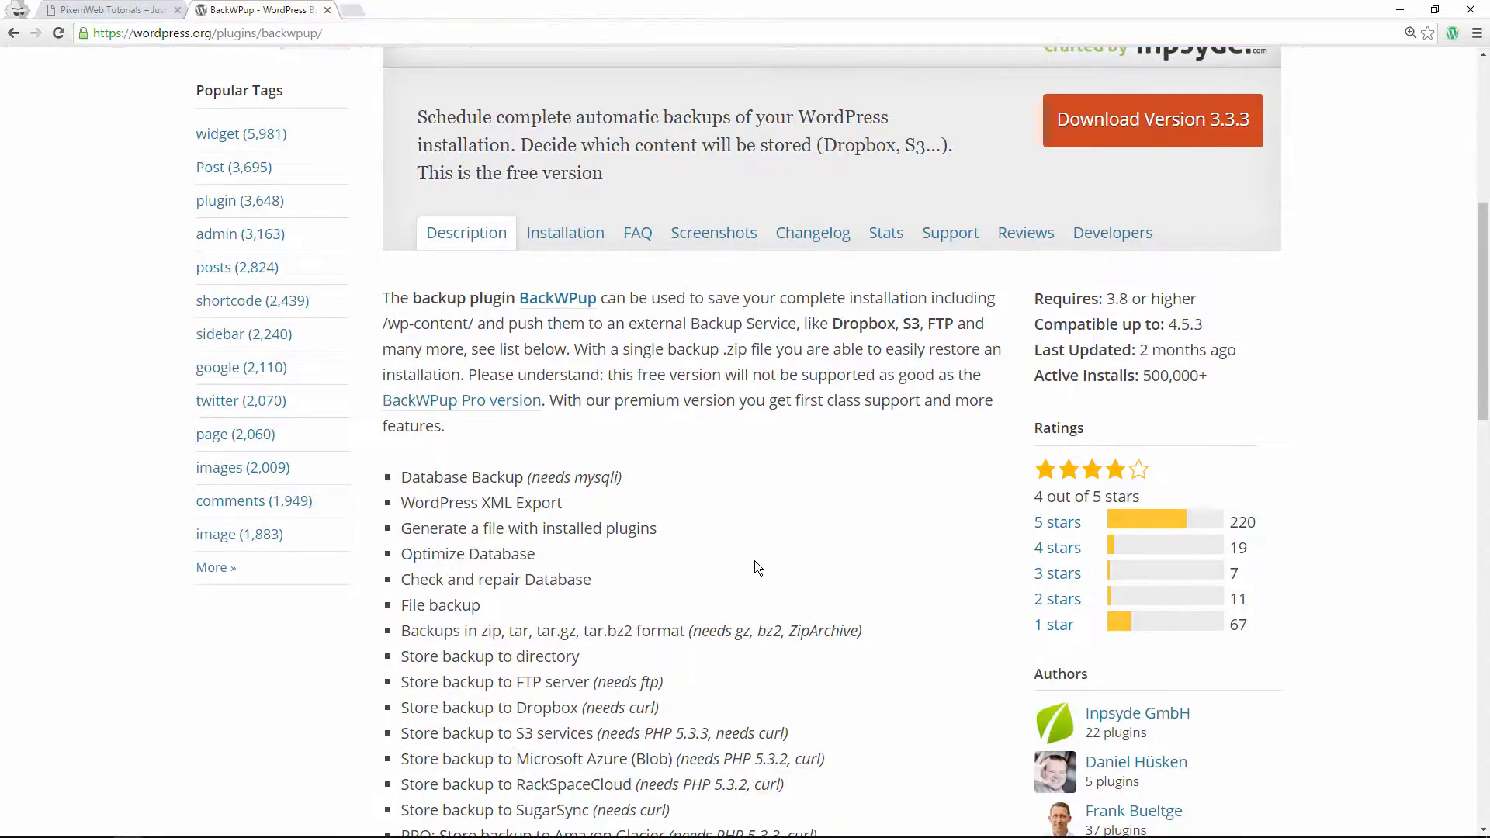
scroll(755, 560, up, 2)
scroll(754, 561, down, 2)
scroll(807, 469, down, 2)
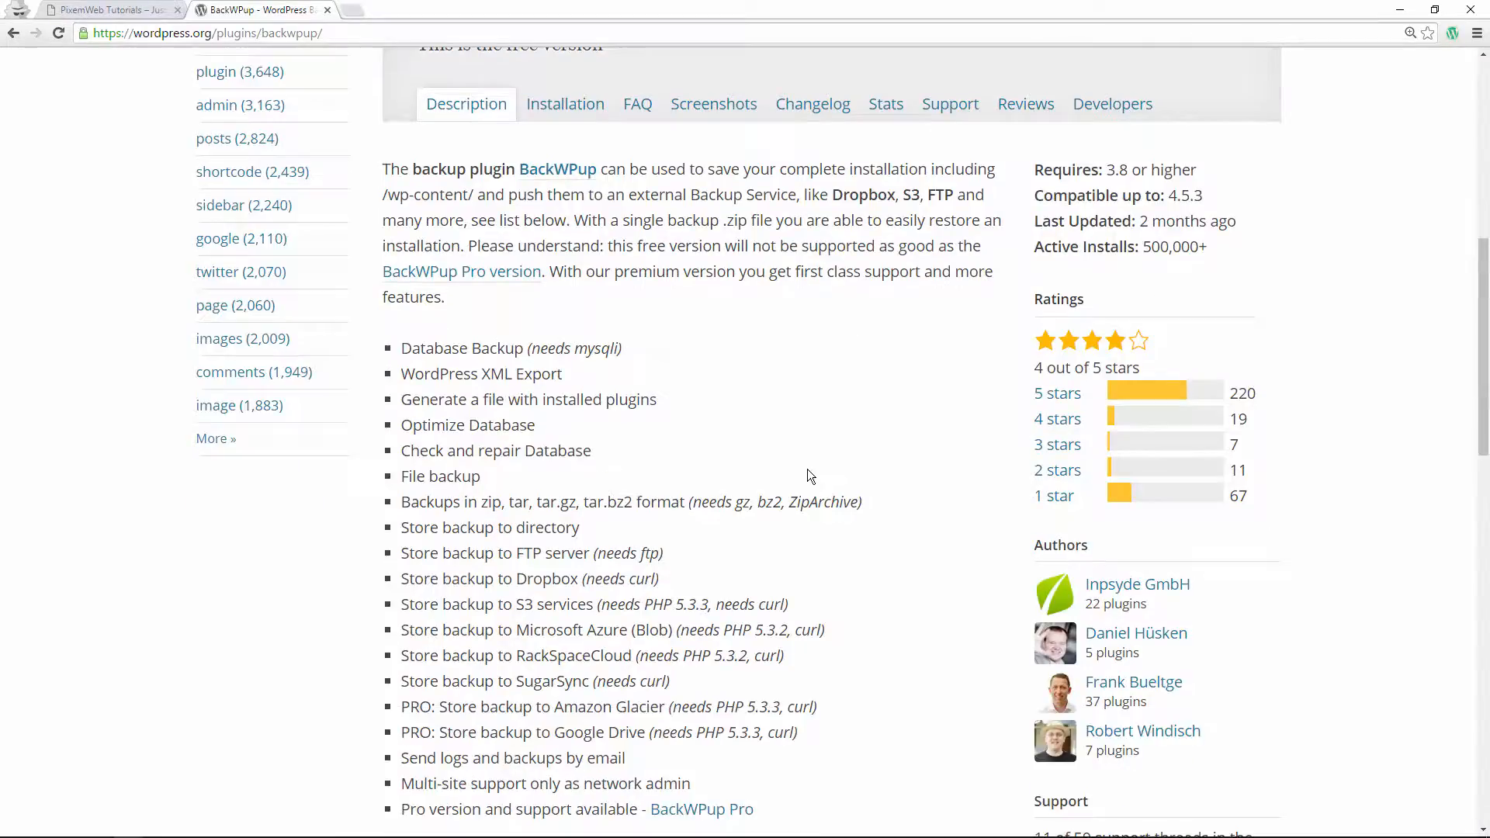
scroll(808, 469, down, 4)
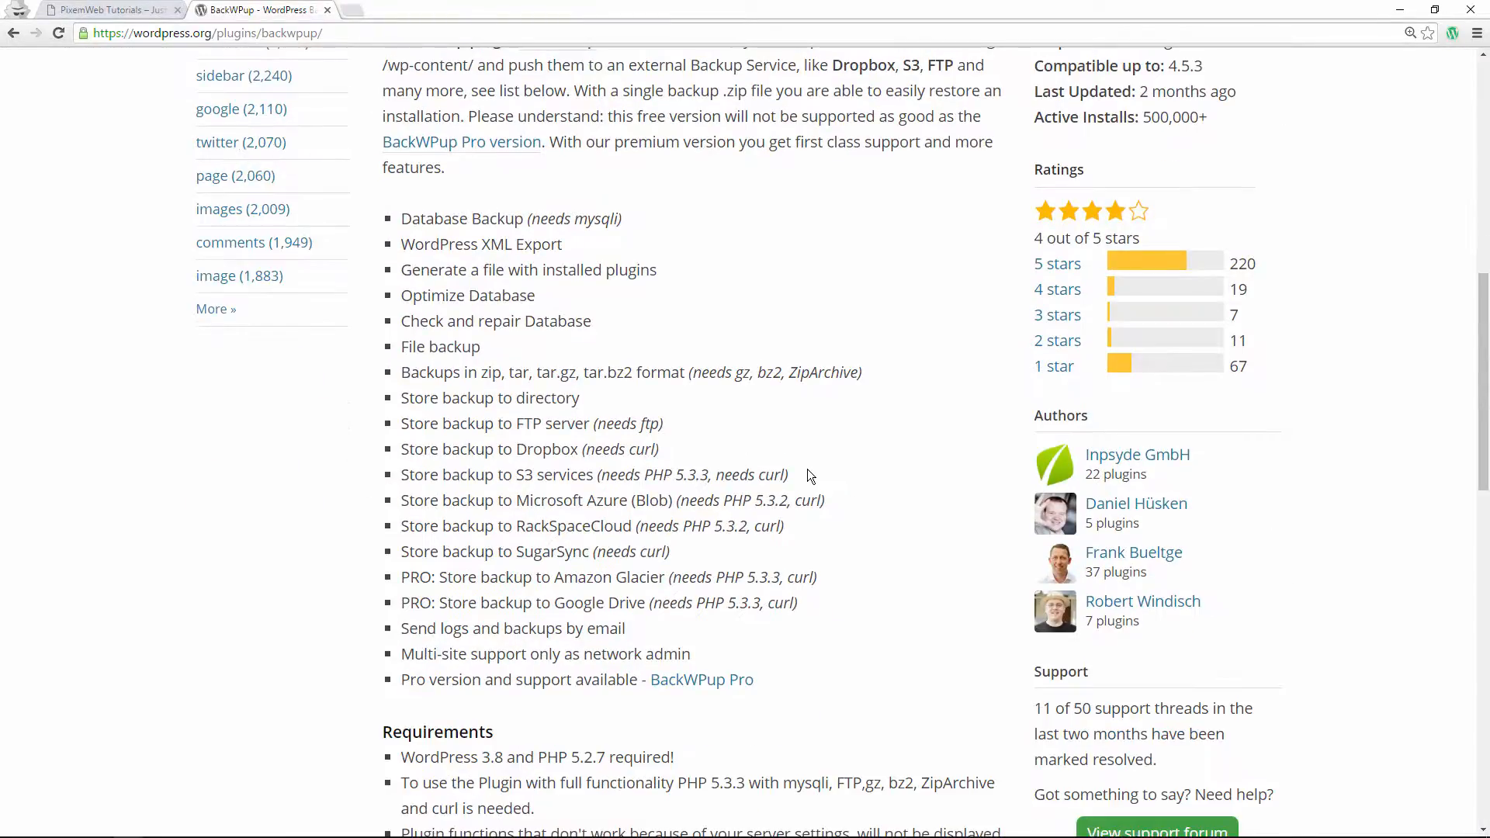
scroll(807, 473, up, 11)
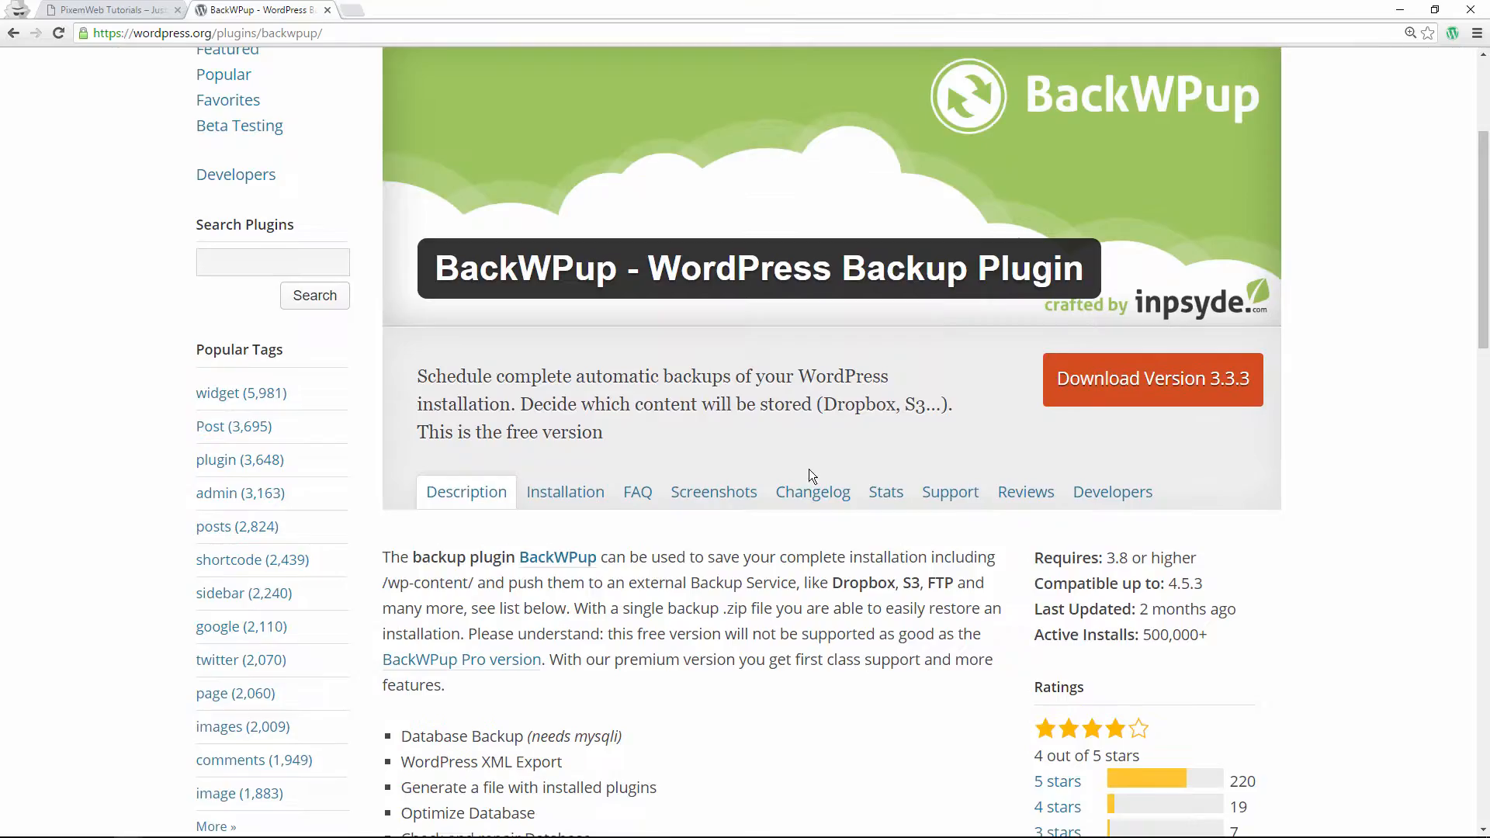
scroll(809, 469, up, 2)
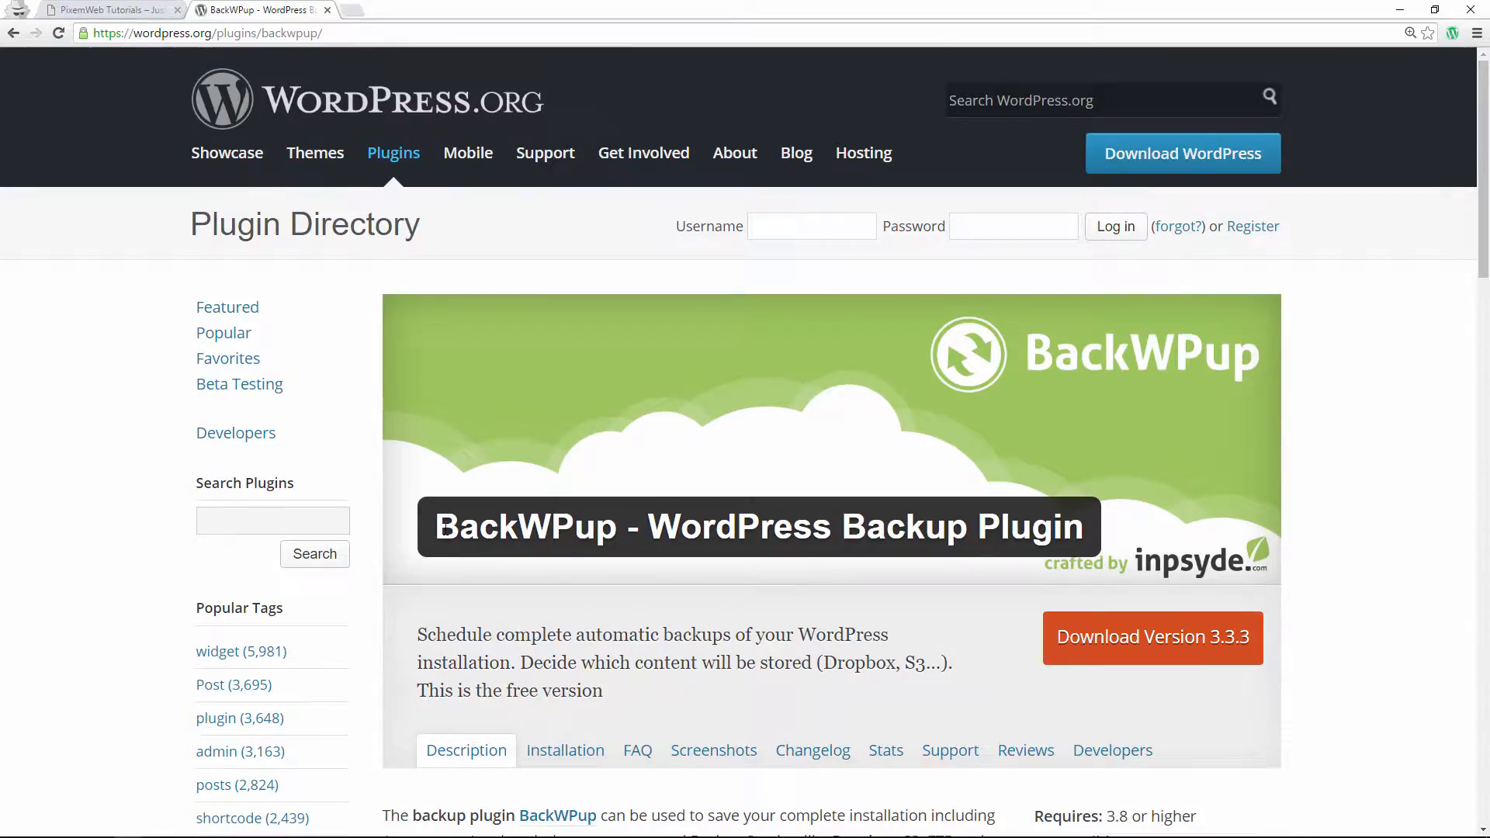
Copy the plugin name BackWPup from its WordPress.org page and go to the Add Plugins page of the local site.
double_click(447, 529)
key(ctrl+c)
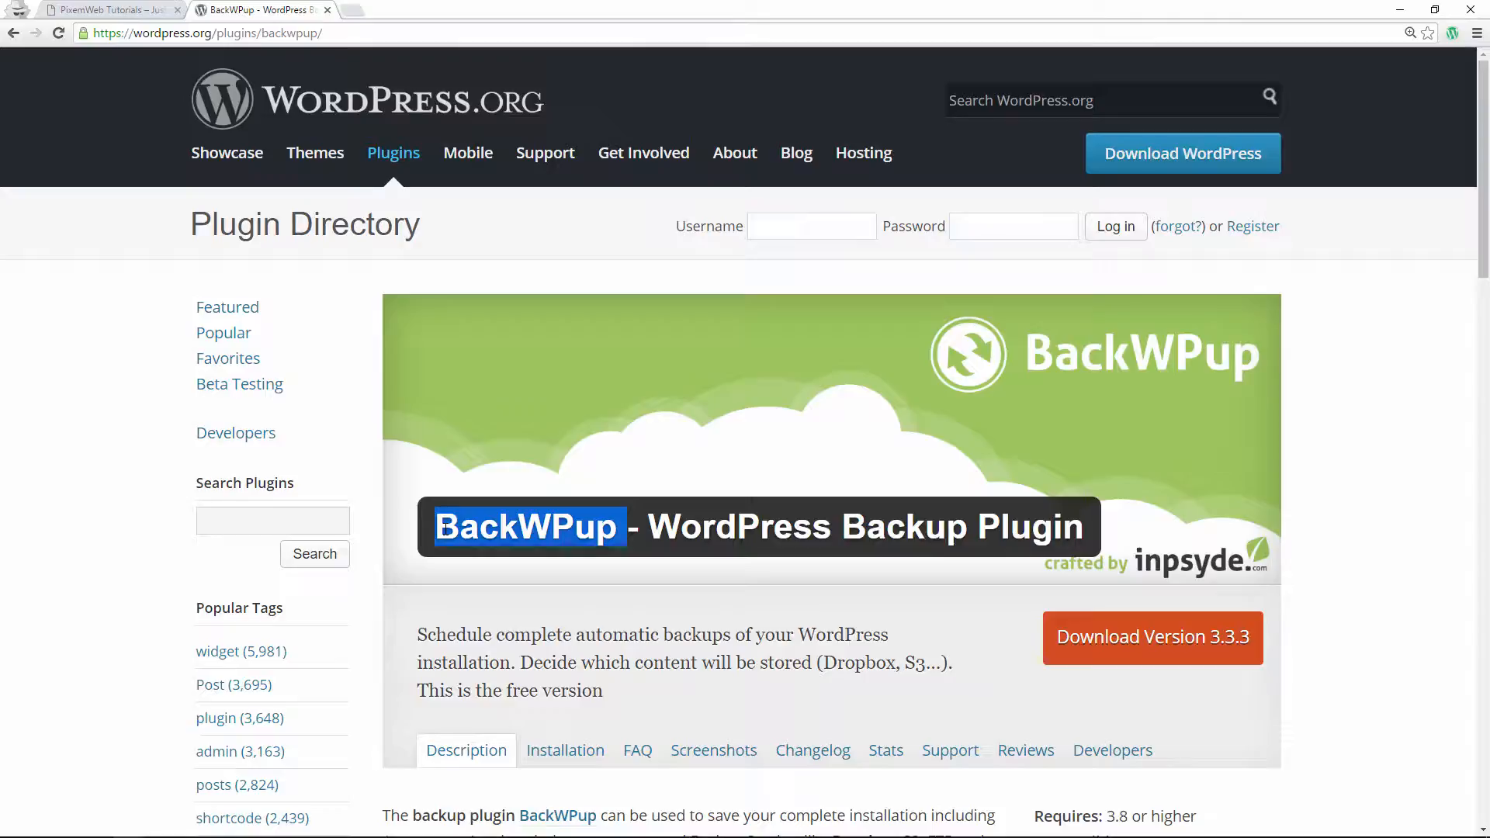
click(95, 11)
mouse_move(128, 66)
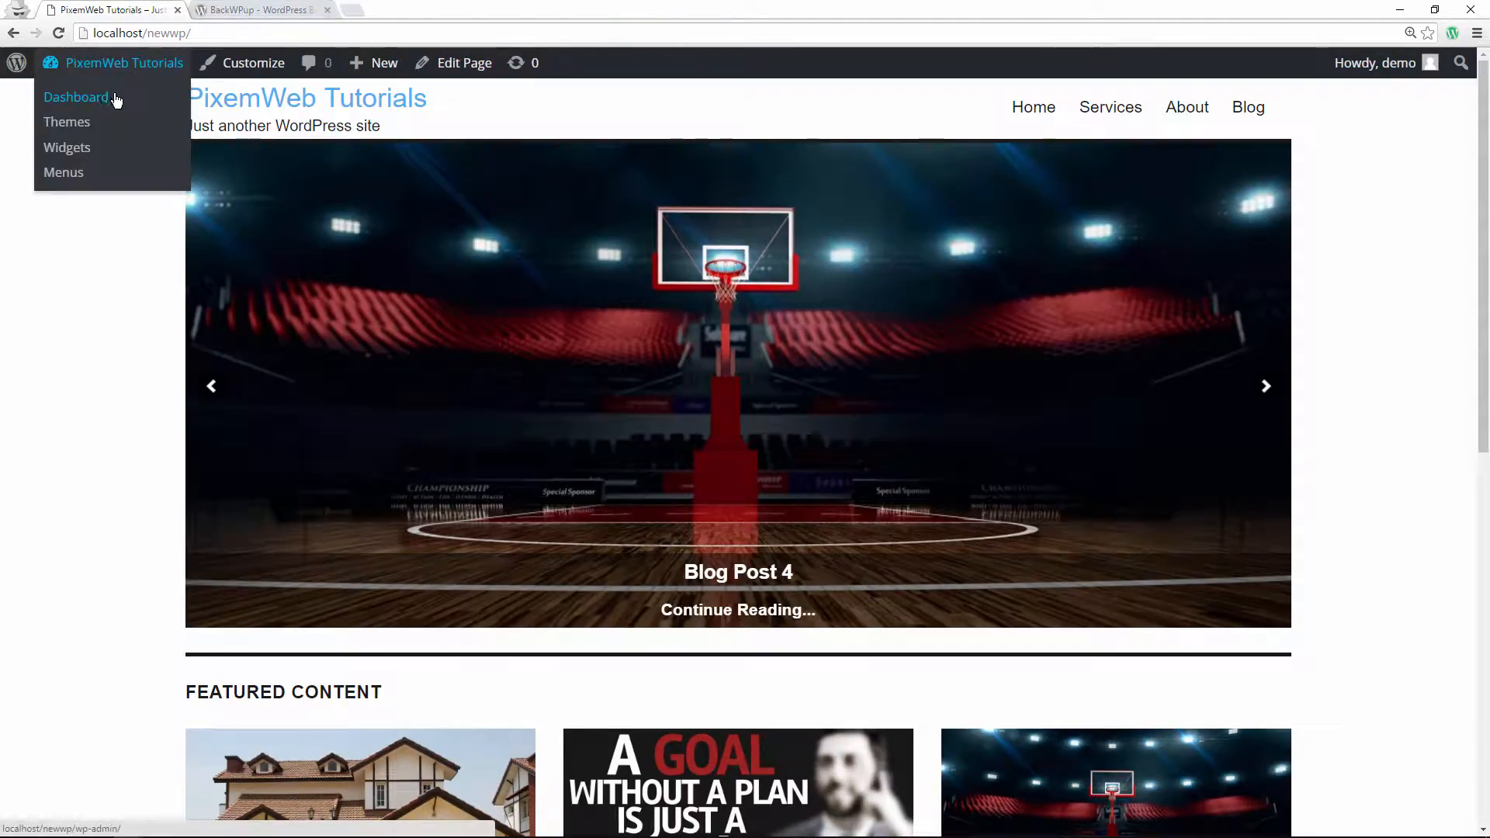
click(115, 99)
mouse_move(34, 396)
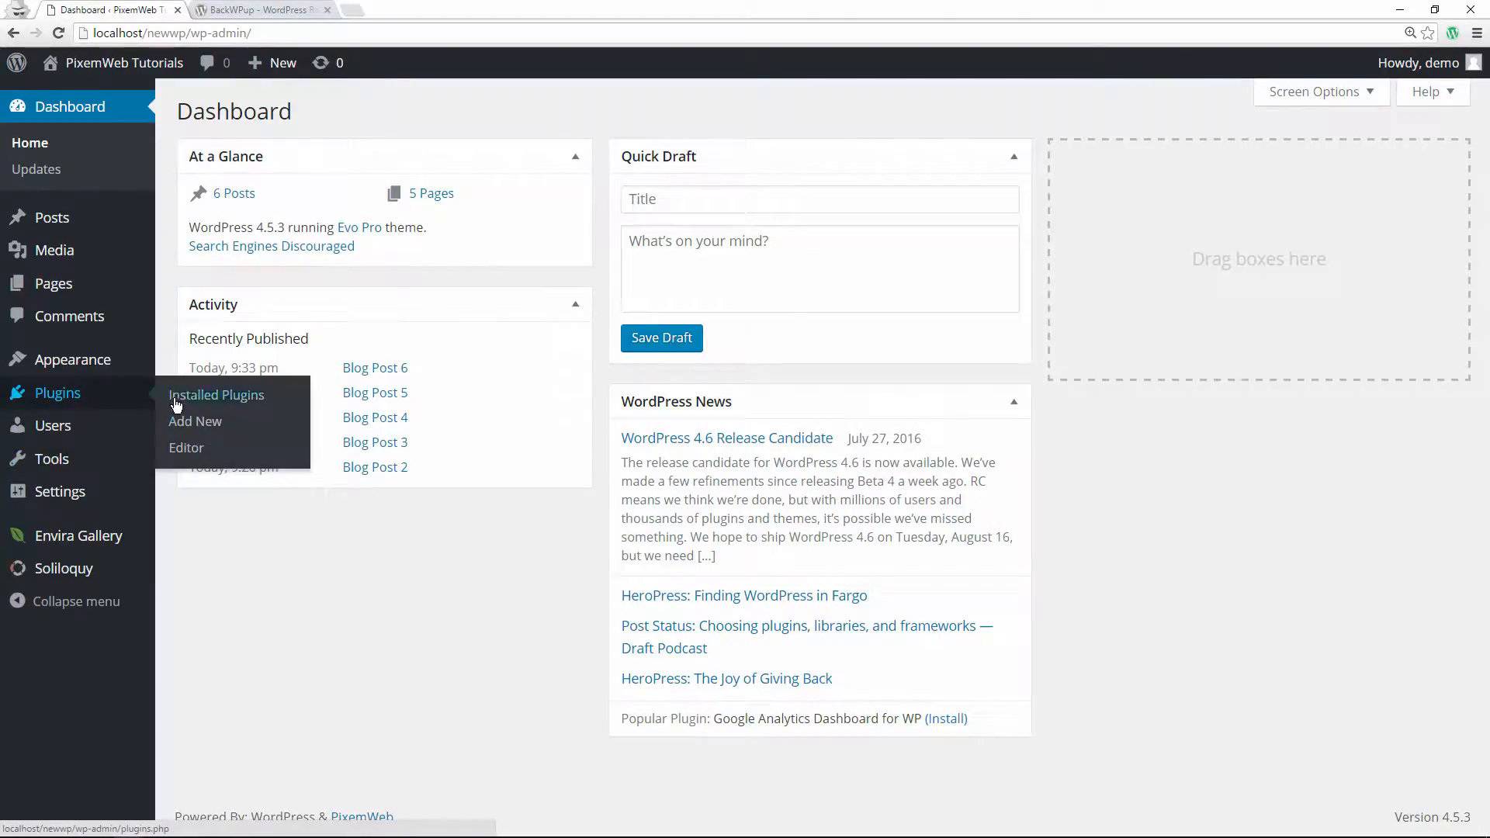
click(192, 421)
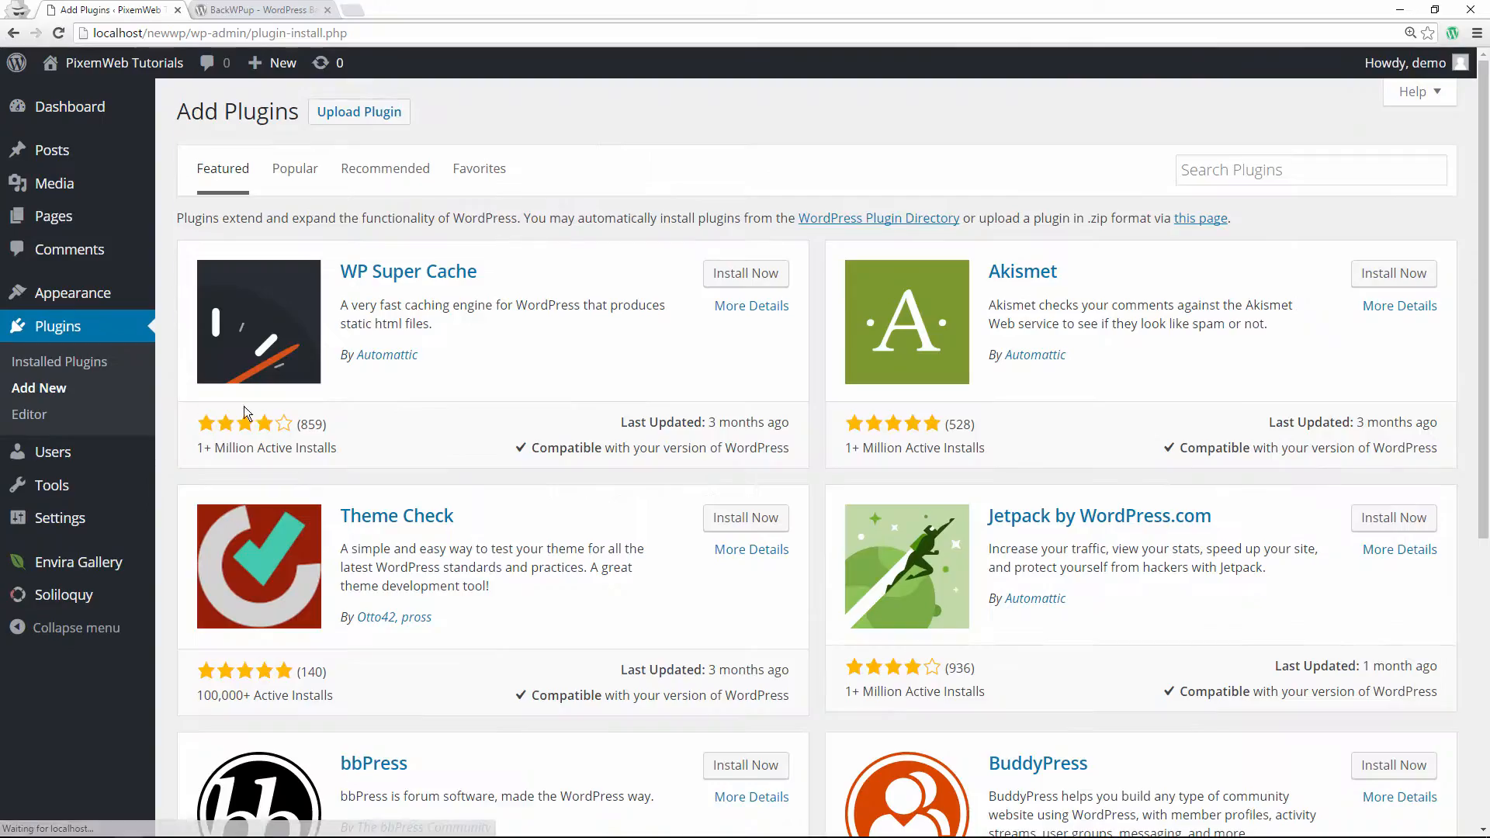
Search the plugins for BackWPup, then install and activate BackWPup - WordPress Backup Plugin.
click(1285, 165)
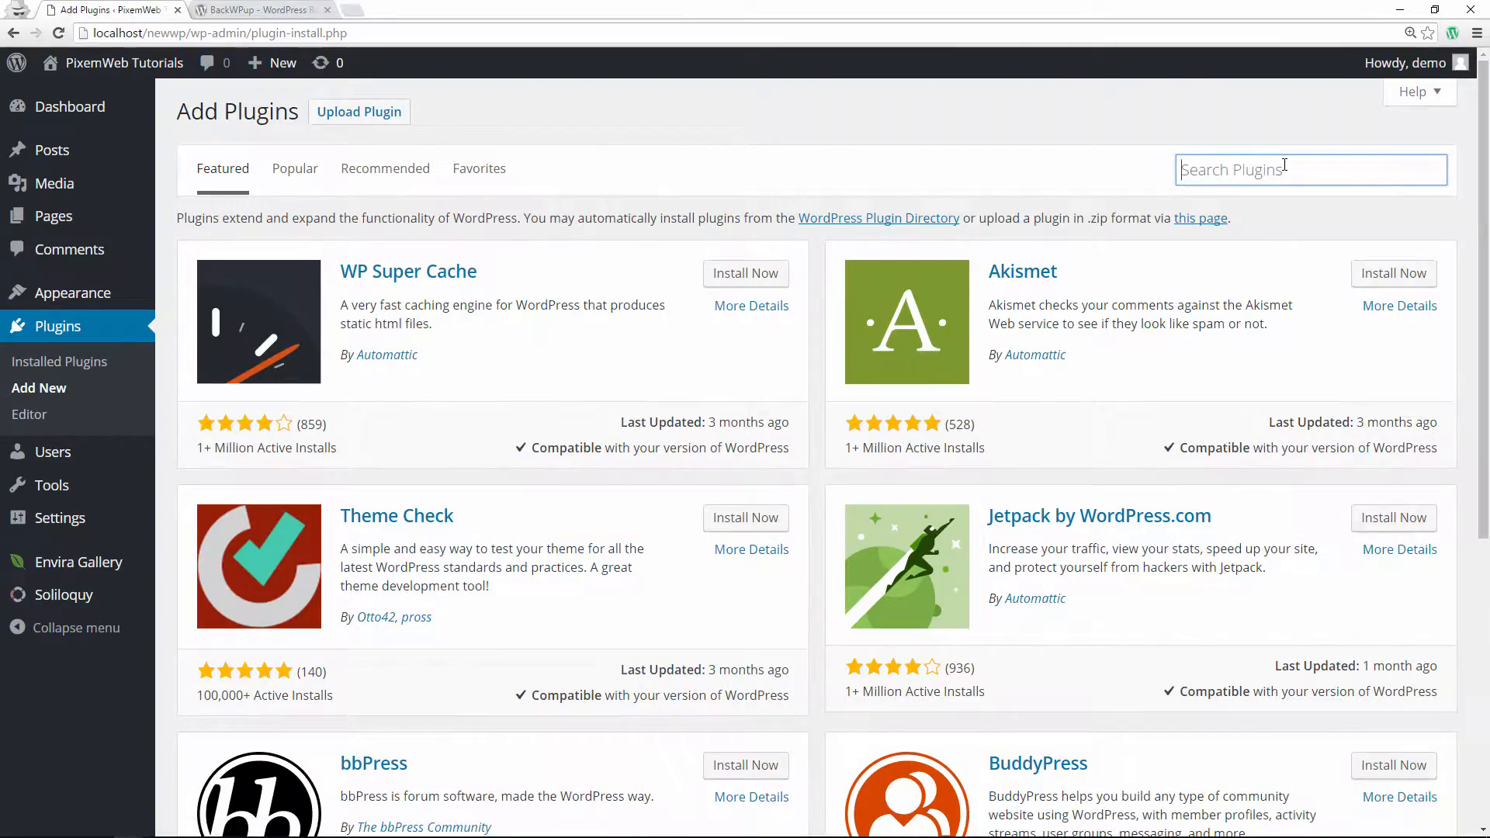
key(ctrl+v)
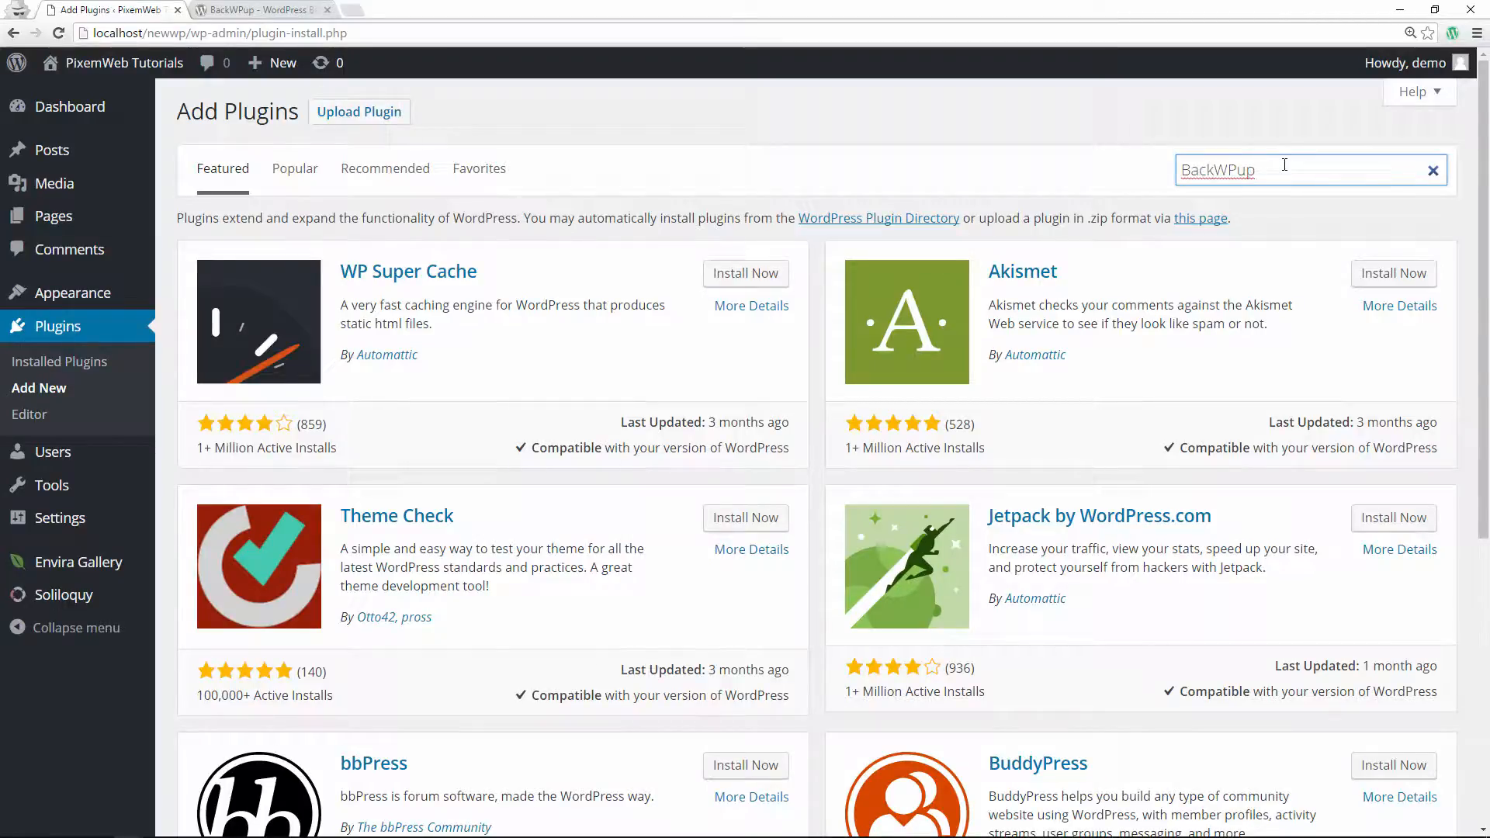
key(Return)
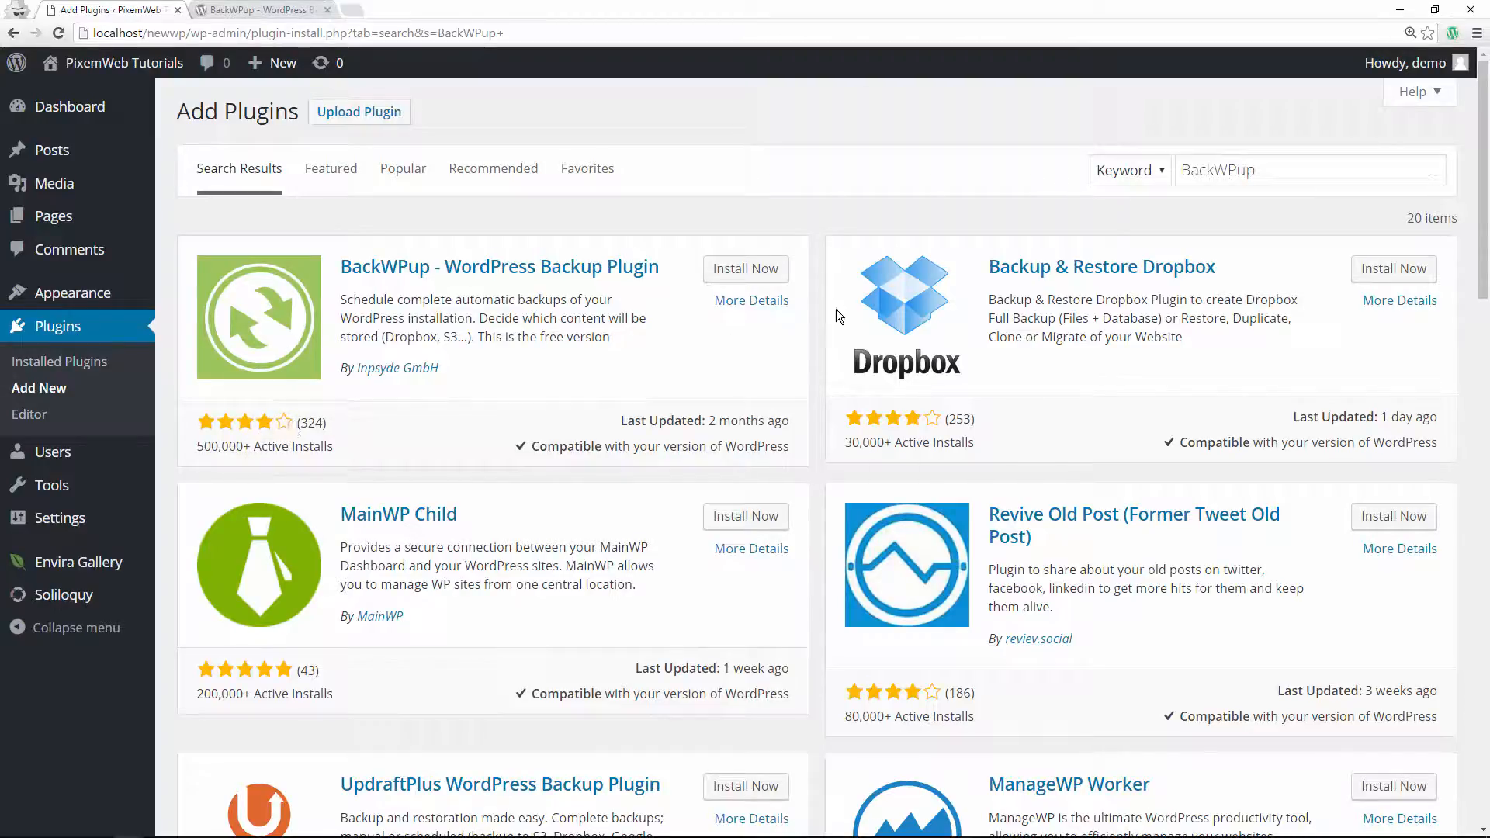
click(765, 278)
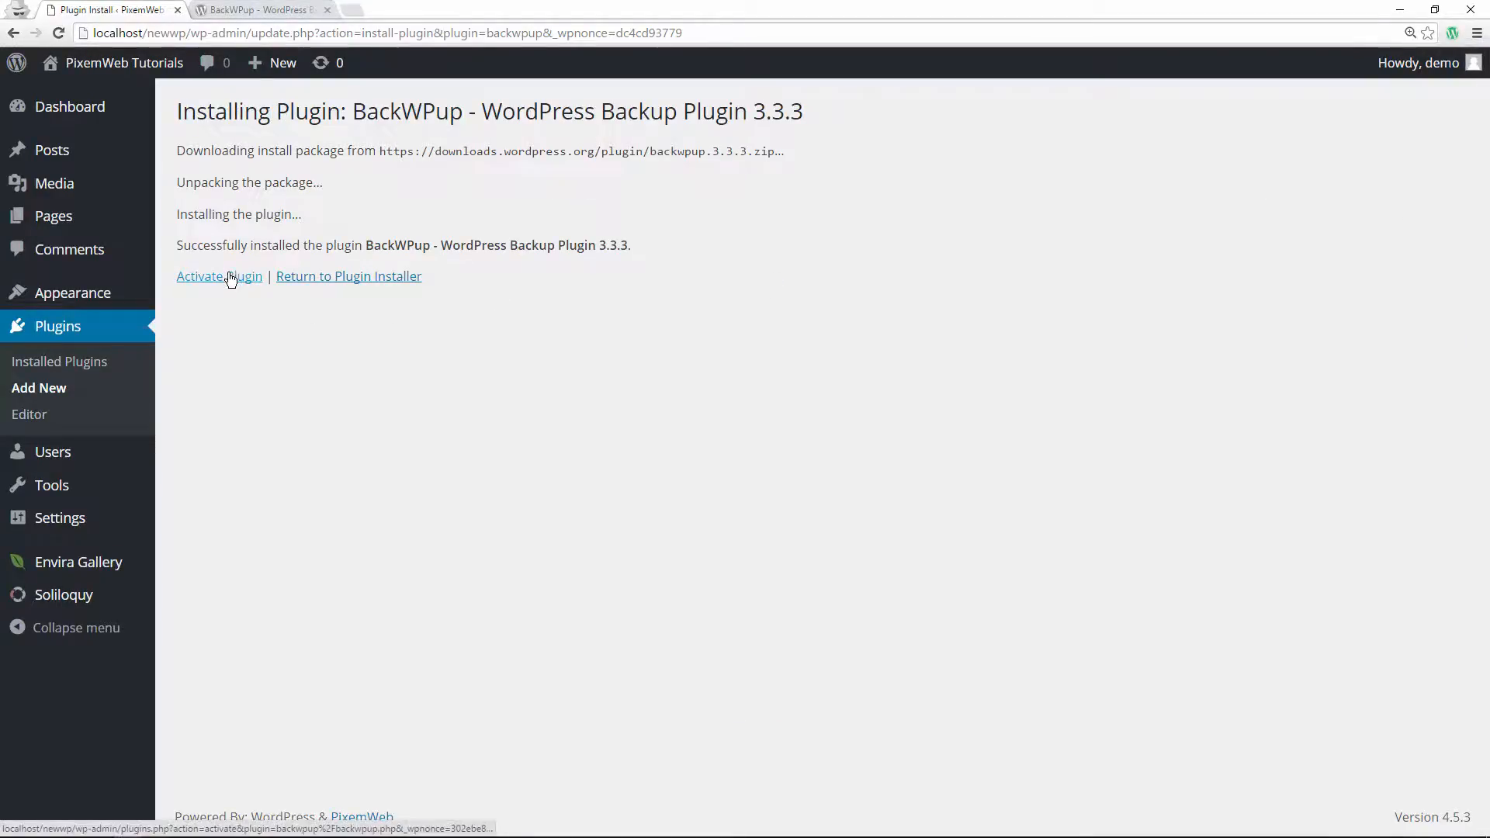
click(229, 276)
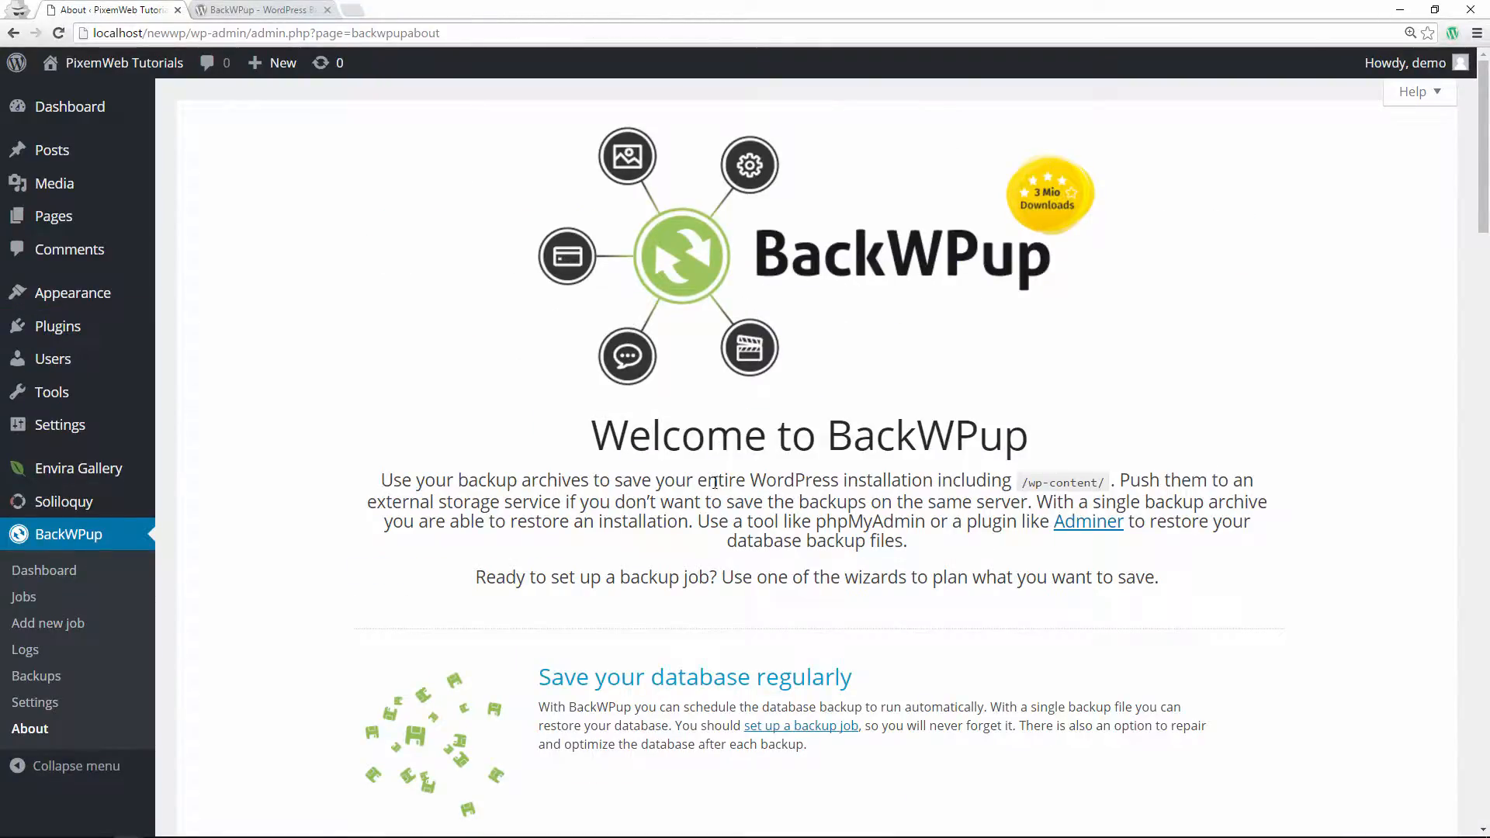
Examine the BackWPup welcome page, from the feature overview through the full comparison of the Free and Pro versions.
scroll(609, 451, down, 3)
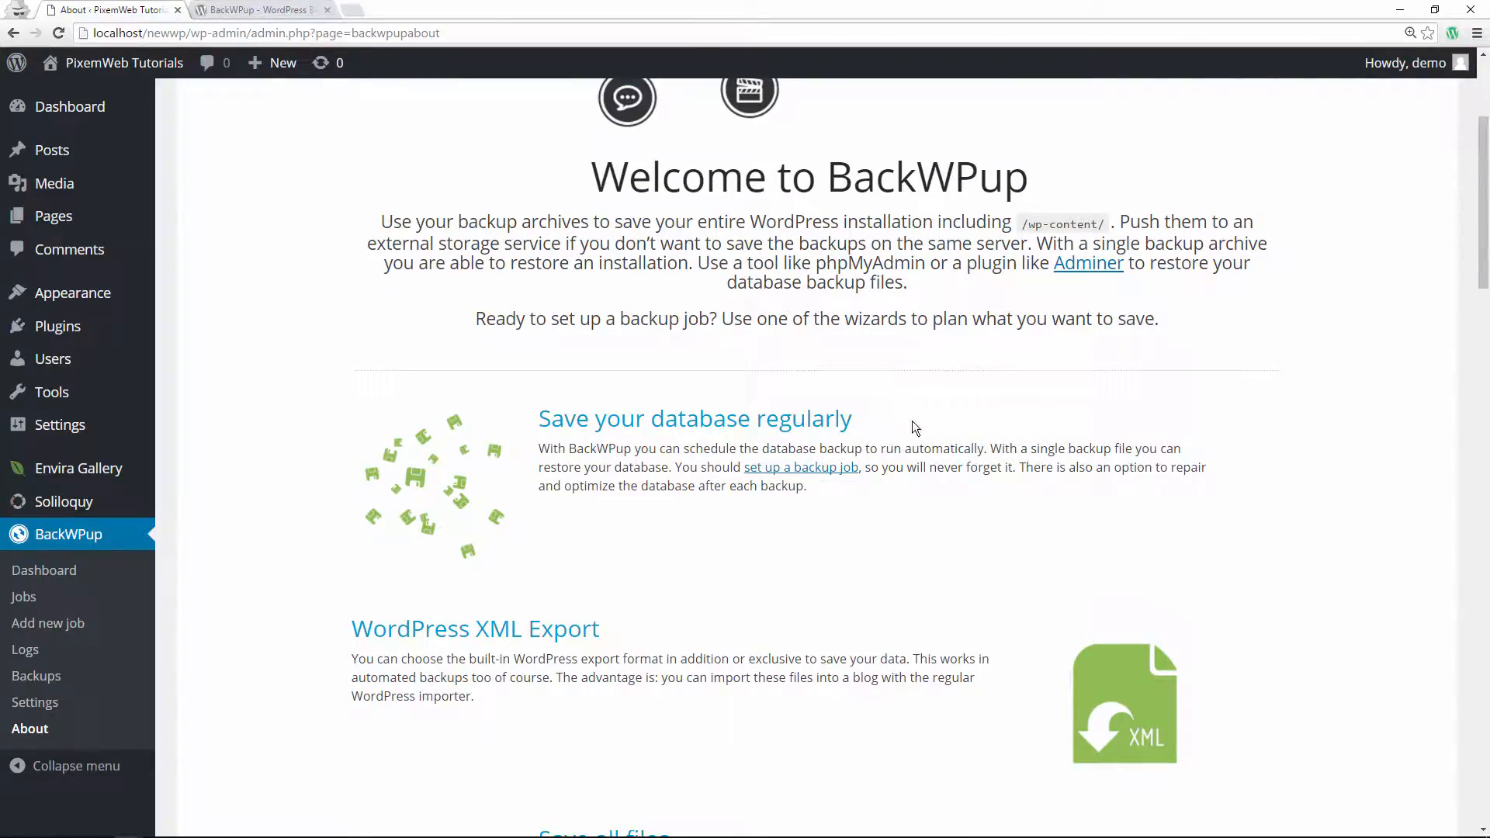
scroll(930, 441, down, 3)
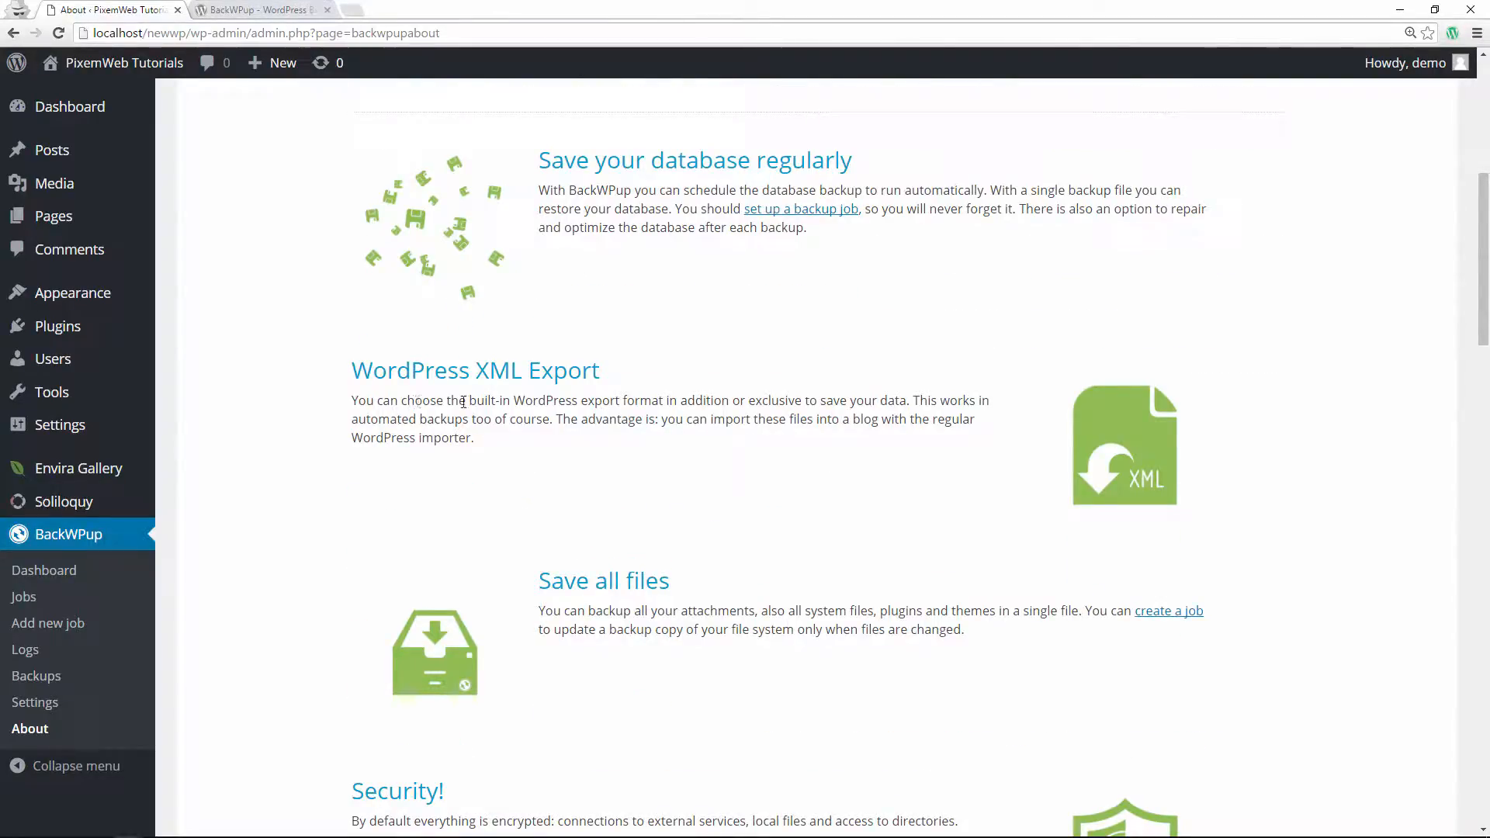
scroll(722, 458, down, 2)
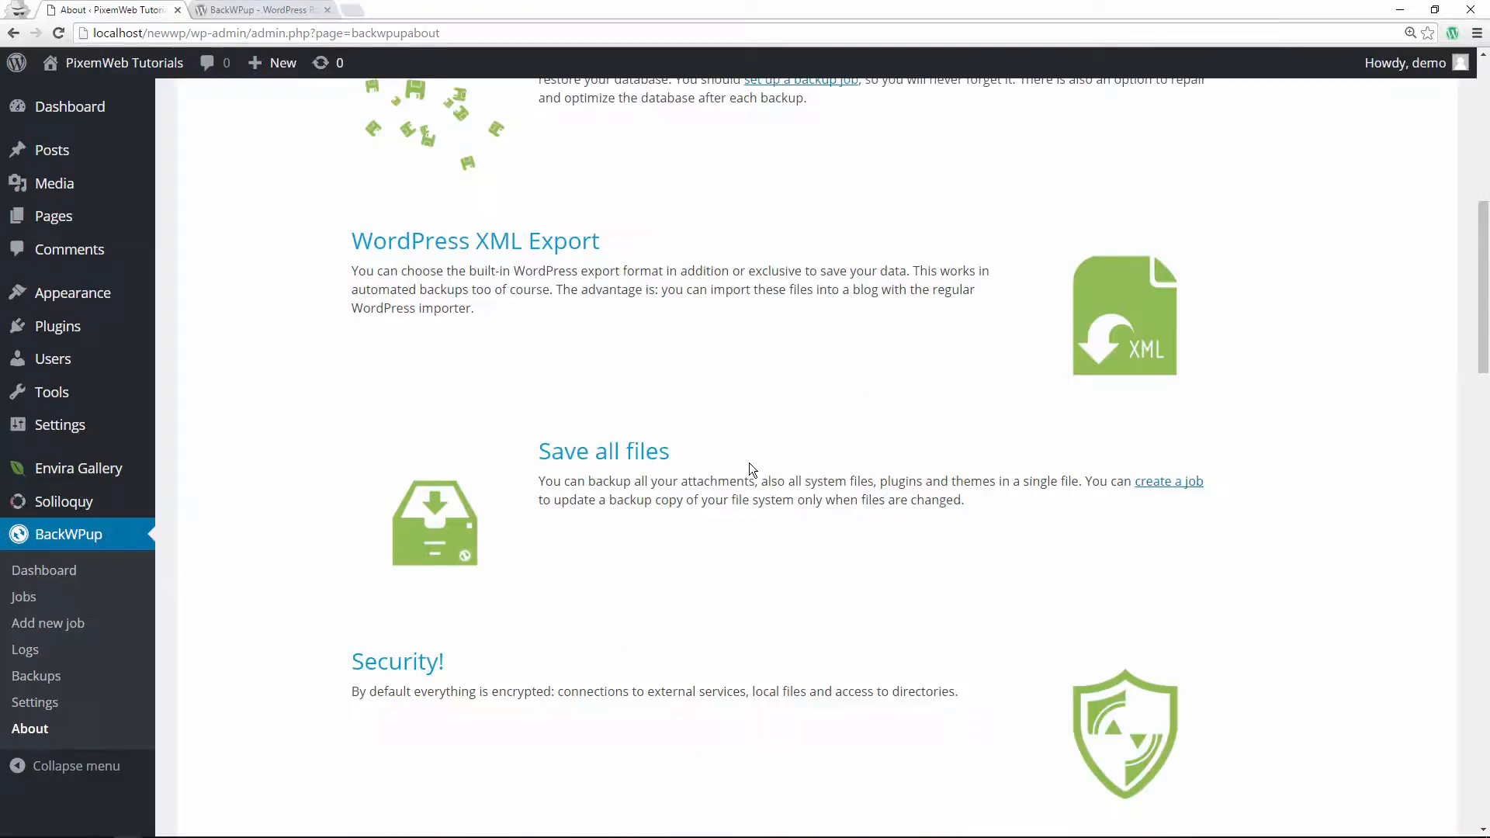
scroll(725, 488, down, 2)
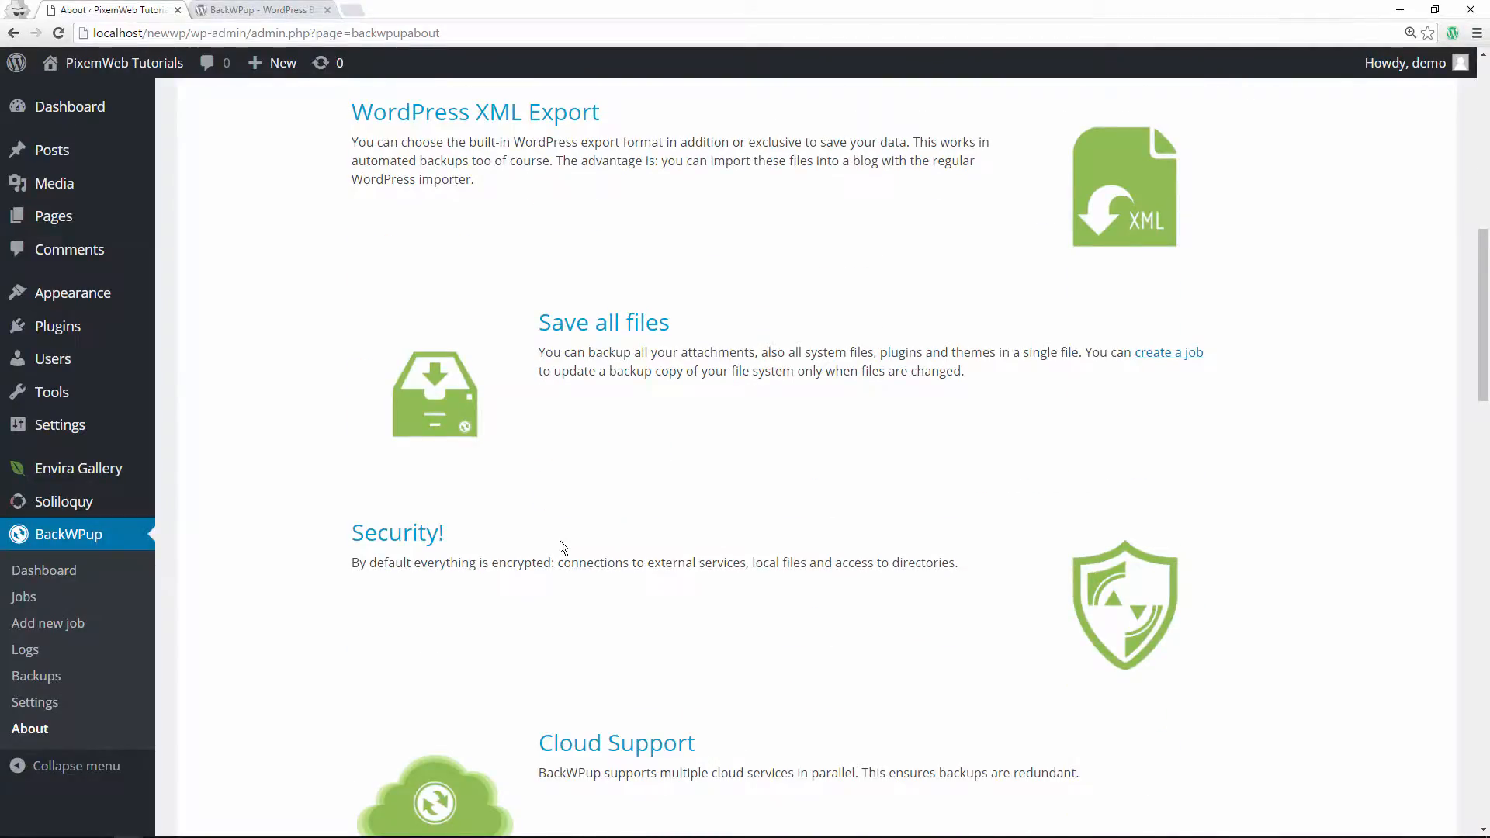
scroll(561, 541, down, 8)
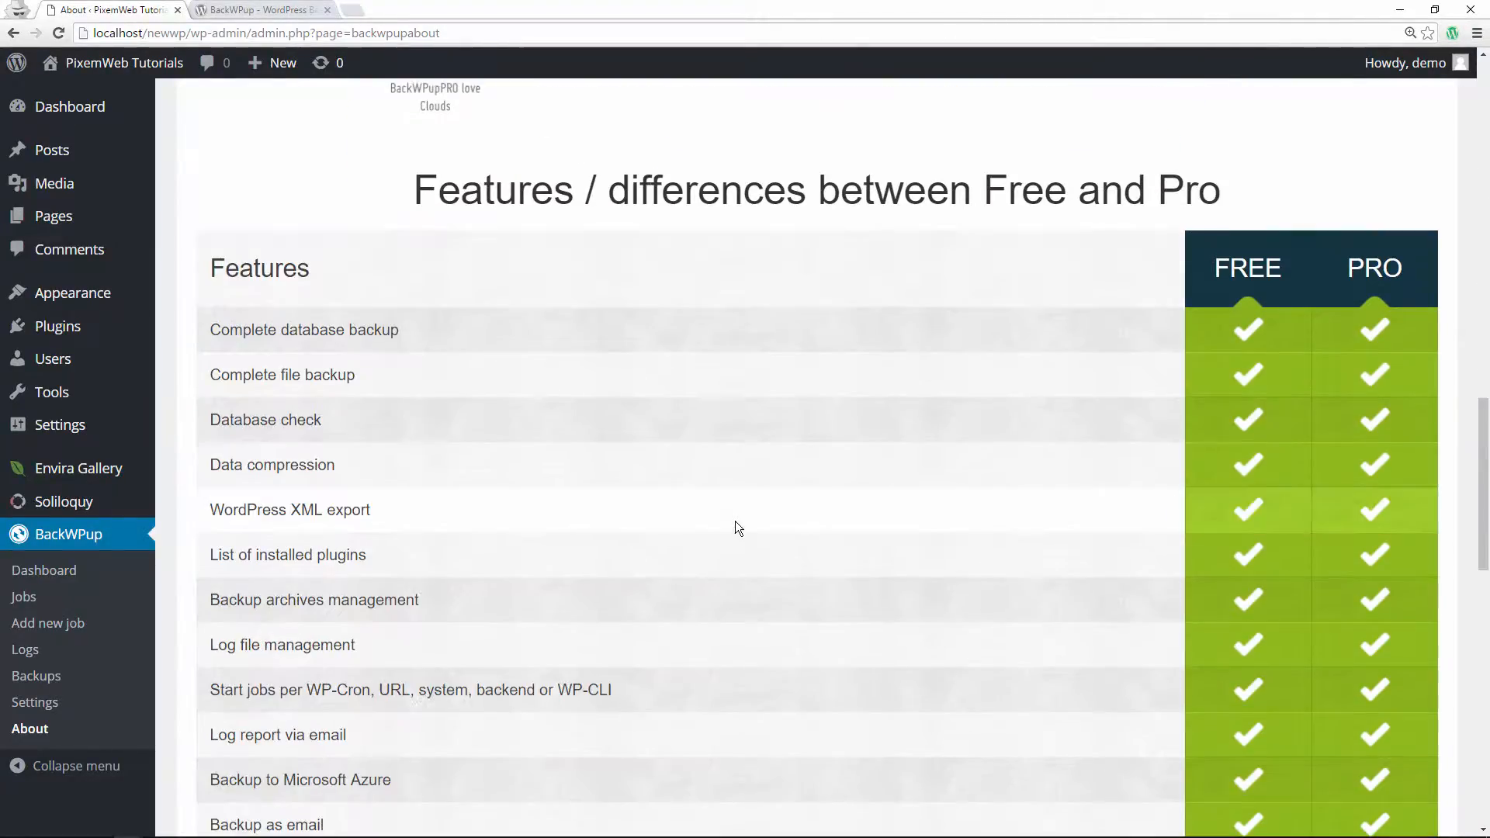
scroll(736, 526, down, 3)
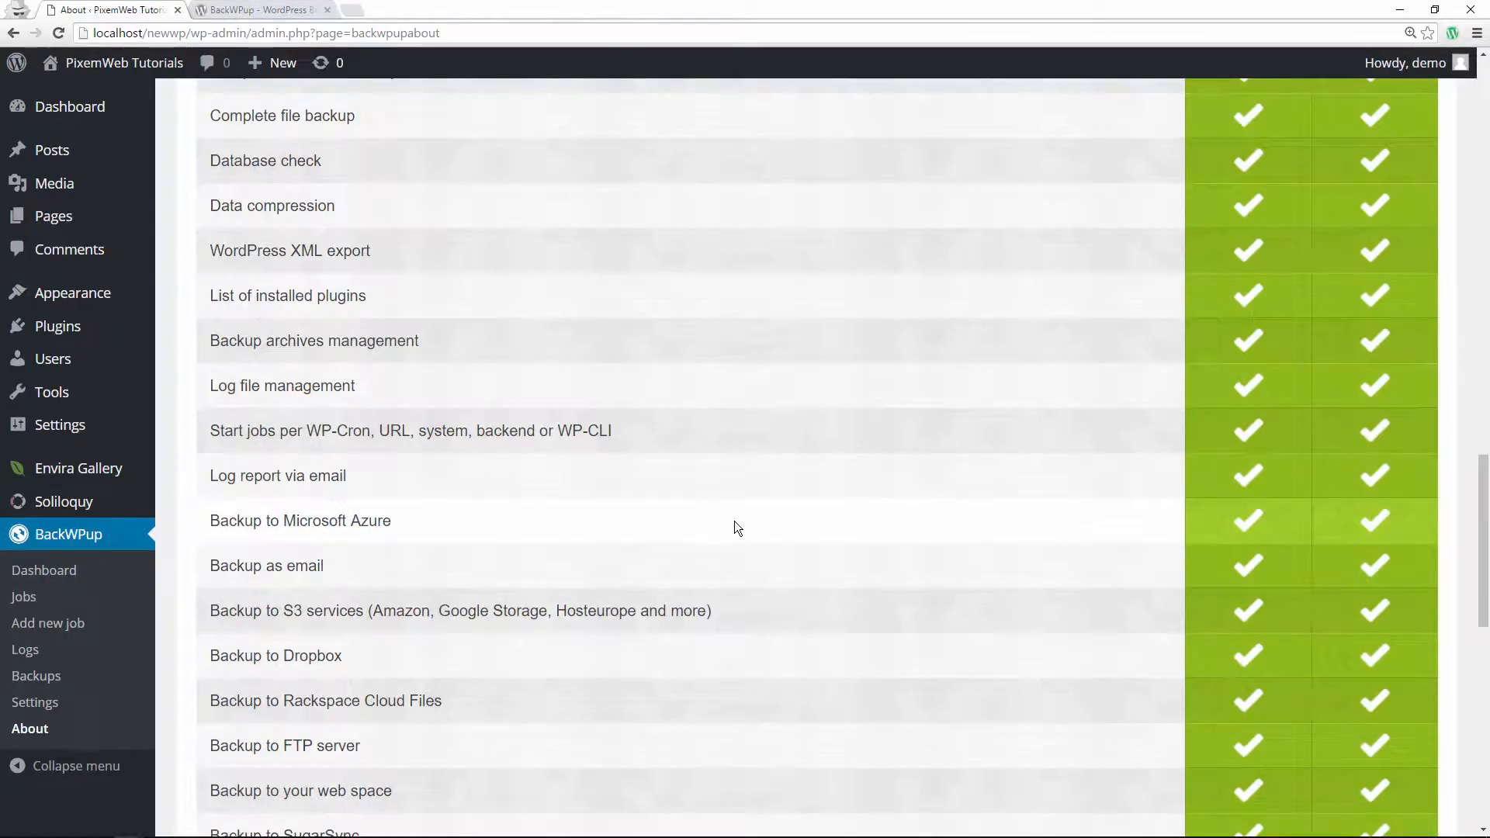
scroll(734, 520, down, 2)
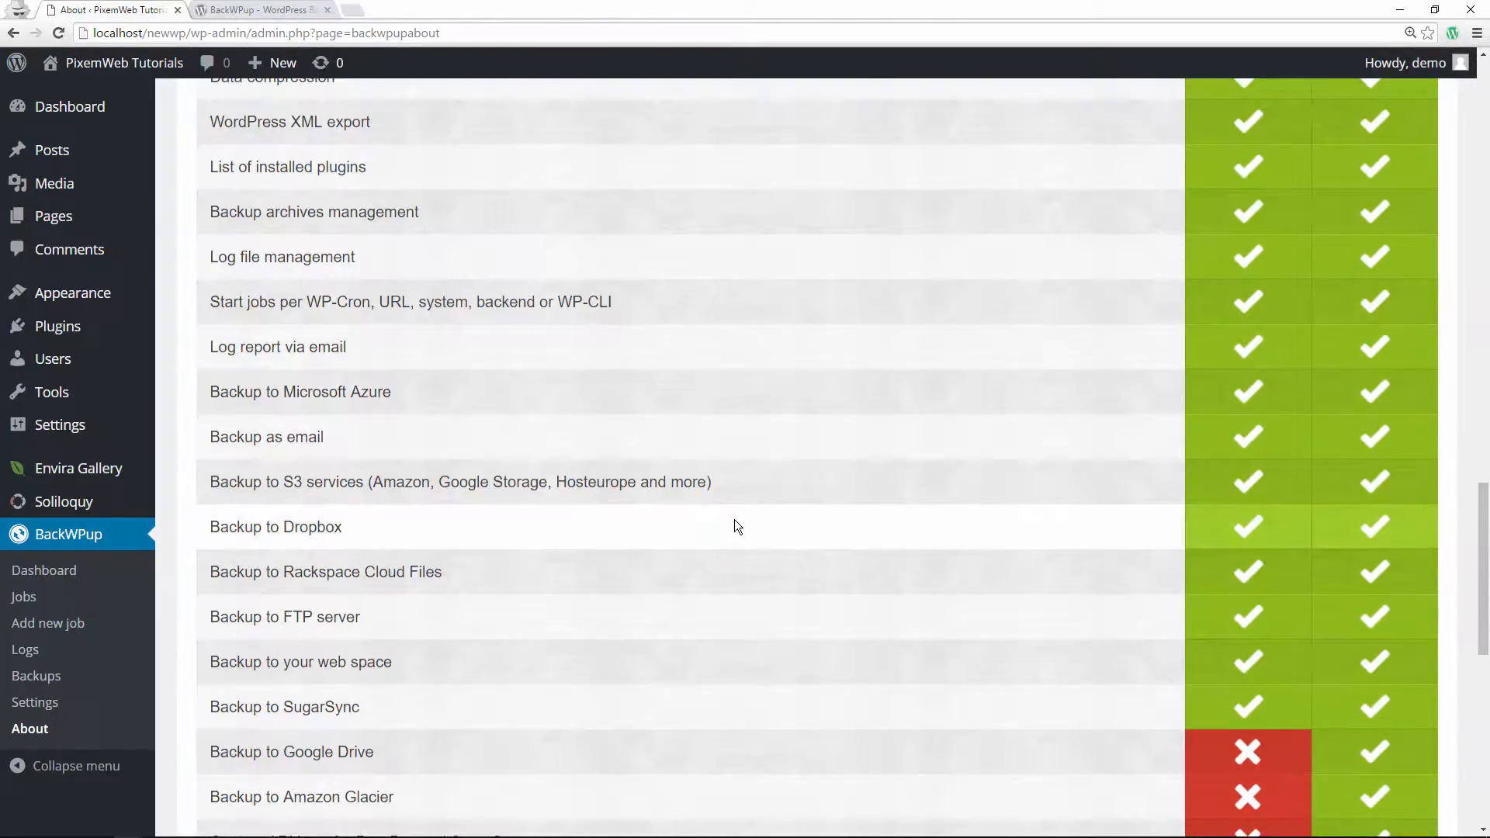
scroll(734, 519, up, 7)
scroll(734, 519, down, 2)
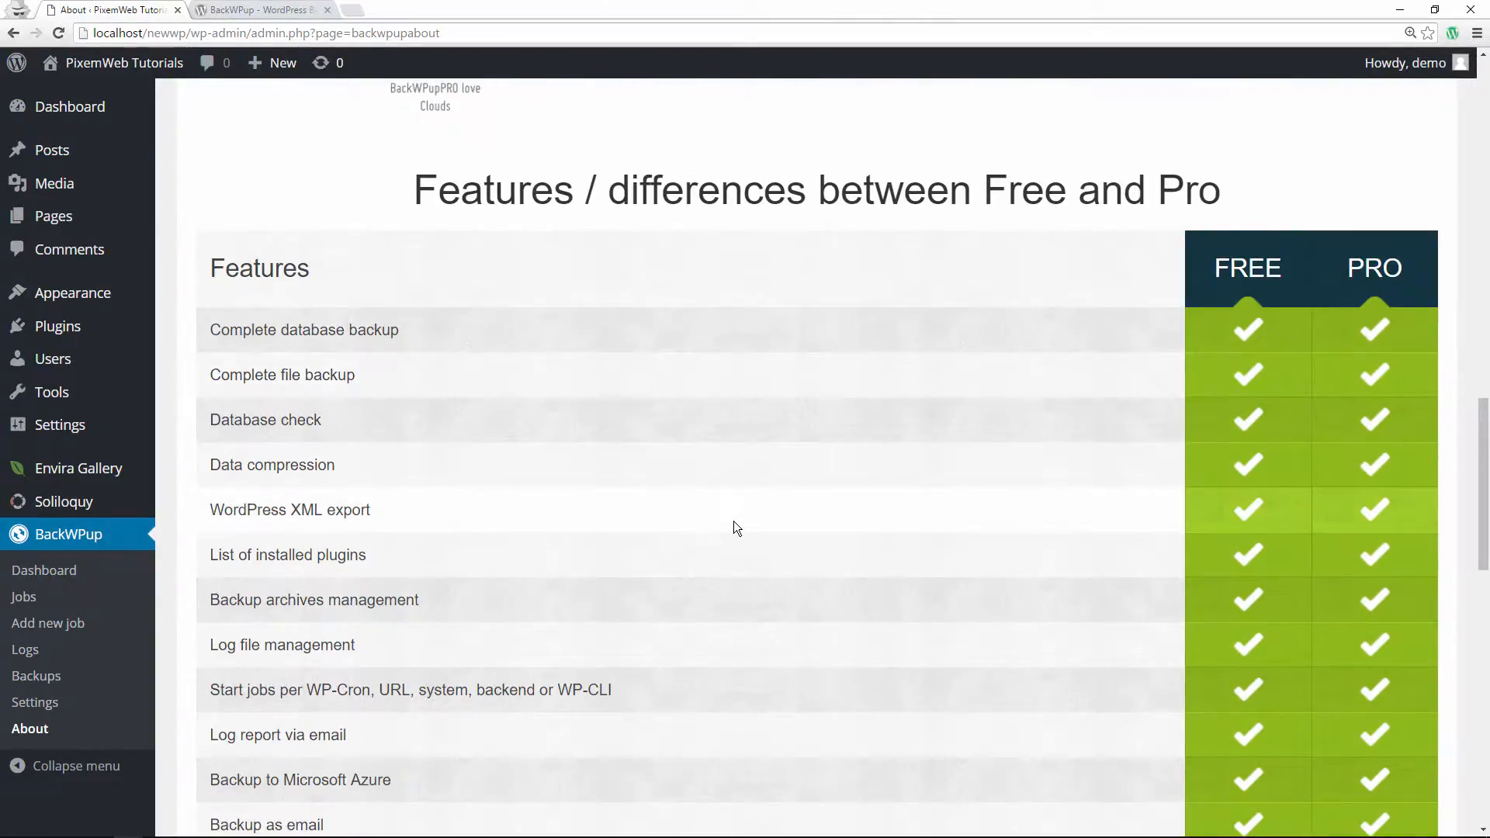
scroll(734, 520, down, 2)
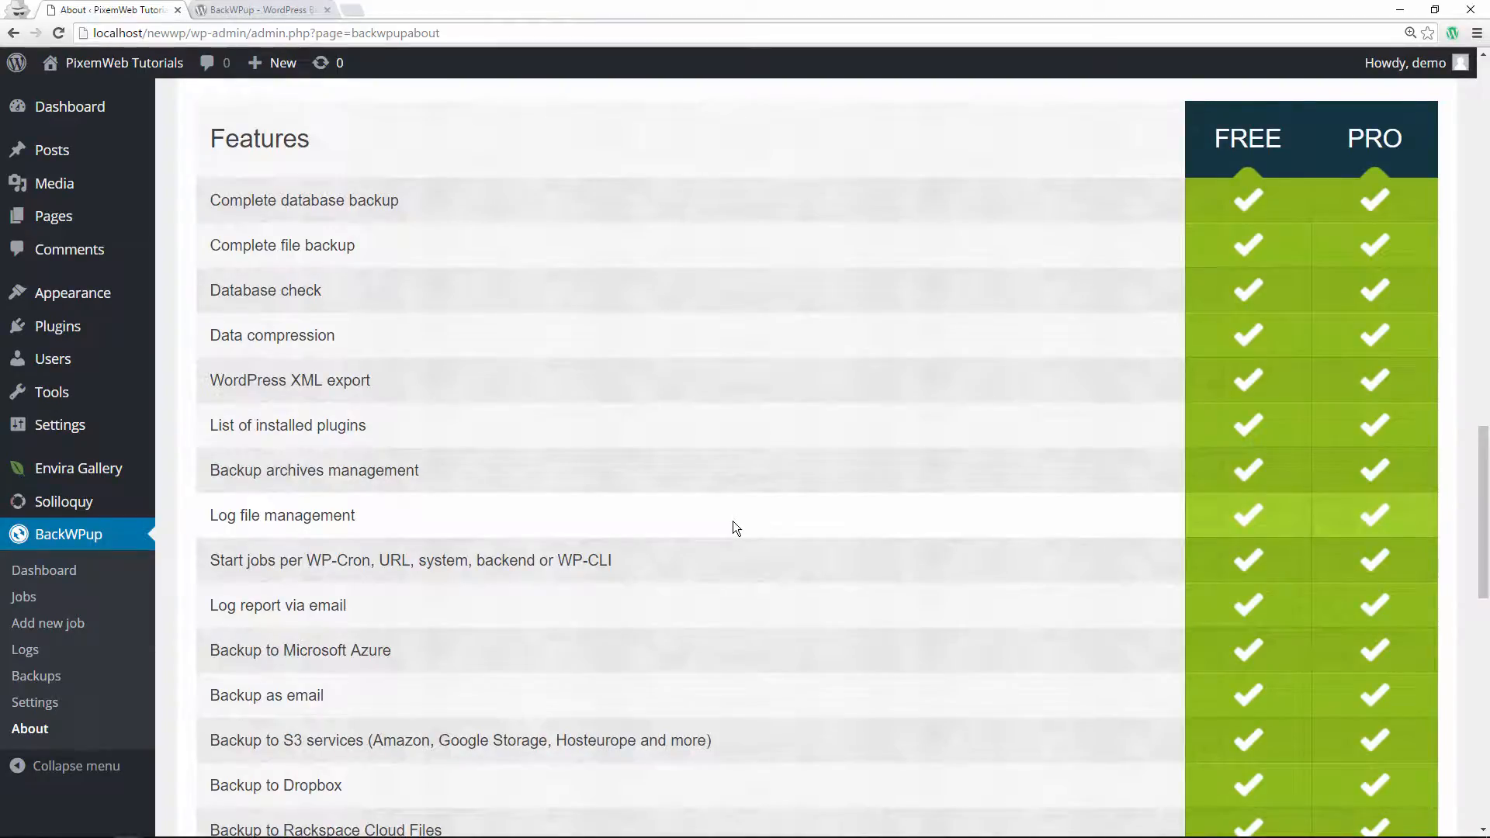
scroll(733, 520, down, 2)
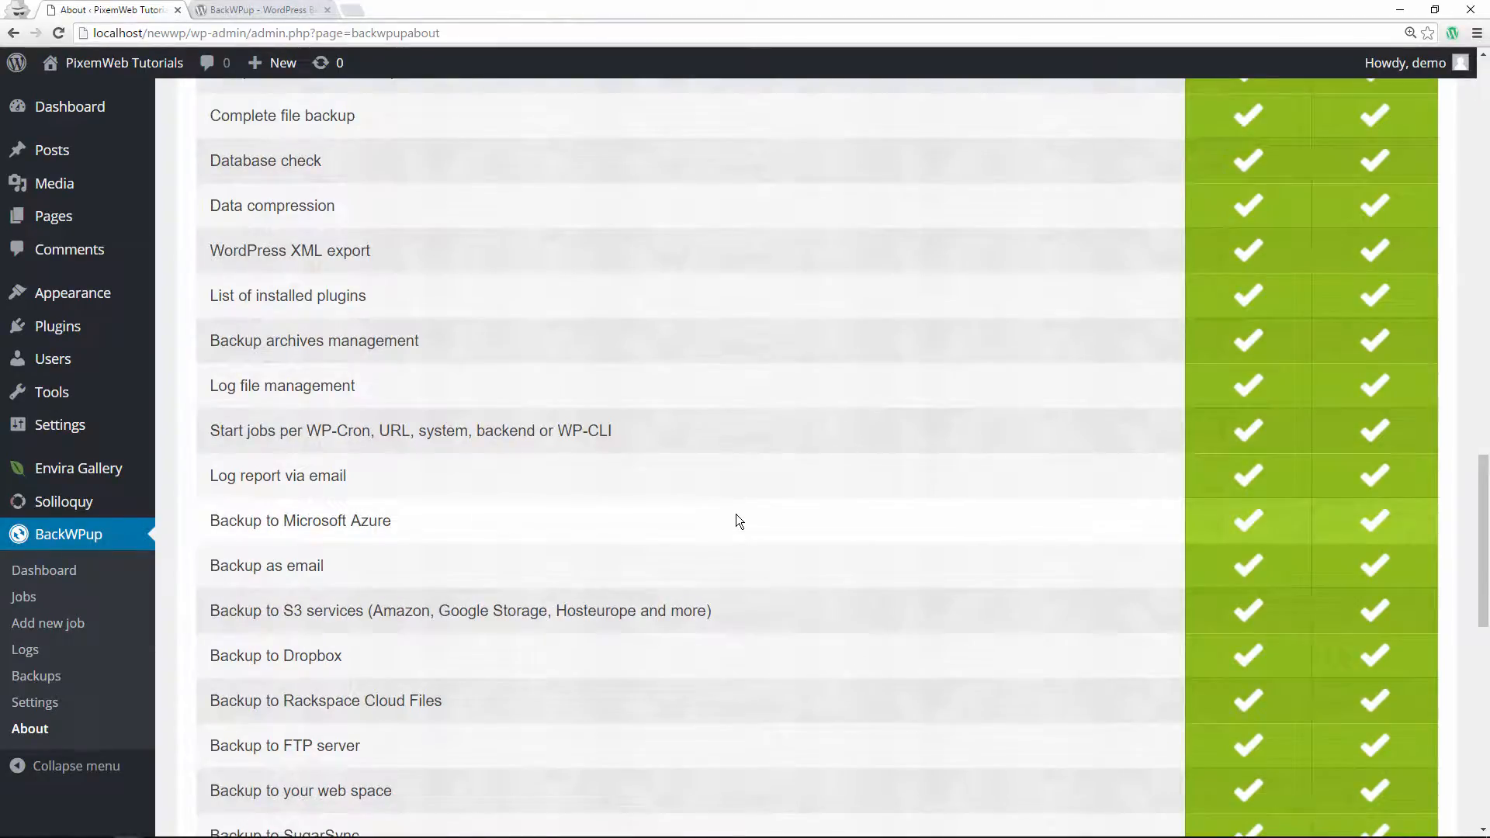
scroll(736, 506, down, 4)
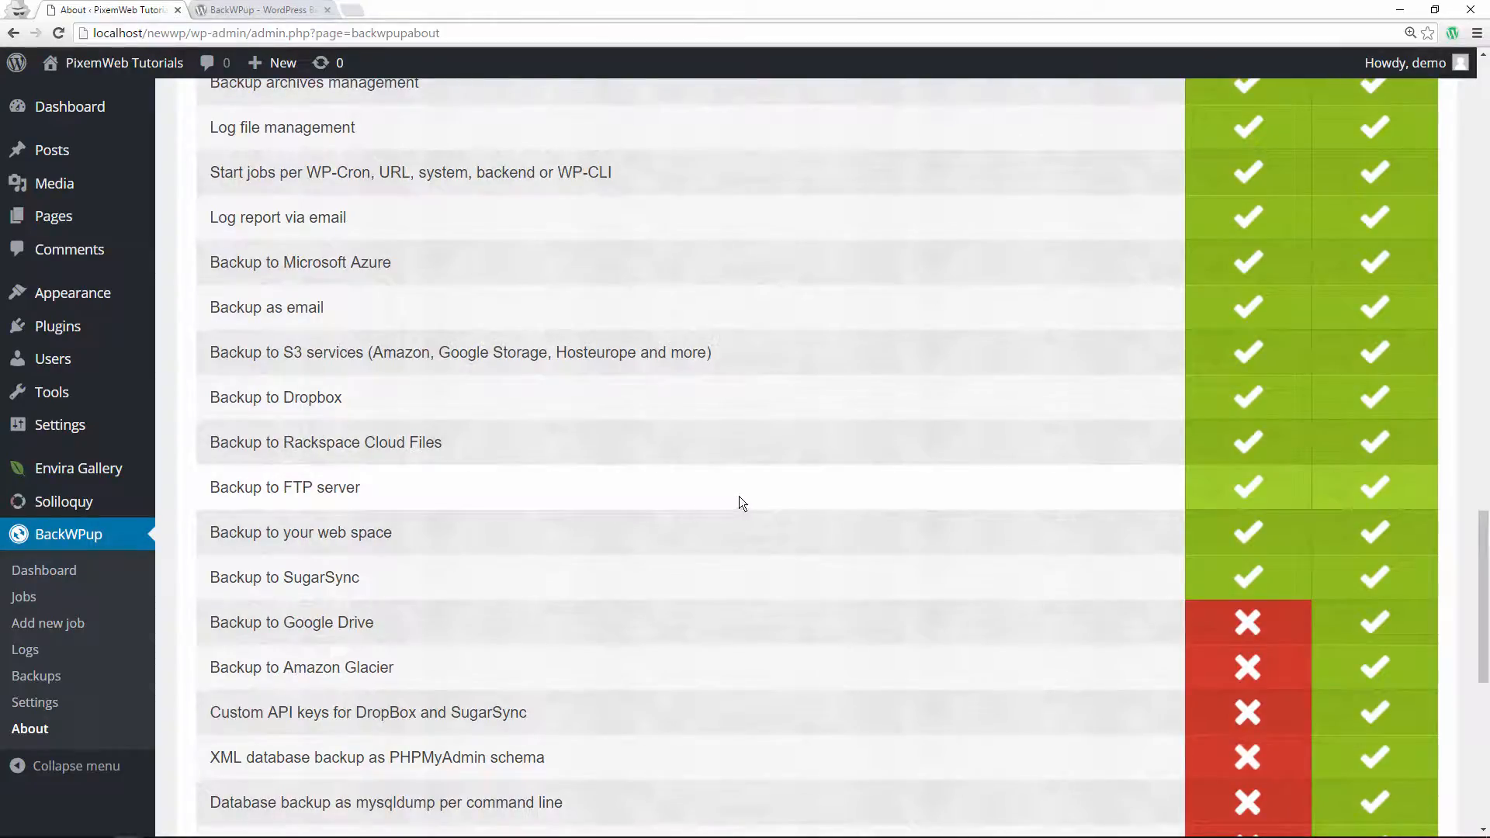
scroll(739, 503, down, 10)
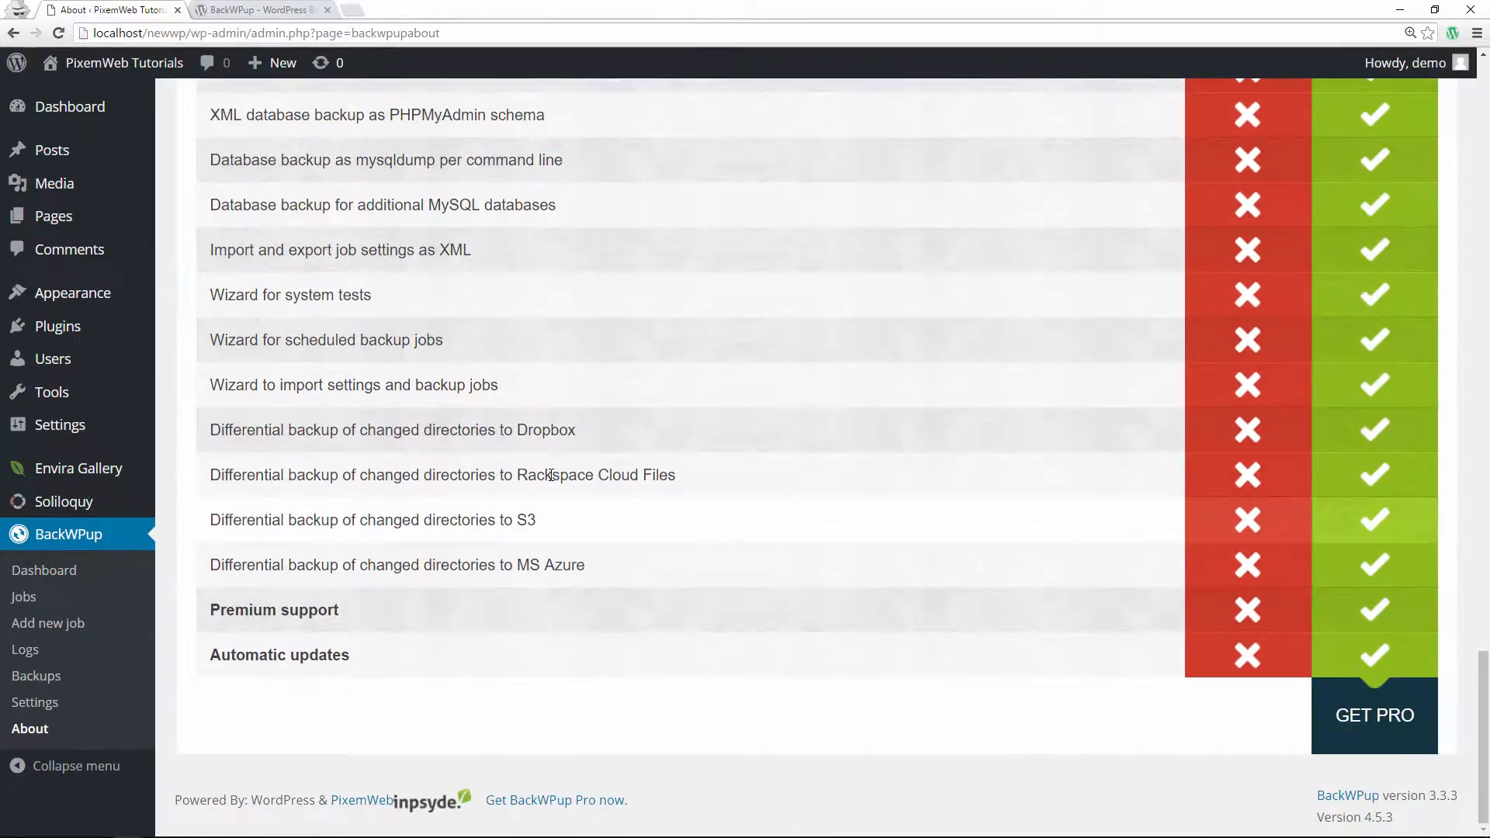
Download a one-click database backup from the BackWPup dashboard and dismiss the browser's download notice.
click(72, 573)
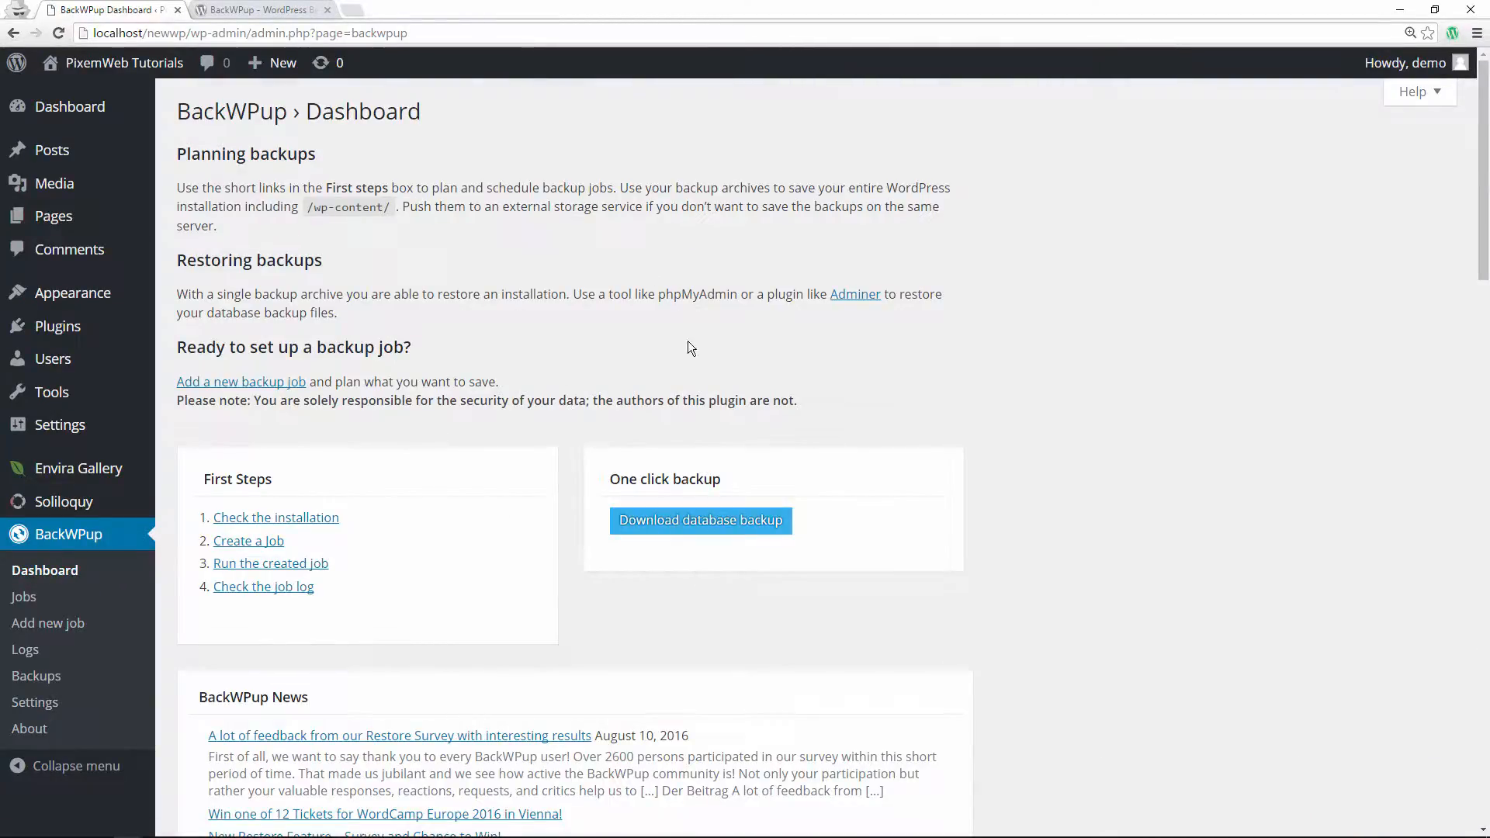
click(730, 521)
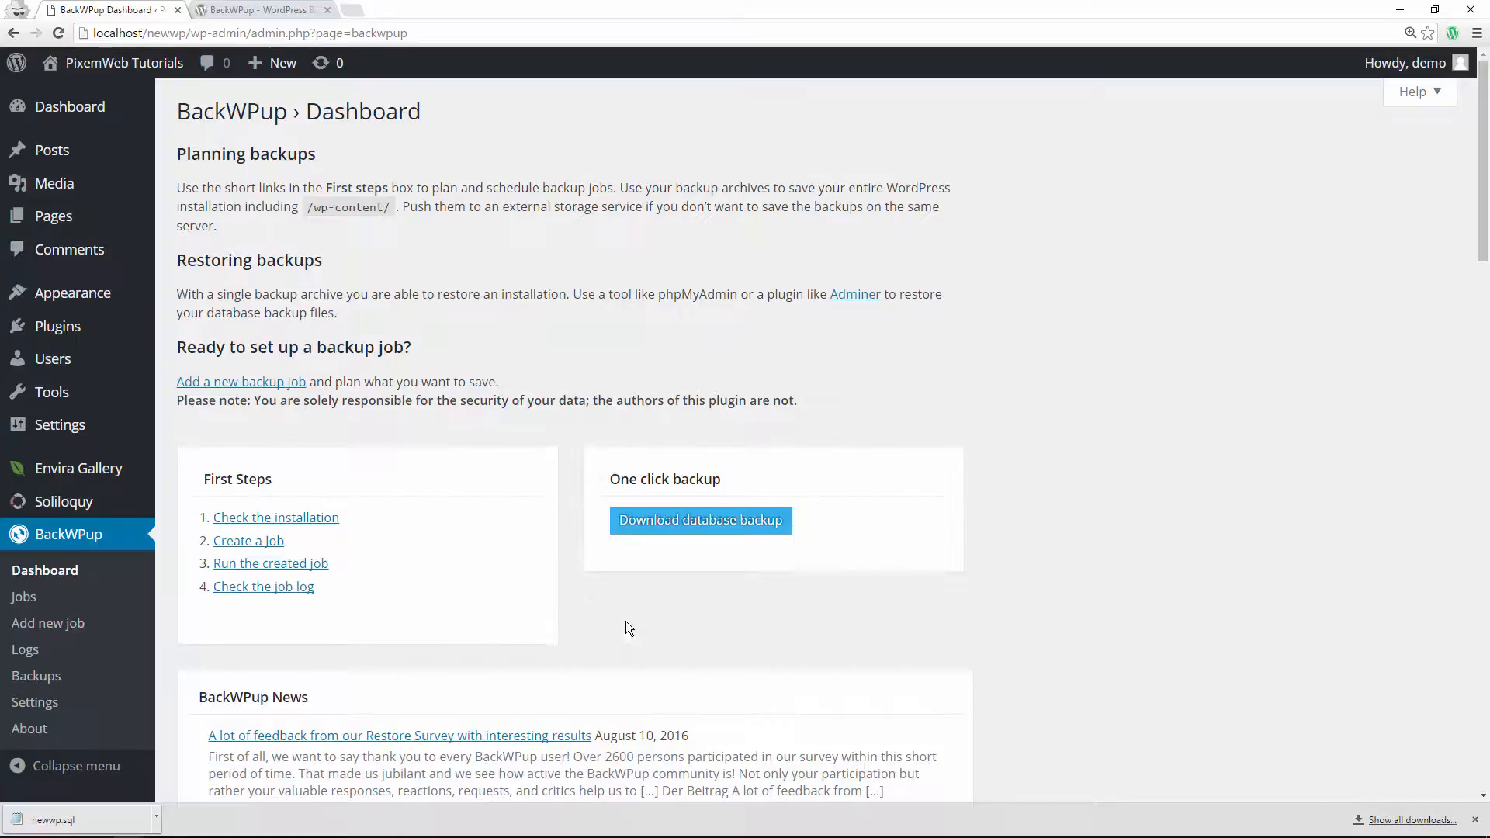
click(1475, 820)
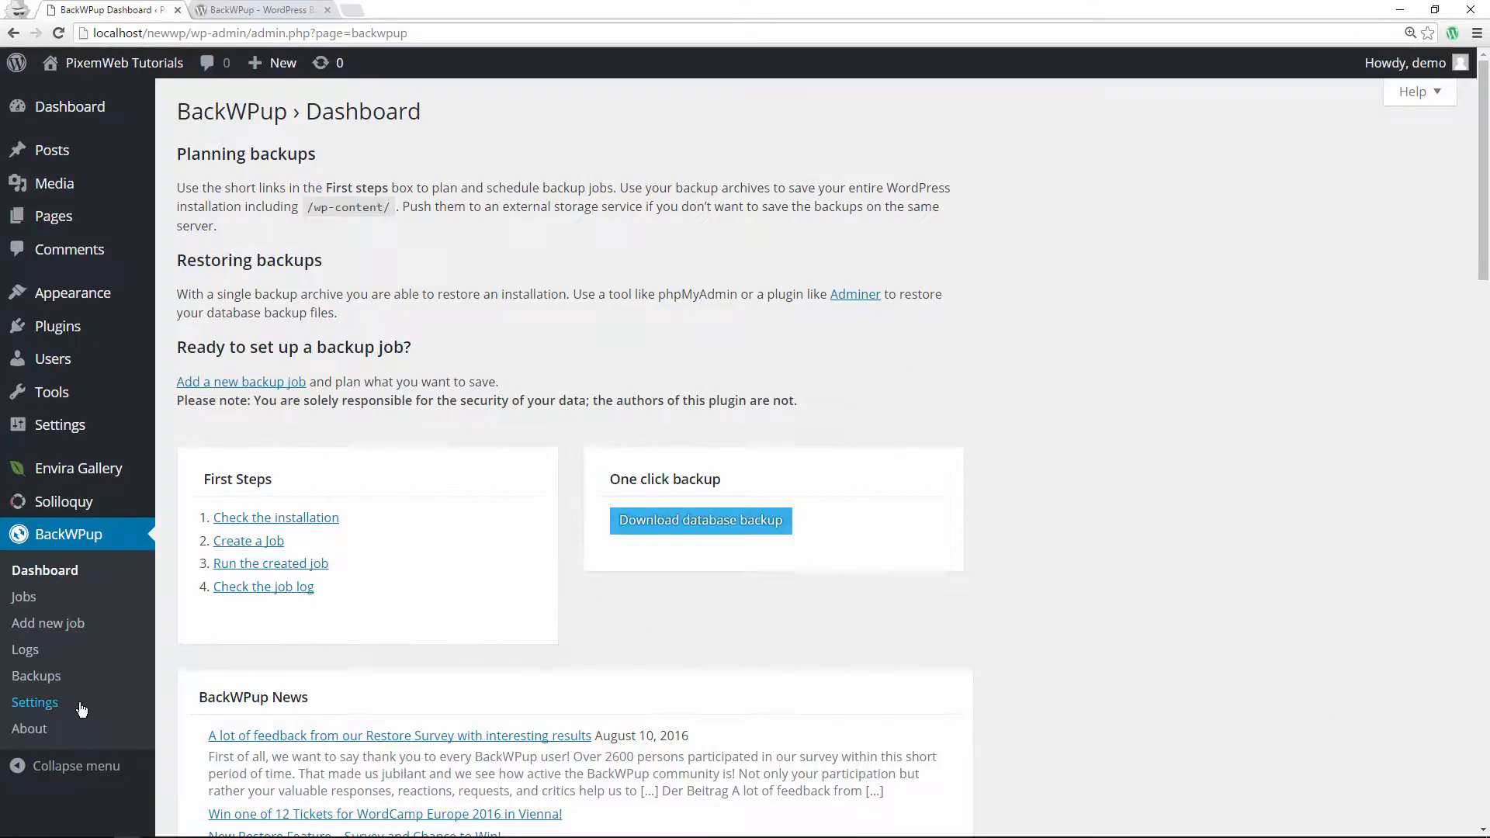
Enable showing BackWPup links in the admin bar in the plugin's general settings and save the changes.
click(55, 704)
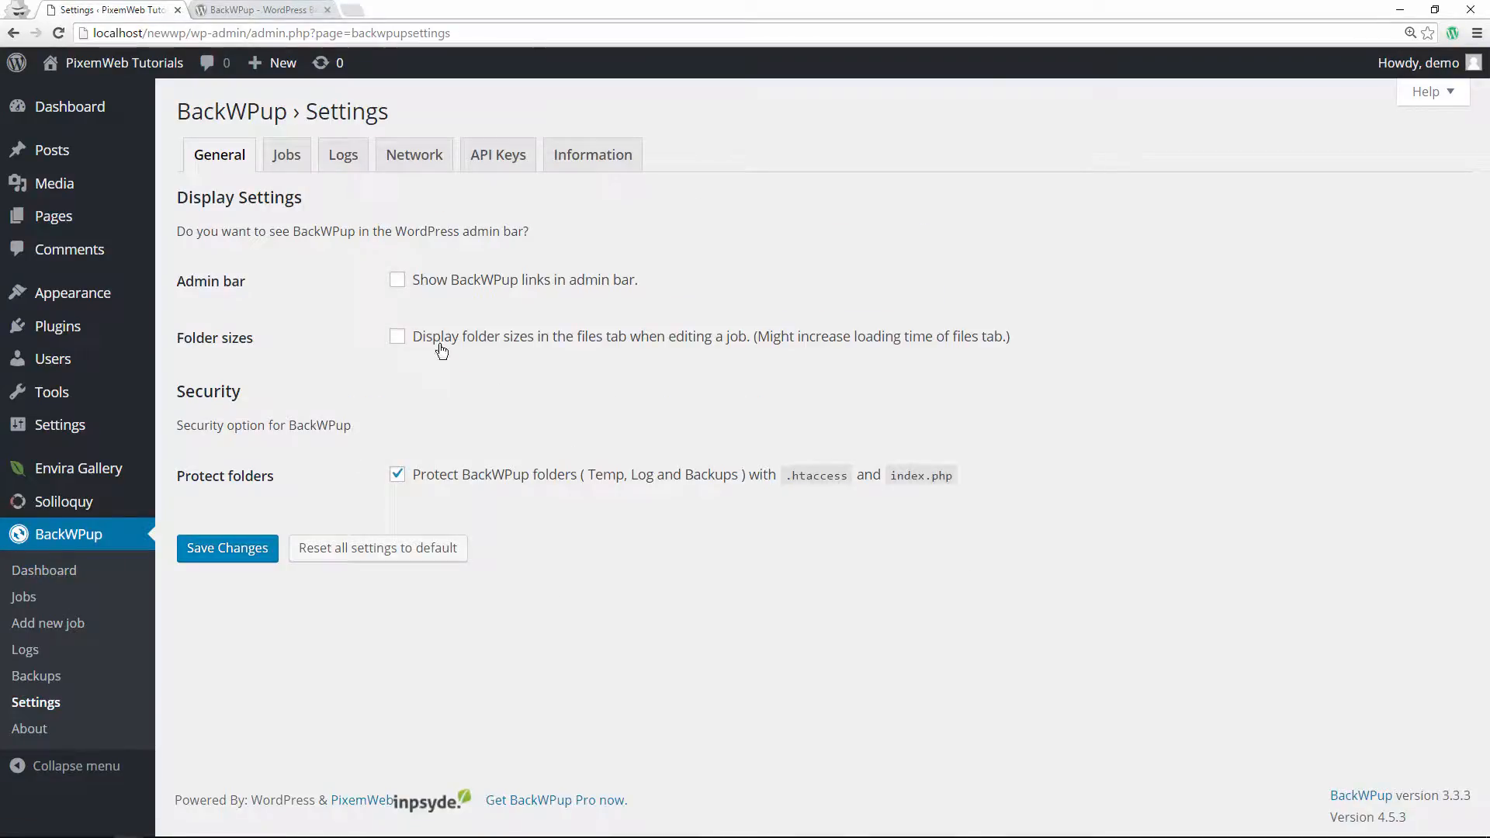
click(396, 280)
click(233, 551)
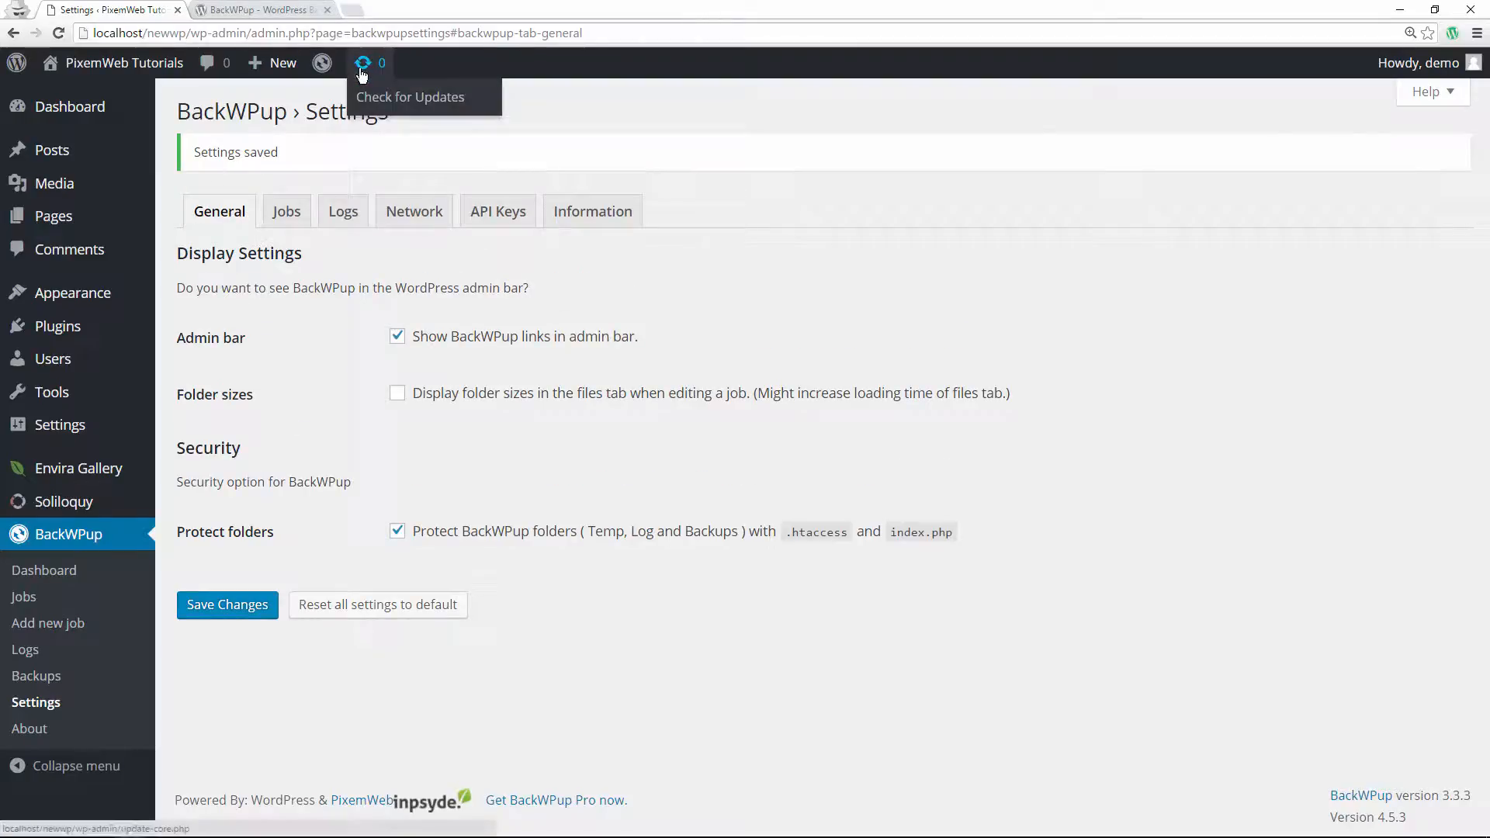
mouse_move(325, 72)
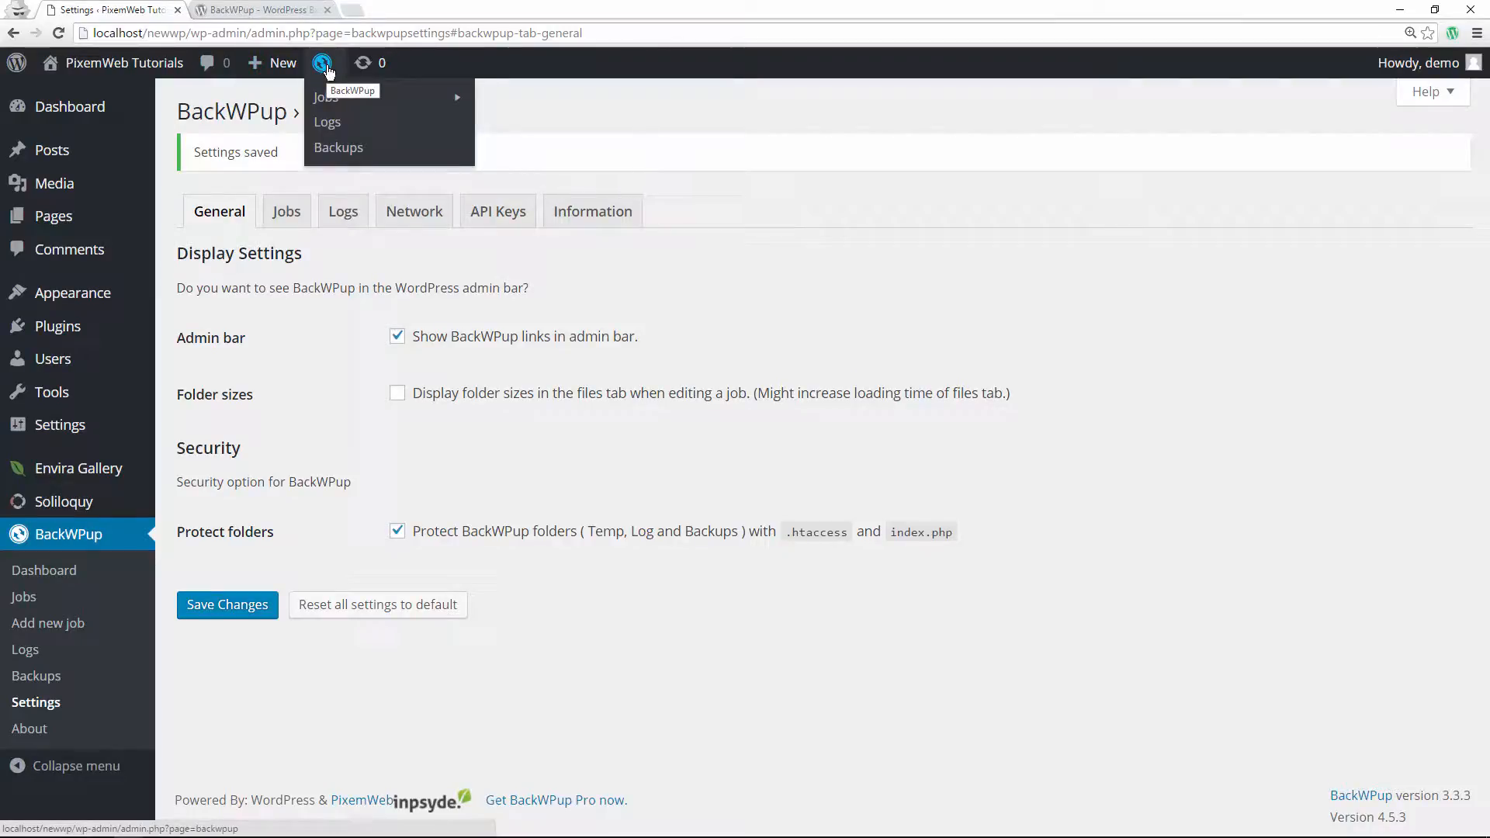
Open the BackWPup dashboard through its admin bar link and start creating a new backup job.
mouse_move(363, 103)
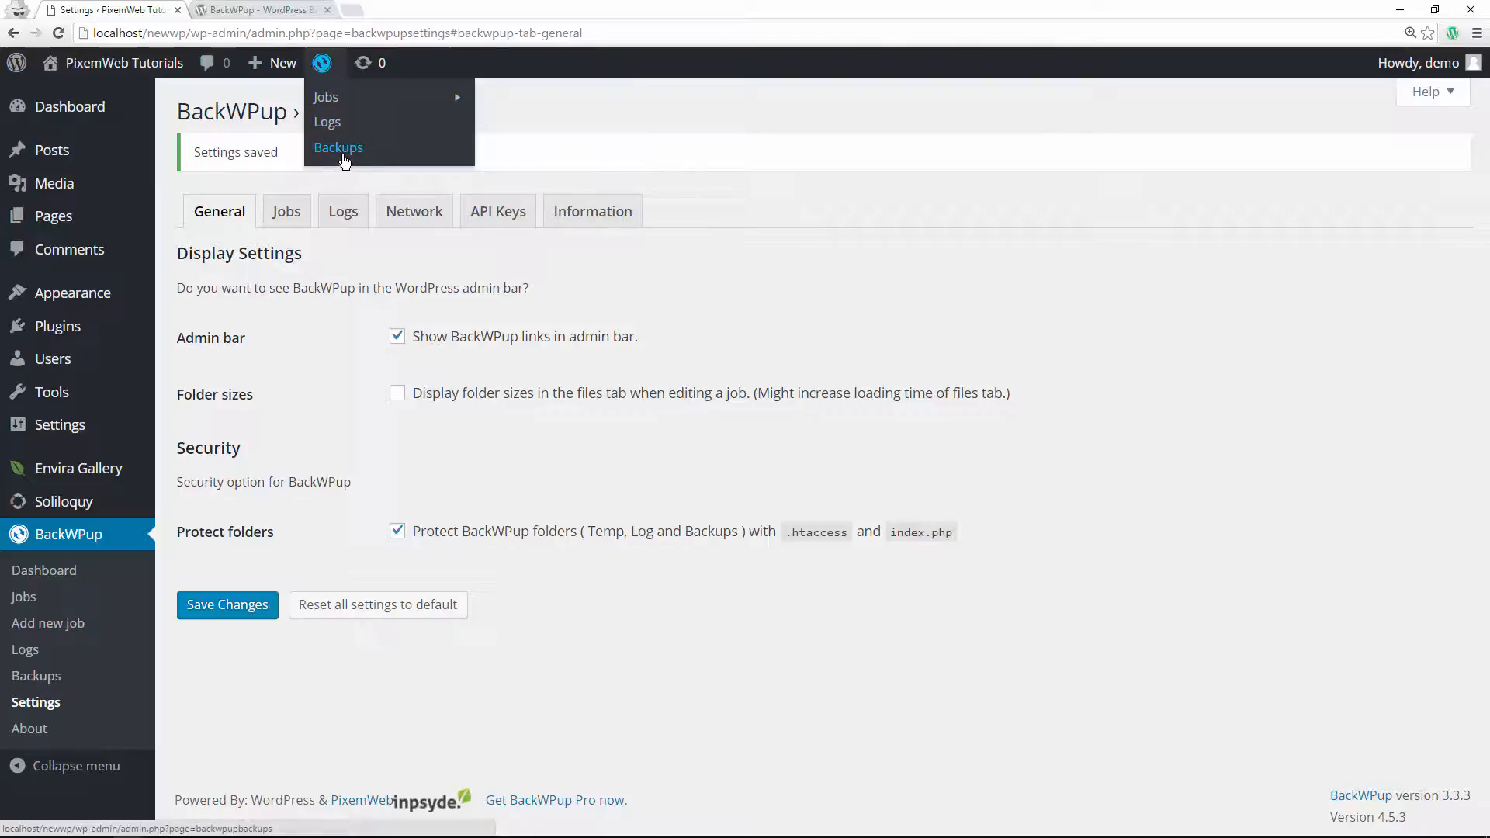
click(321, 64)
mouse_move(324, 99)
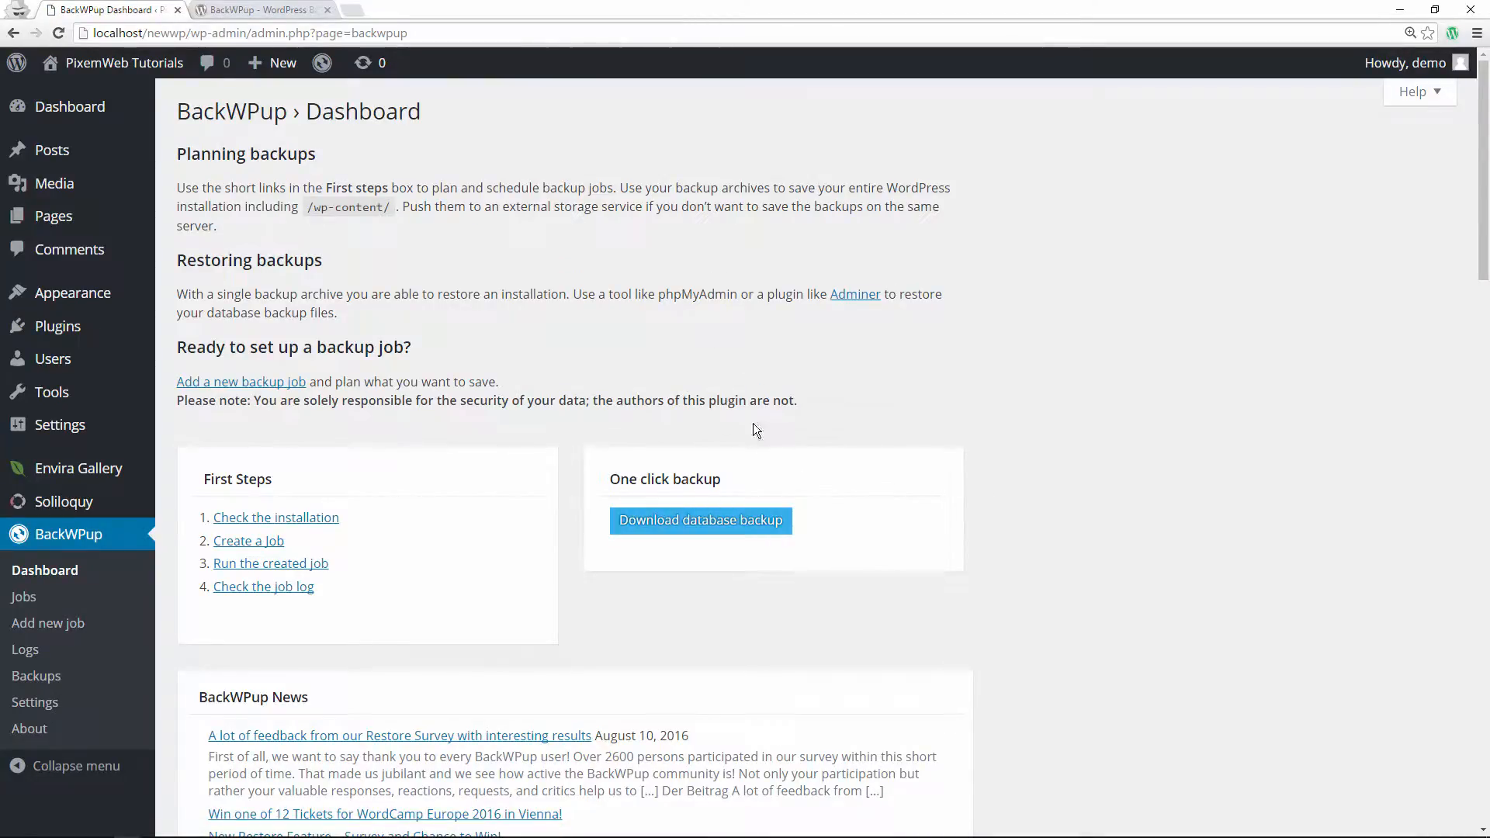
click(247, 542)
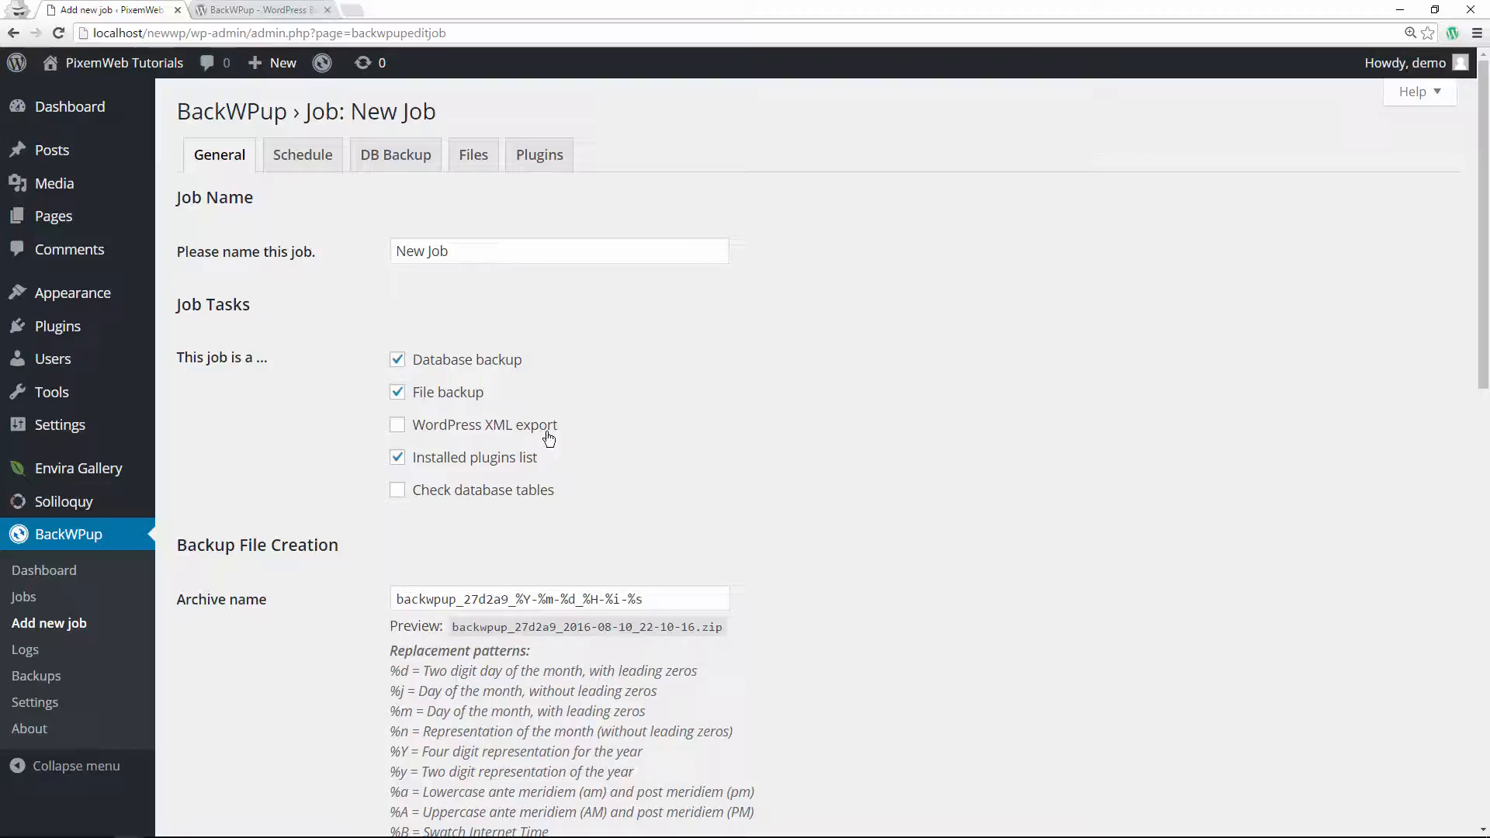
Review the new job's tasks and archive options, and choose Backup to Folder as its storage destination.
scroll(577, 435, down, 3)
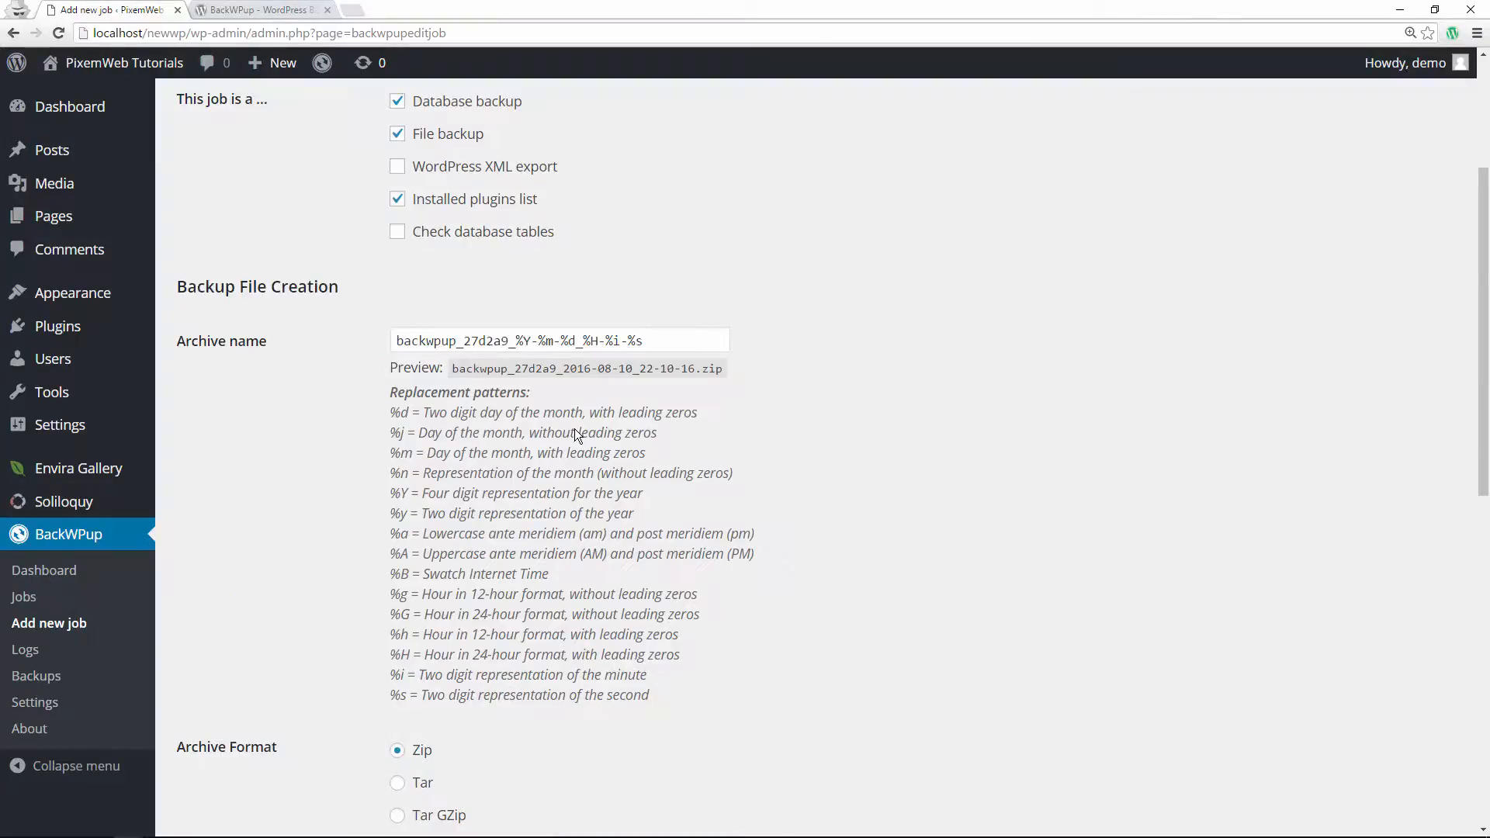
scroll(576, 432, up, 2)
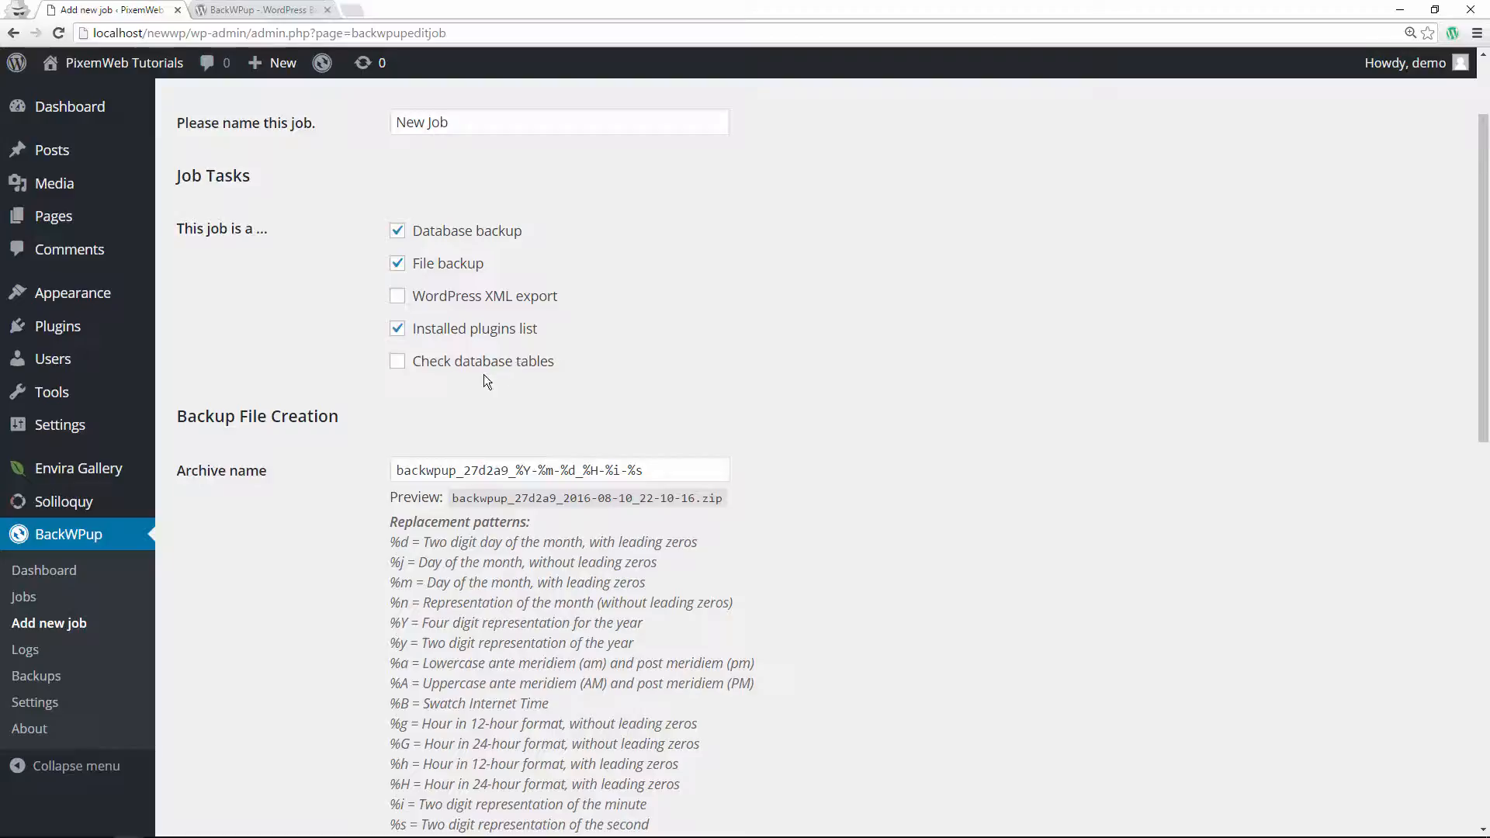
scroll(954, 422, down, 4)
scroll(954, 422, up, 4)
scroll(827, 455, down, 7)
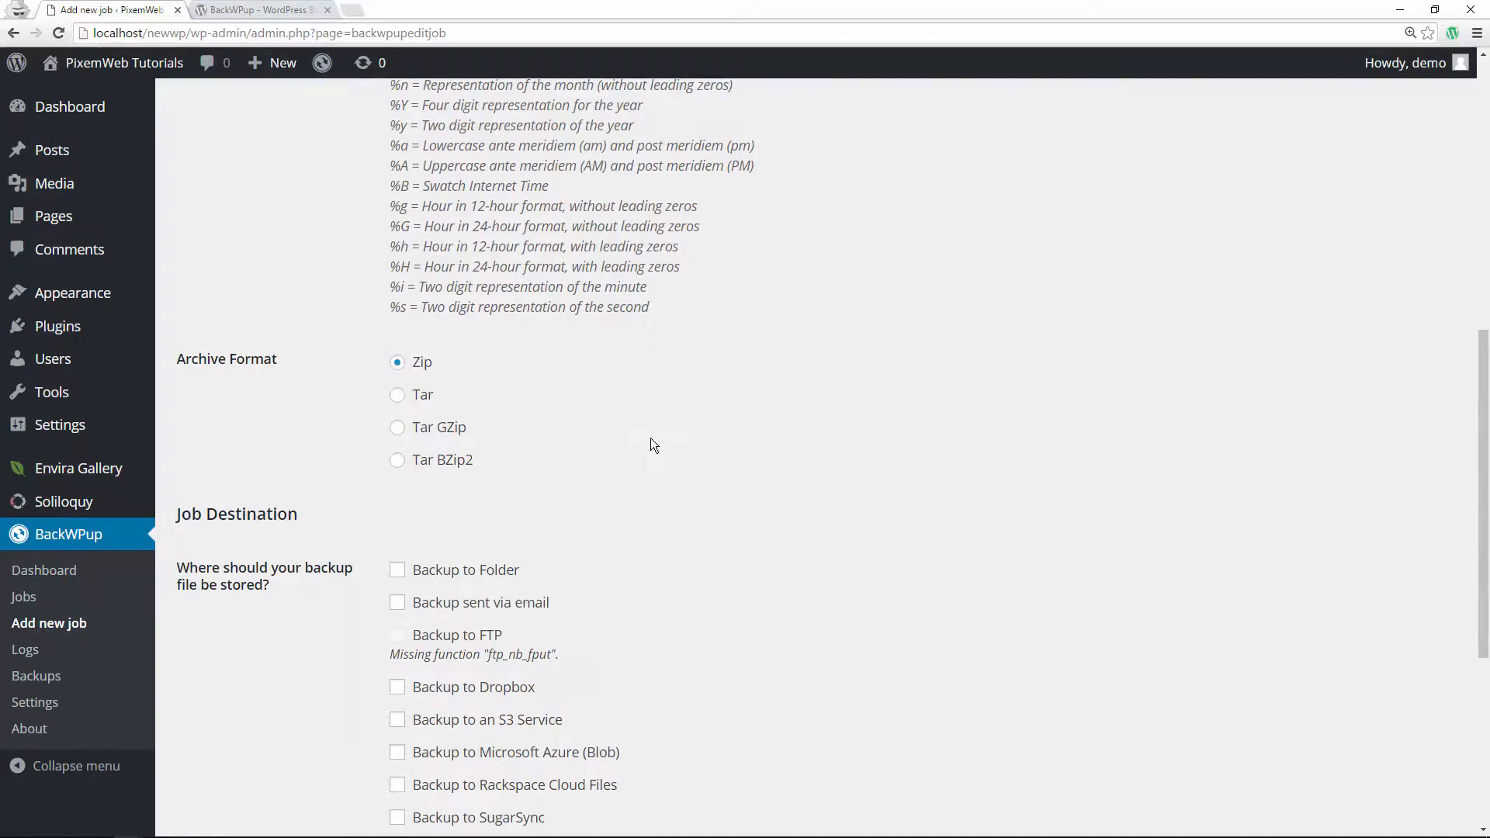
scroll(655, 431, down, 5)
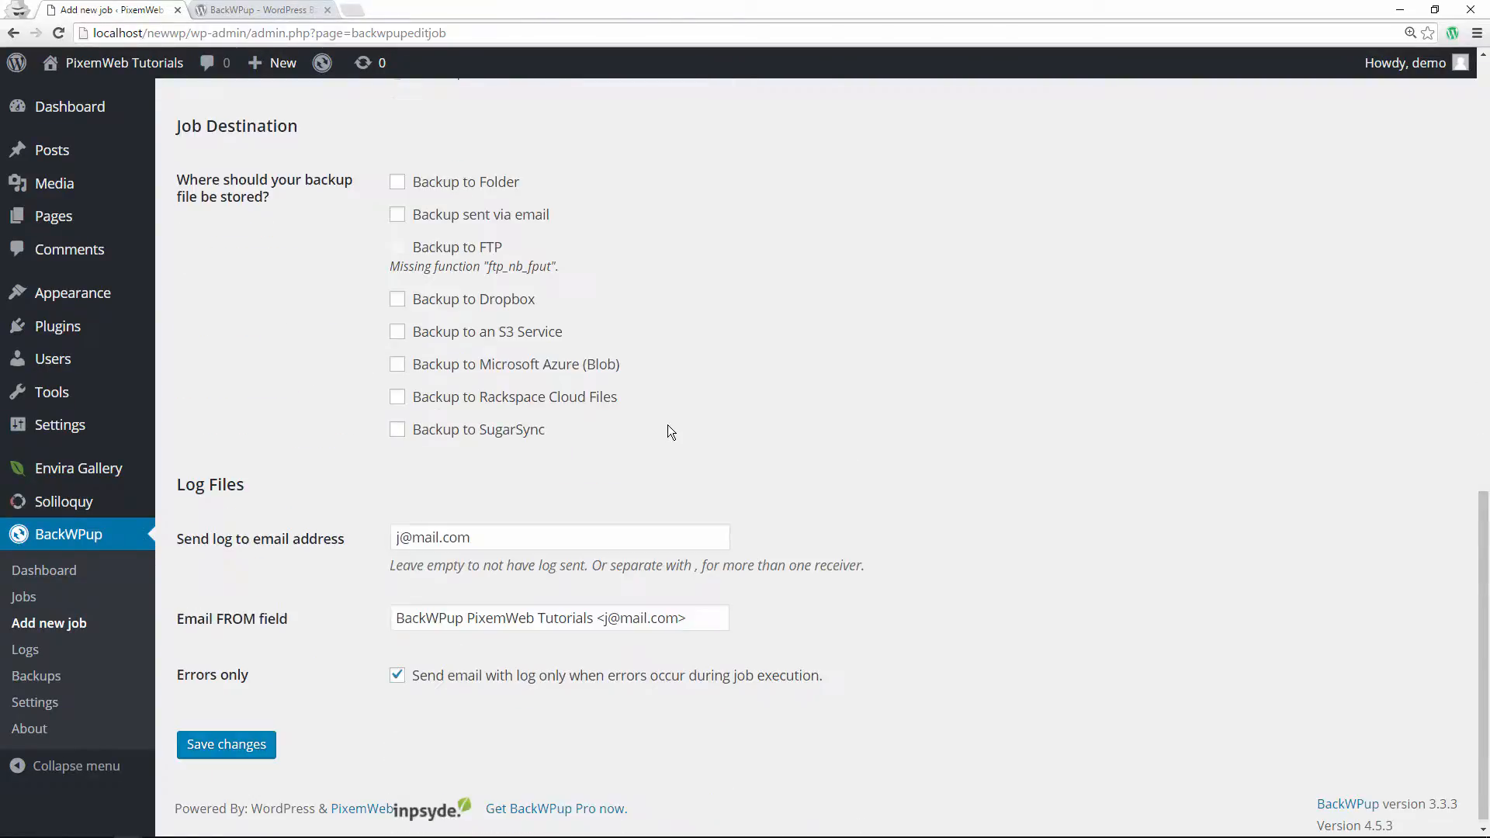
scroll(670, 432, up, 2)
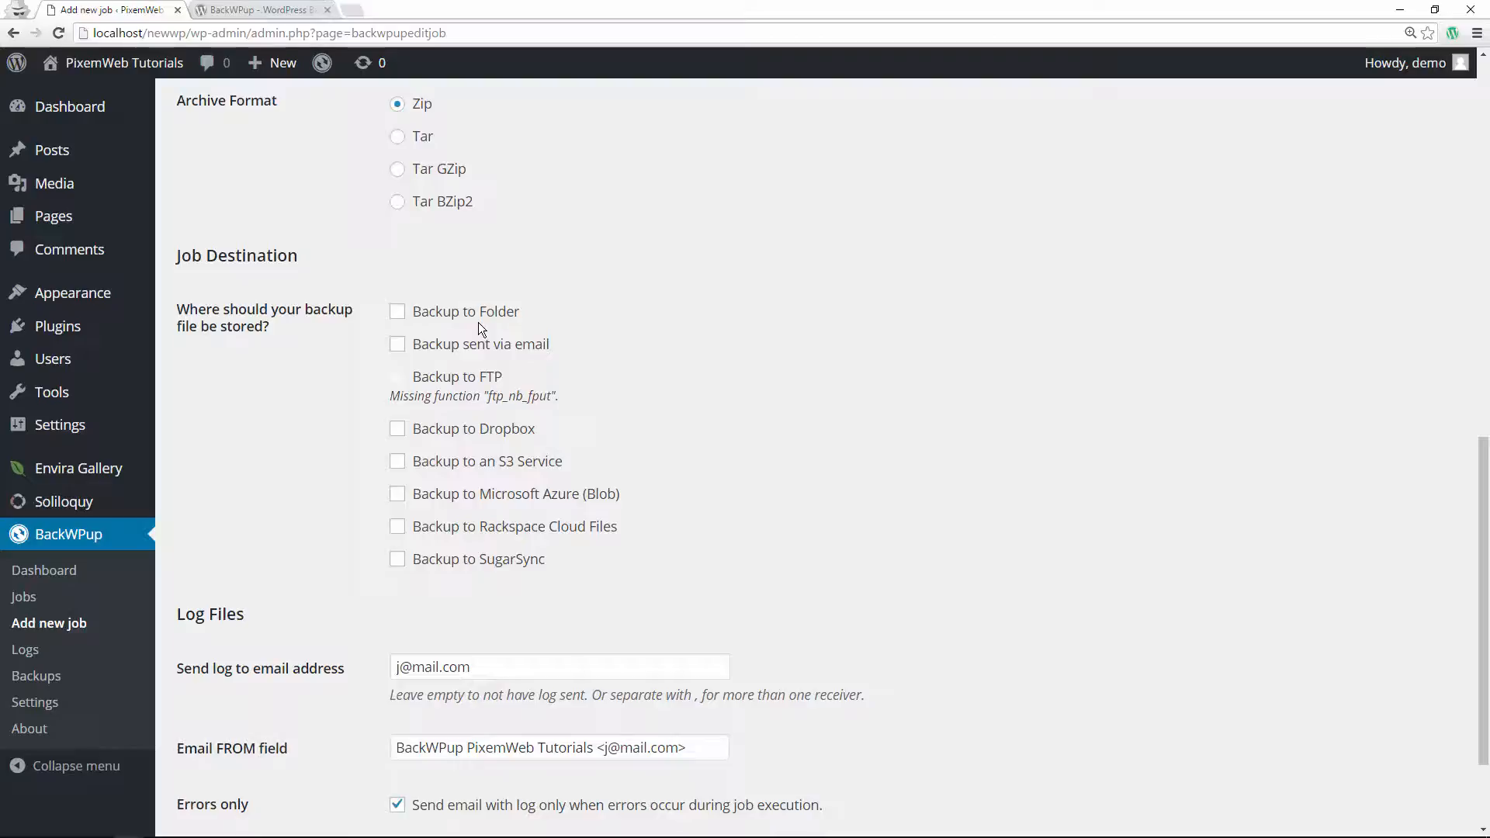
click(401, 316)
Check the job's log email and general settings, and save the new backup job.
scroll(781, 381, down, 2)
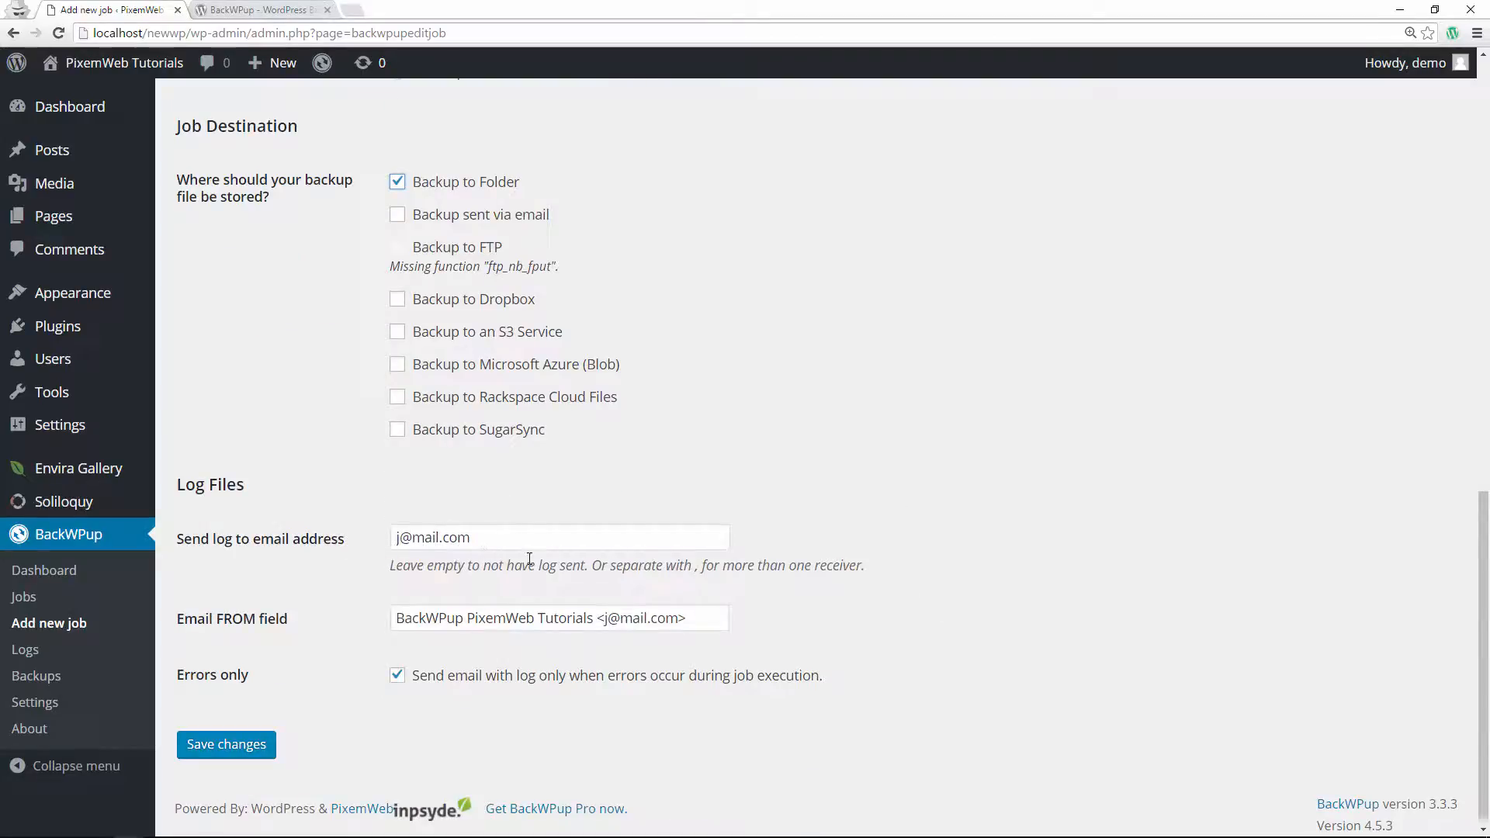
scroll(755, 585, down, 1)
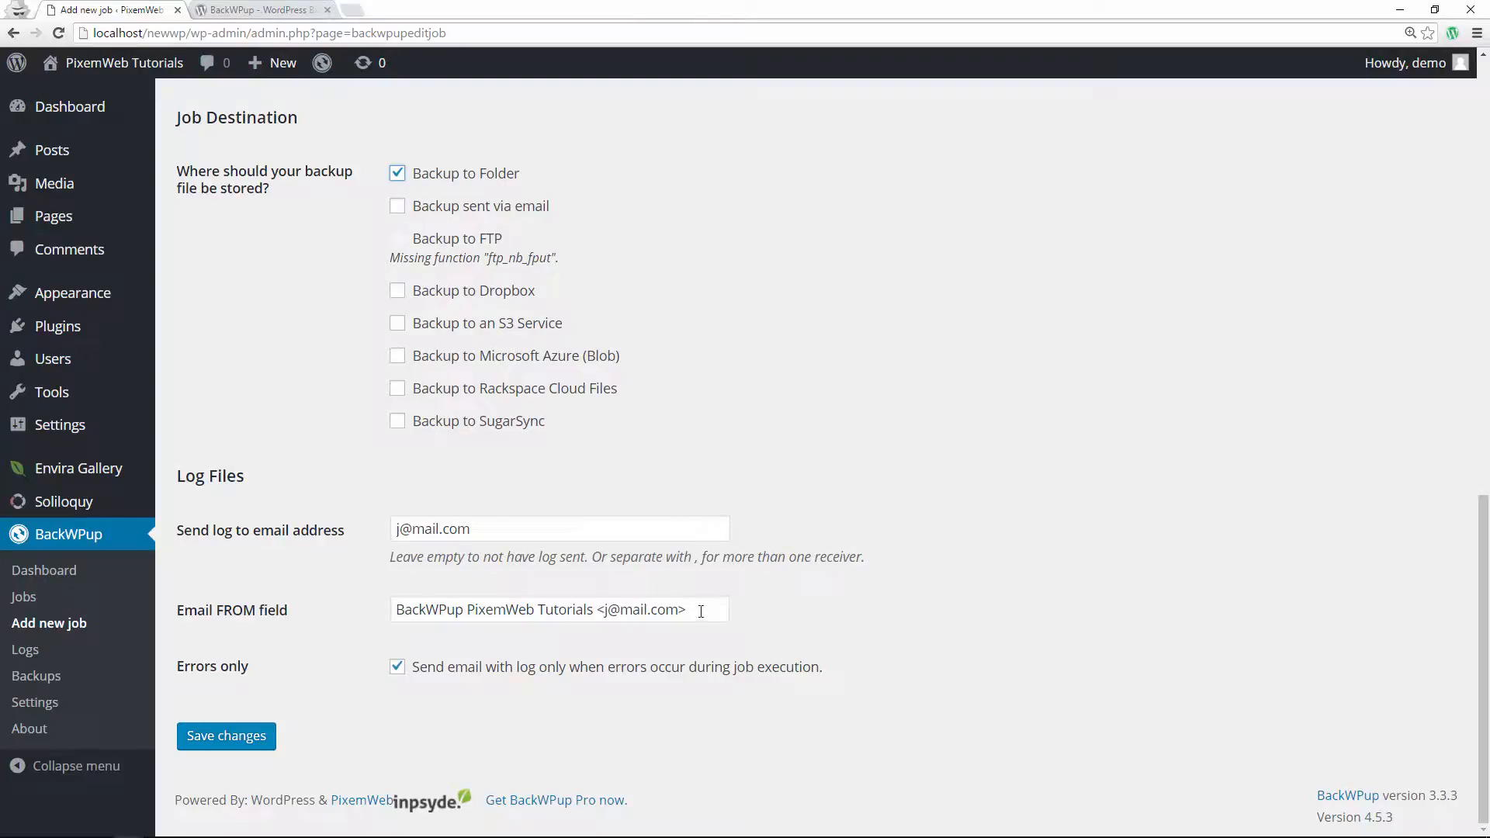
scroll(701, 612, up, 3)
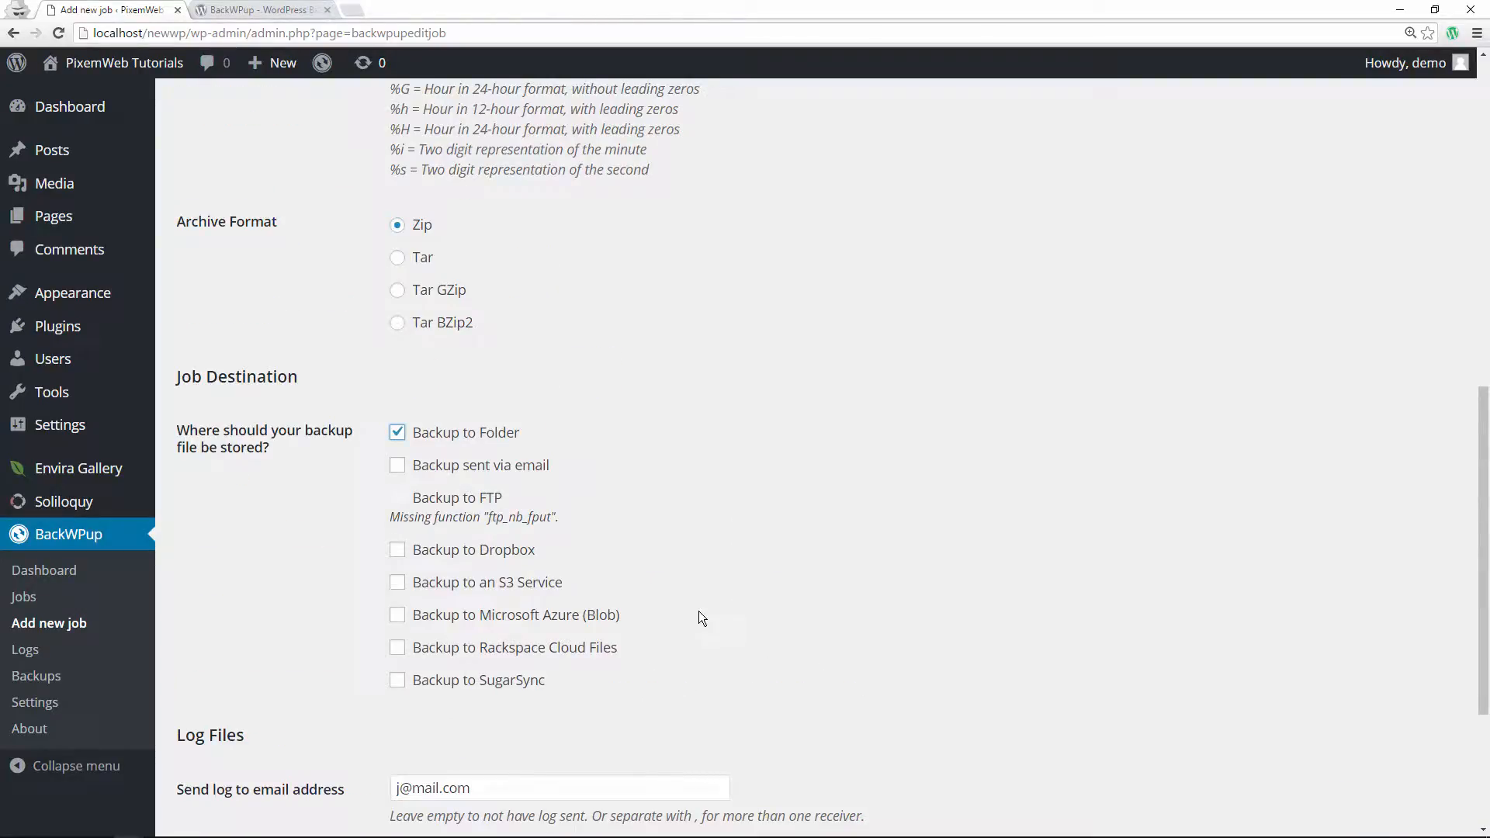
scroll(698, 612, up, 6)
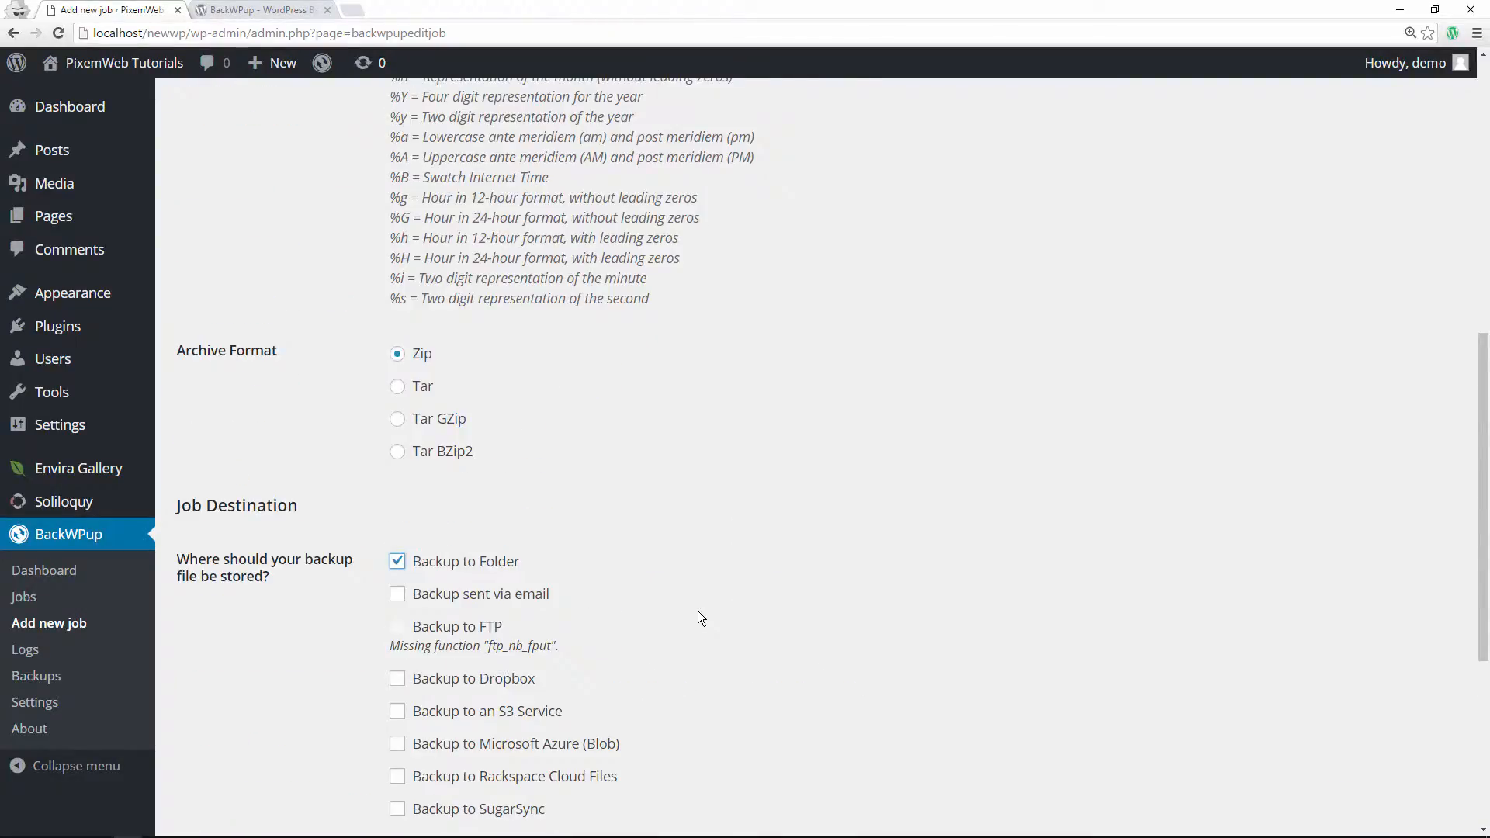
scroll(699, 614, up, 3)
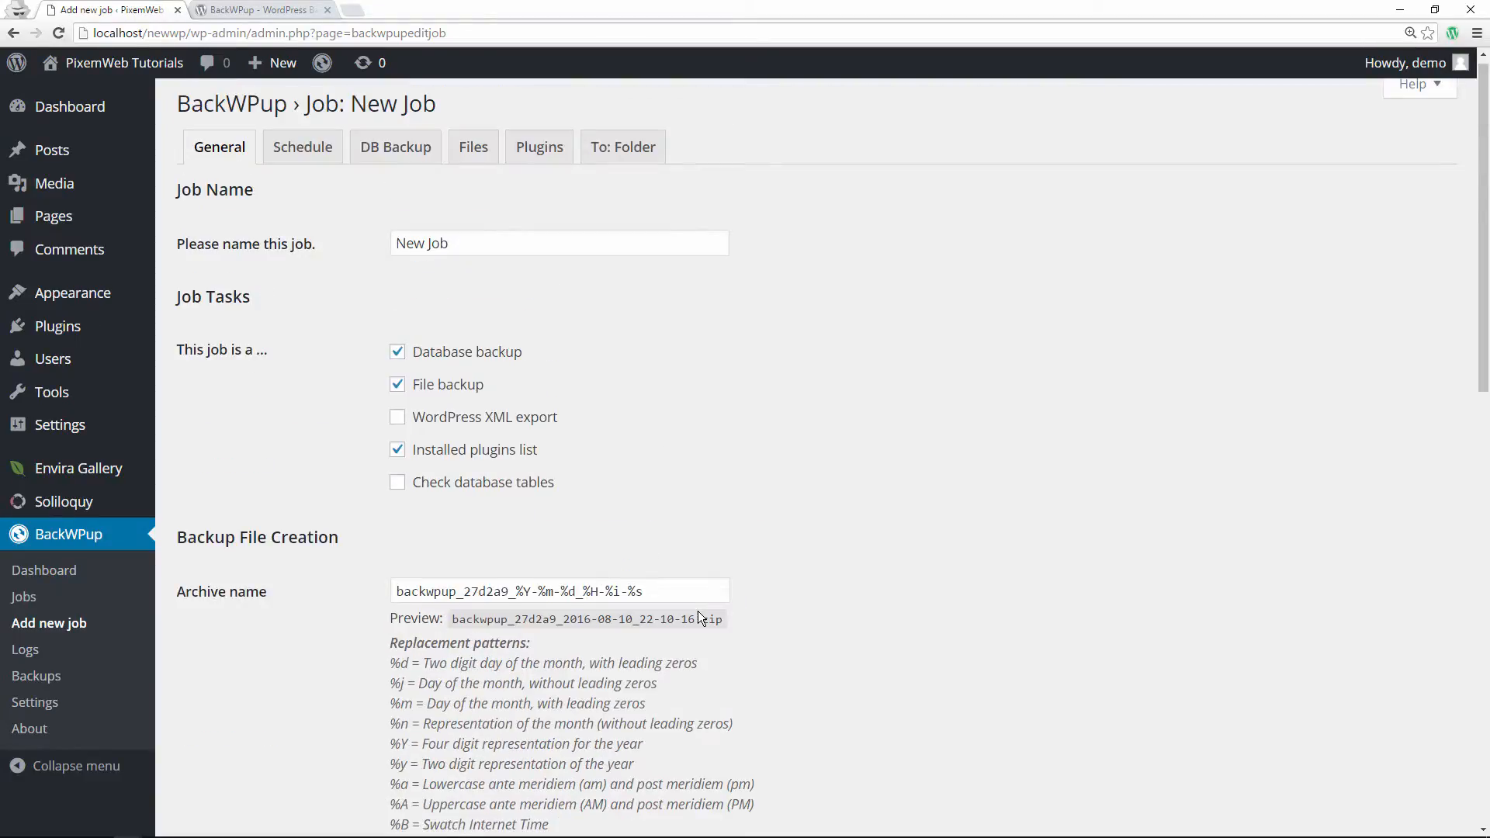
scroll(699, 613, down, 9)
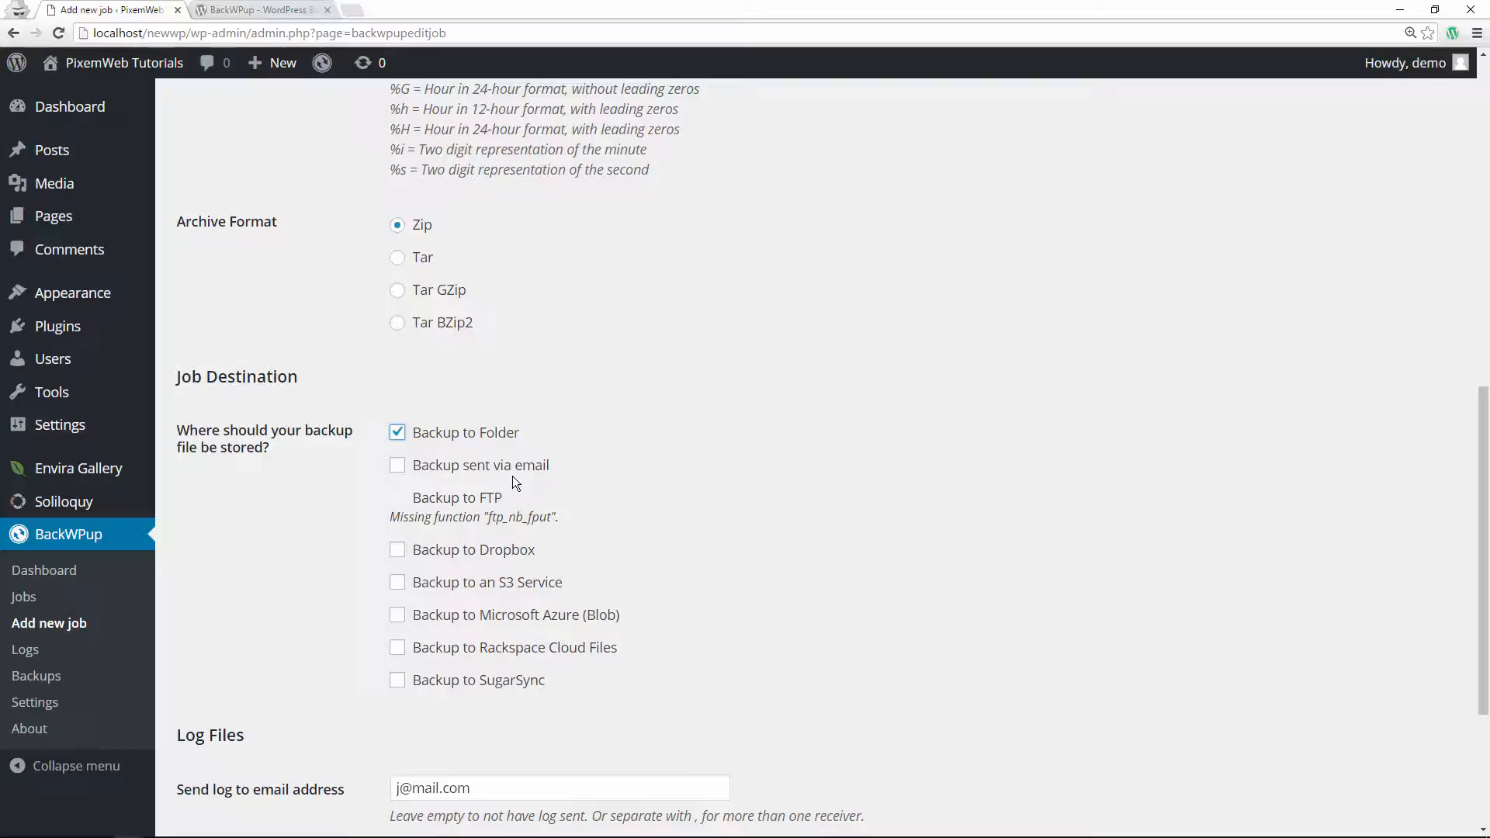
scroll(683, 479, down, 3)
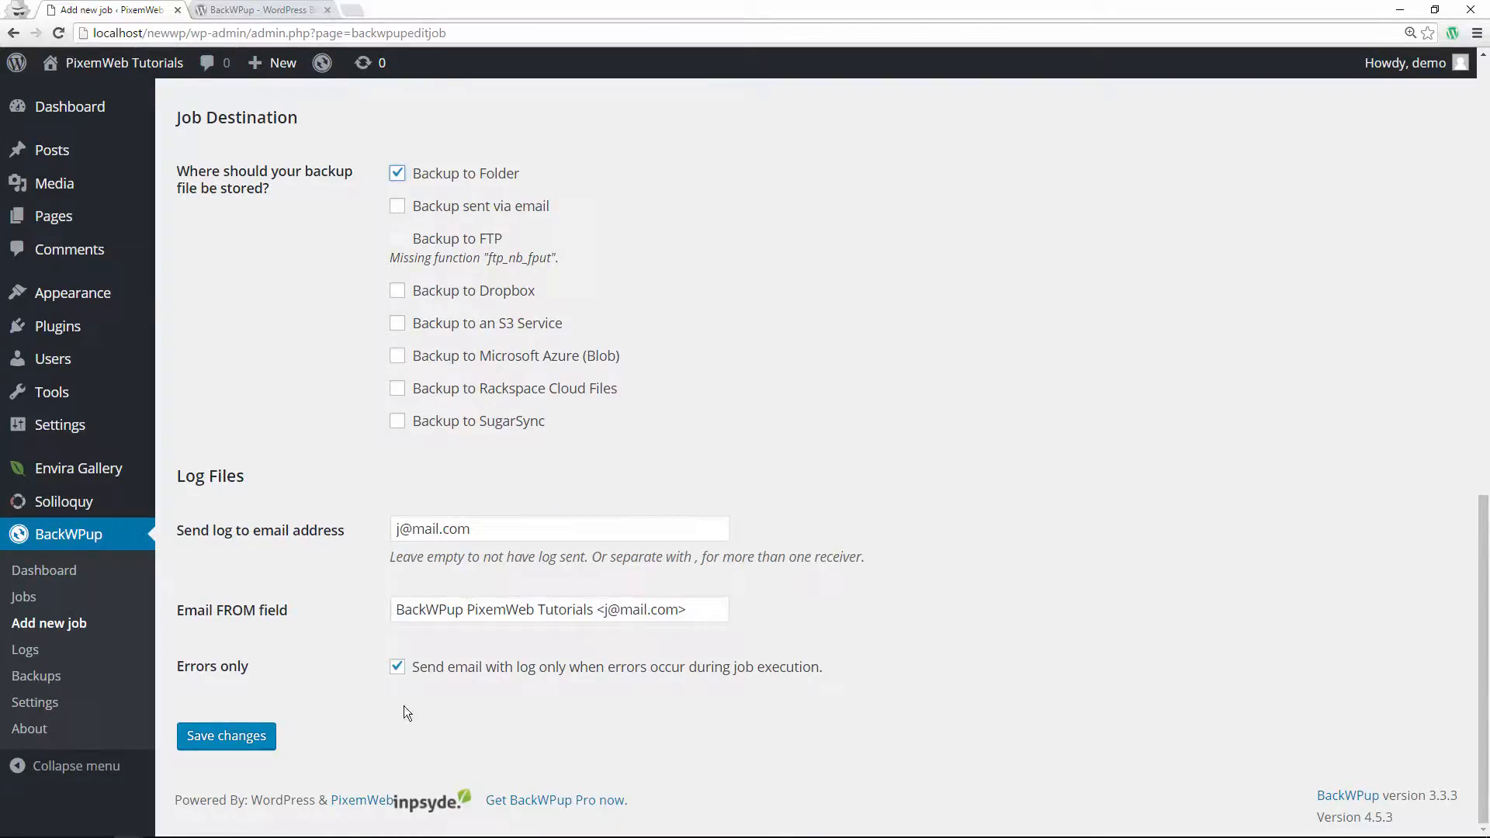
click(243, 744)
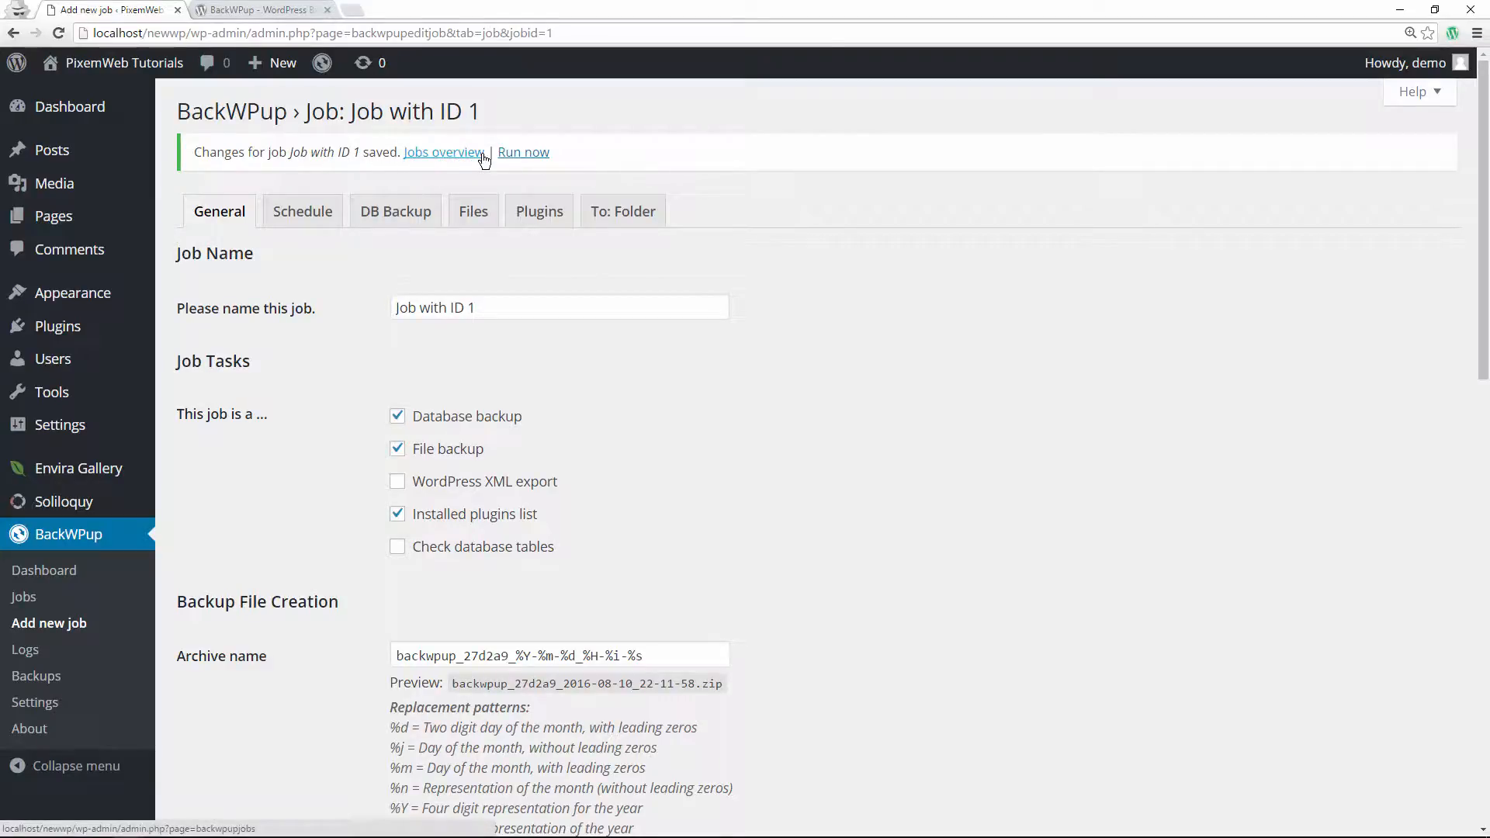
Run the saved backup job, view its working log when it is done, and close the log.
click(527, 154)
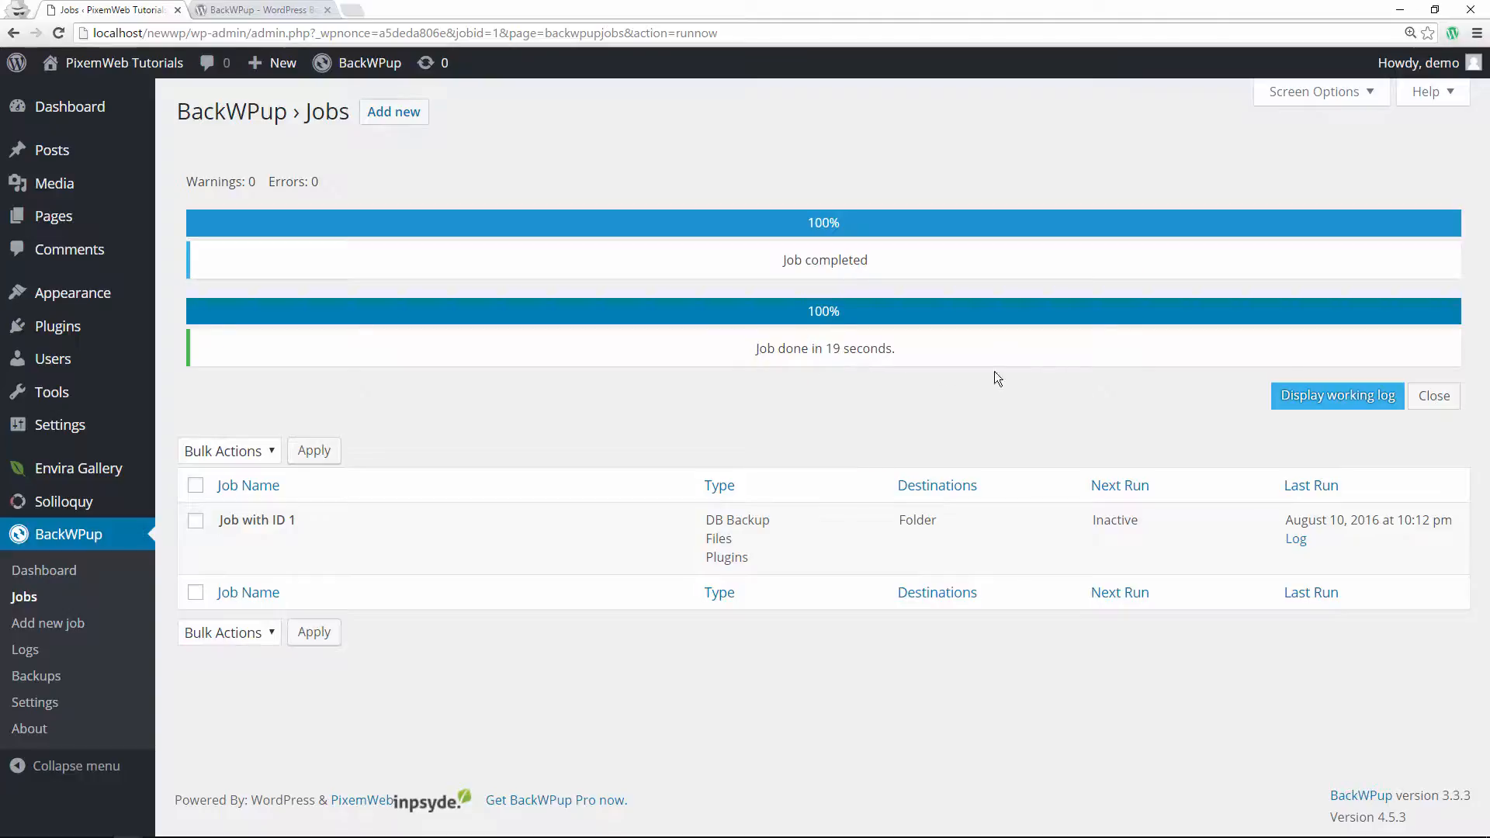
click(1334, 398)
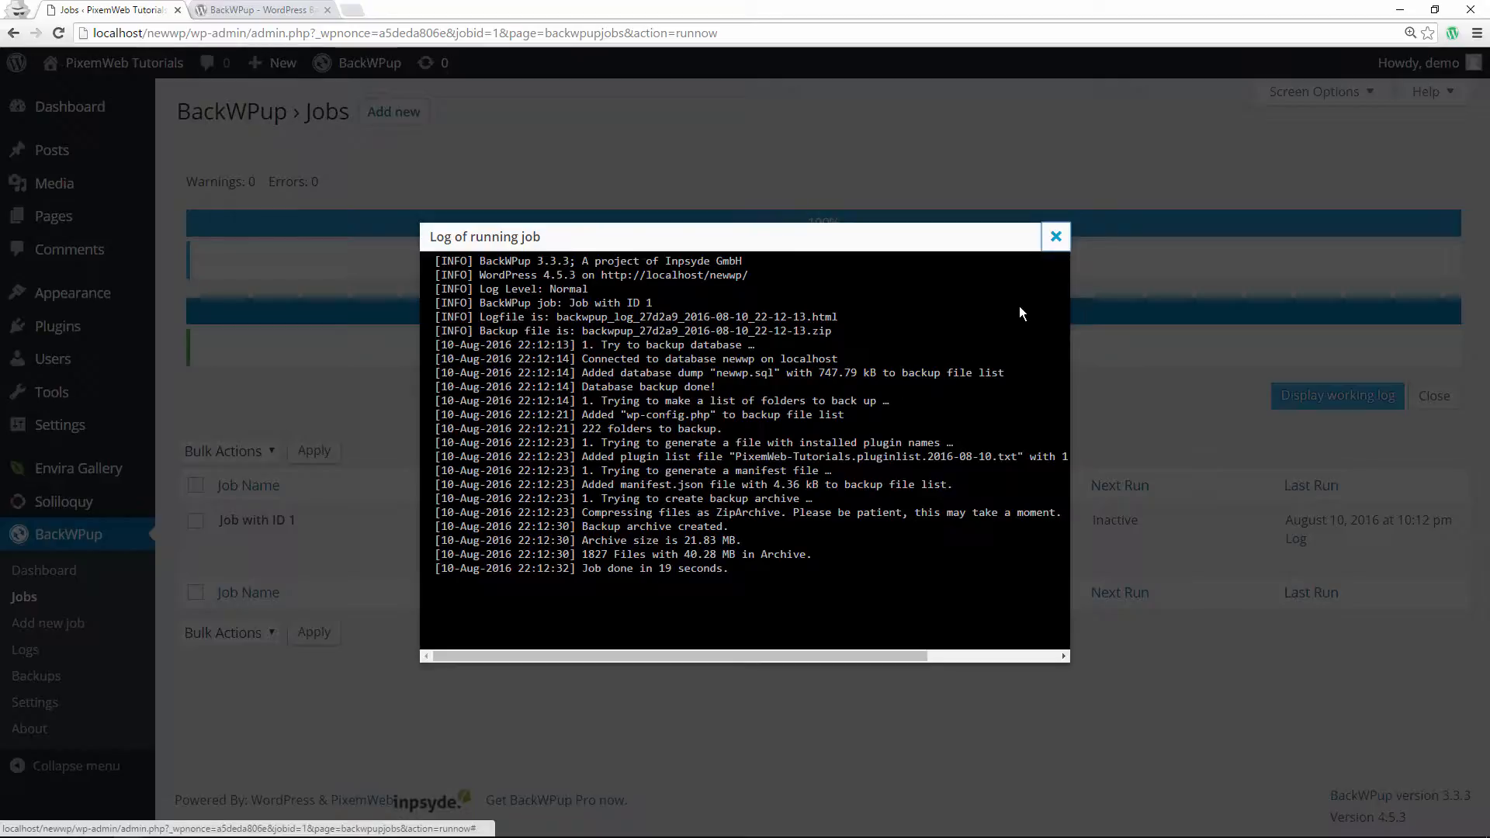
click(1045, 253)
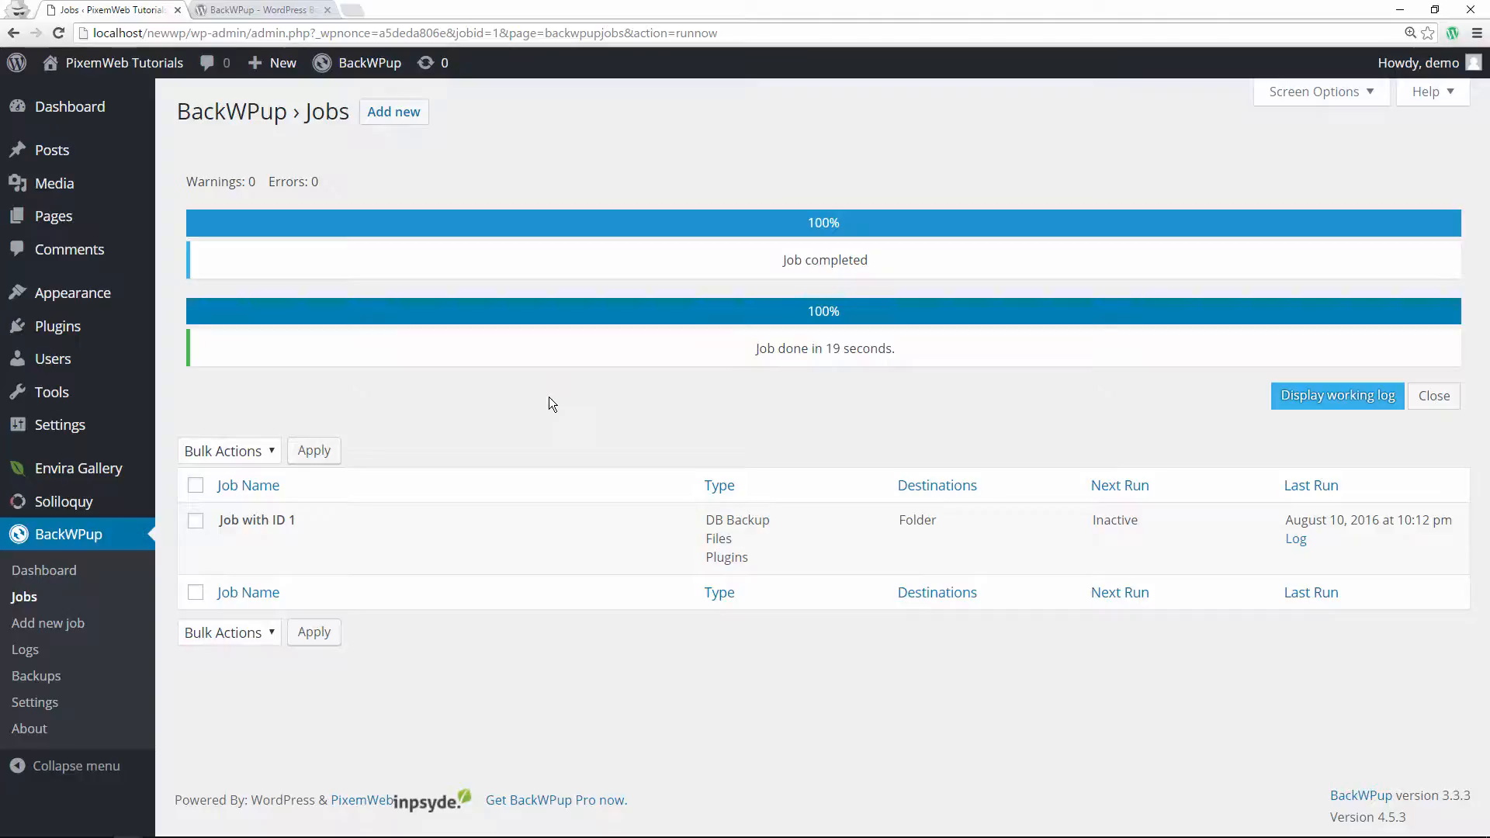
Switch to File Explorer and go from htdocs to newwp\wp-content\uploads\backwpup-27d2a9-backups.
drag(0, 370, 632, 1)
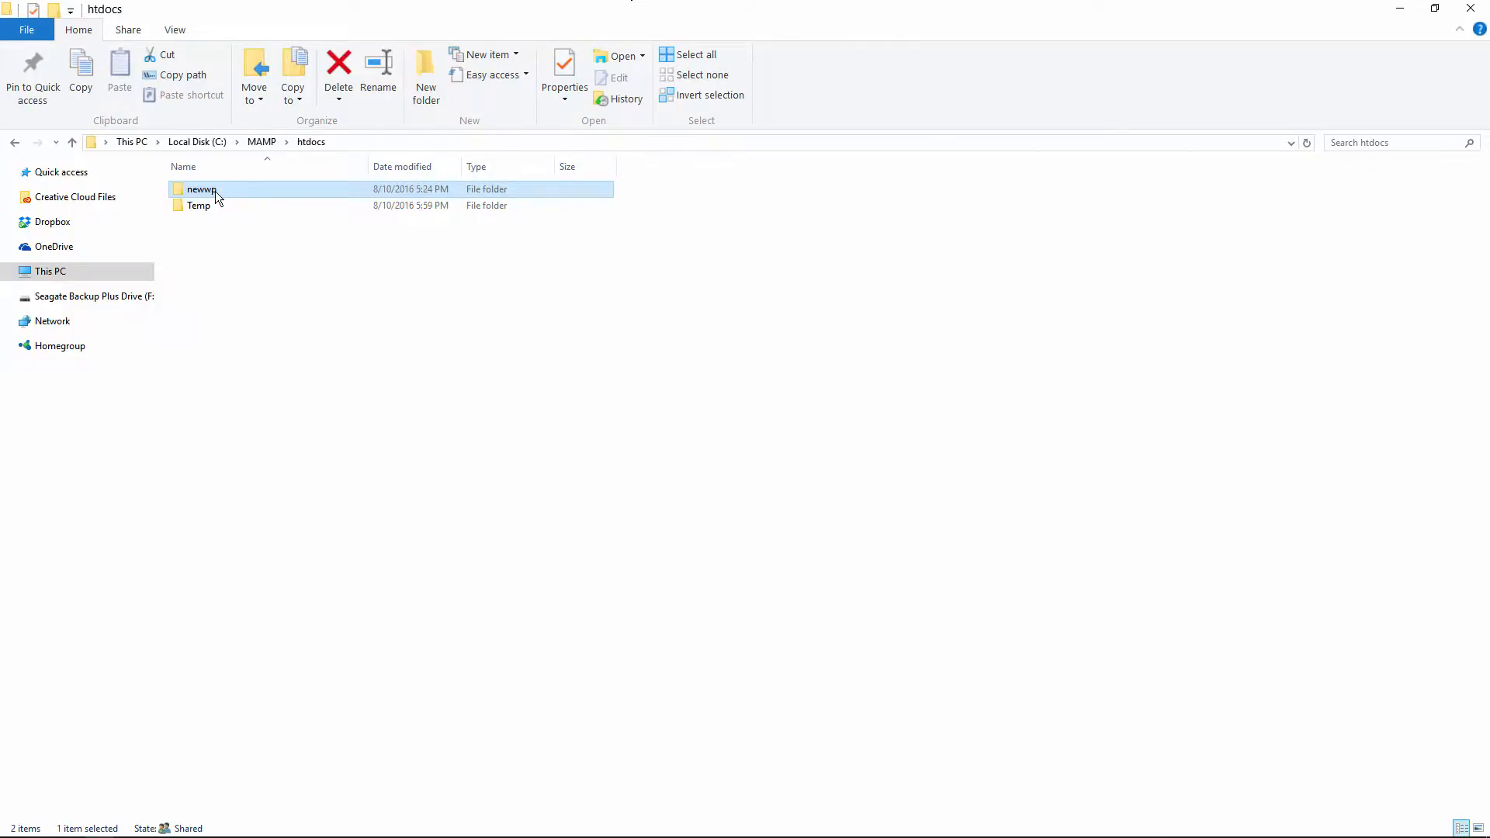
double_click(301, 309)
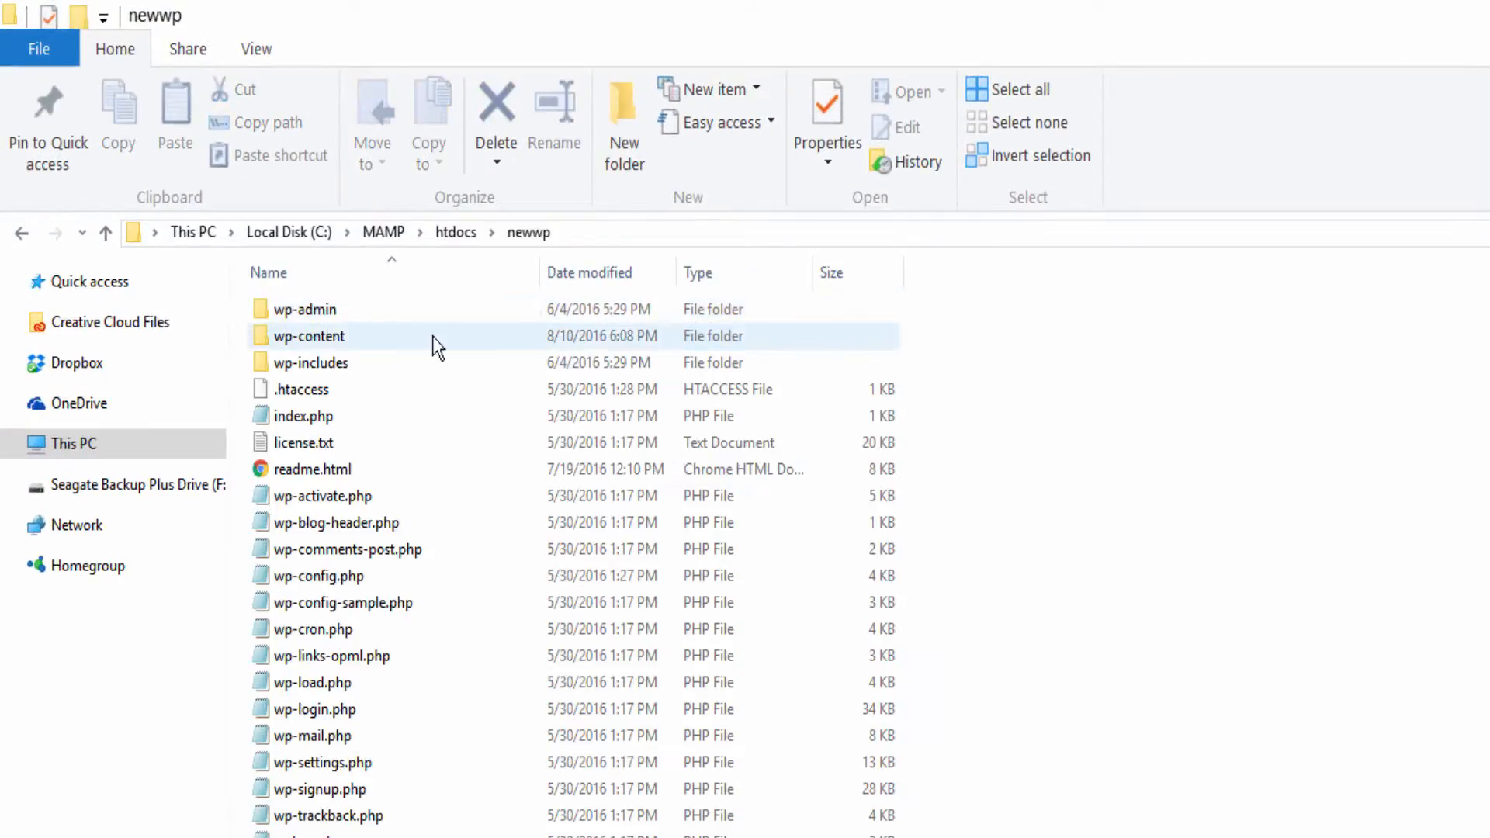
click(346, 336)
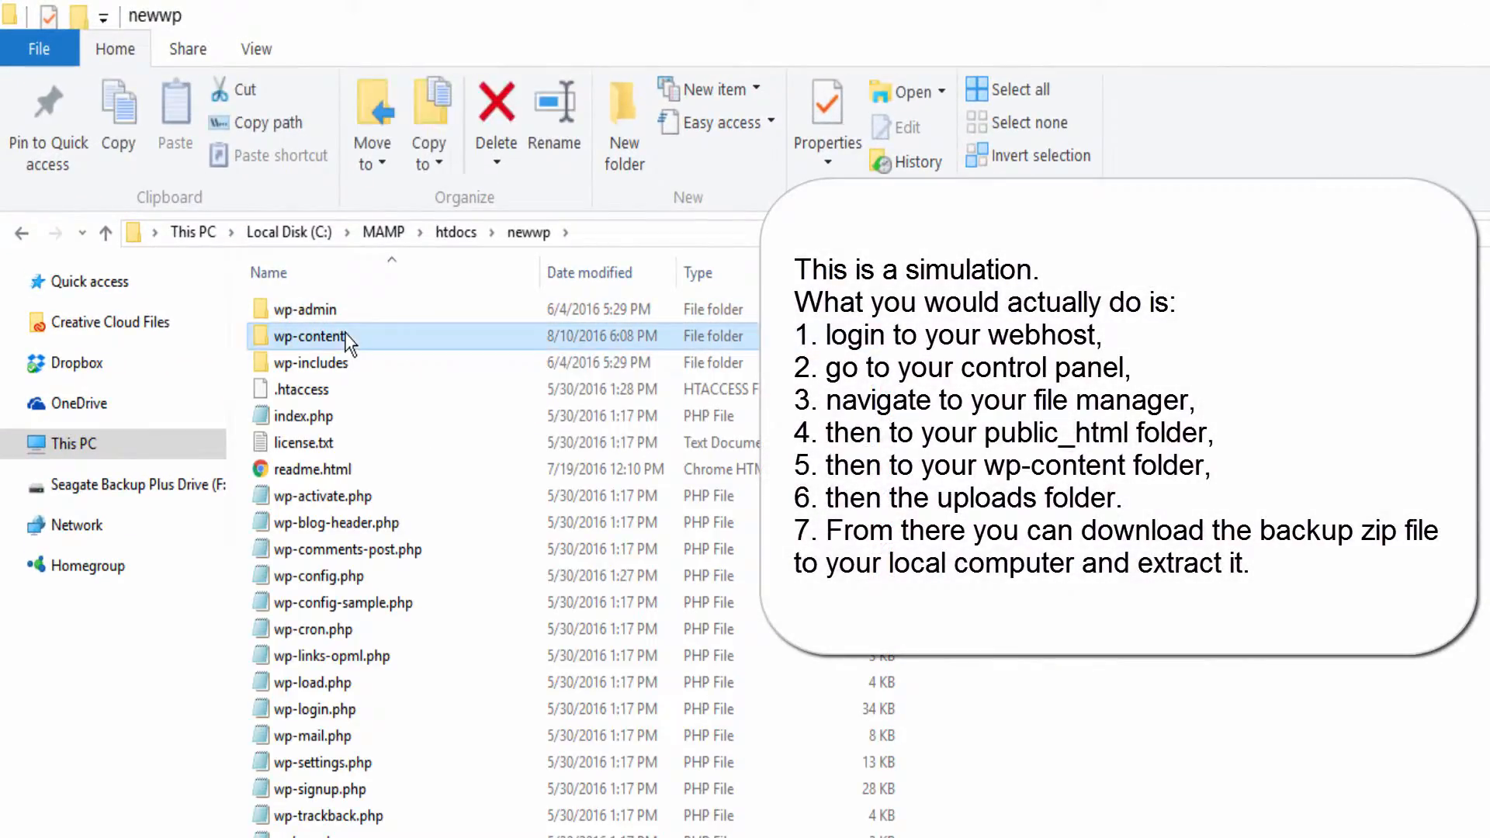
double_click(362, 335)
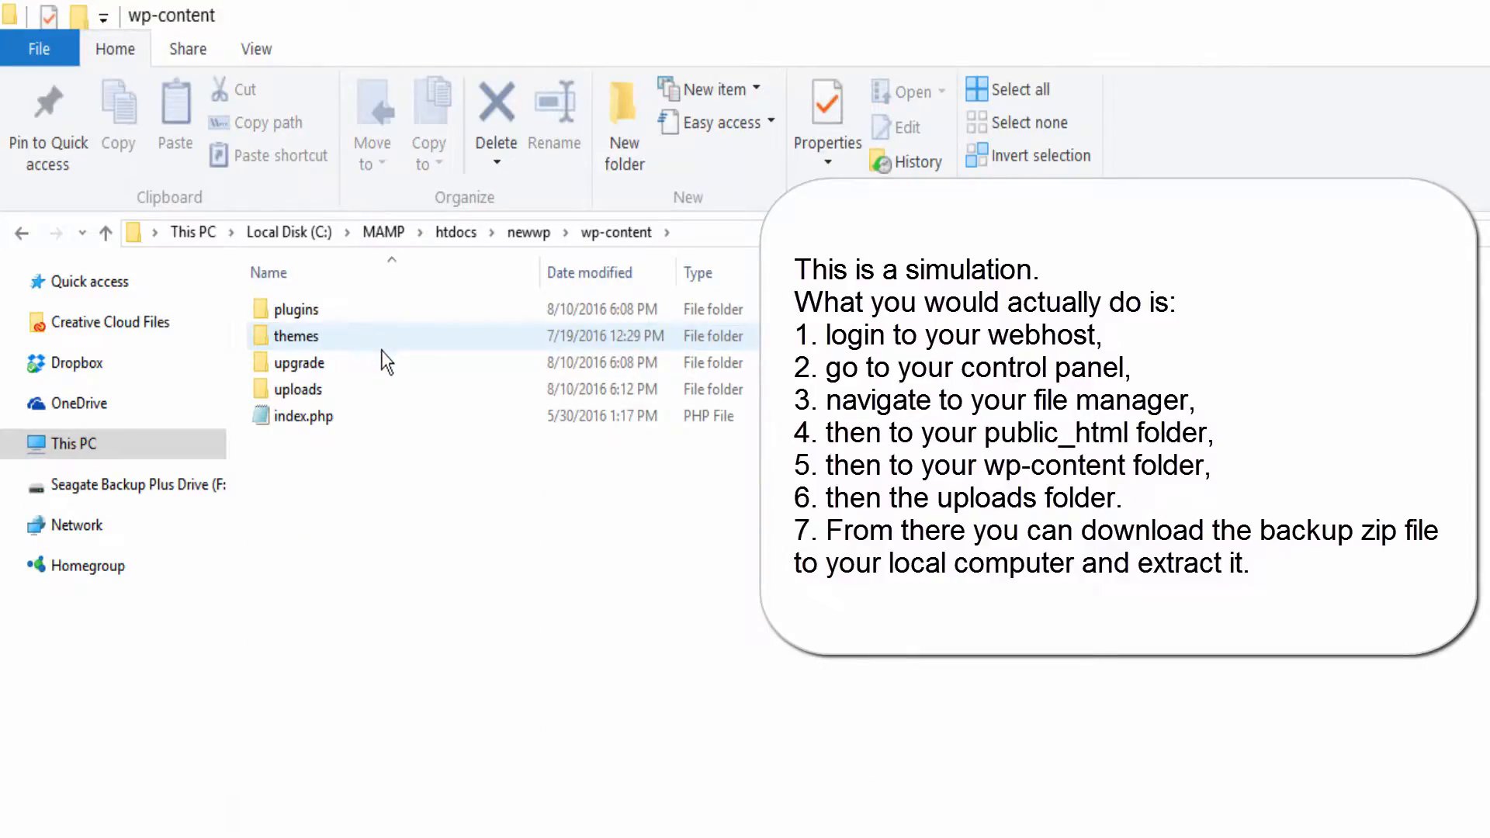
double_click(366, 391)
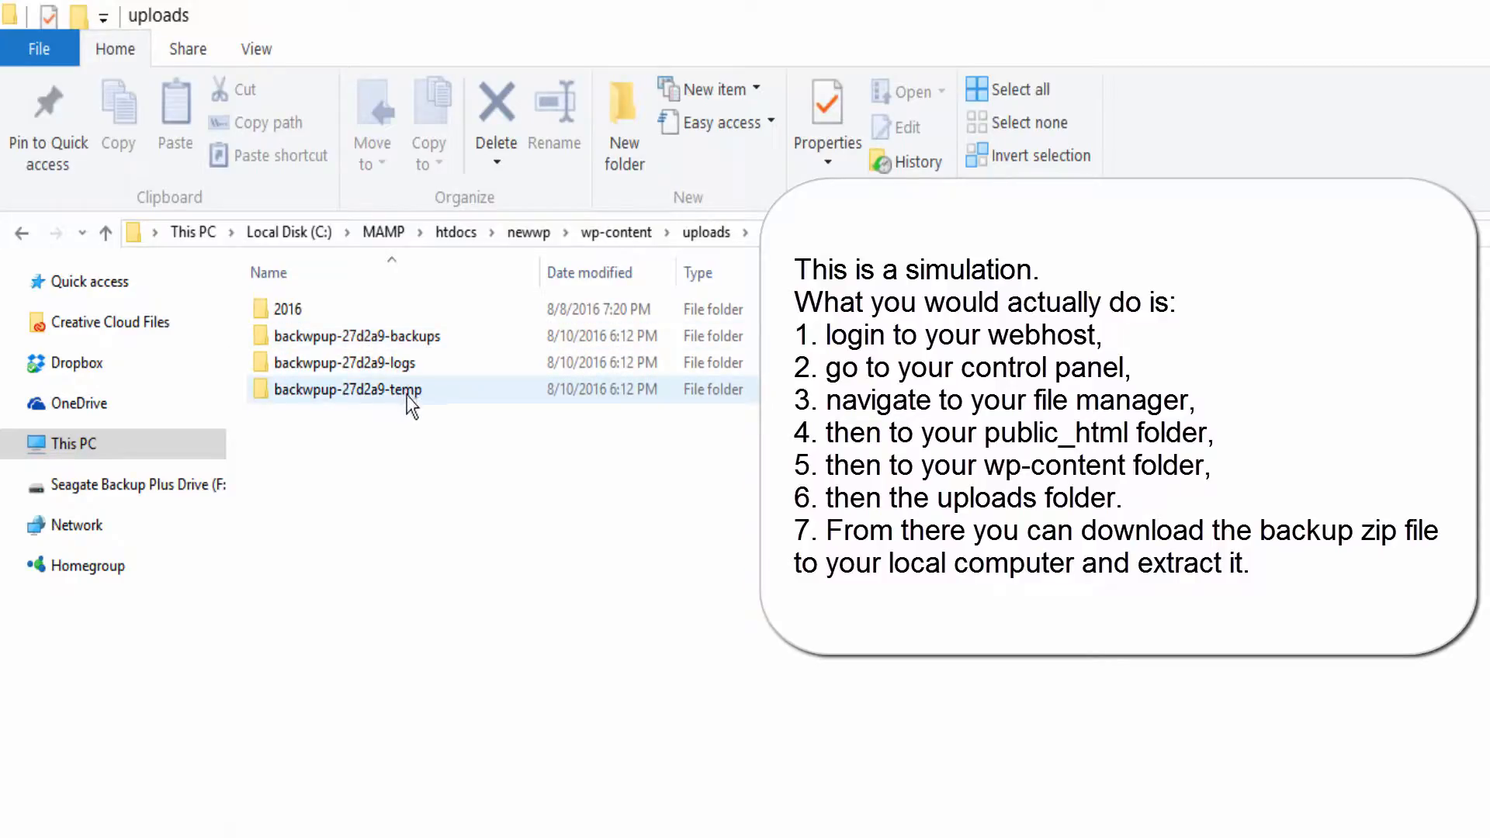
double_click(439, 342)
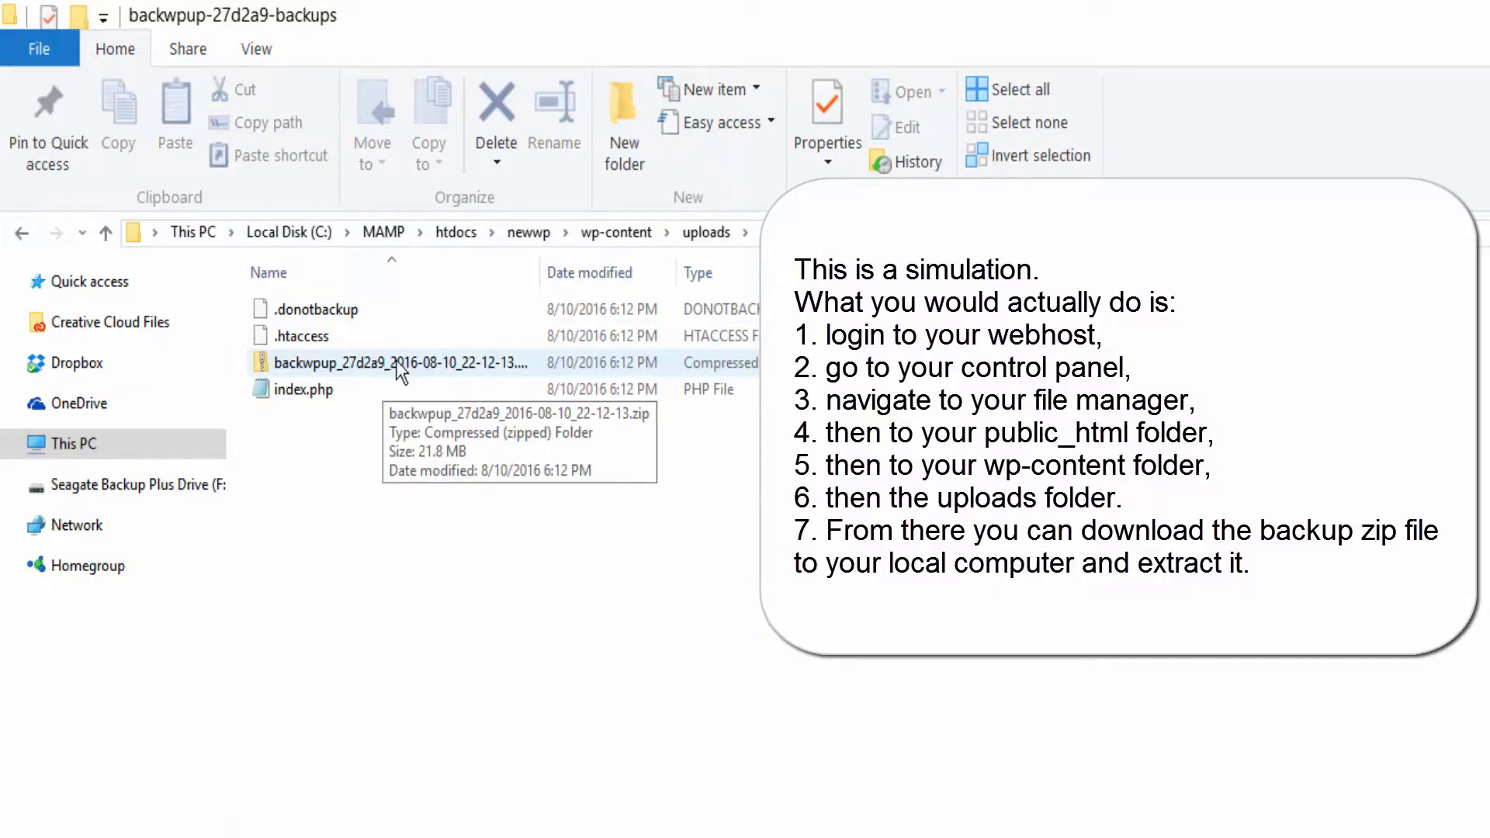
Extract the backup archive backwpup_27d2a9_2016-08-10_22-12-13.zip to the suggested folder in the same location.
click(425, 365)
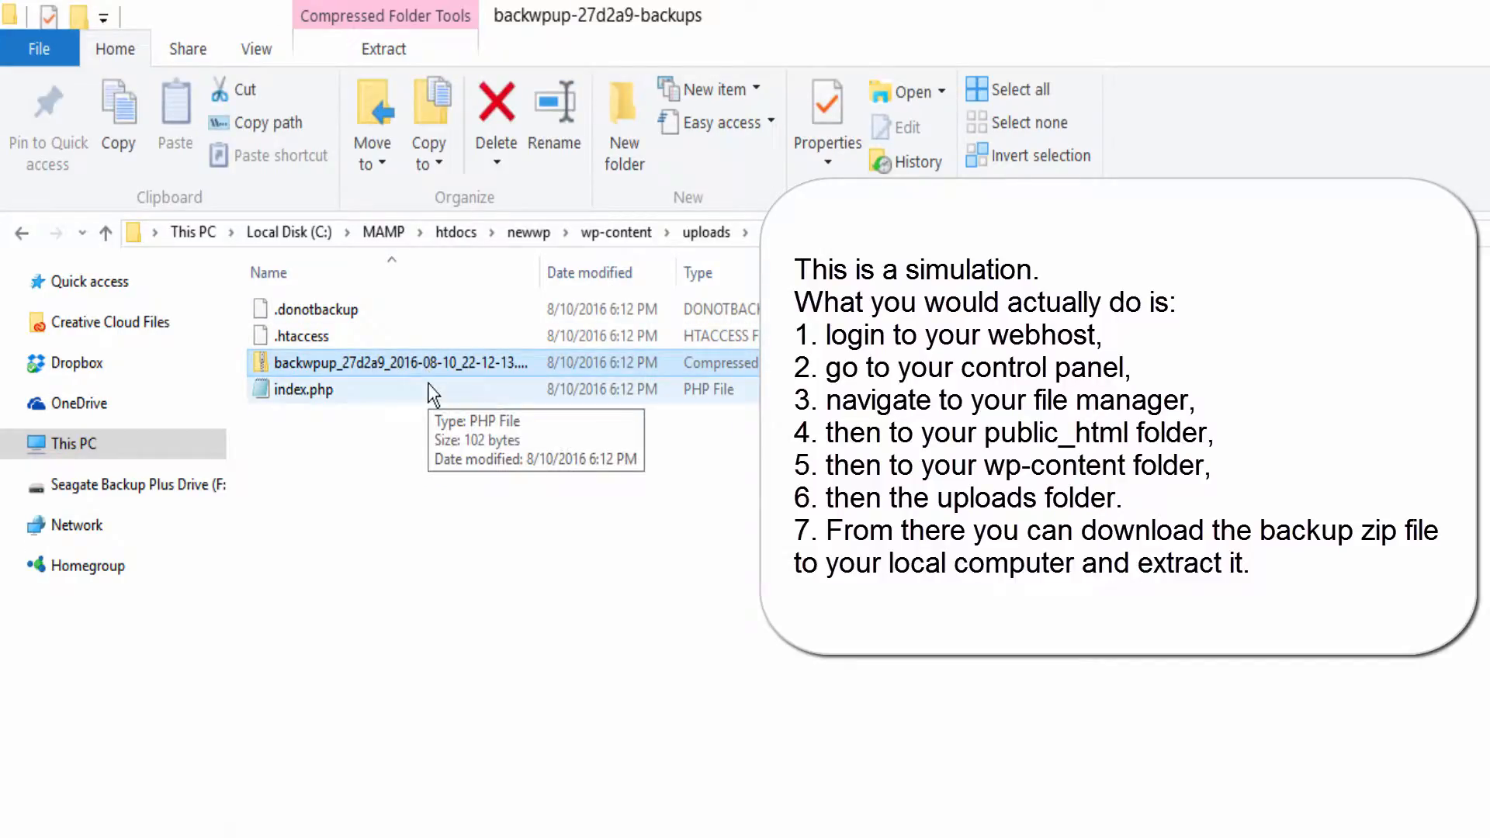
click(410, 52)
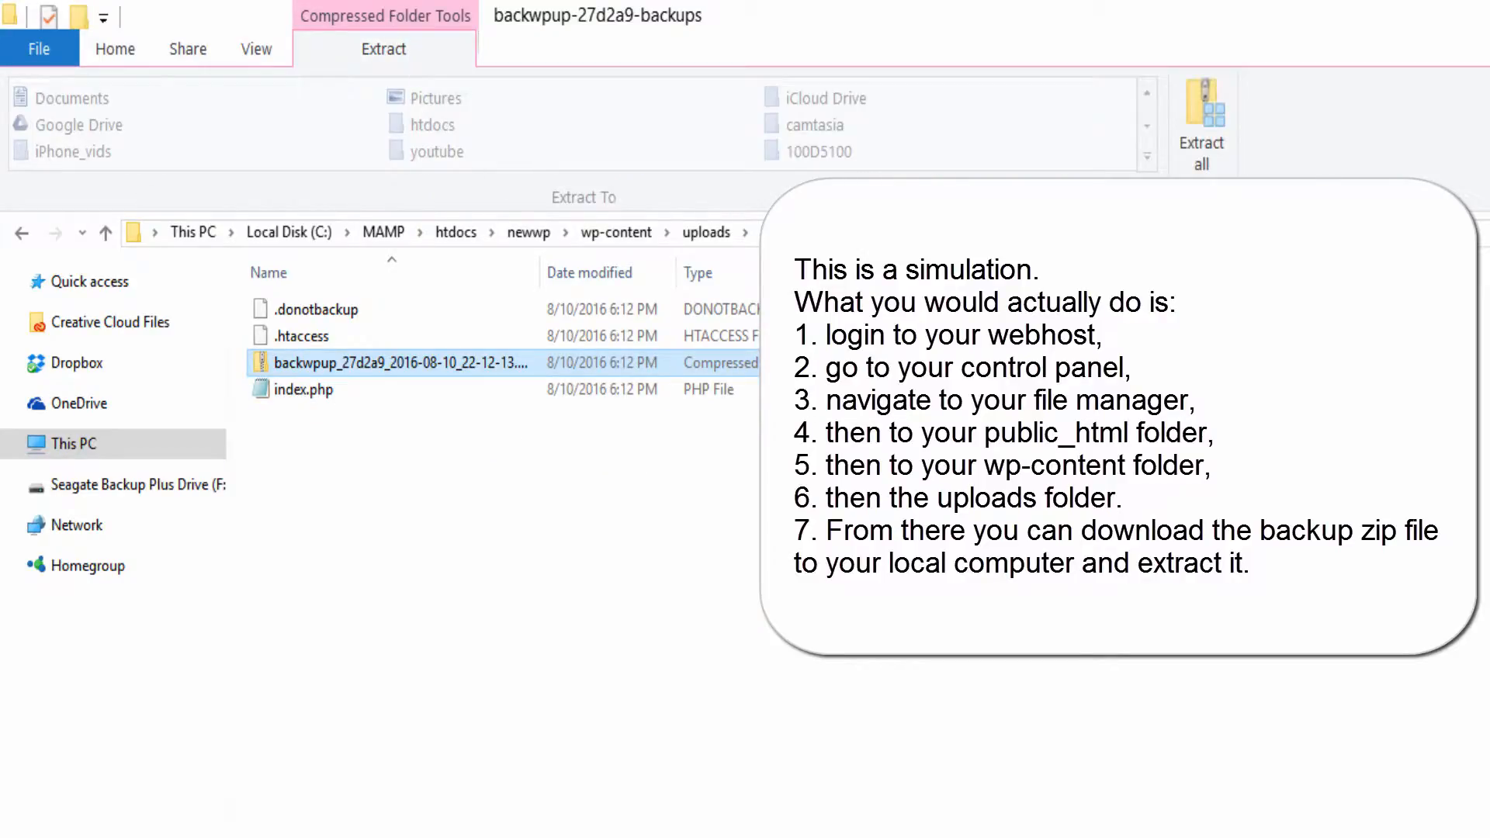
click(1195, 149)
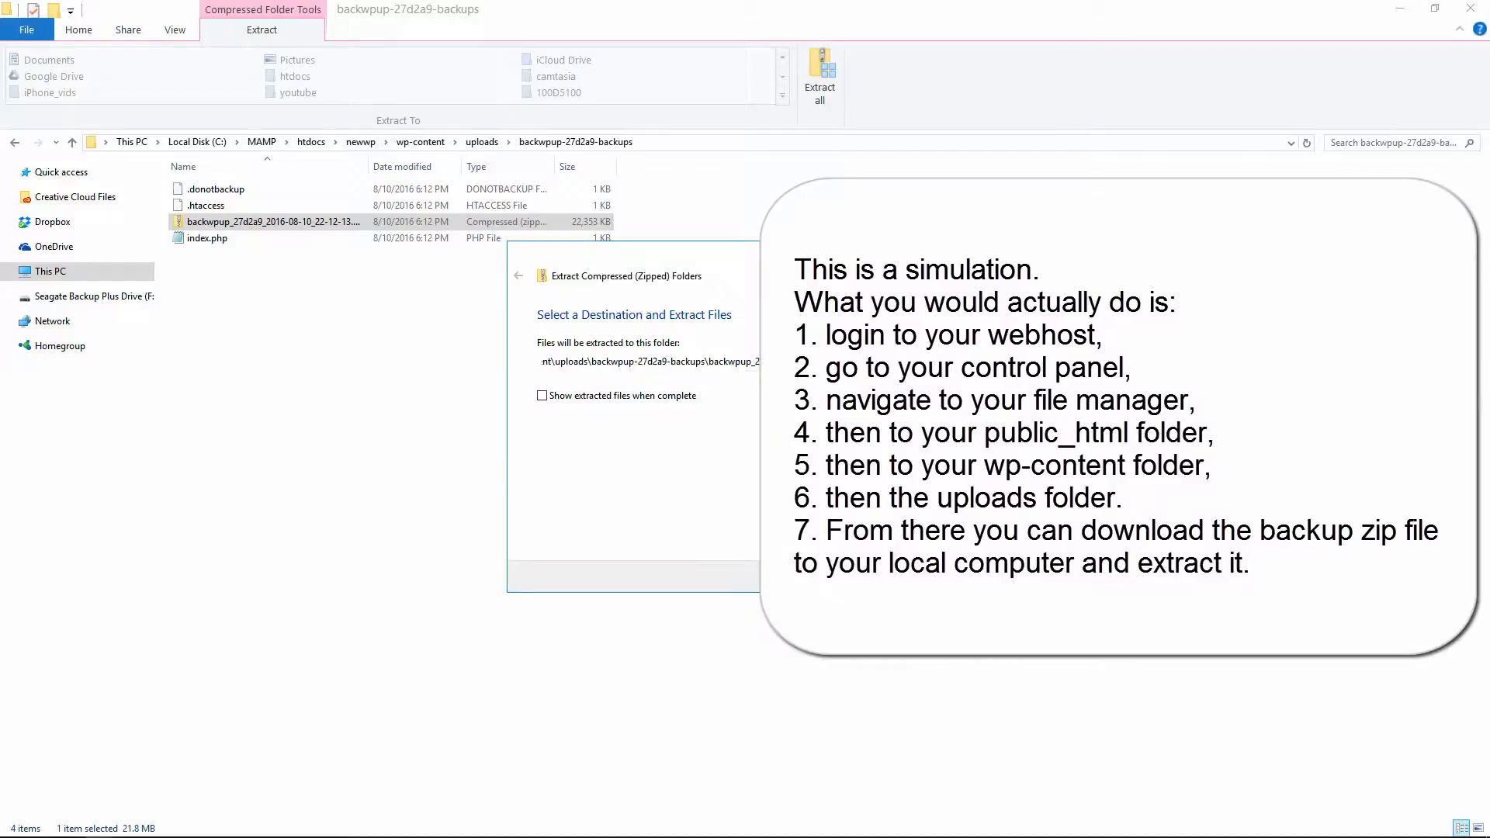
key(Return)
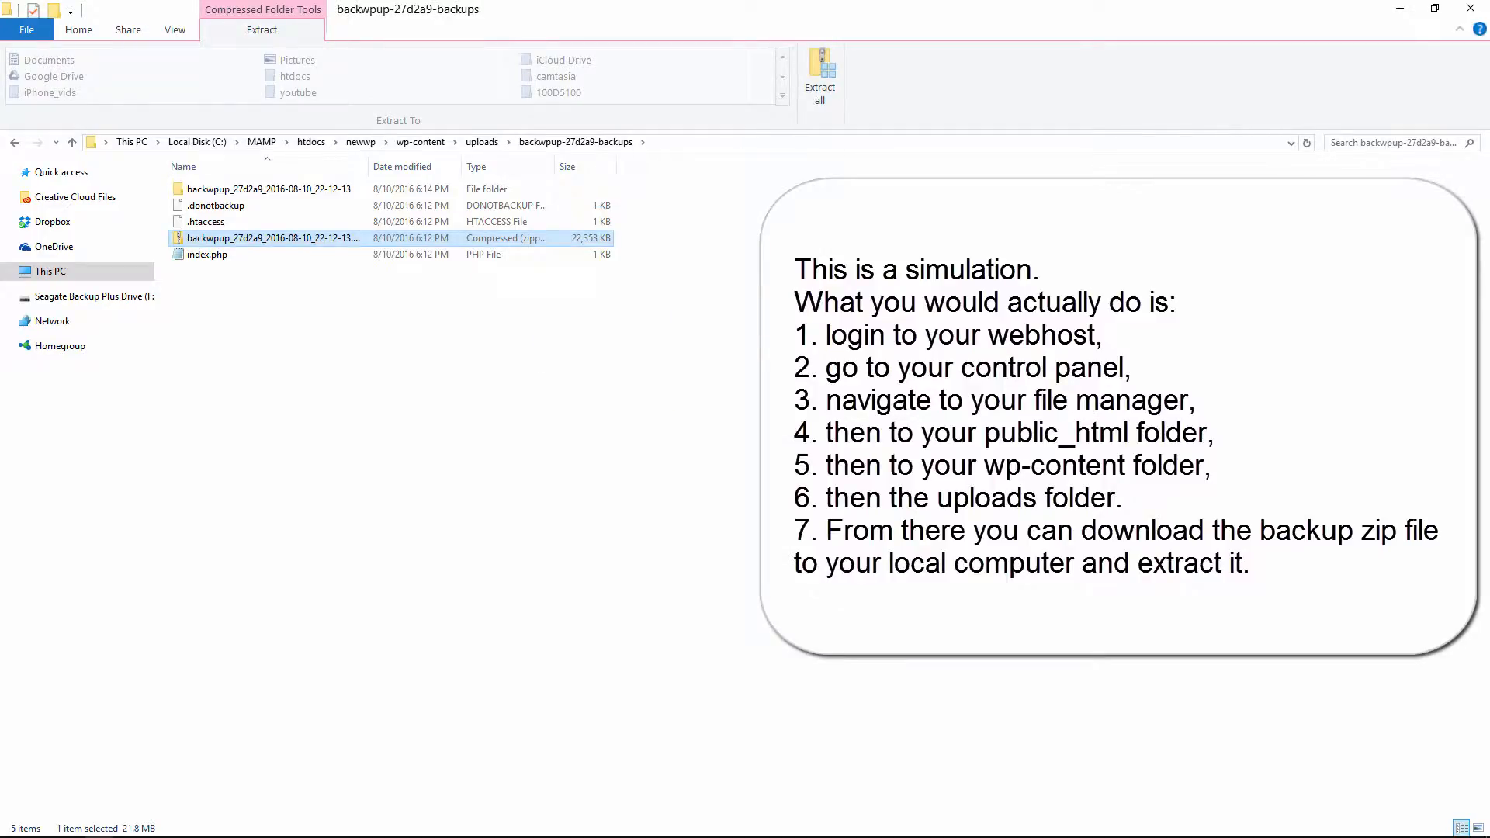
Check the contents of the extracted folder backwpup_27d2a9_2016-08-10_22-12-13 and copy that folder into htdocs.
double_click(319, 190)
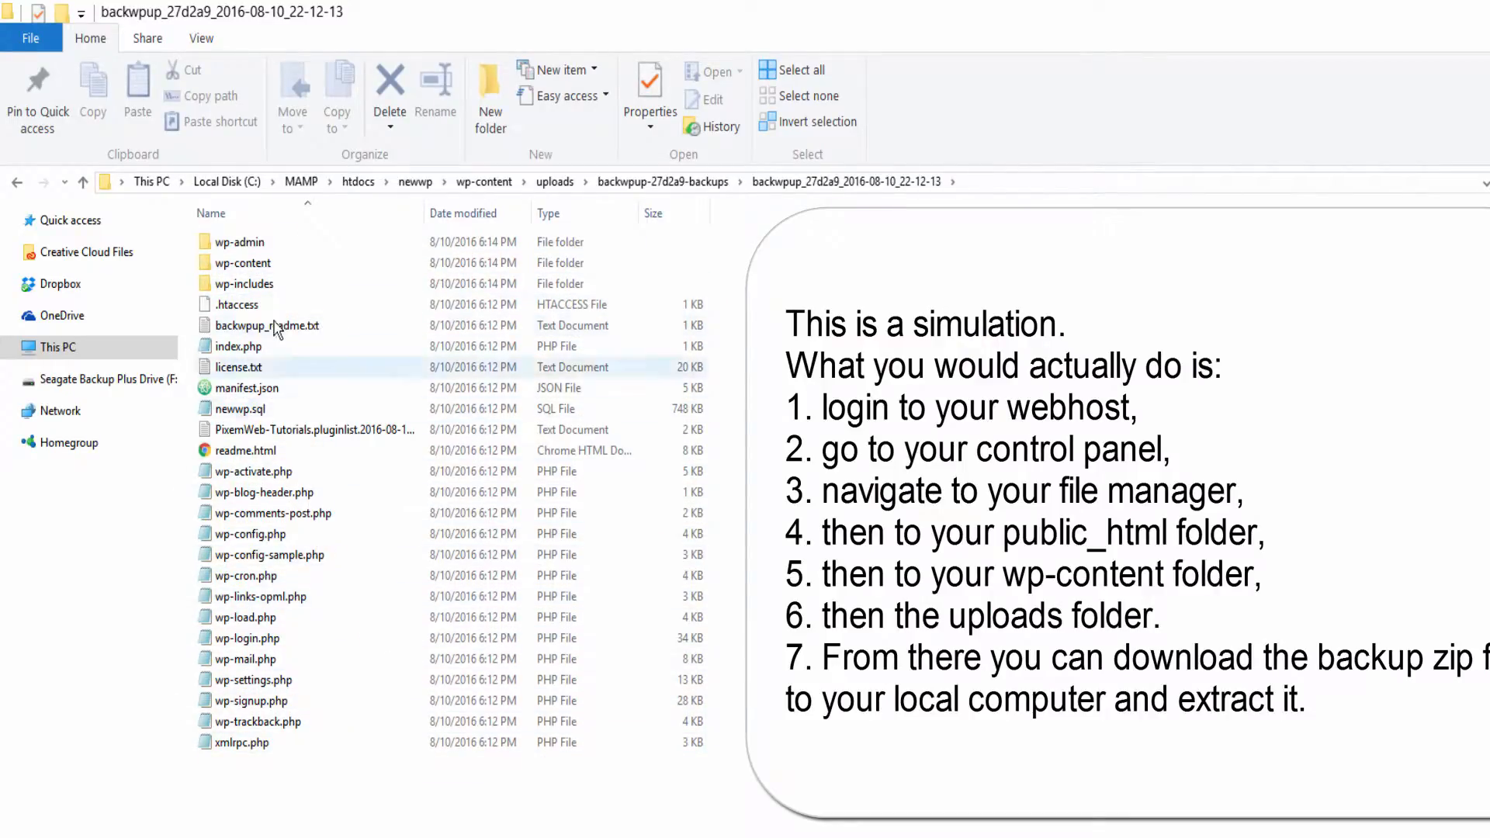
click(691, 184)
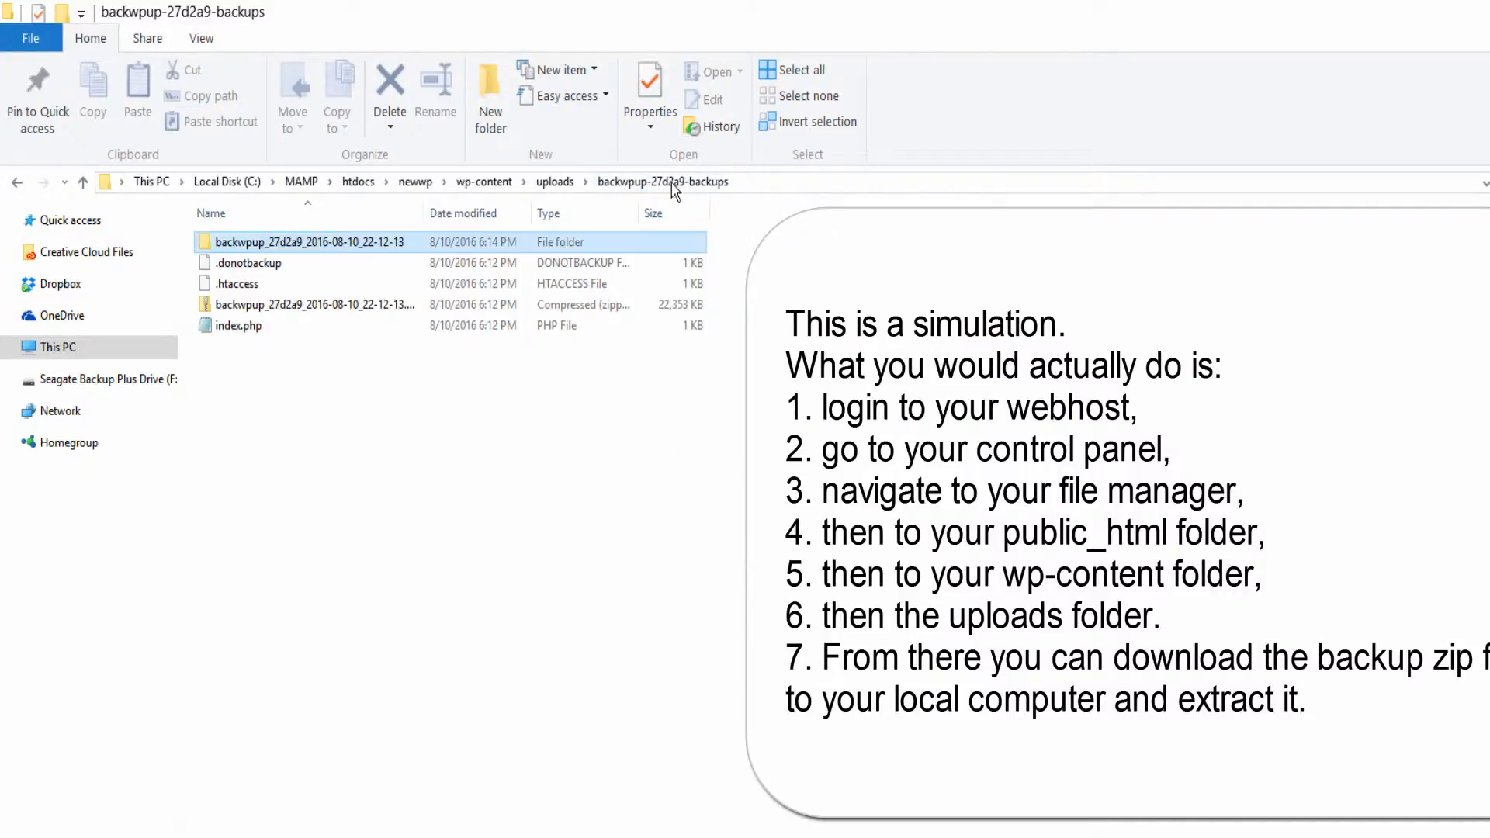
right_click(335, 246)
click(425, 767)
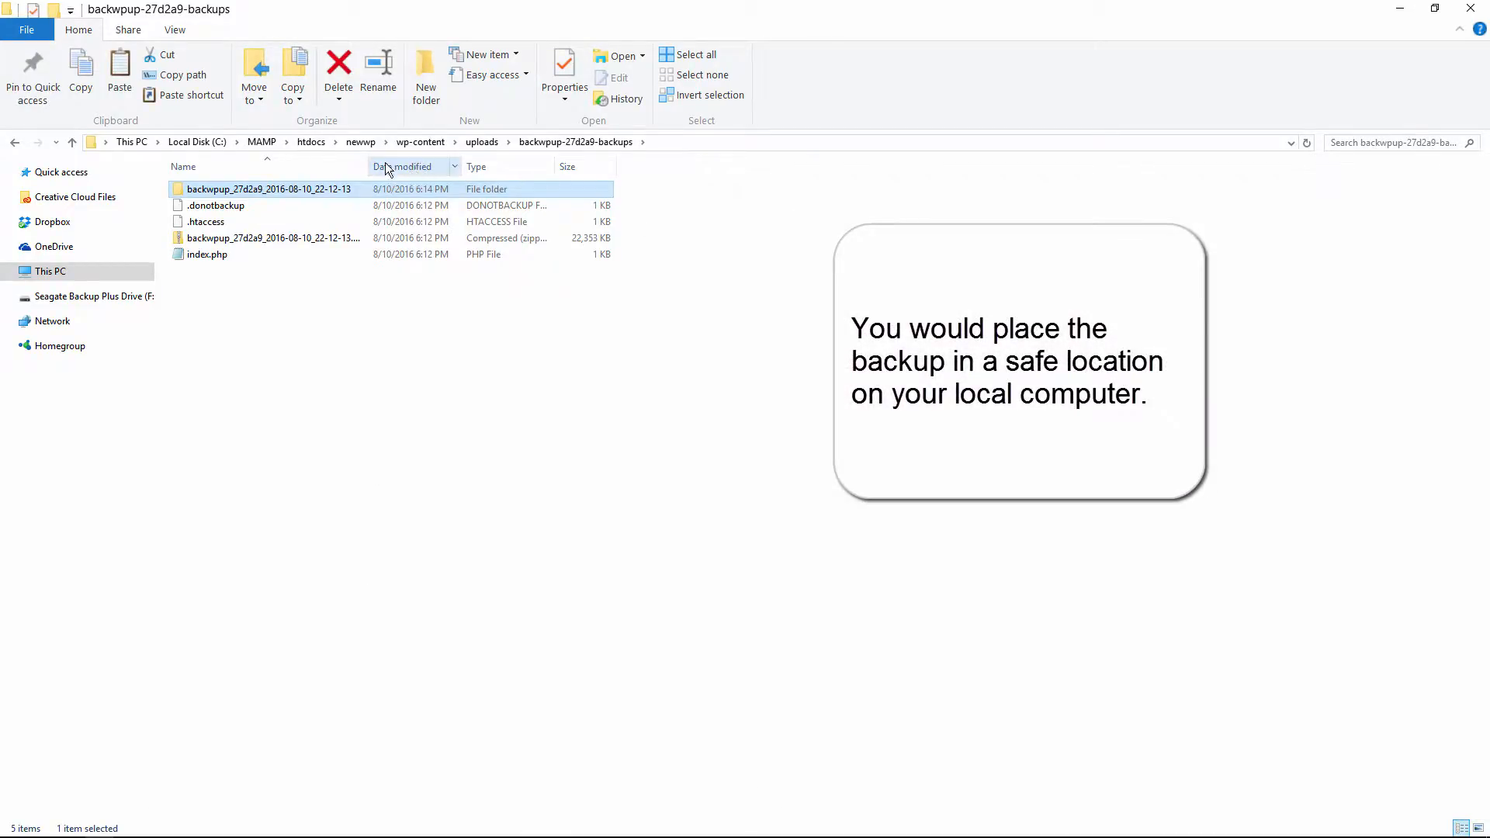
click(313, 141)
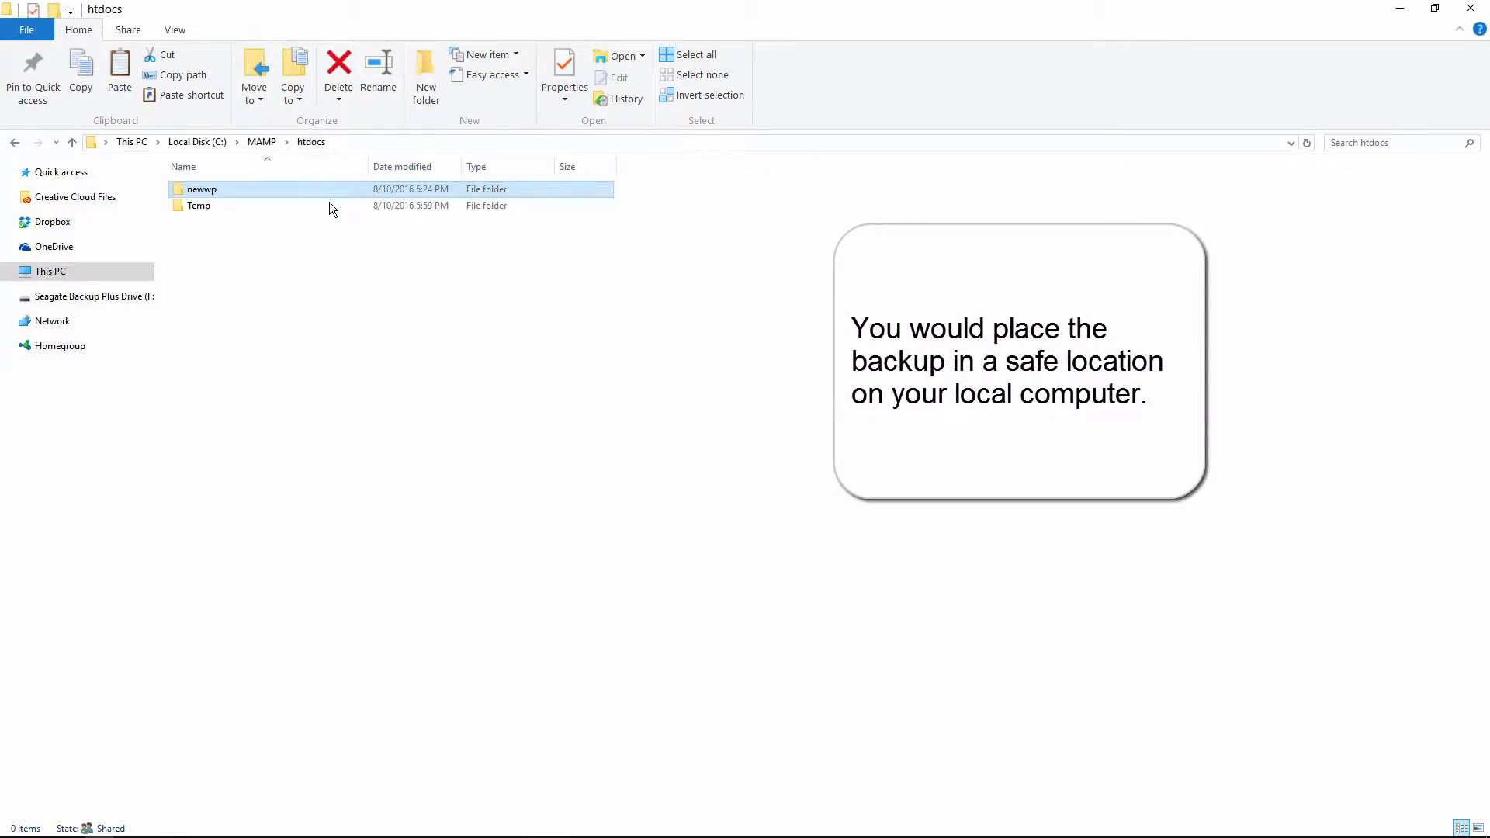
right_click(258, 245)
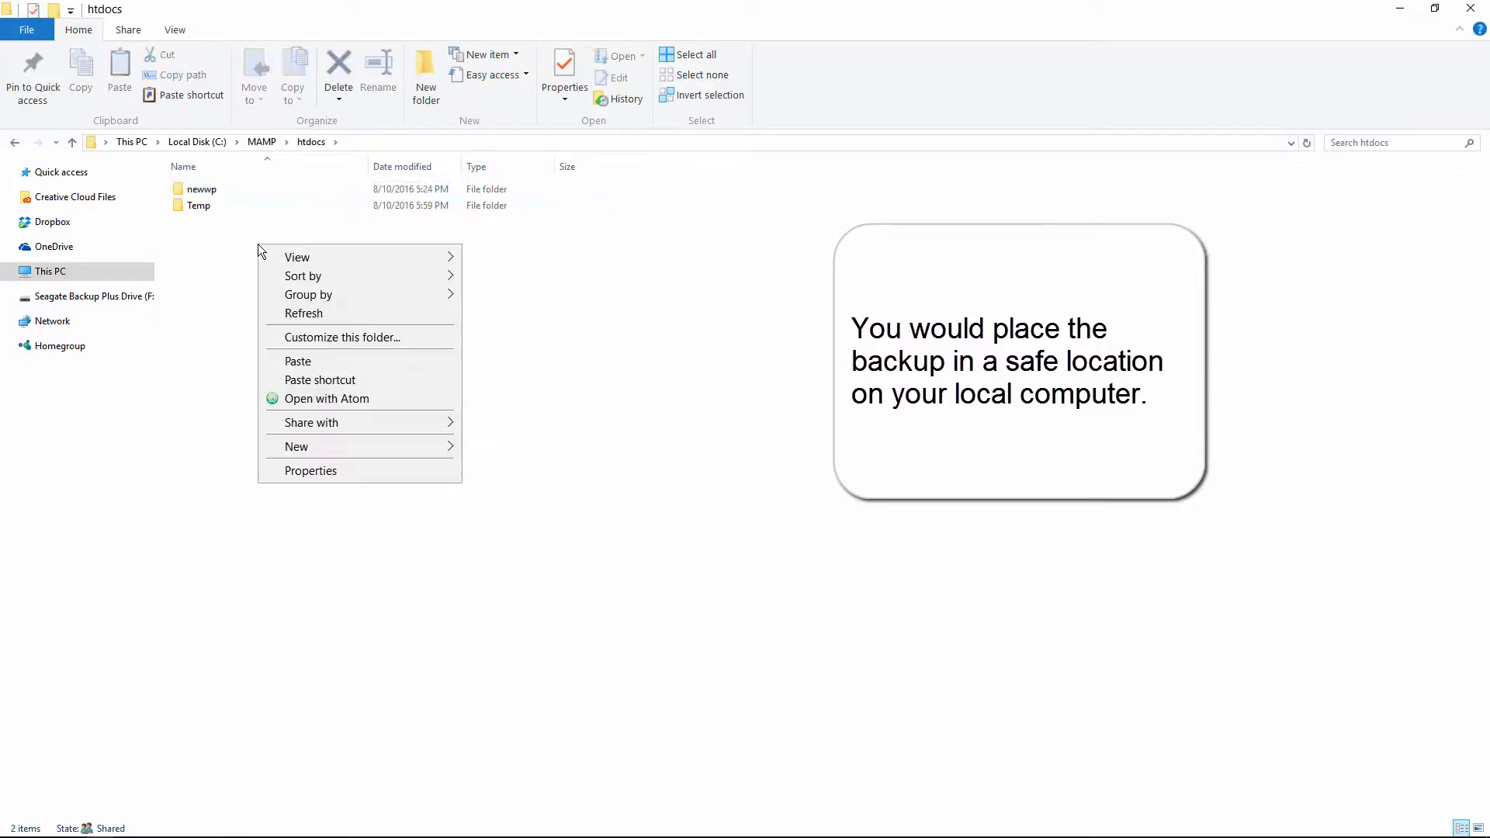
click(323, 365)
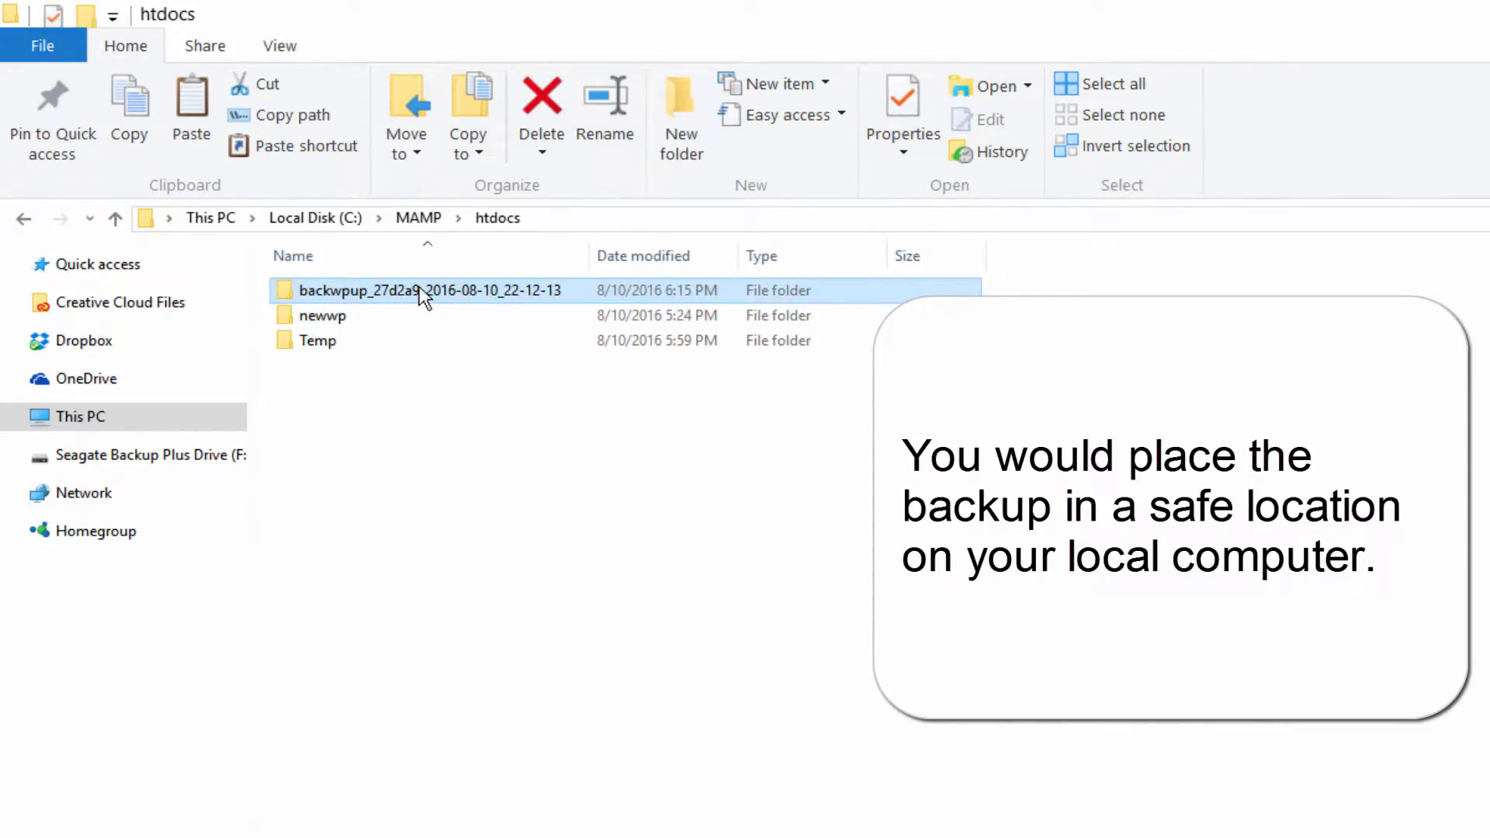
Look through the copied backup folder in htdocs, including wp-content with its themes and plugins, and open newwp in htdocs.
double_click(420, 286)
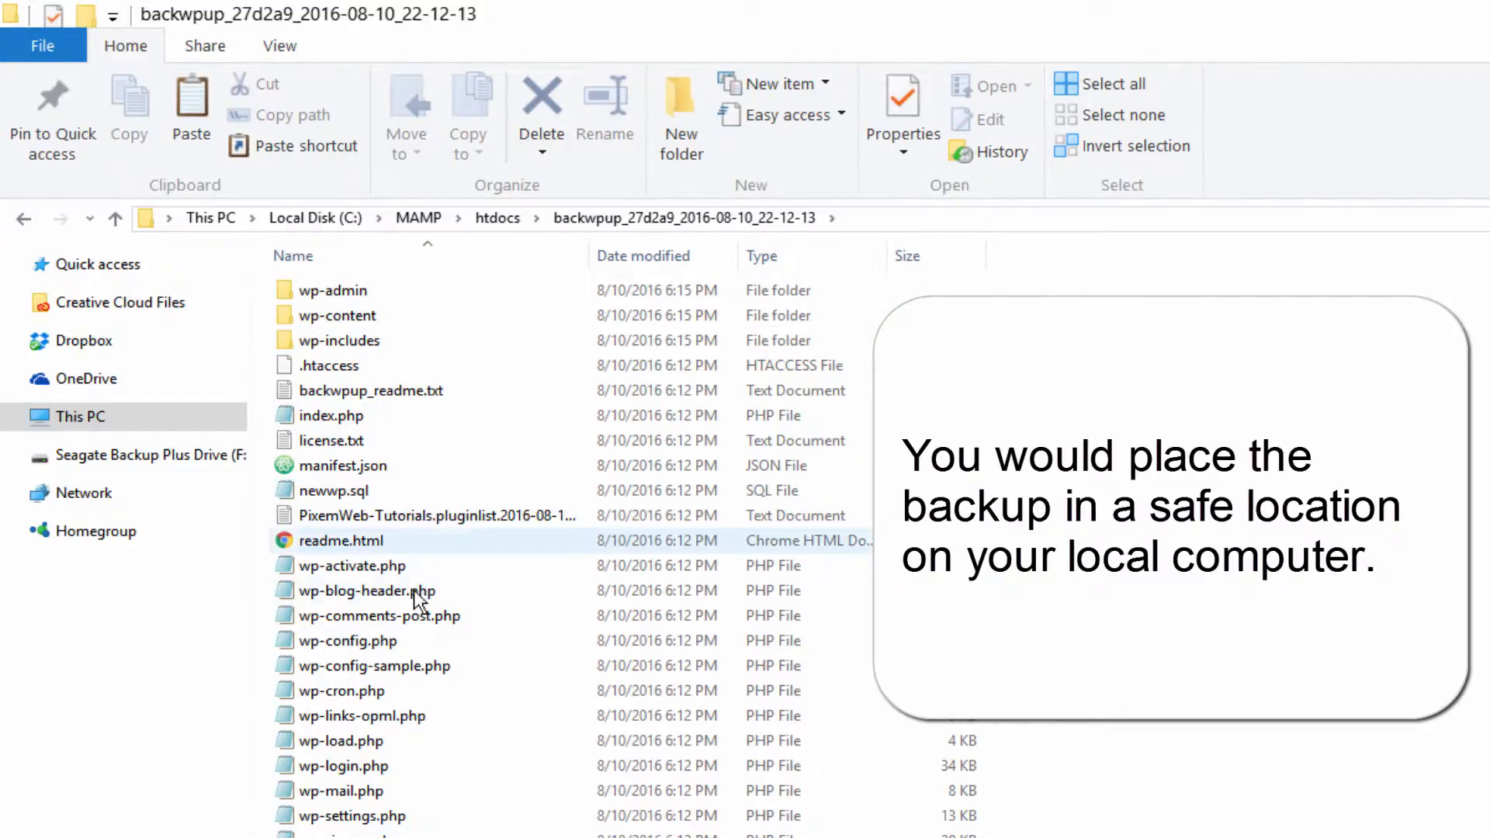
double_click(361, 323)
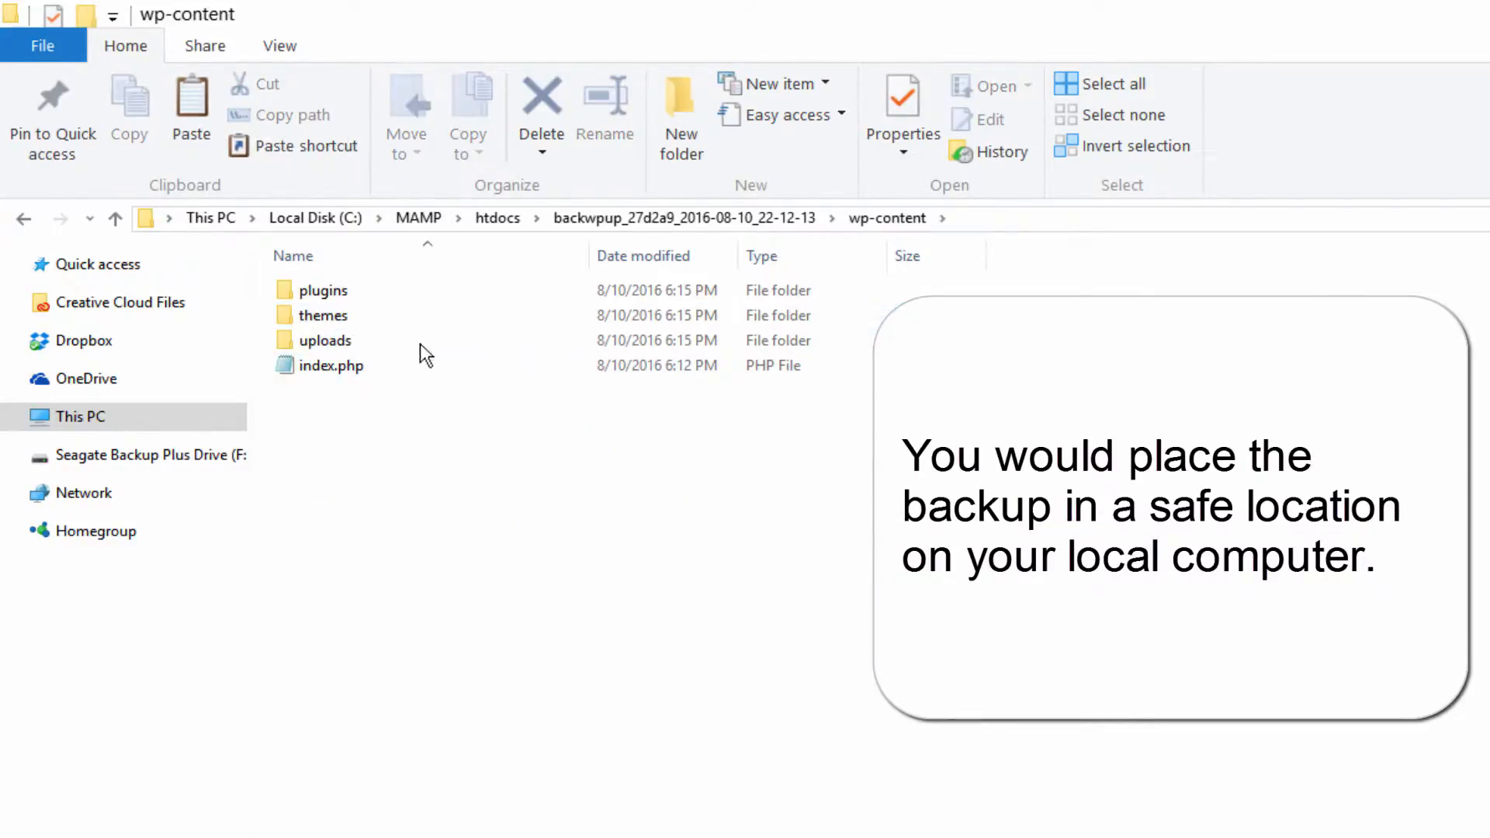
click(382, 309)
double_click(382, 309)
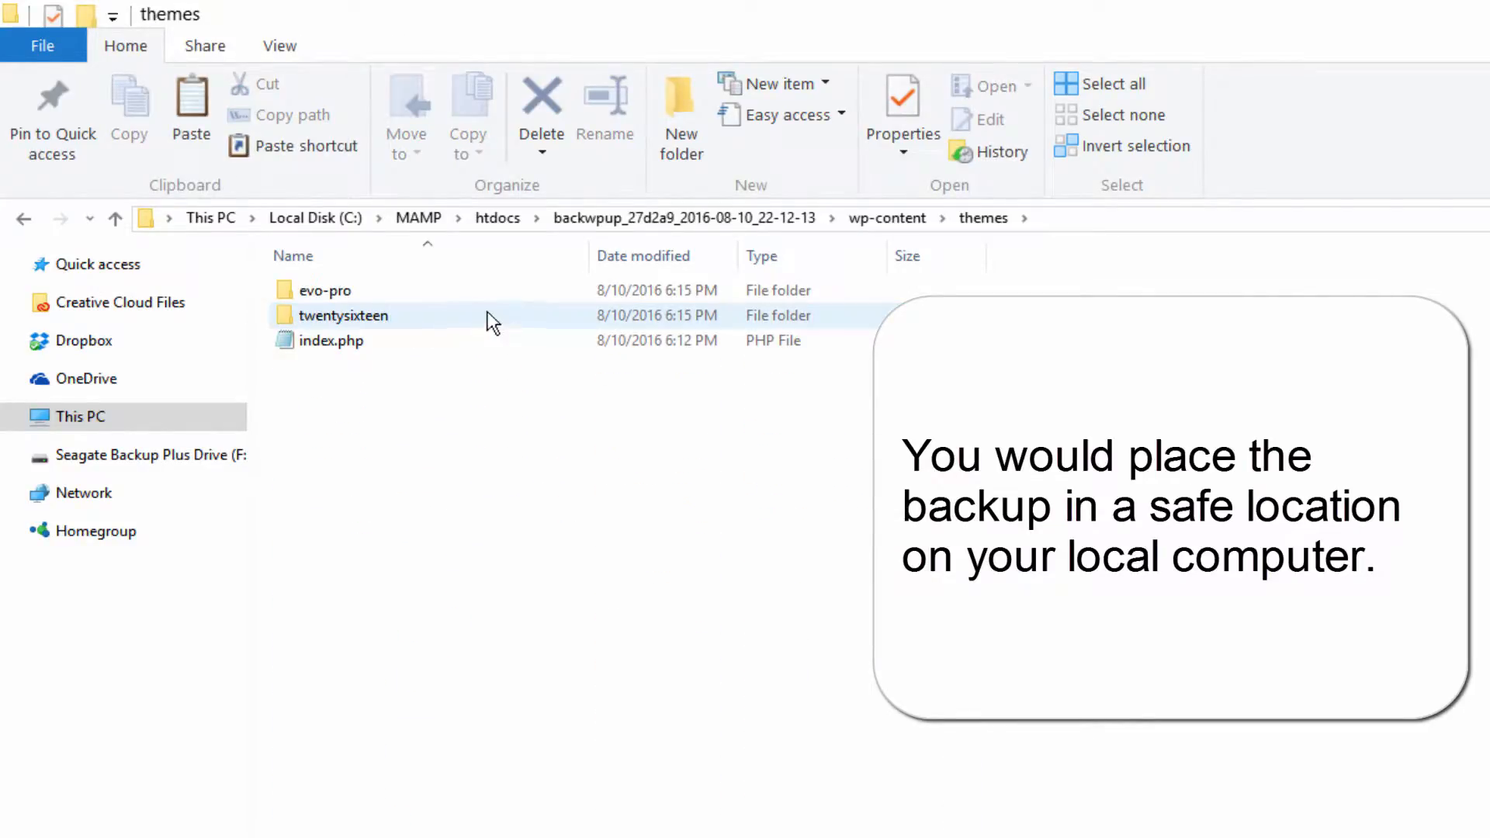
click(891, 221)
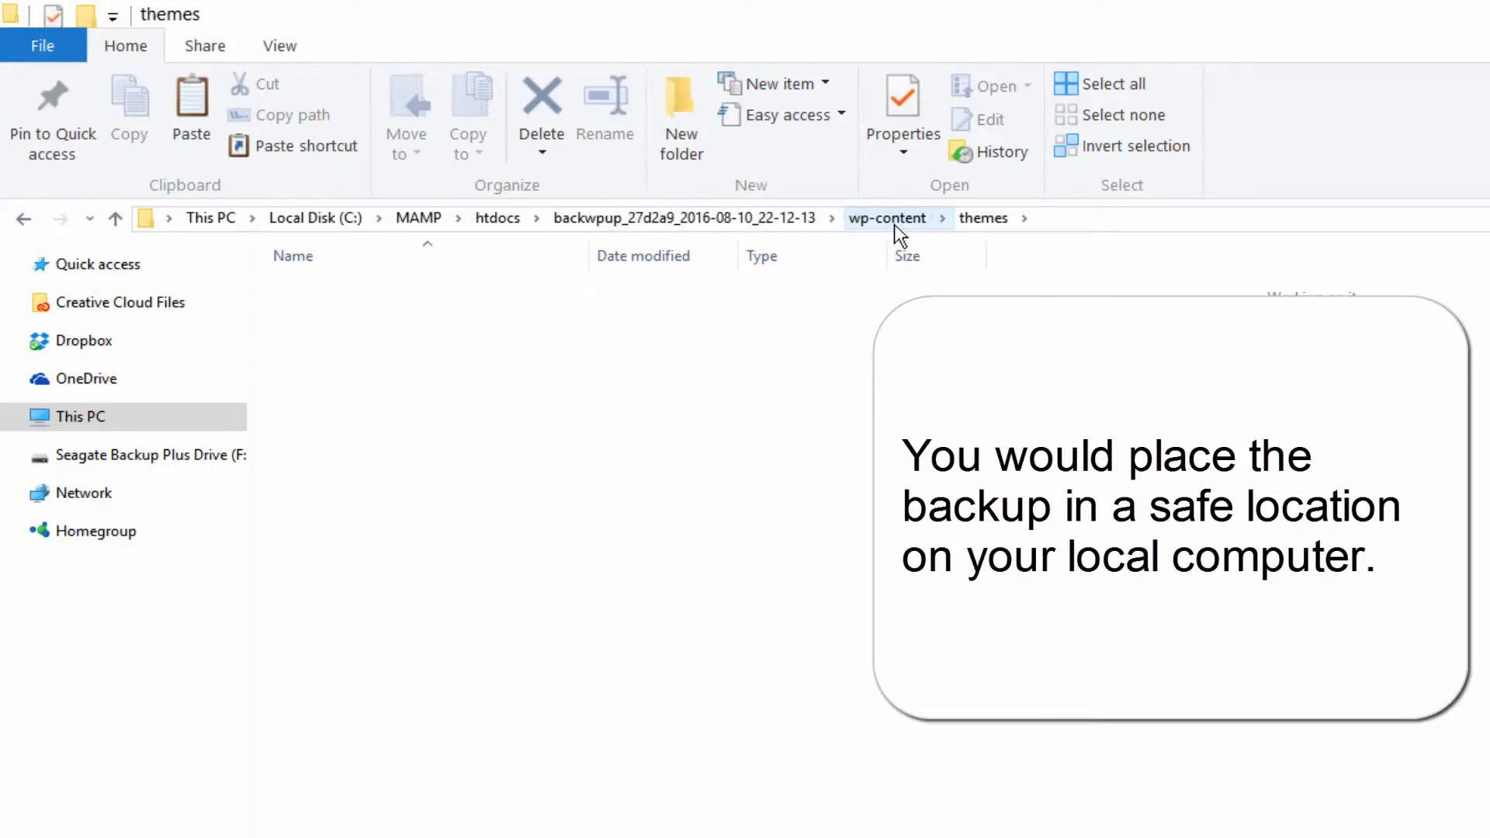
double_click(456, 298)
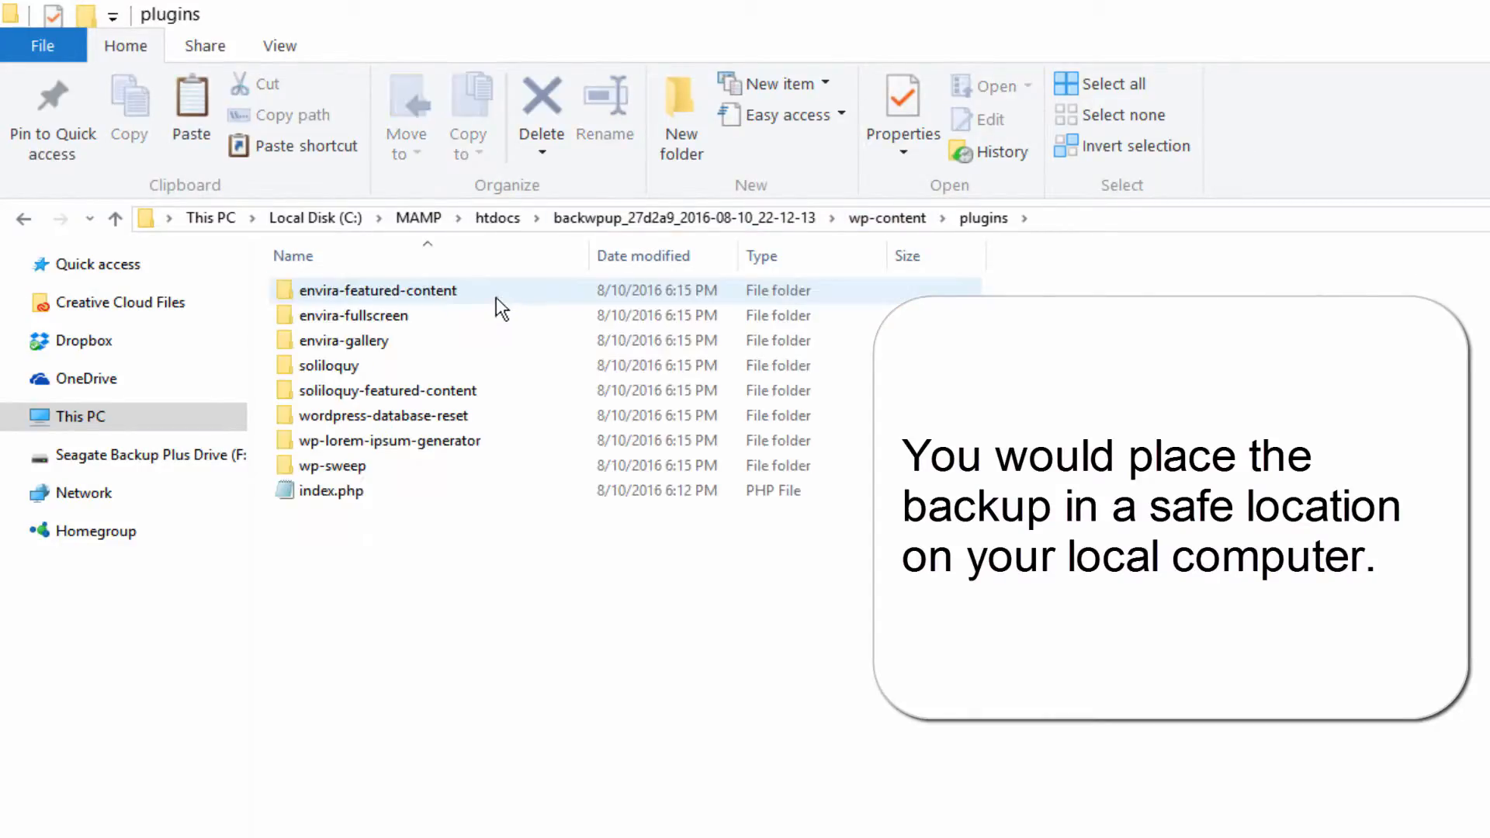
click(885, 221)
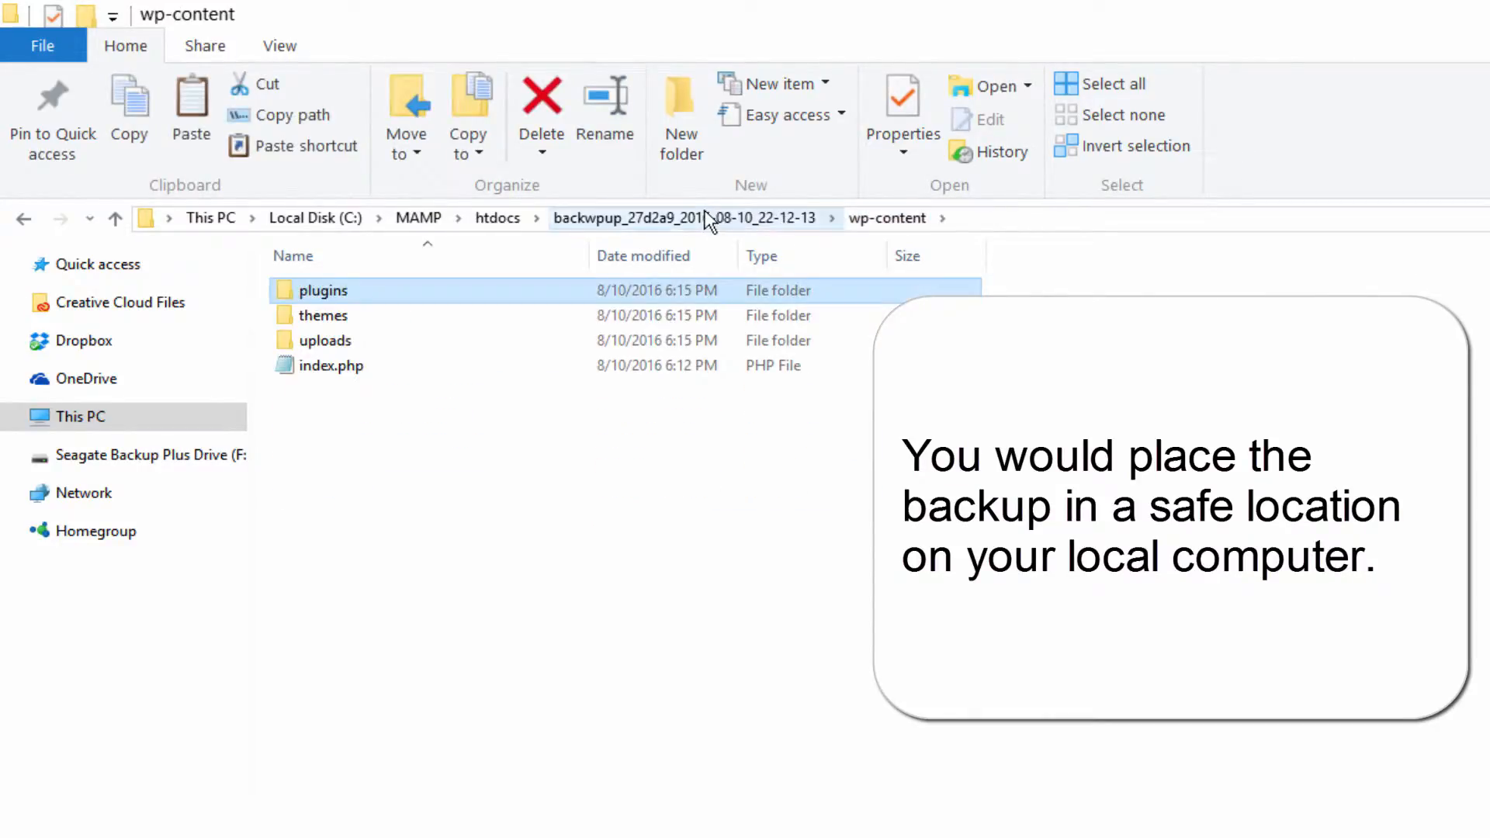
click(613, 220)
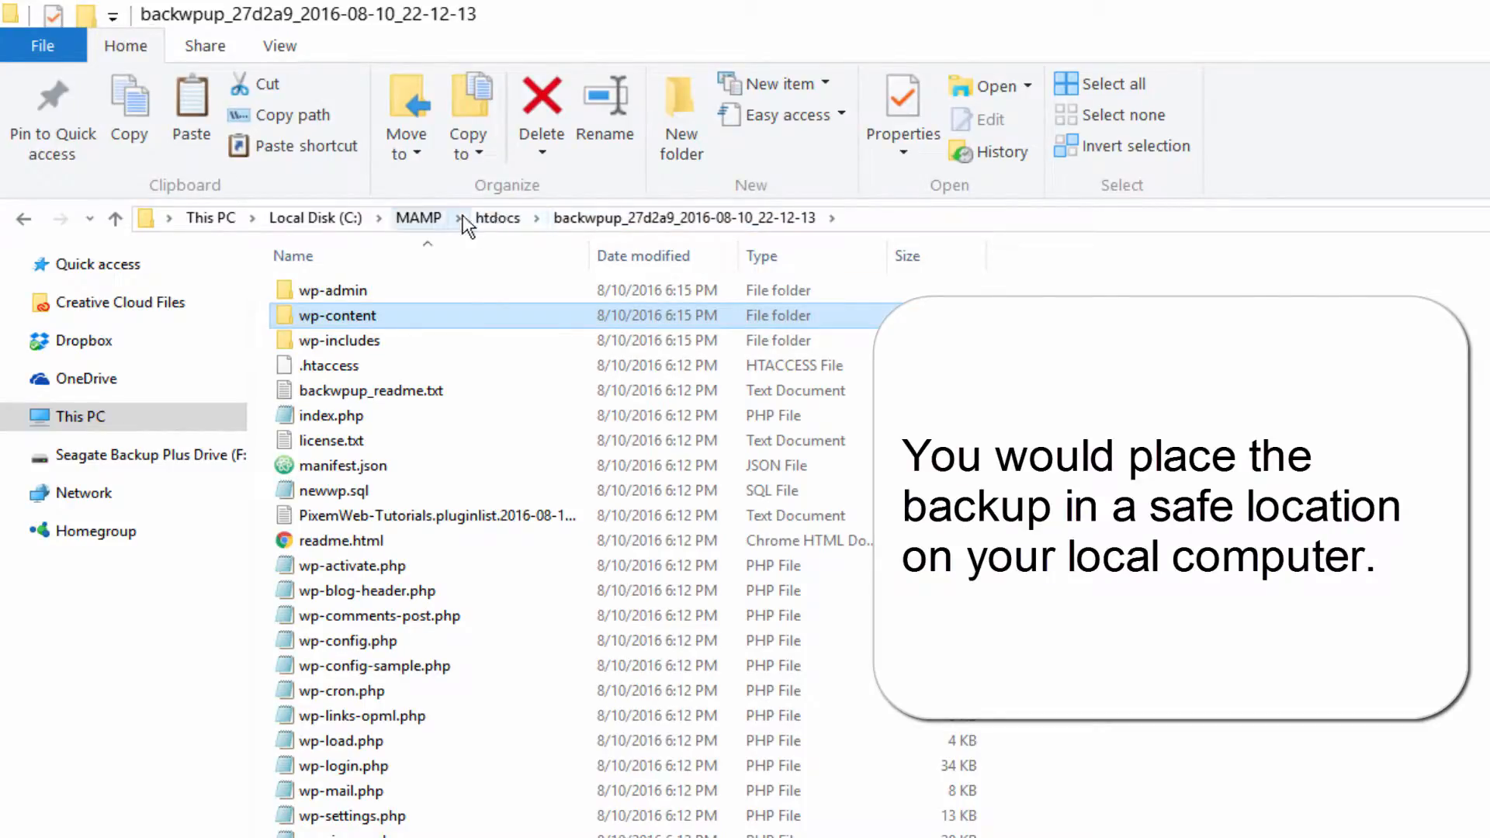
click(513, 217)
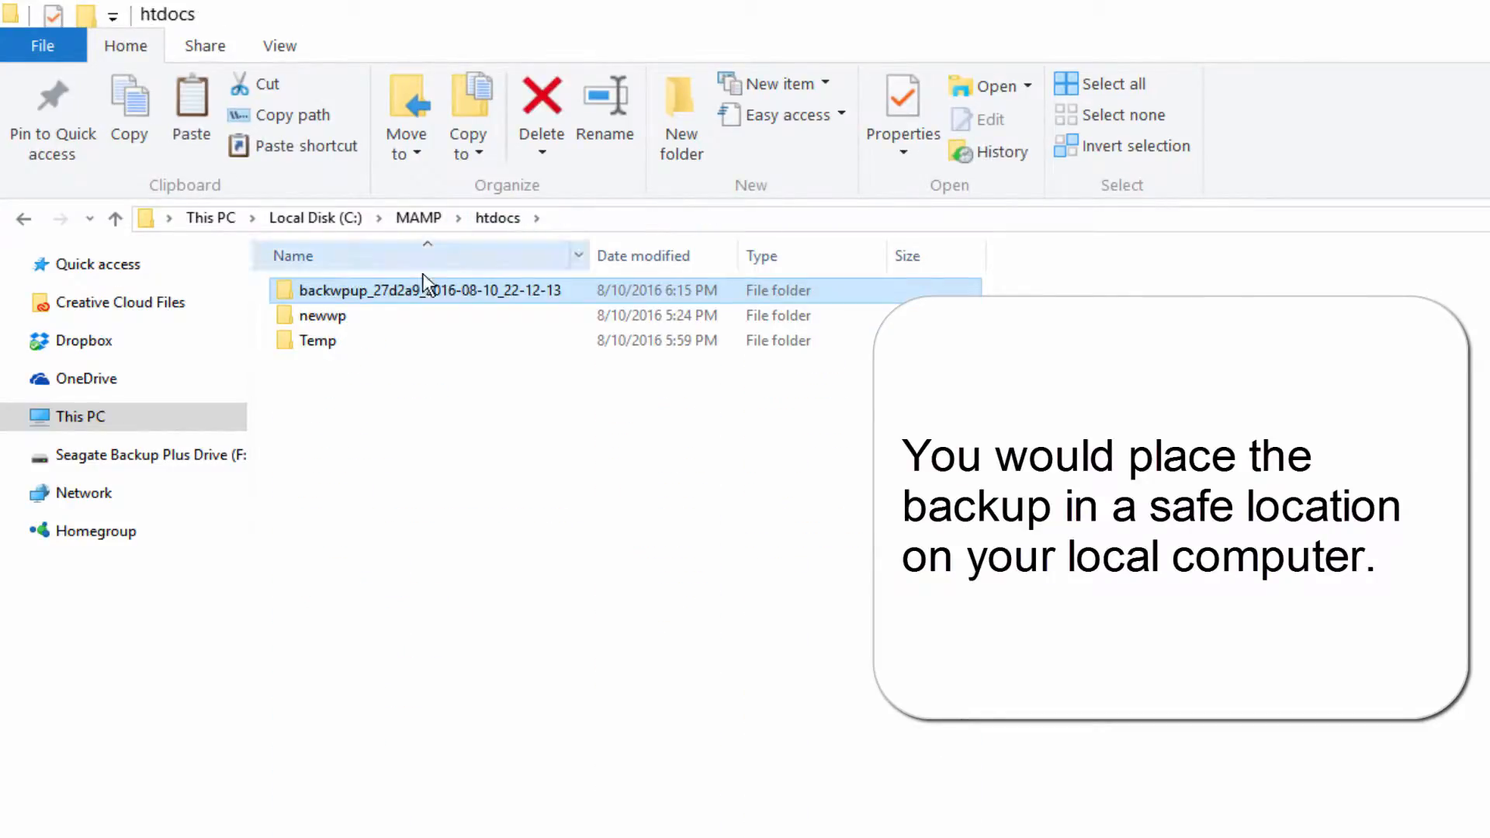
double_click(383, 312)
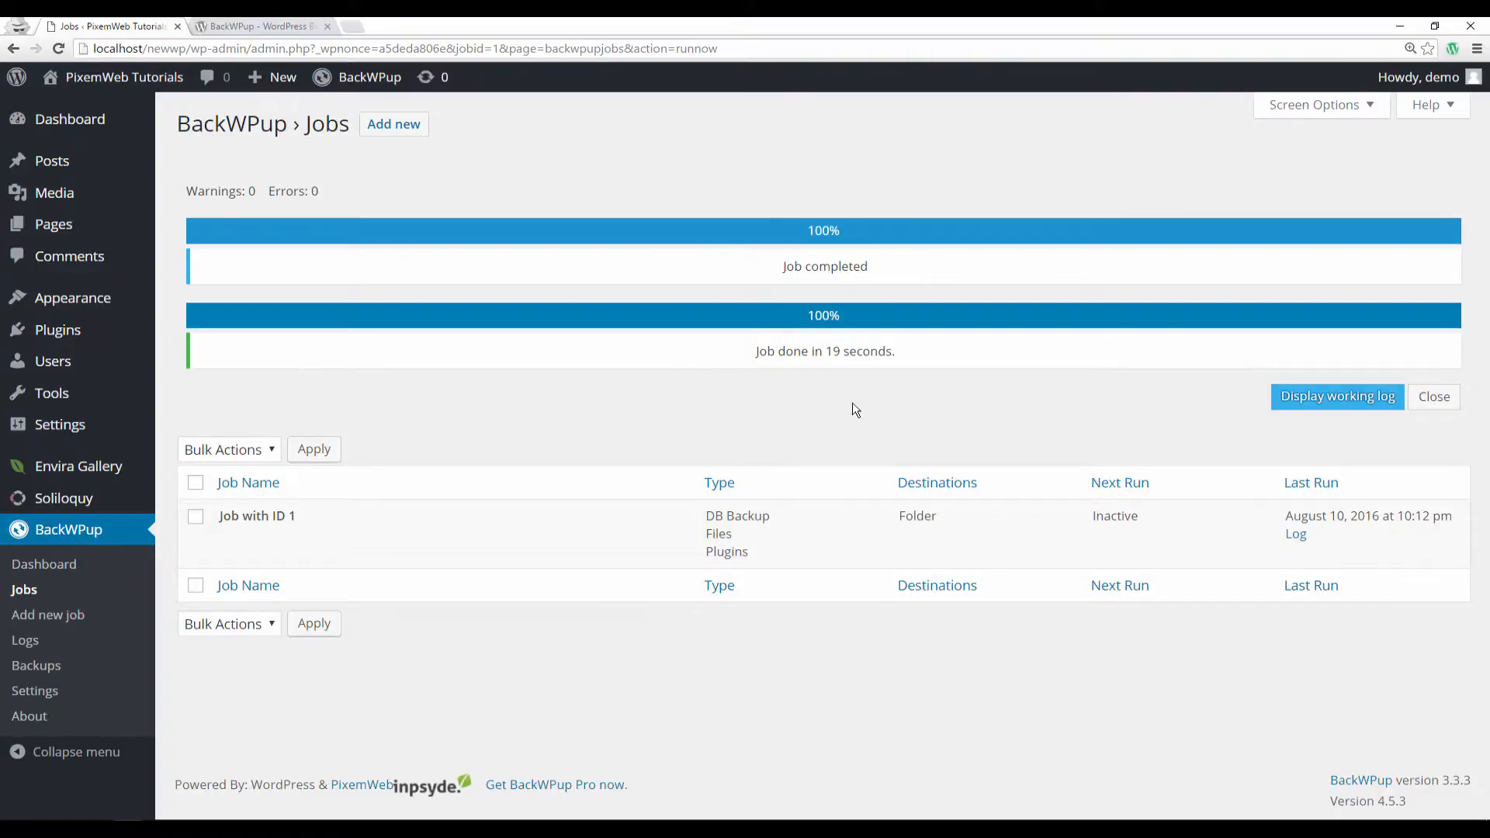
Switch to the browser, edit Job with ID 1 and schedule it to start with WordPress cron daily at 3:00.
mouse_move(776, 522)
click(231, 536)
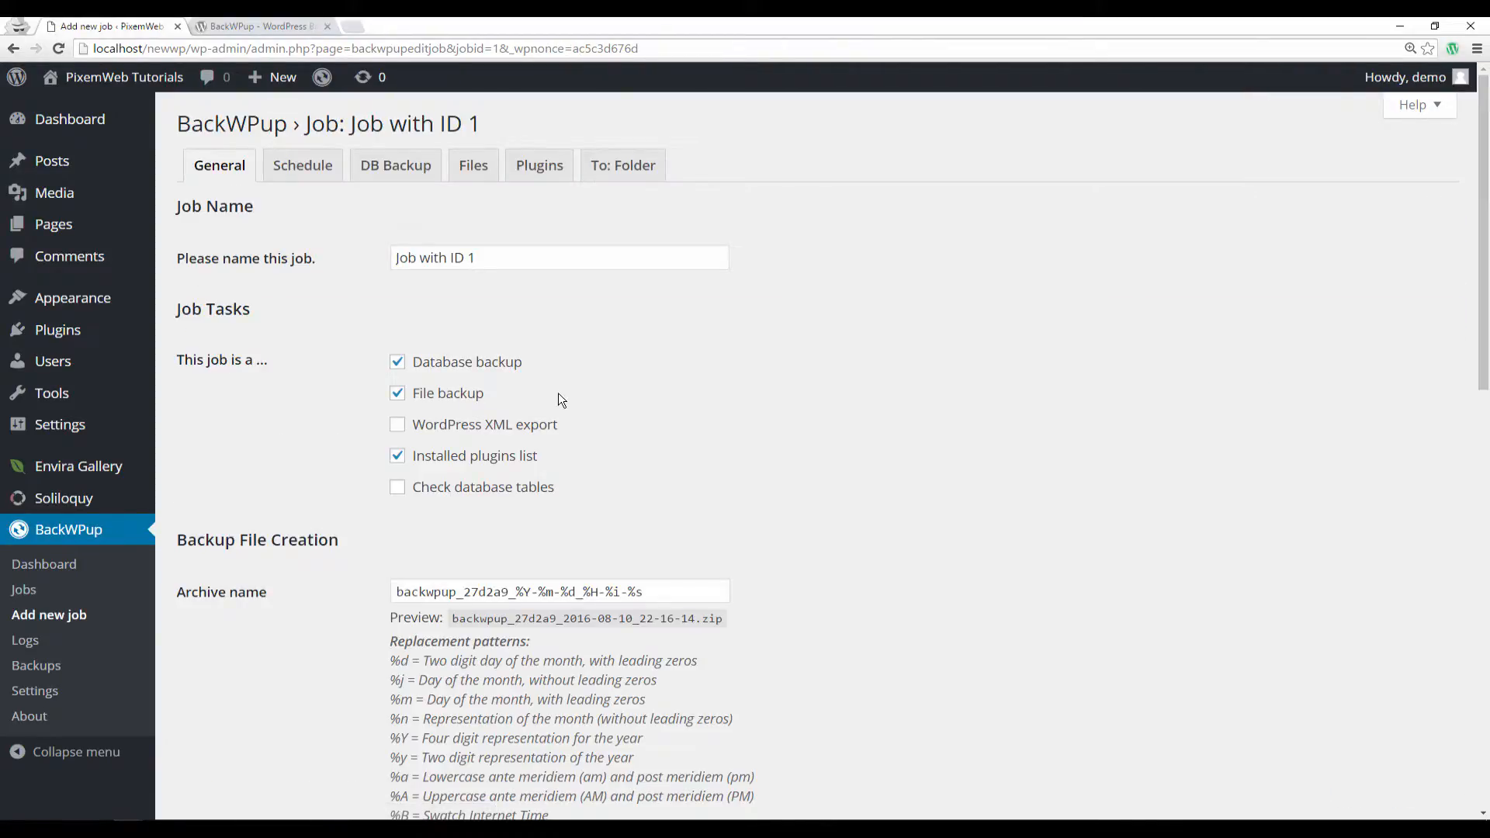
click(304, 166)
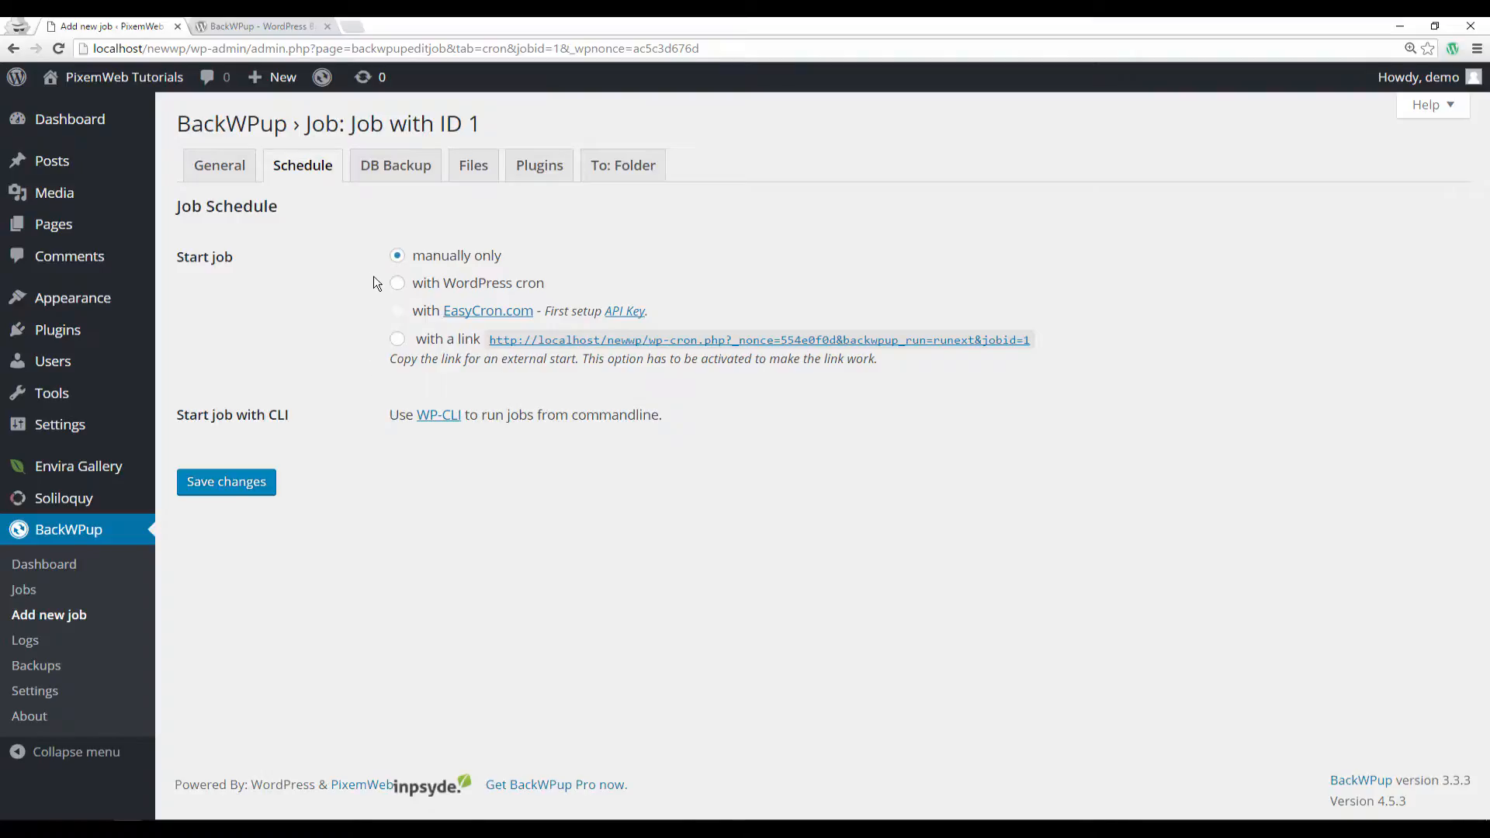
click(395, 288)
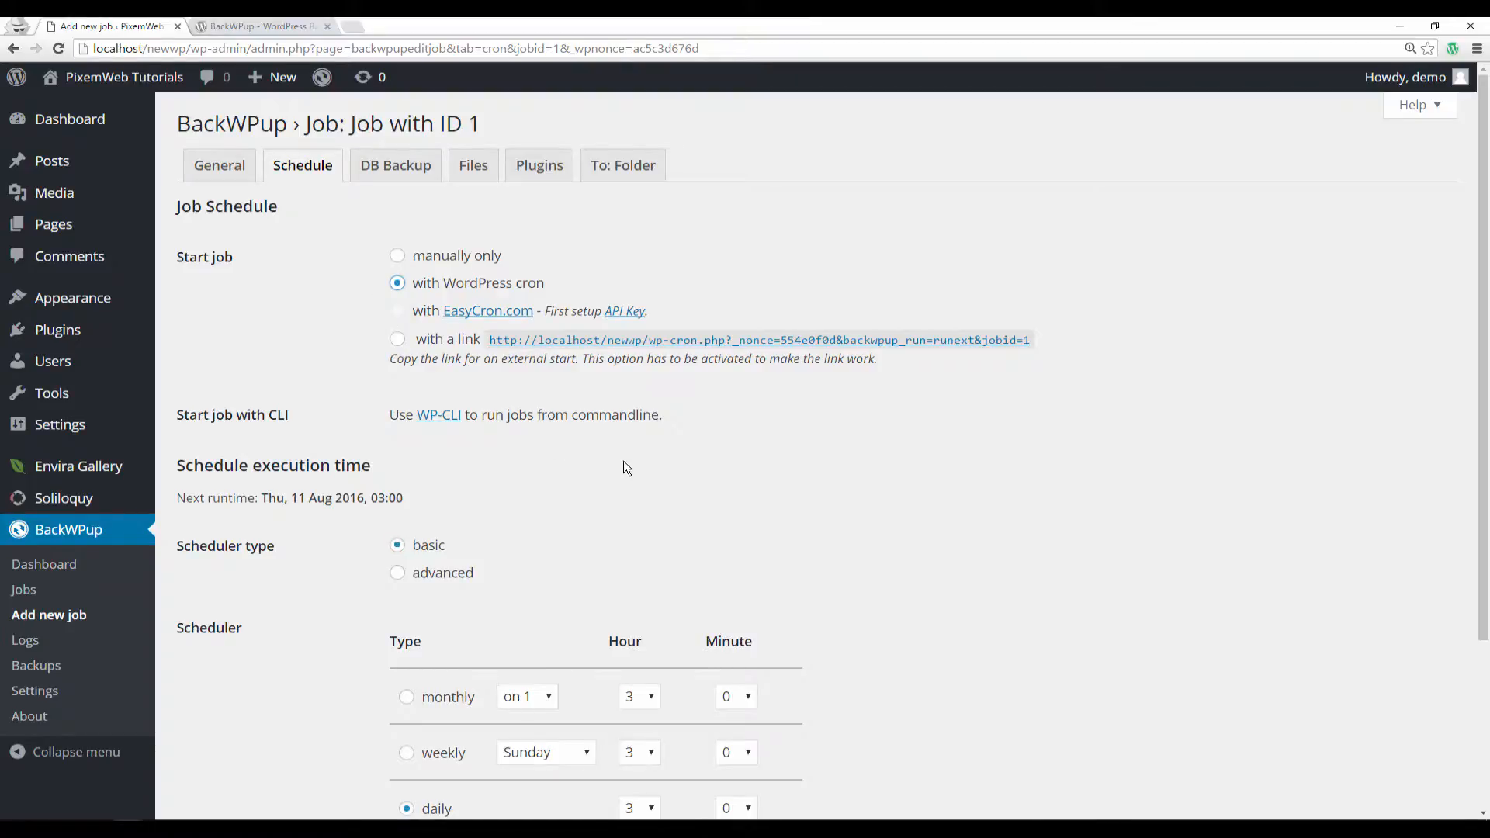
scroll(635, 471, down, 2)
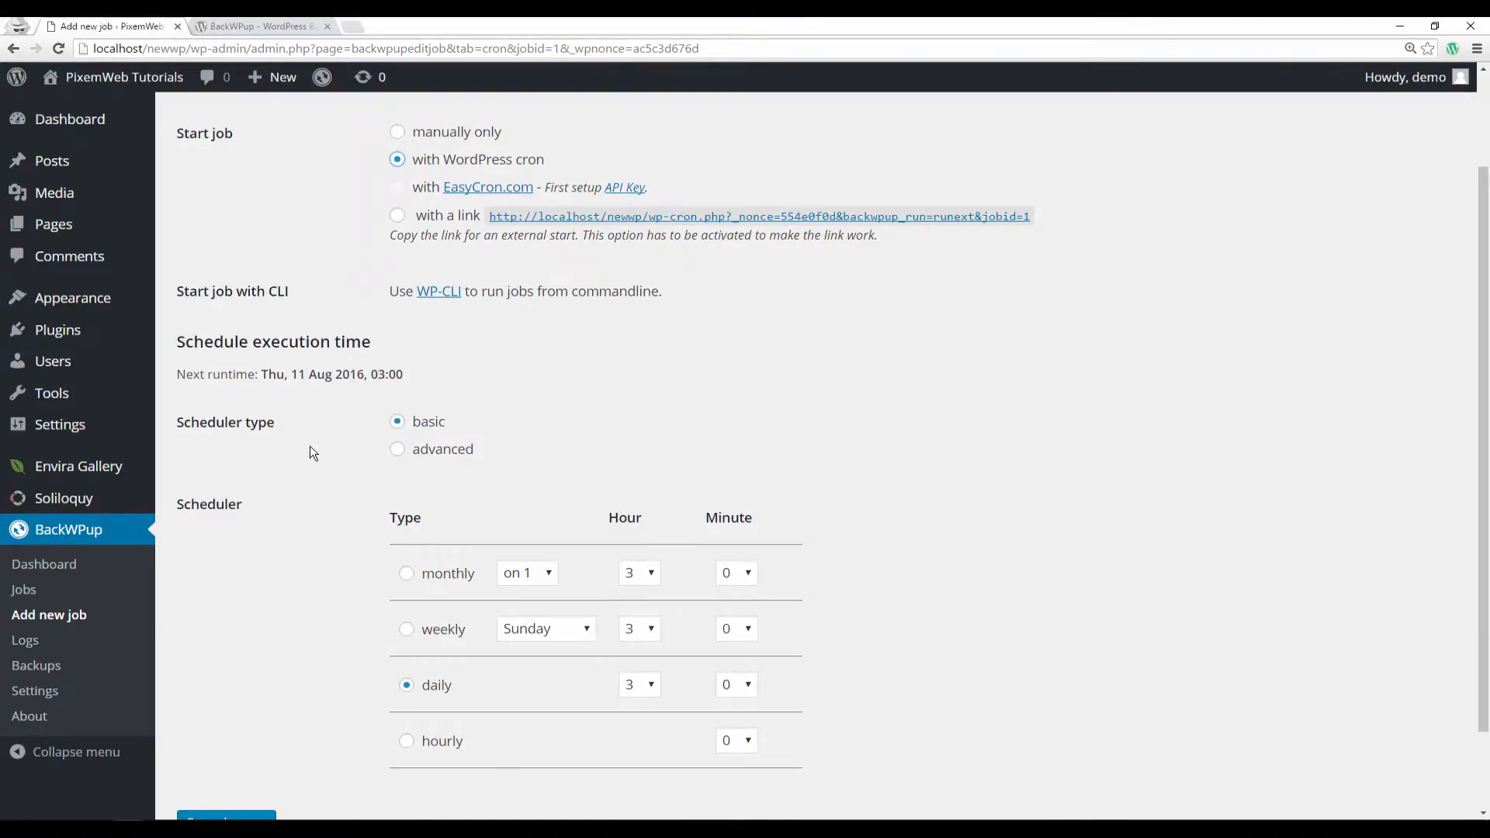
scroll(344, 478, down, 2)
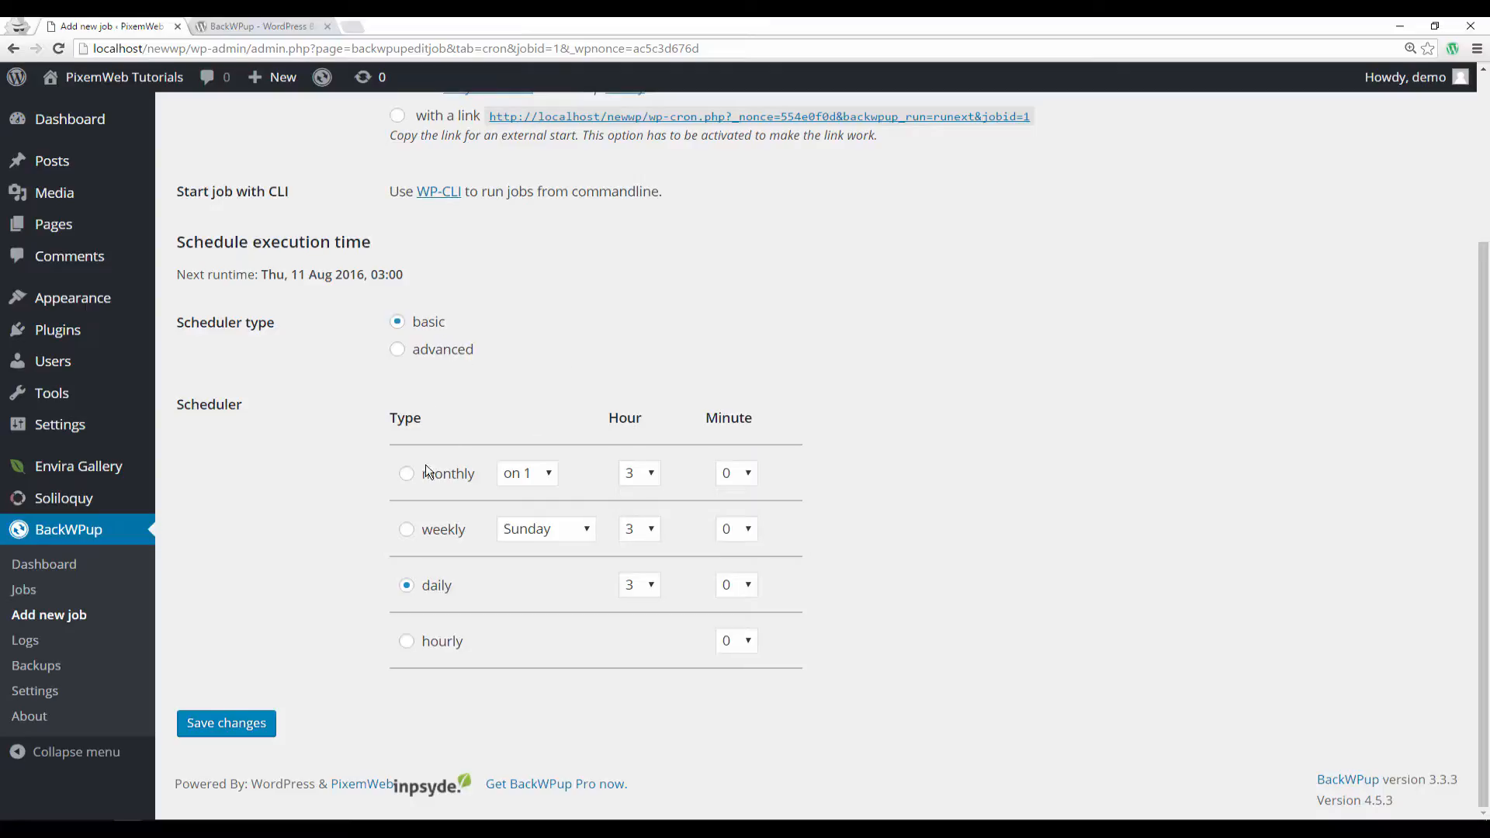
click(411, 586)
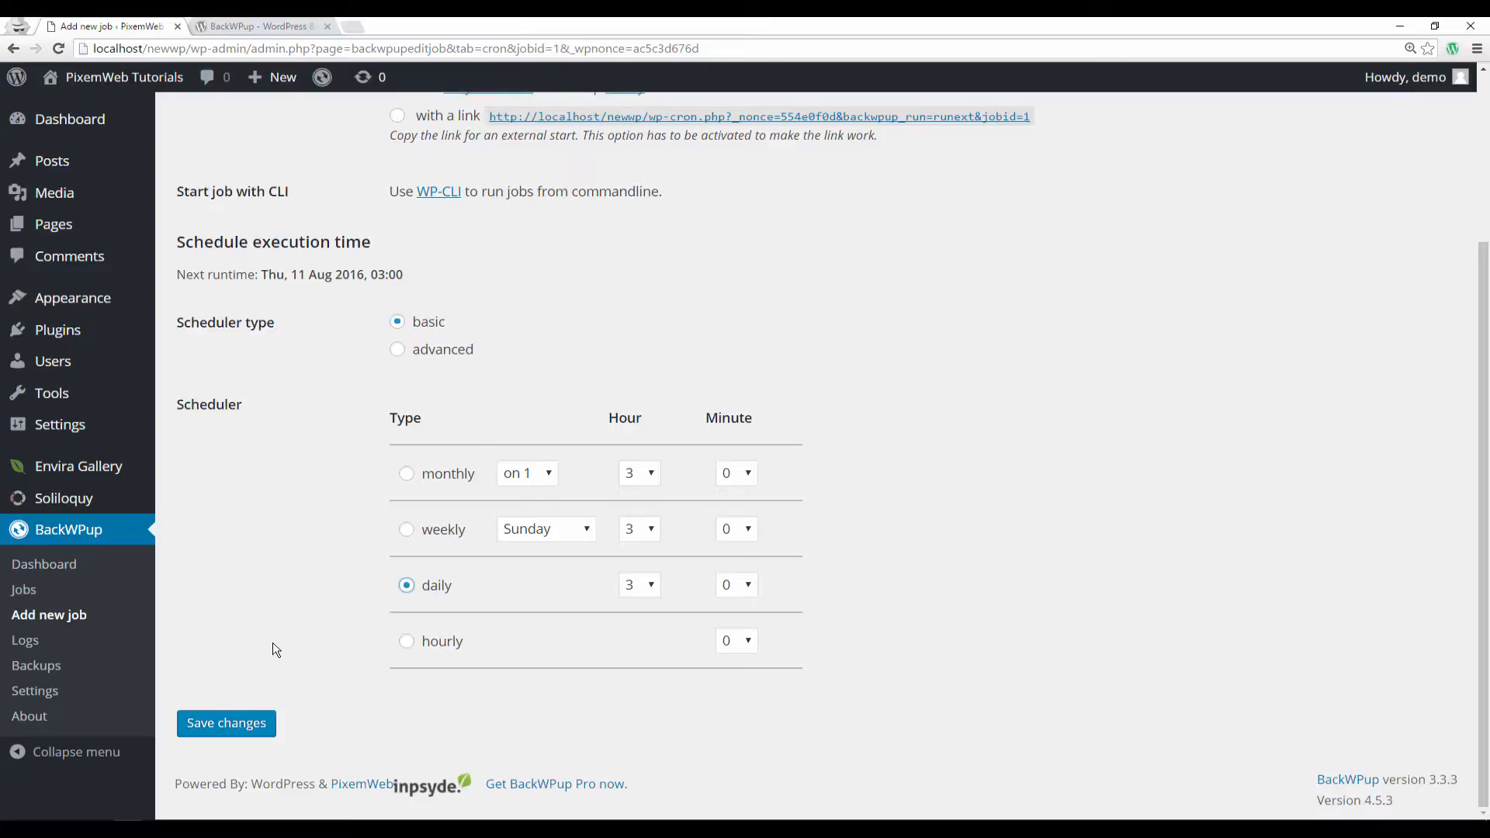
Change the job's scheduler type to advanced, review the schedule fields, and save the changes.
click(399, 350)
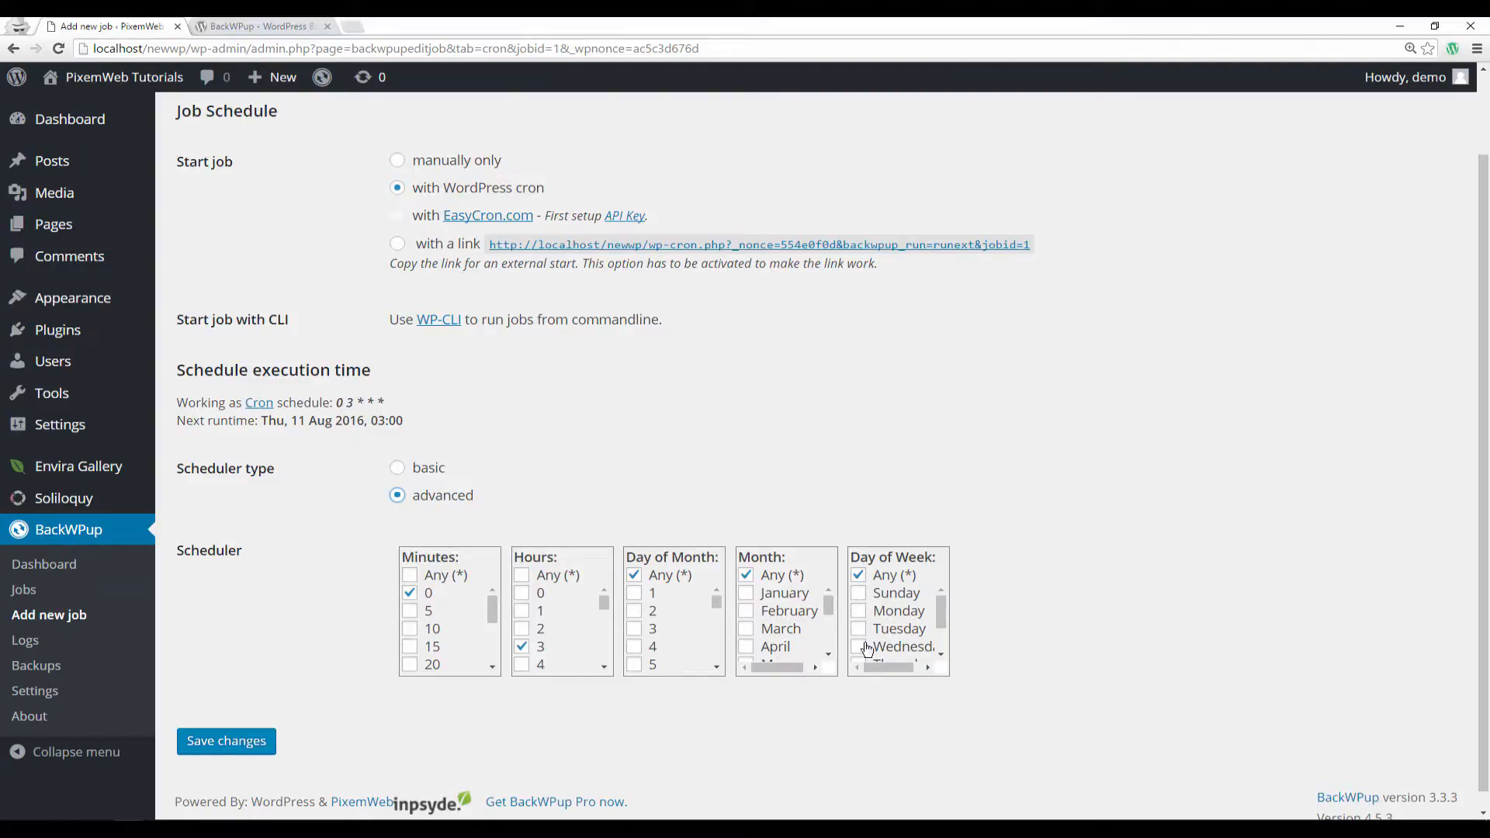
scroll(593, 632, up, 2)
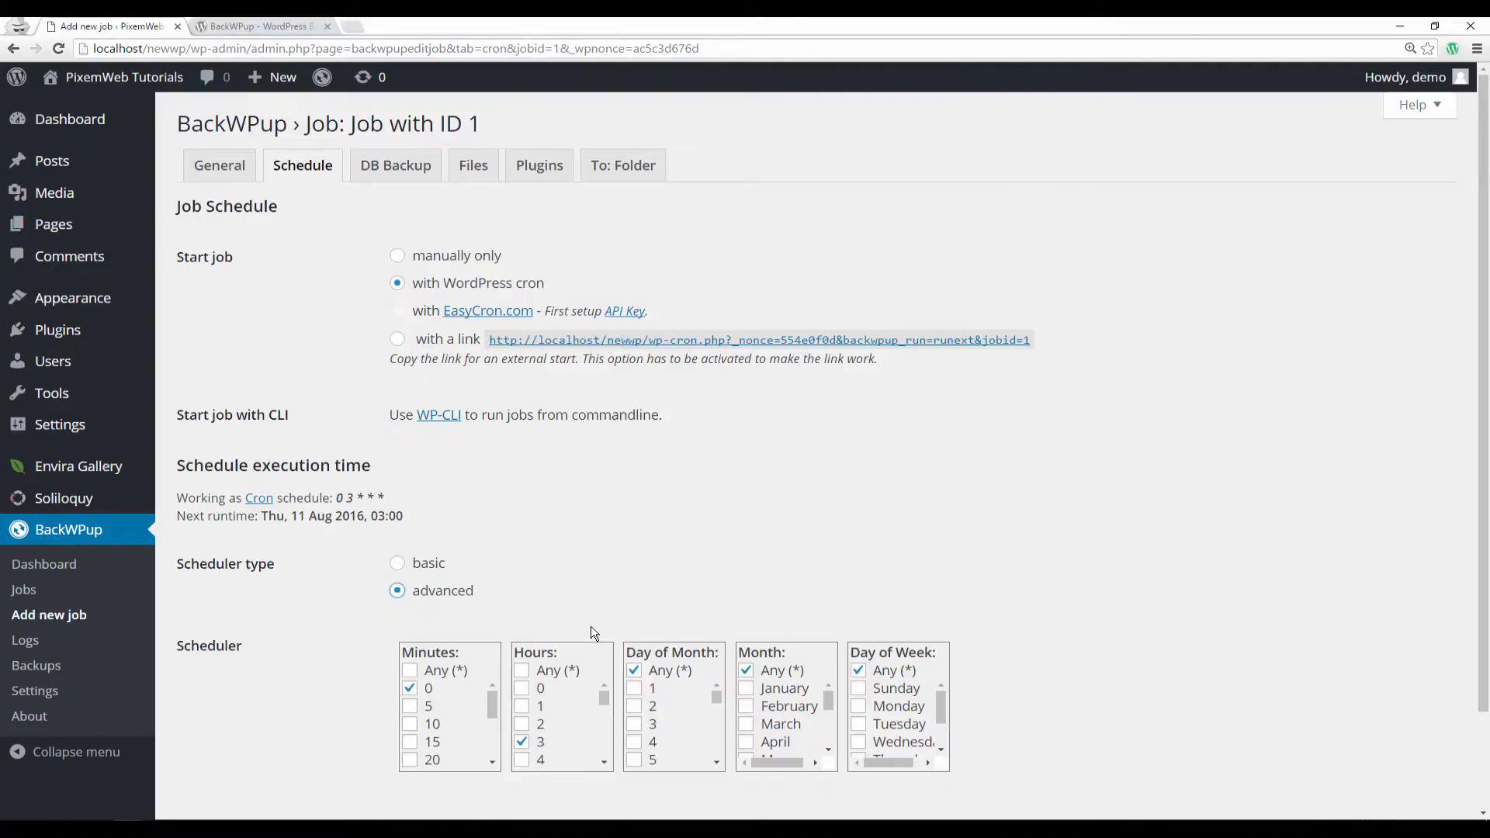
scroll(593, 633, down, 5)
click(211, 733)
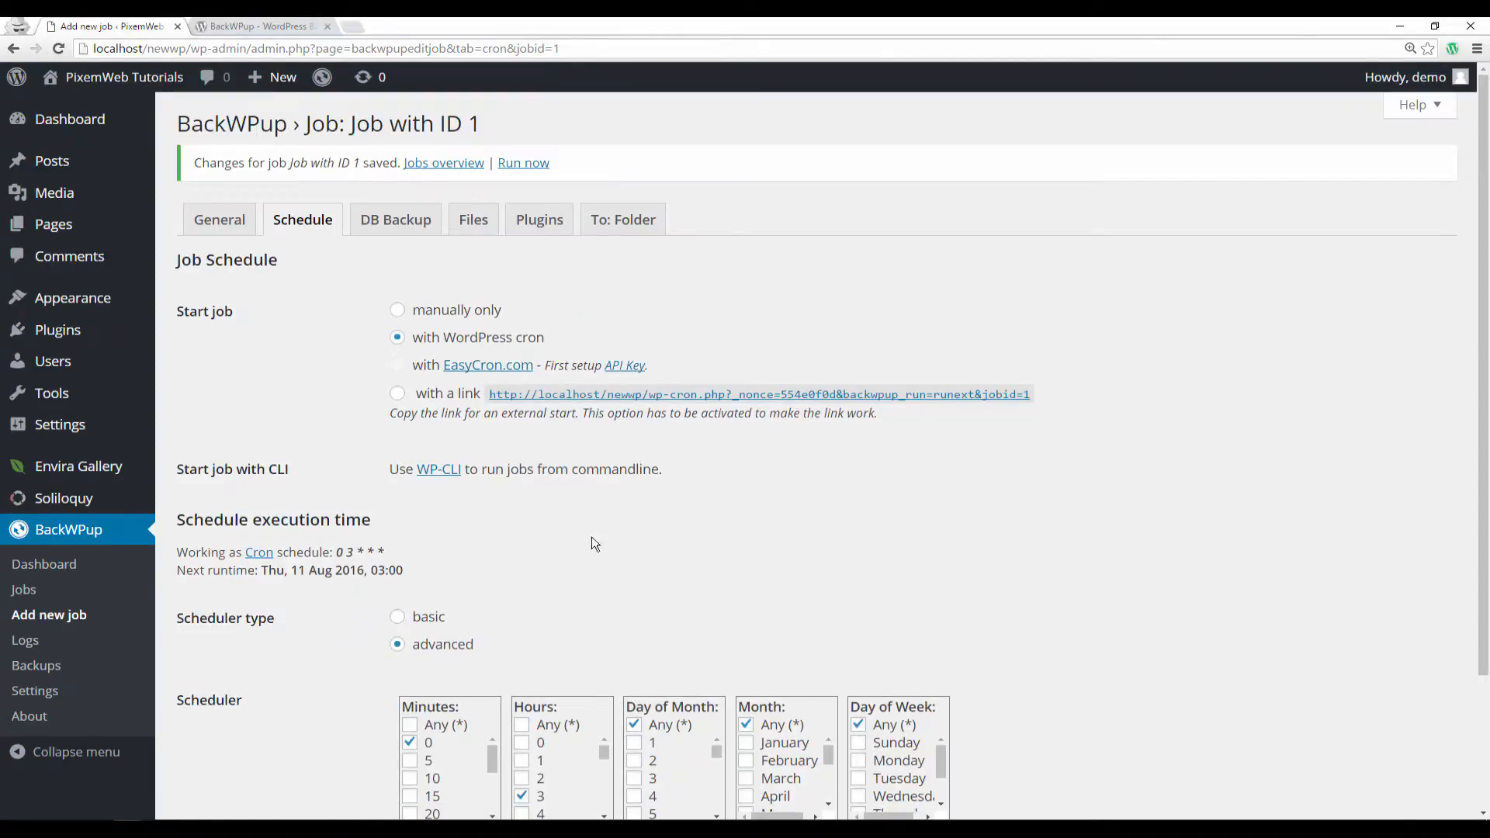
Set the backup file compression for the job's database backup to GZip and save the changes.
click(389, 233)
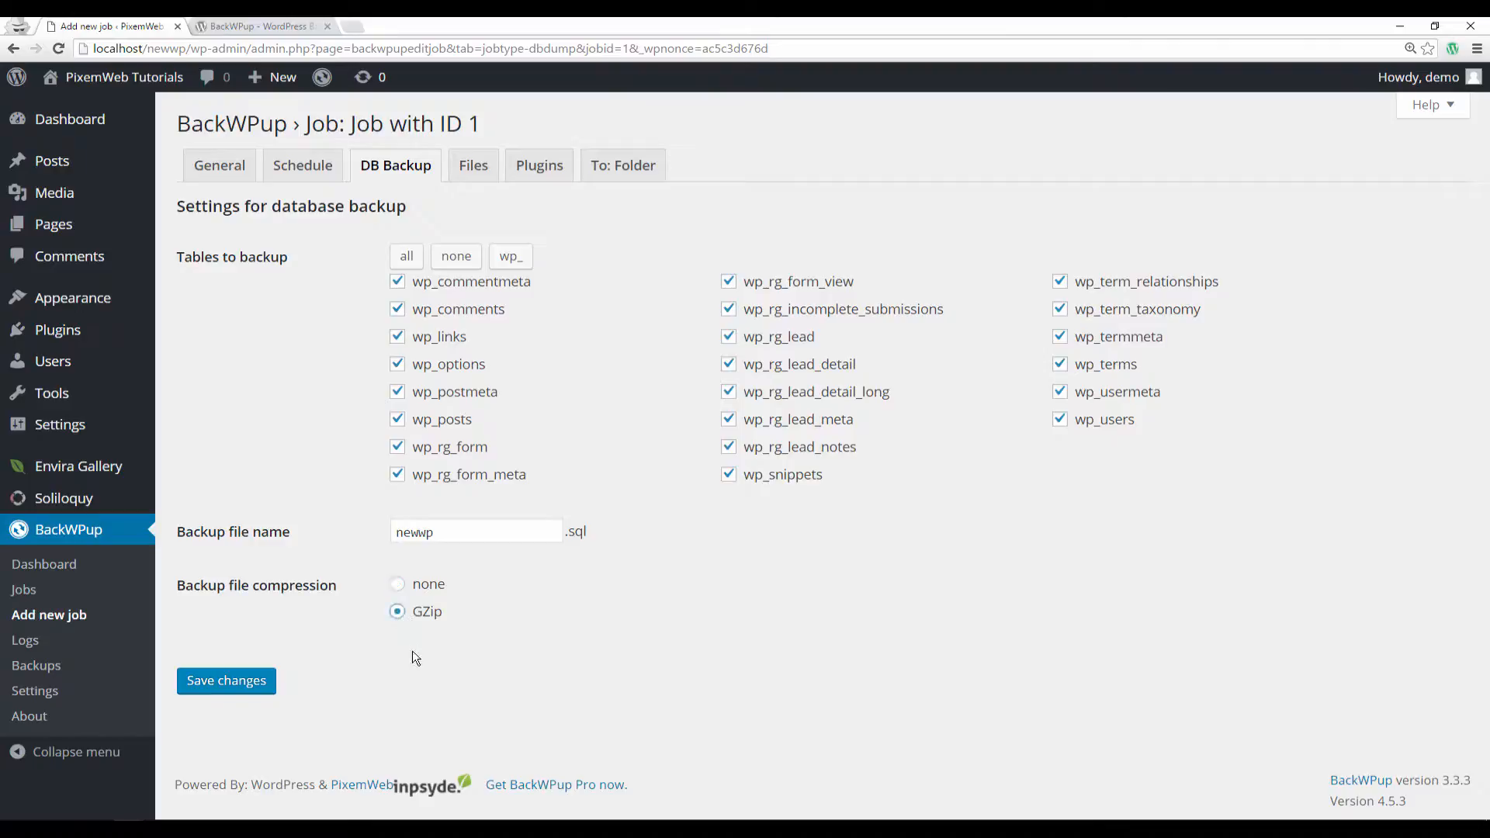
click(226, 681)
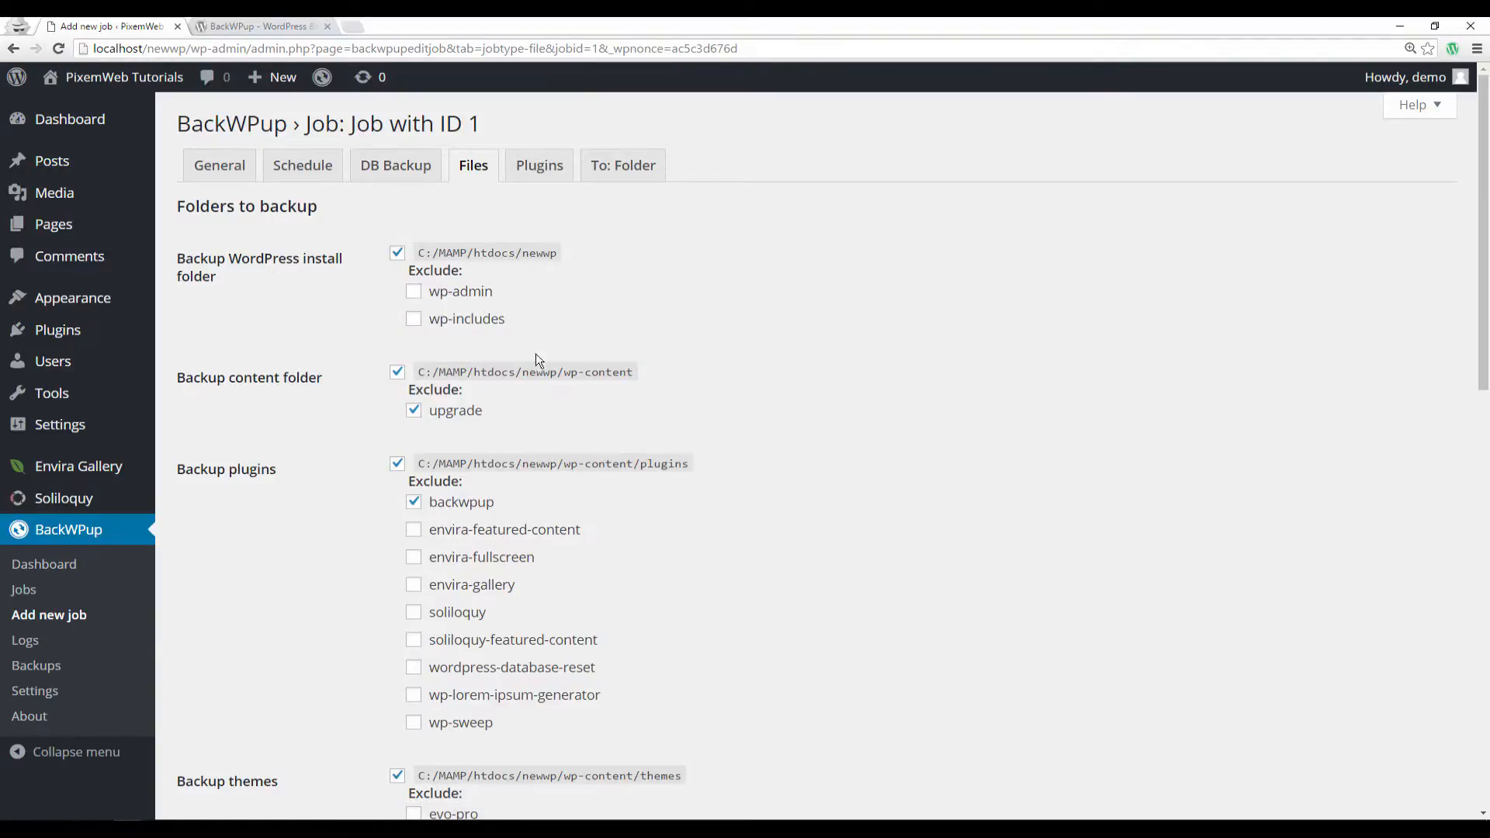
Review the job's folders to back up, exclusions and special file options, and check its plugin list settings.
scroll(845, 396, down, 2)
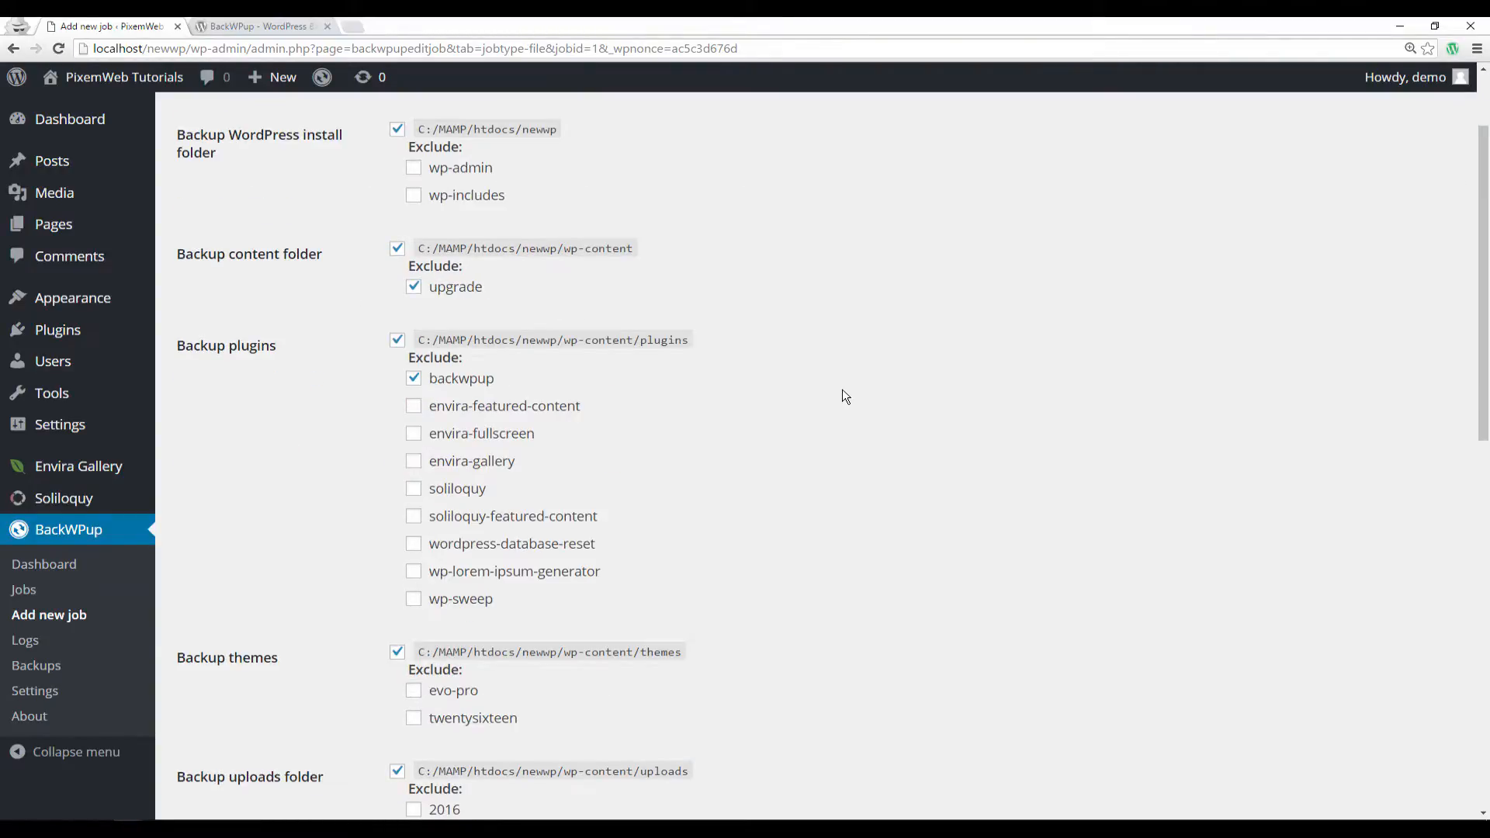
scroll(845, 396, down, 6)
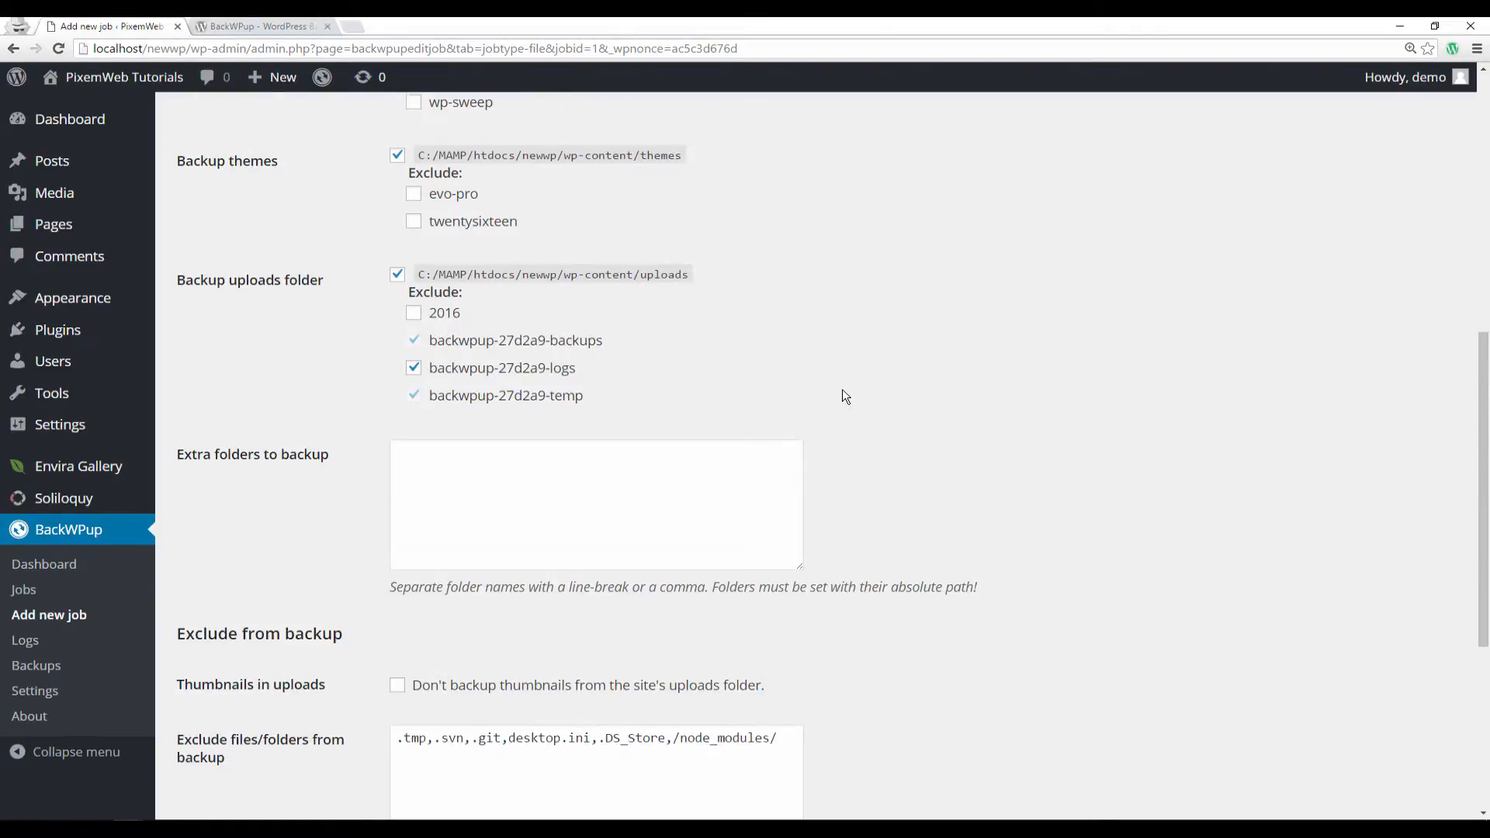
scroll(845, 396, down, 4)
scroll(845, 396, down, 1)
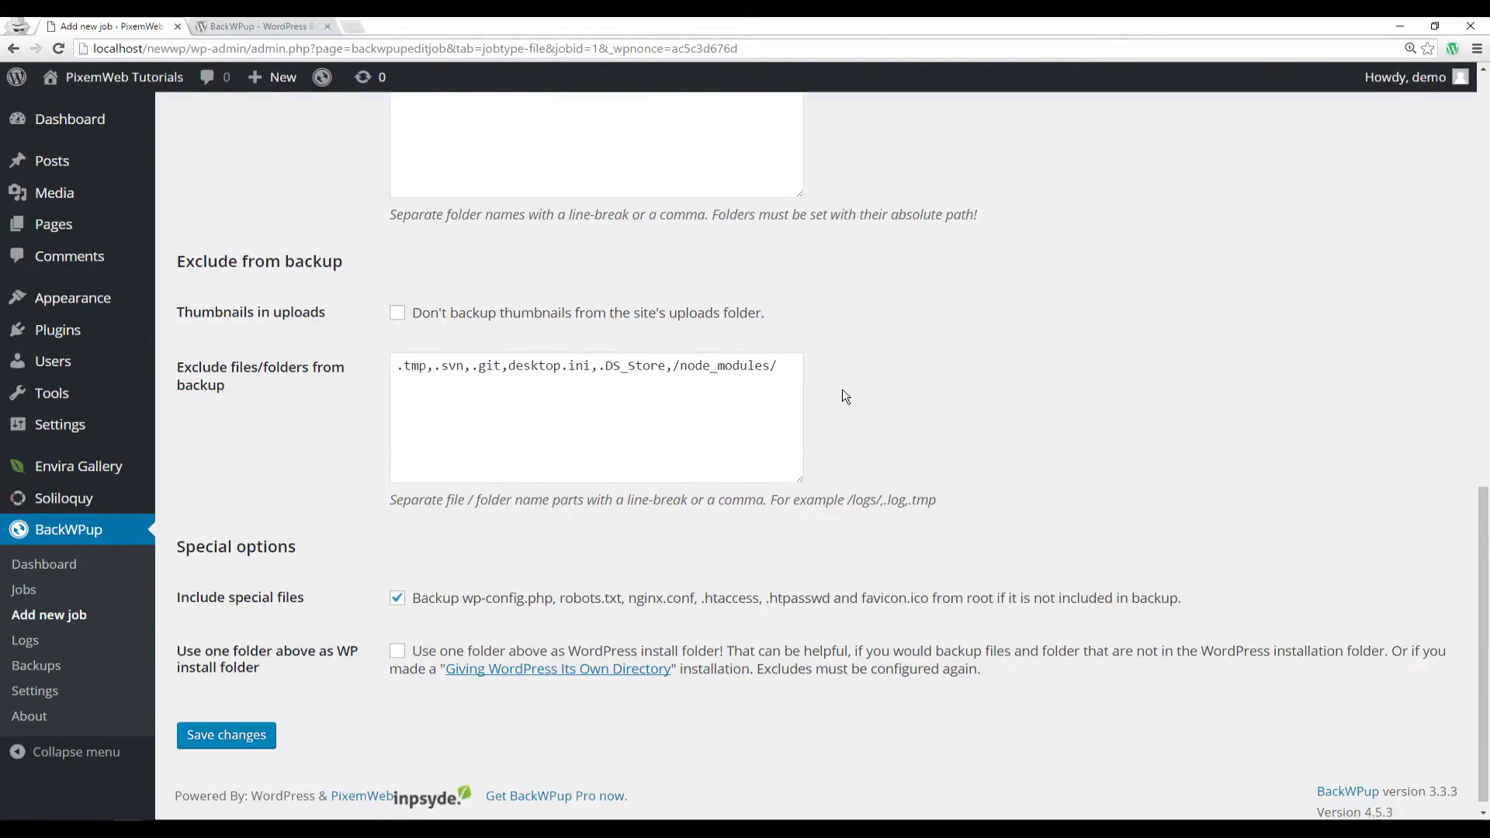
scroll(845, 396, up, 13)
click(536, 165)
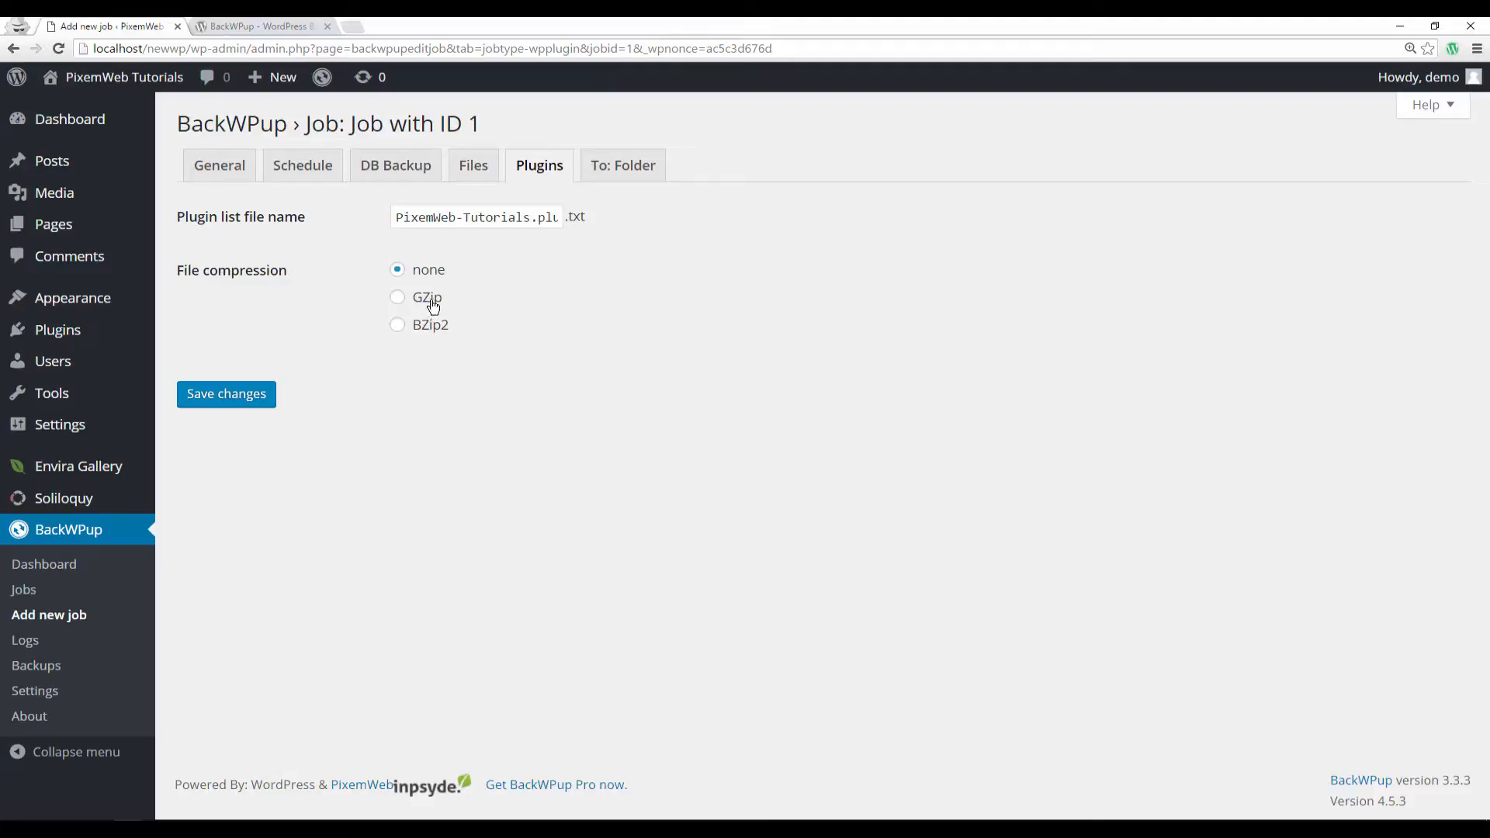
Save the job's backup folder destination settings and go to the jobs overview.
click(620, 188)
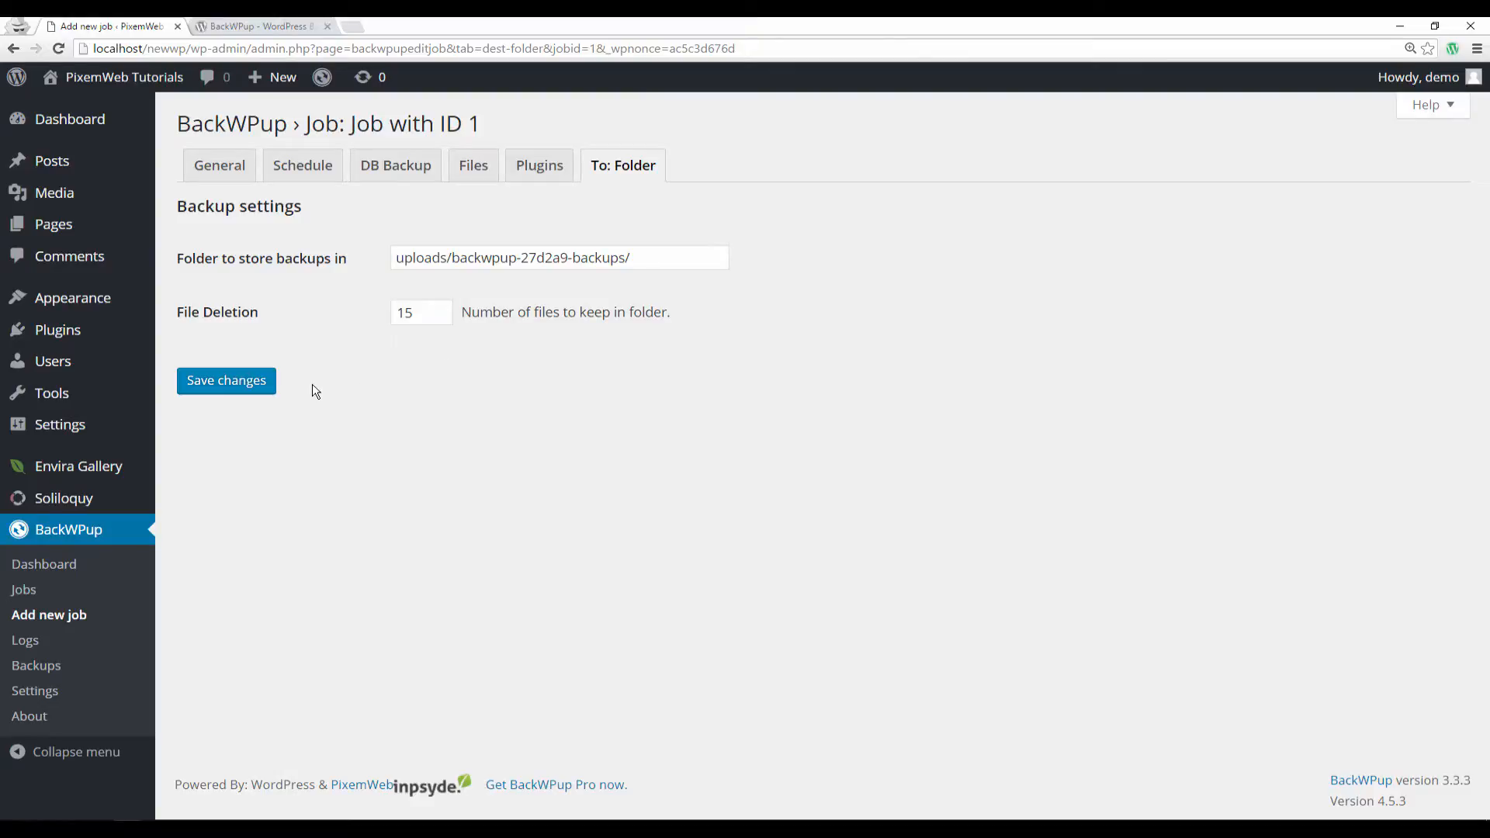
click(244, 380)
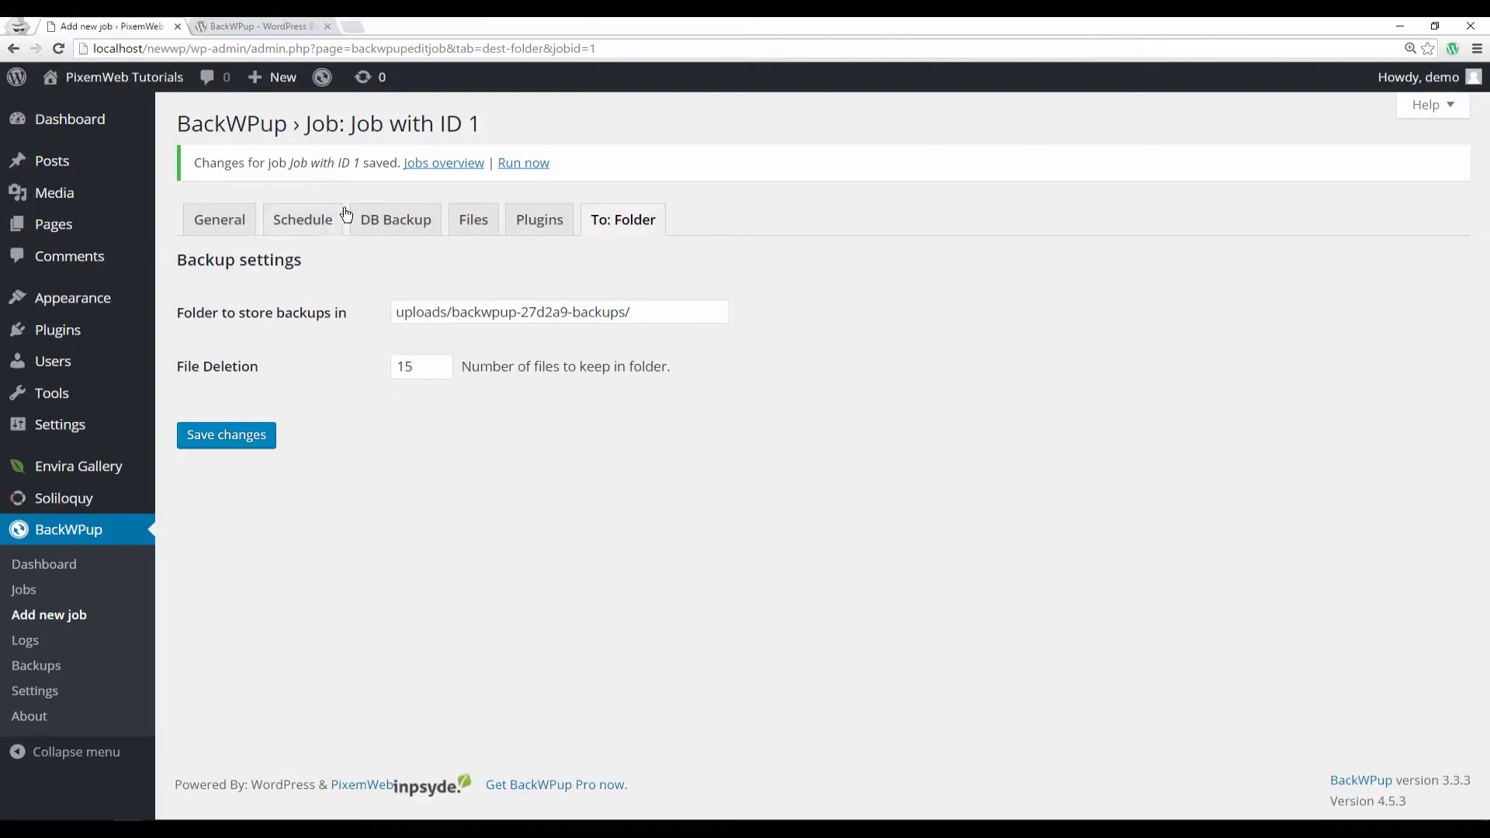
click(441, 173)
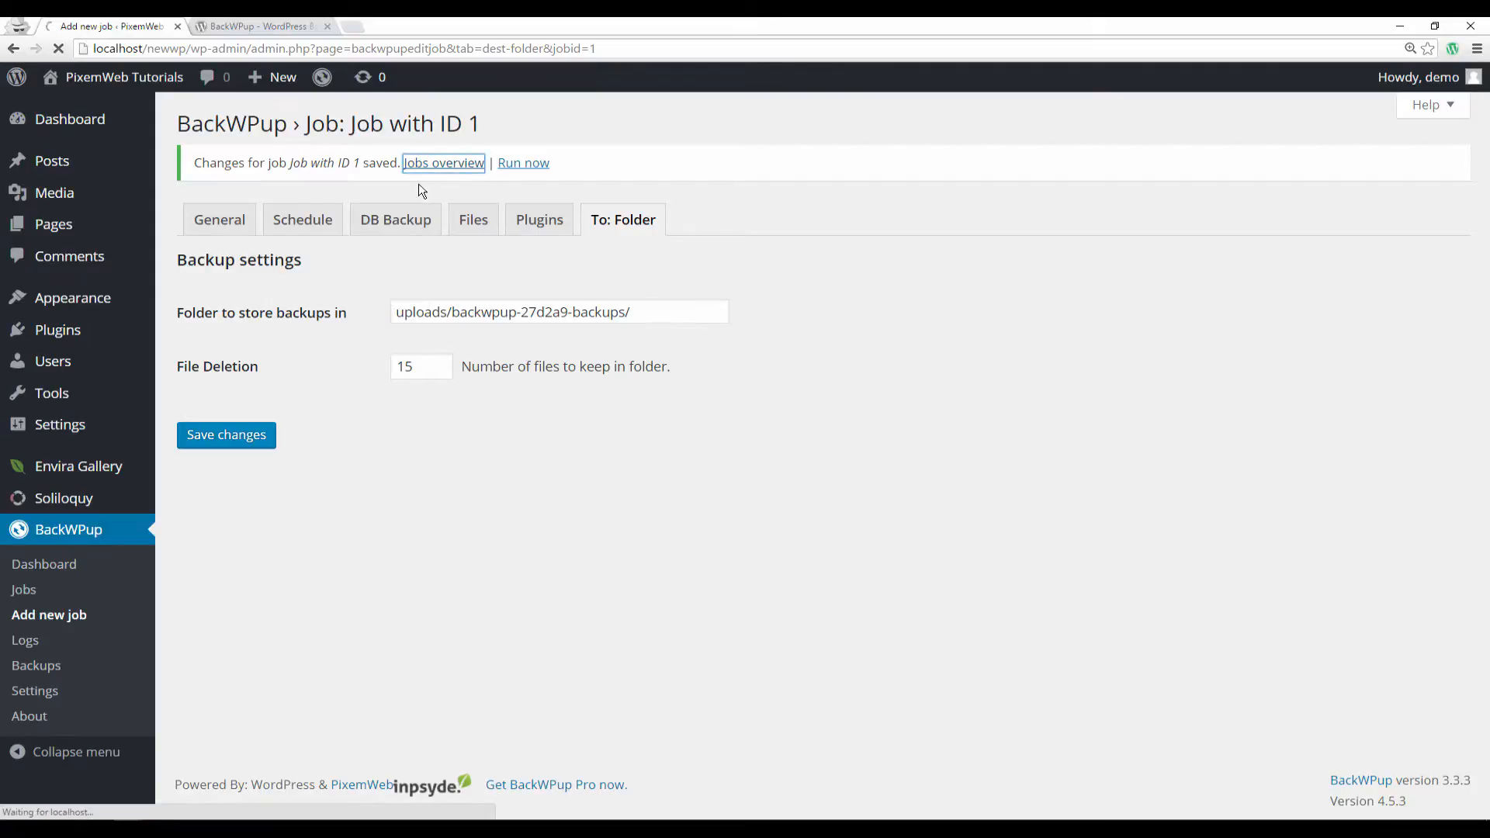
mouse_move(395, 264)
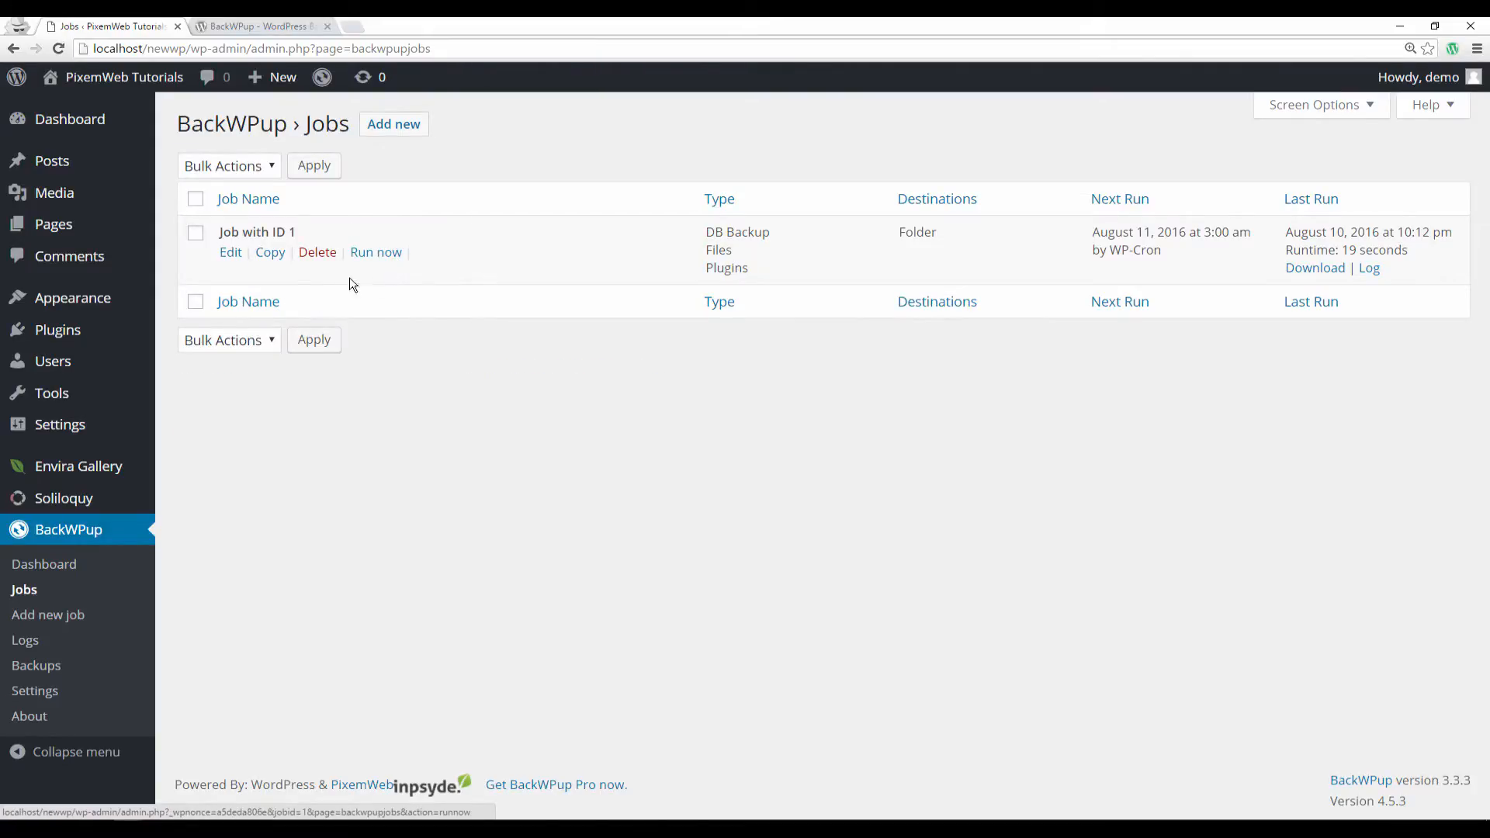
Download a one-click database backup from the BackWPup dashboard and view the list of stored backup archives.
click(323, 82)
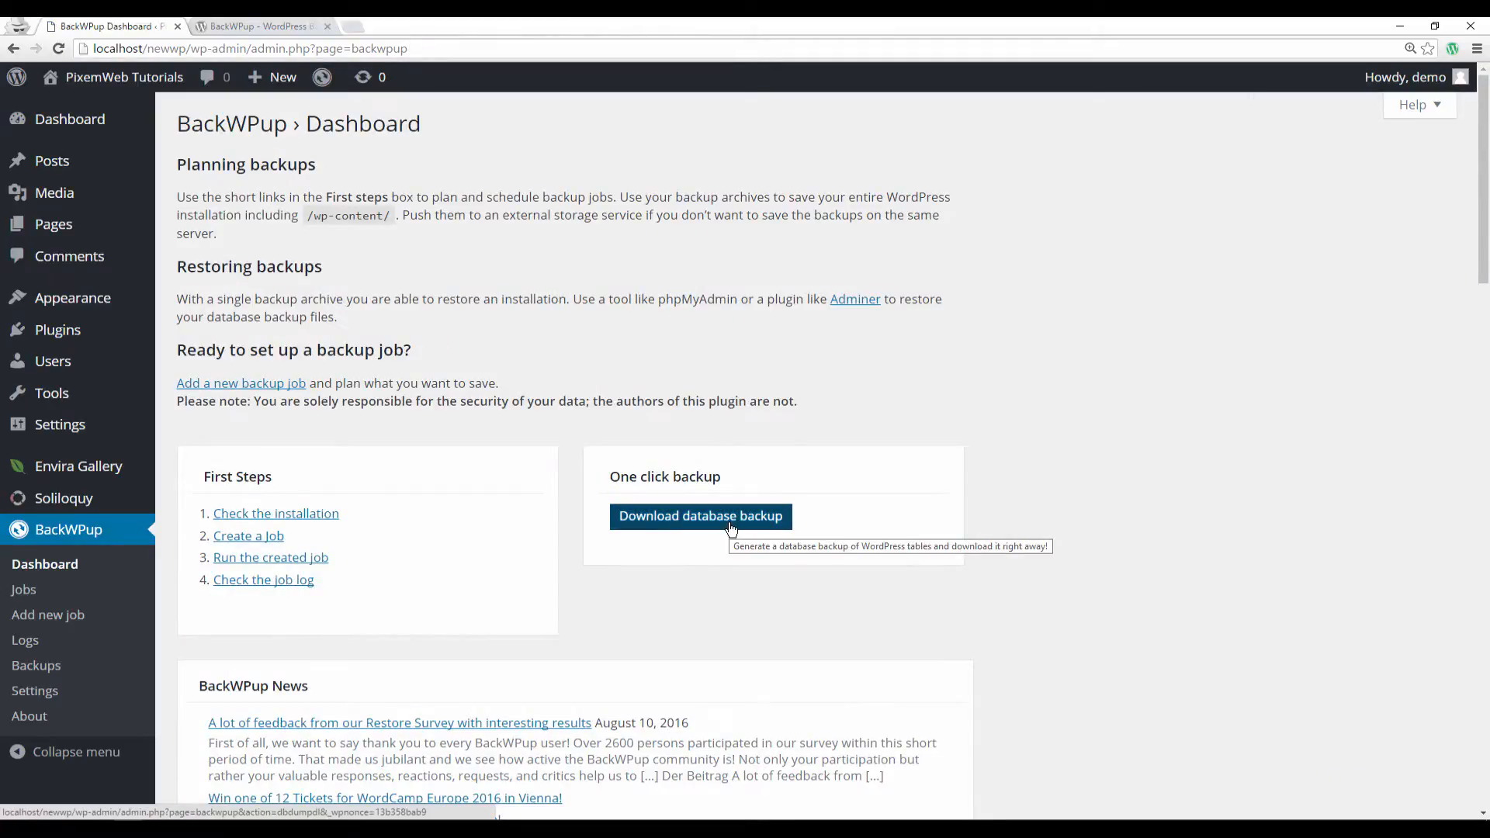
click(731, 528)
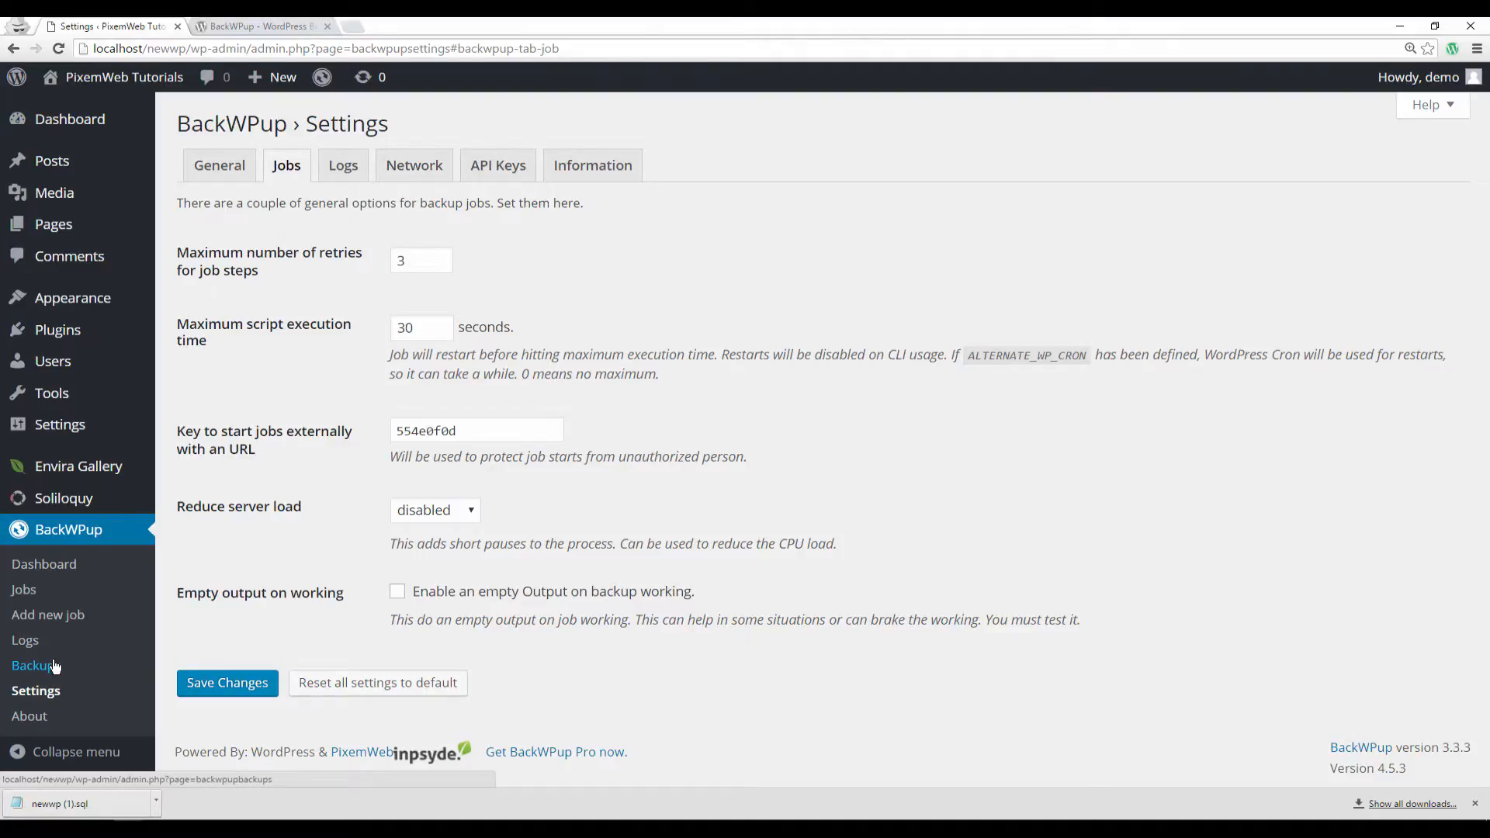
click(31, 665)
mouse_move(435, 233)
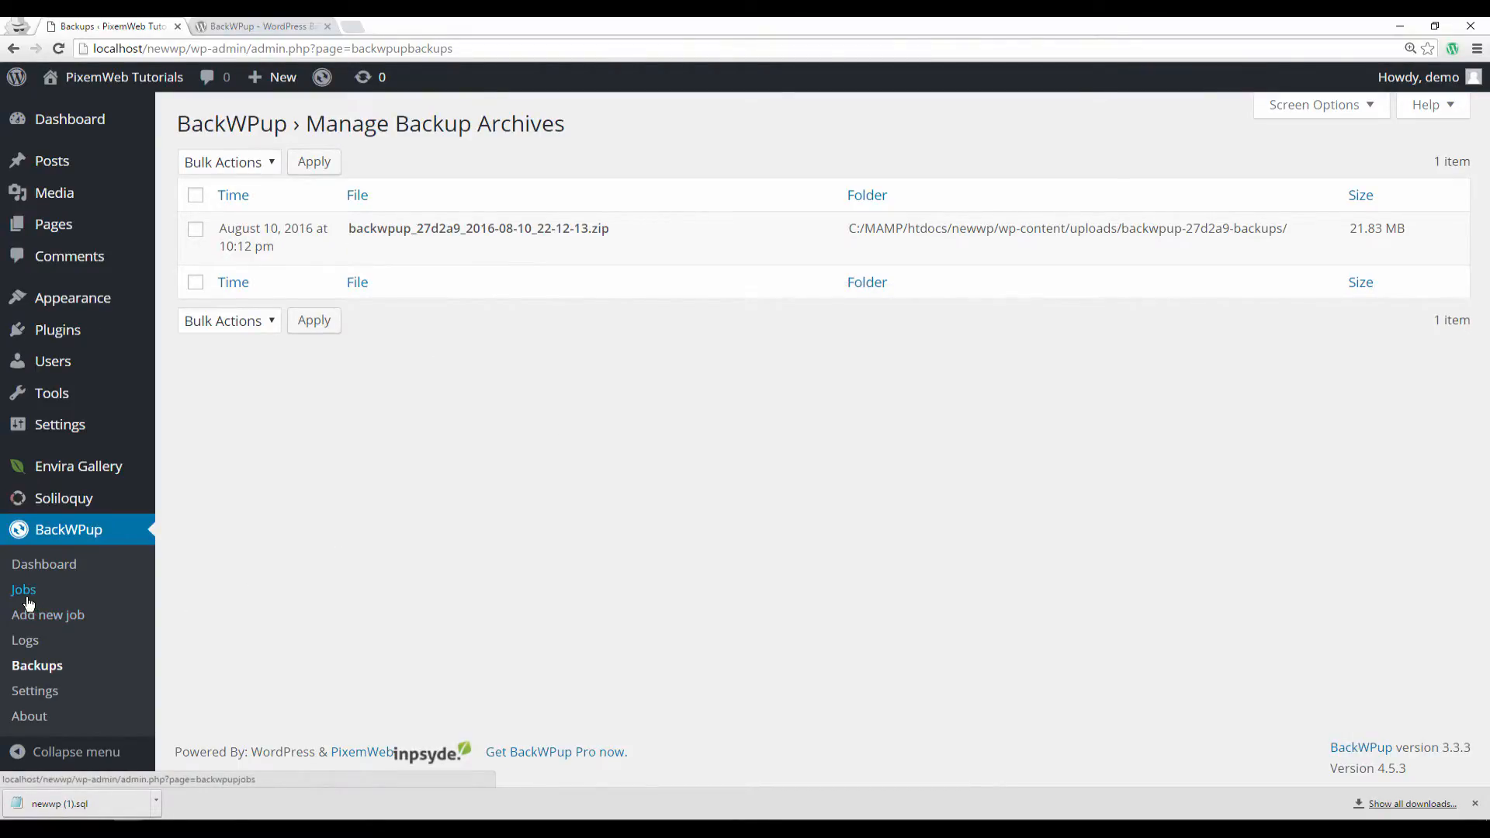
Open Job with ID 1 for editing again, review its archive format and destination options, and close the downloads bar.
click(24, 594)
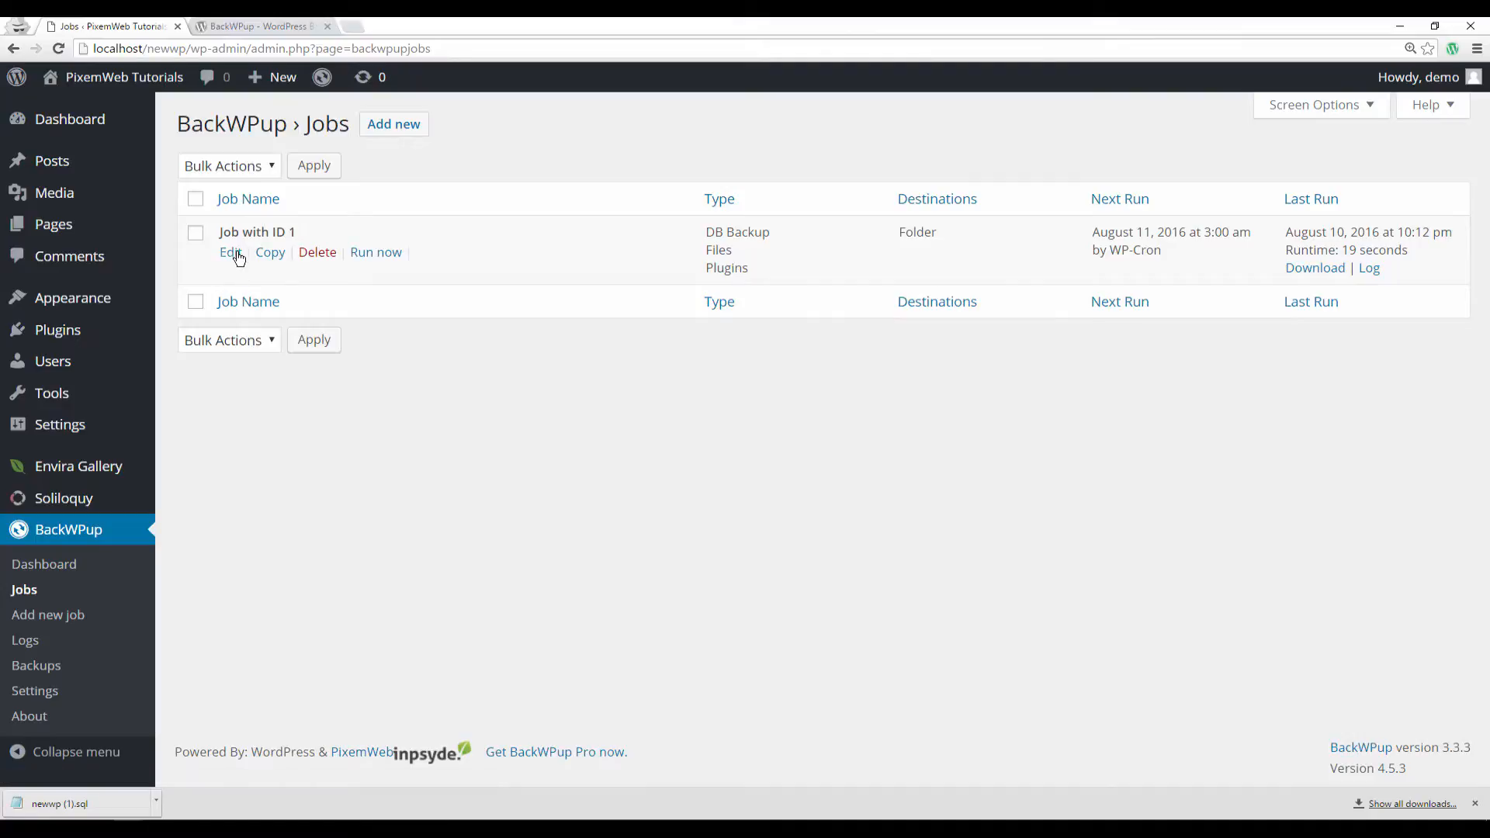
click(231, 254)
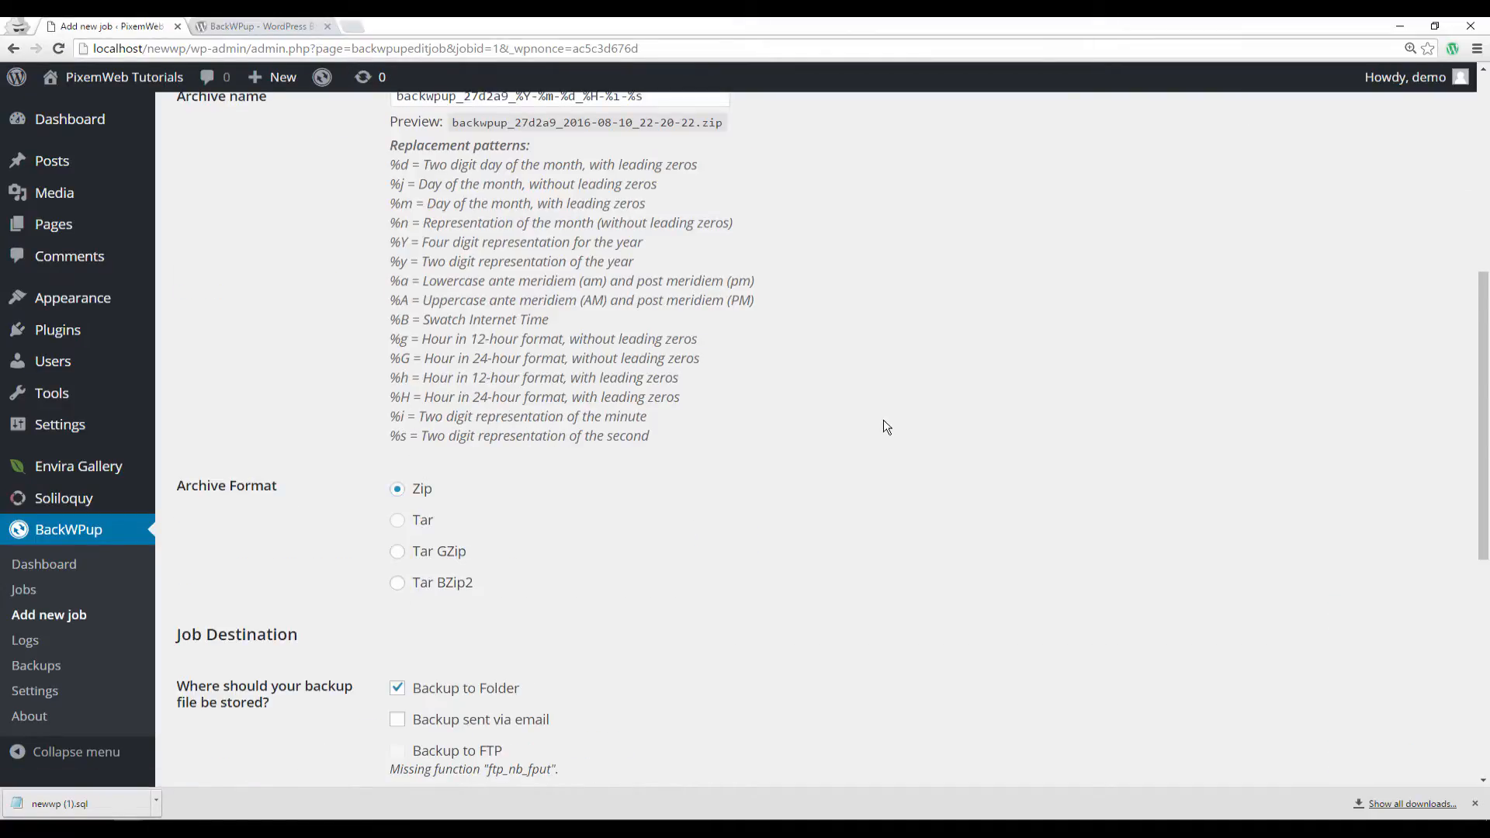
scroll(886, 427, down, 3)
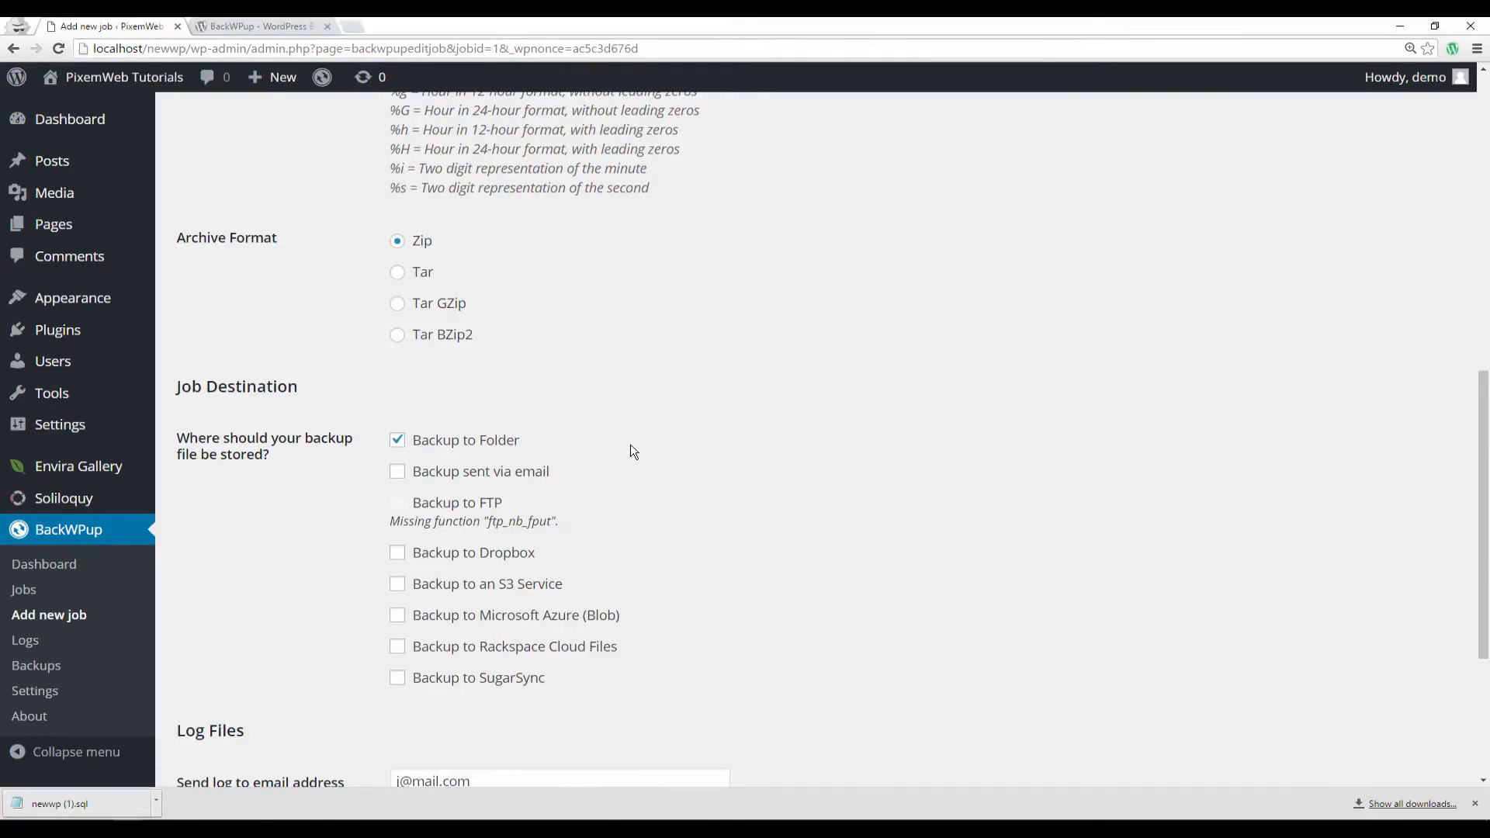
click(1475, 804)
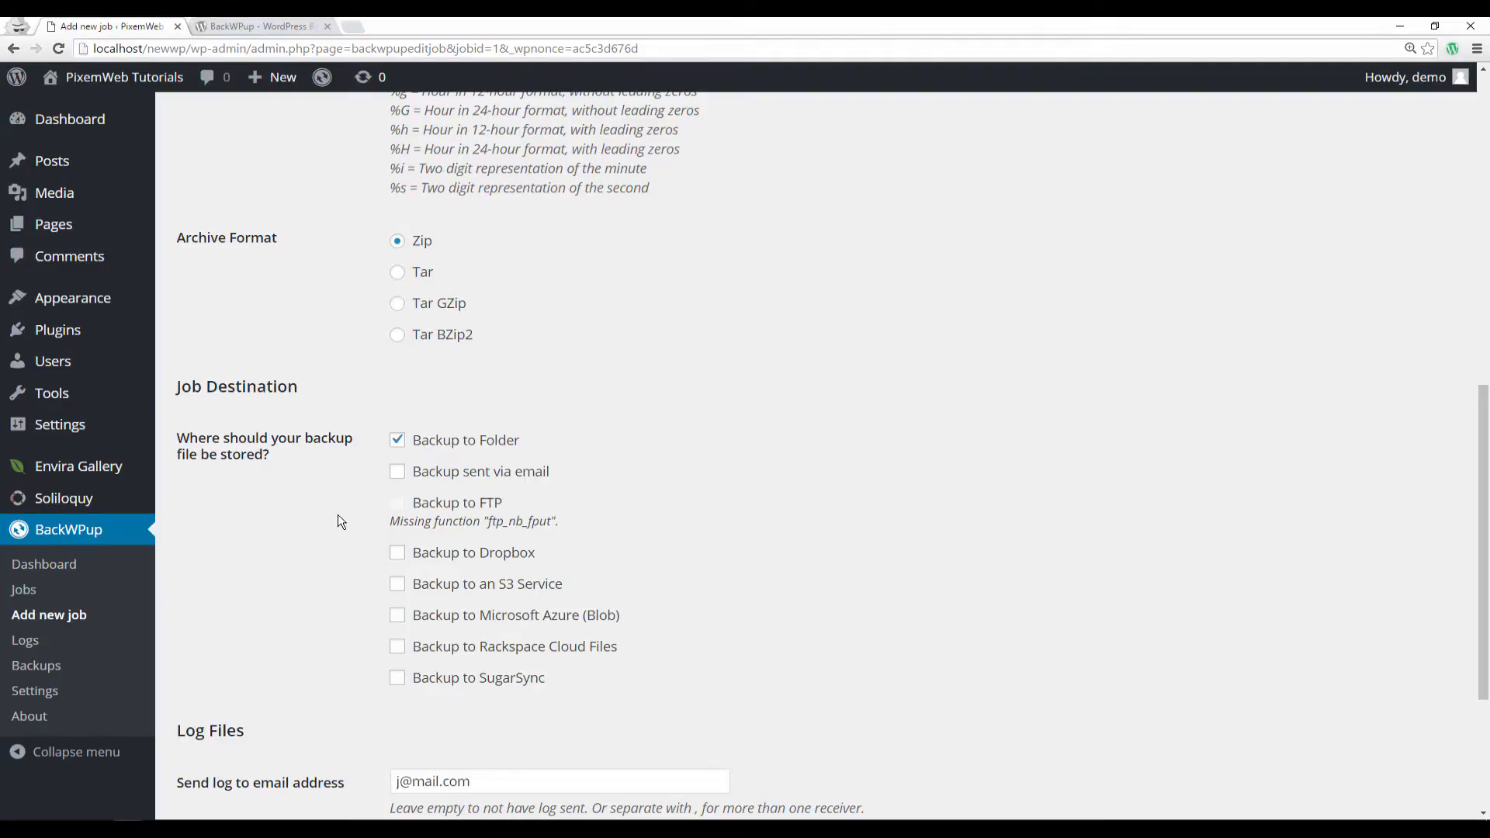
Visit the site's front end from the job editor and examine the home page slider and featured content posts.
scroll(342, 522, up, 8)
scroll(341, 522, up, 2)
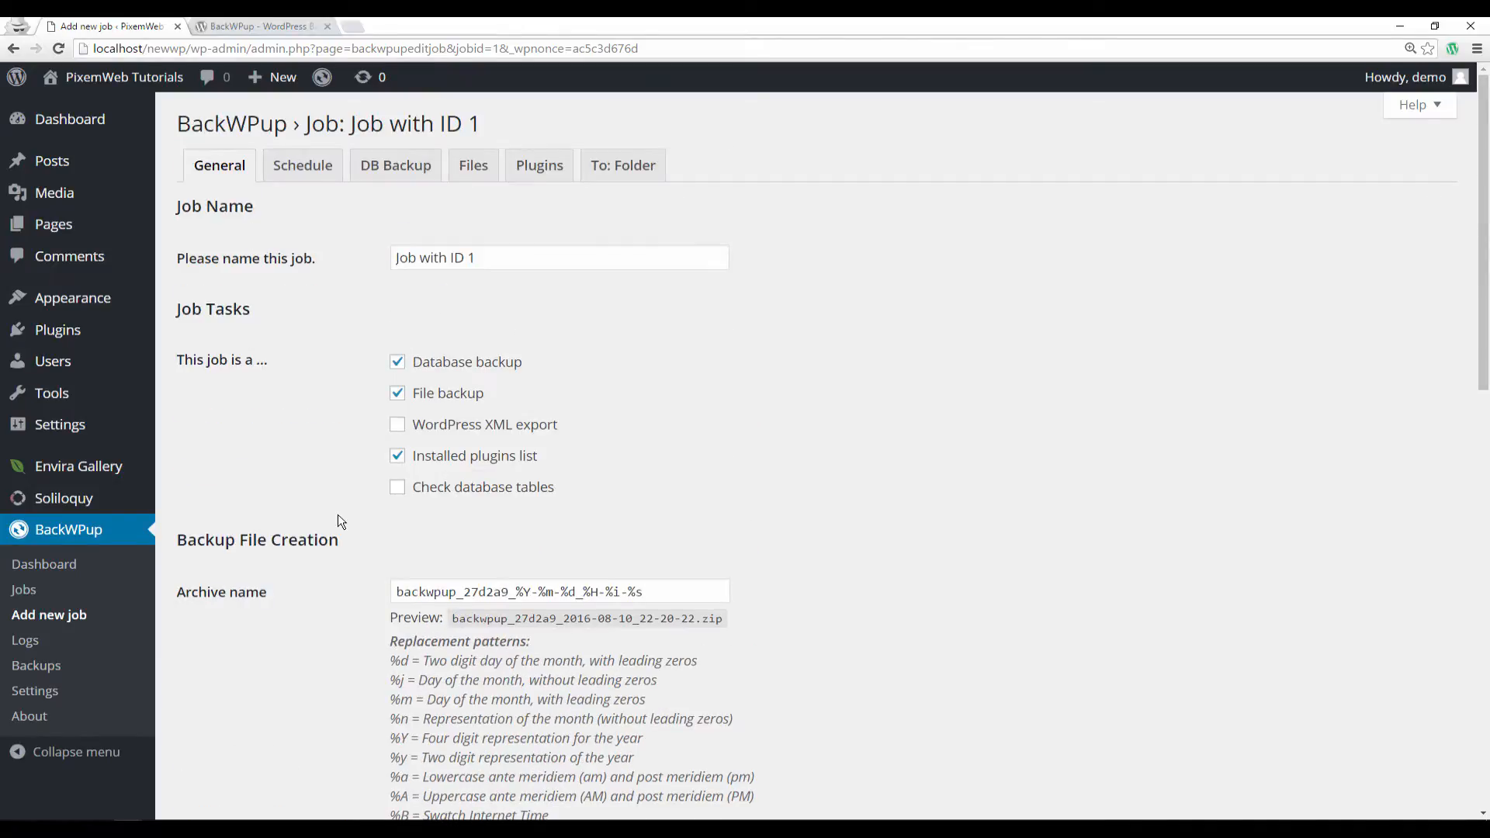
mouse_move(124, 77)
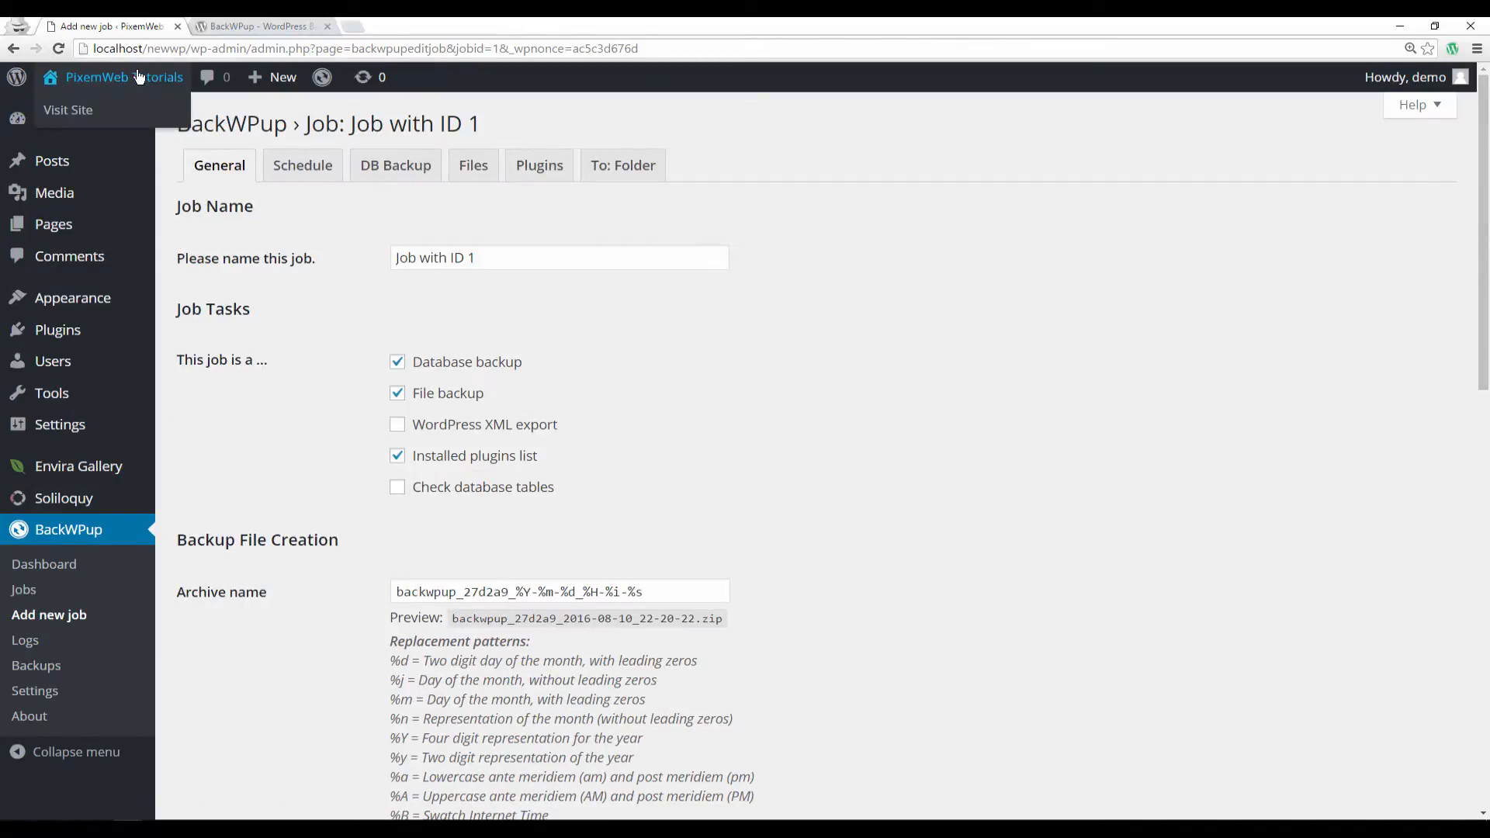
click(125, 109)
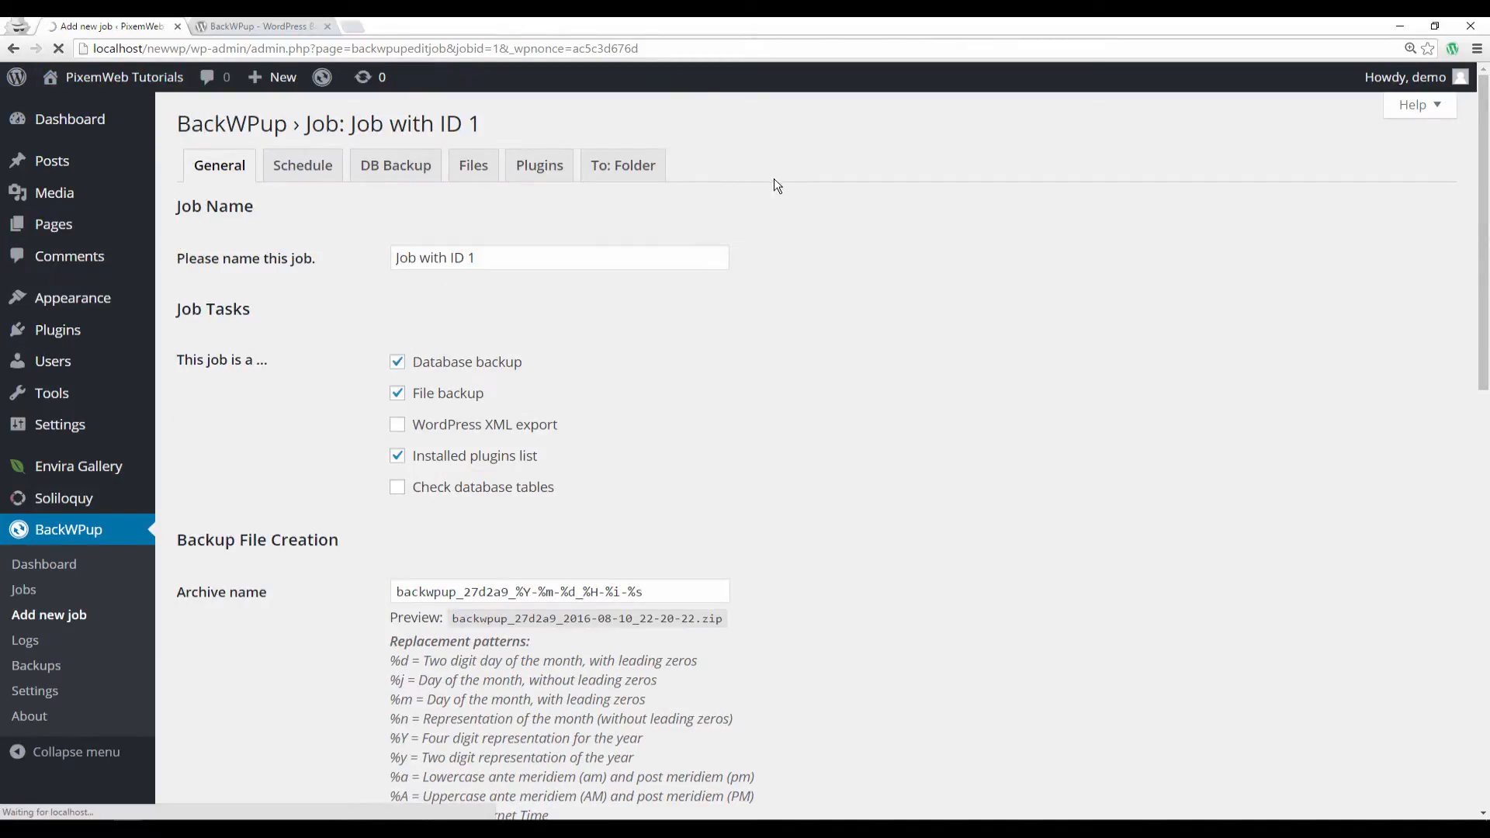
scroll(785, 237, down, 9)
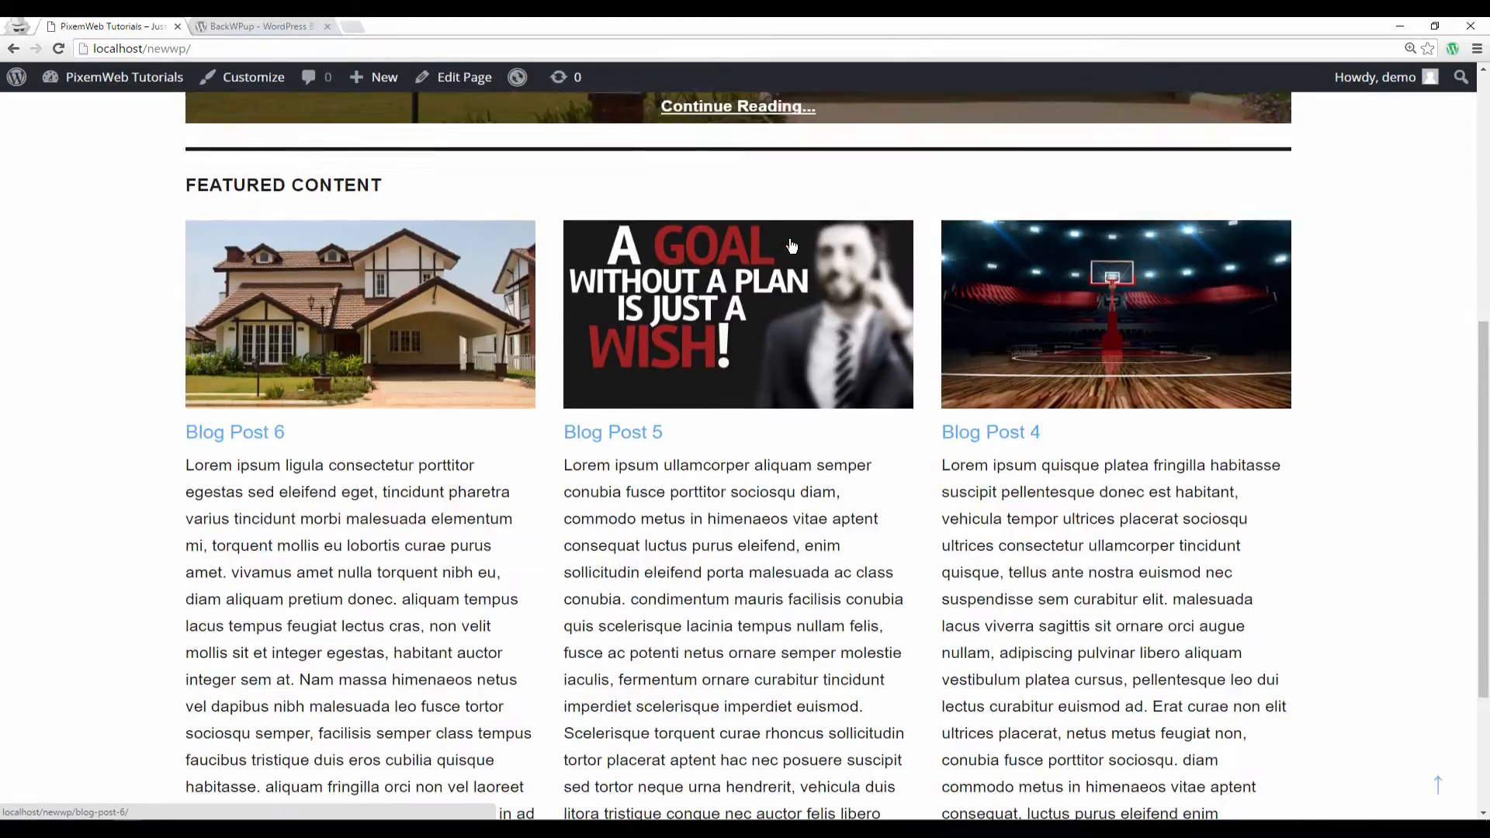
scroll(780, 249, up, 9)
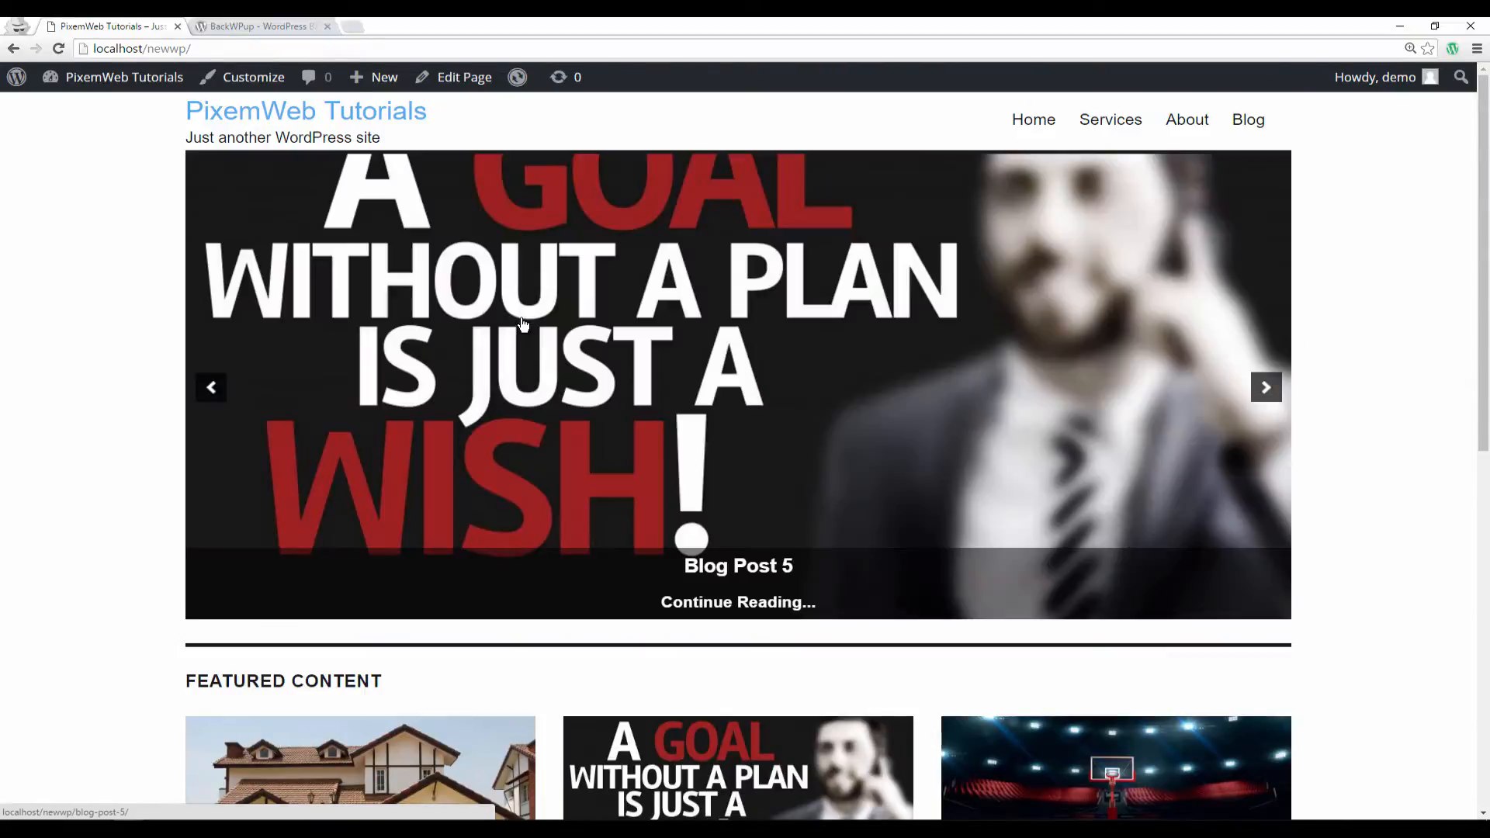
scroll(520, 368, down, 5)
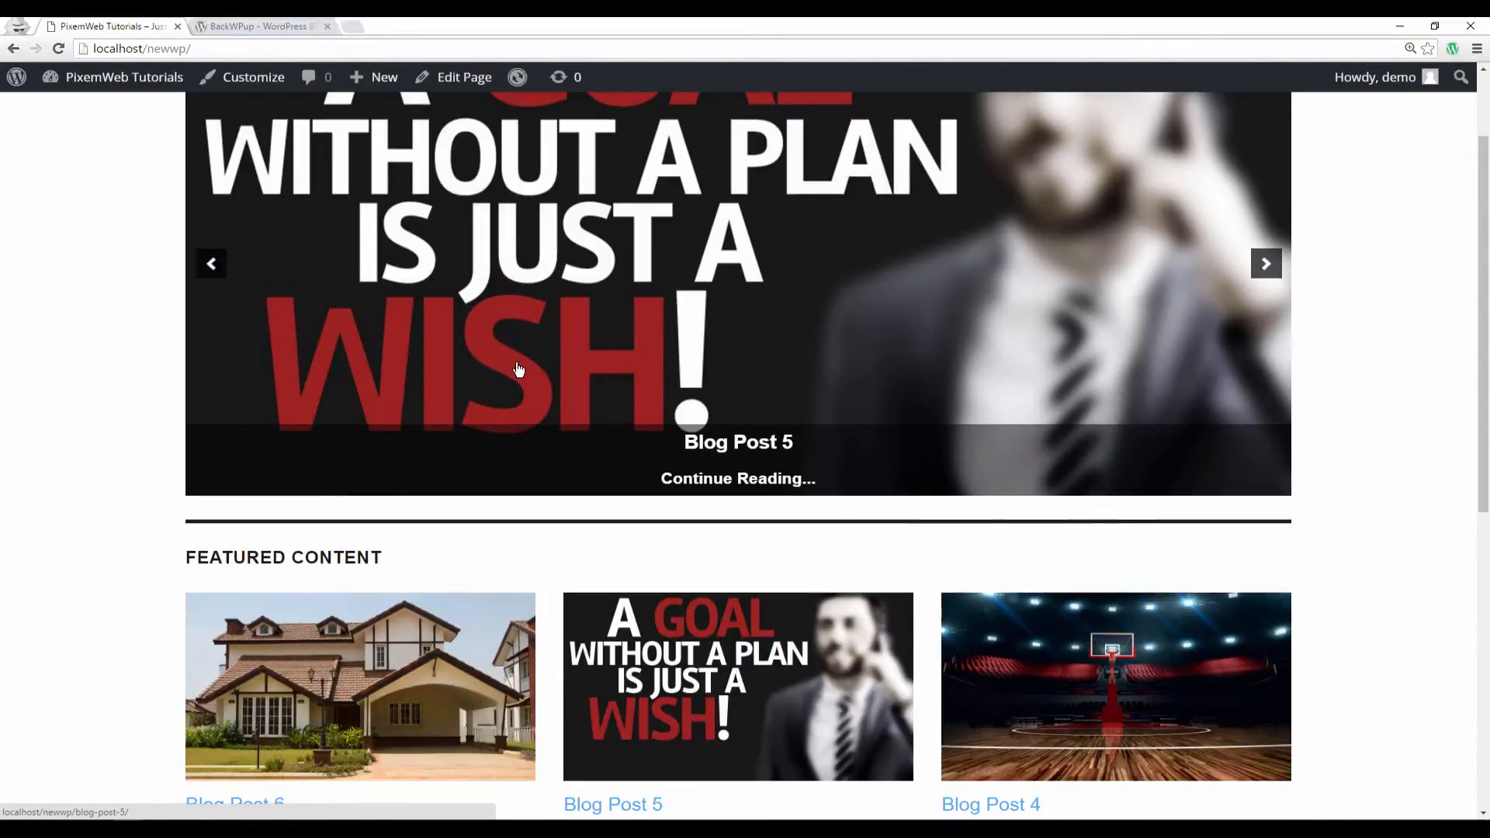
scroll(519, 371, down, 2)
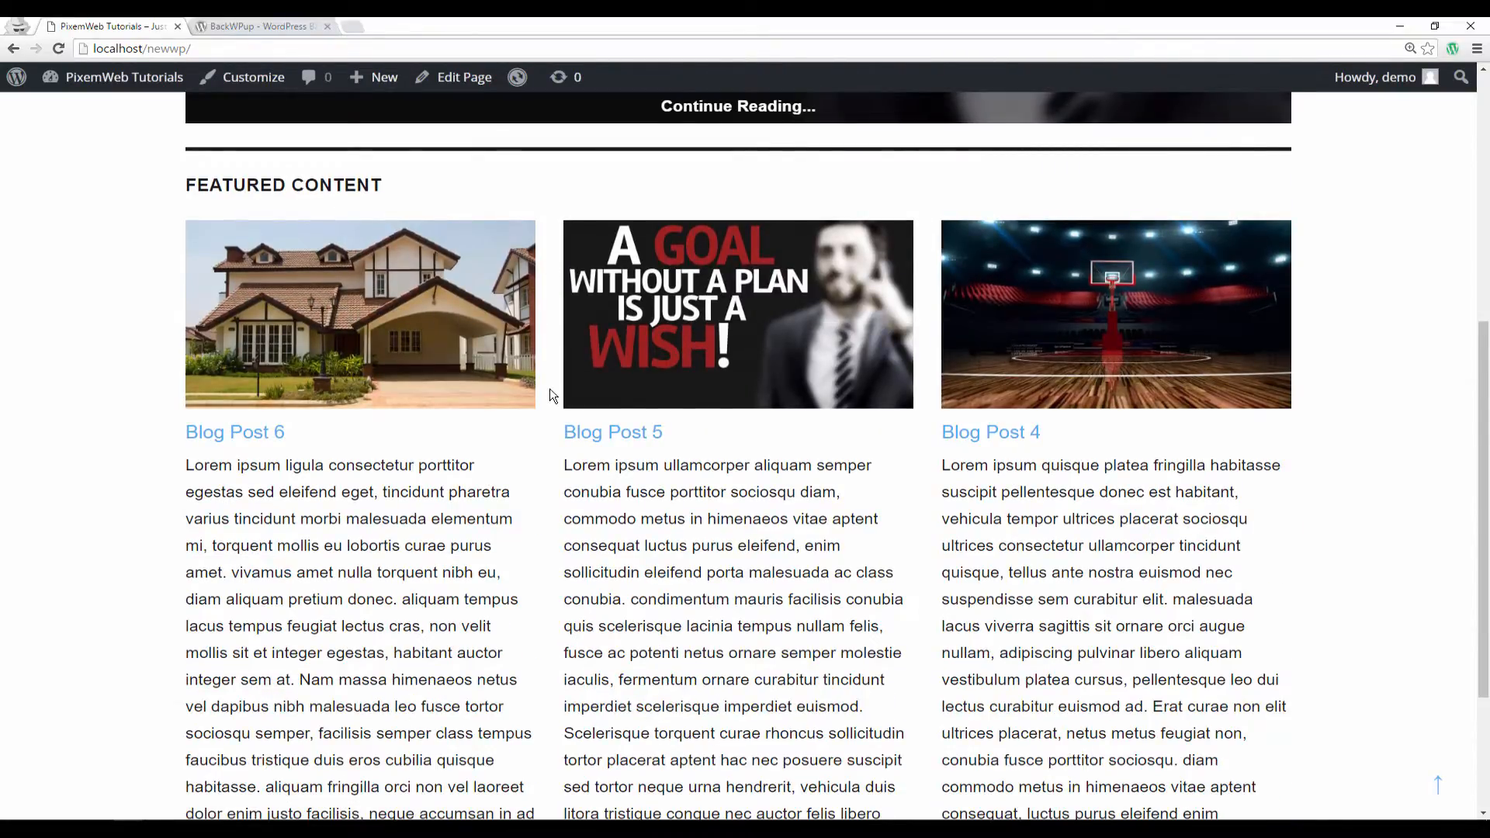
scroll(551, 396, down, 3)
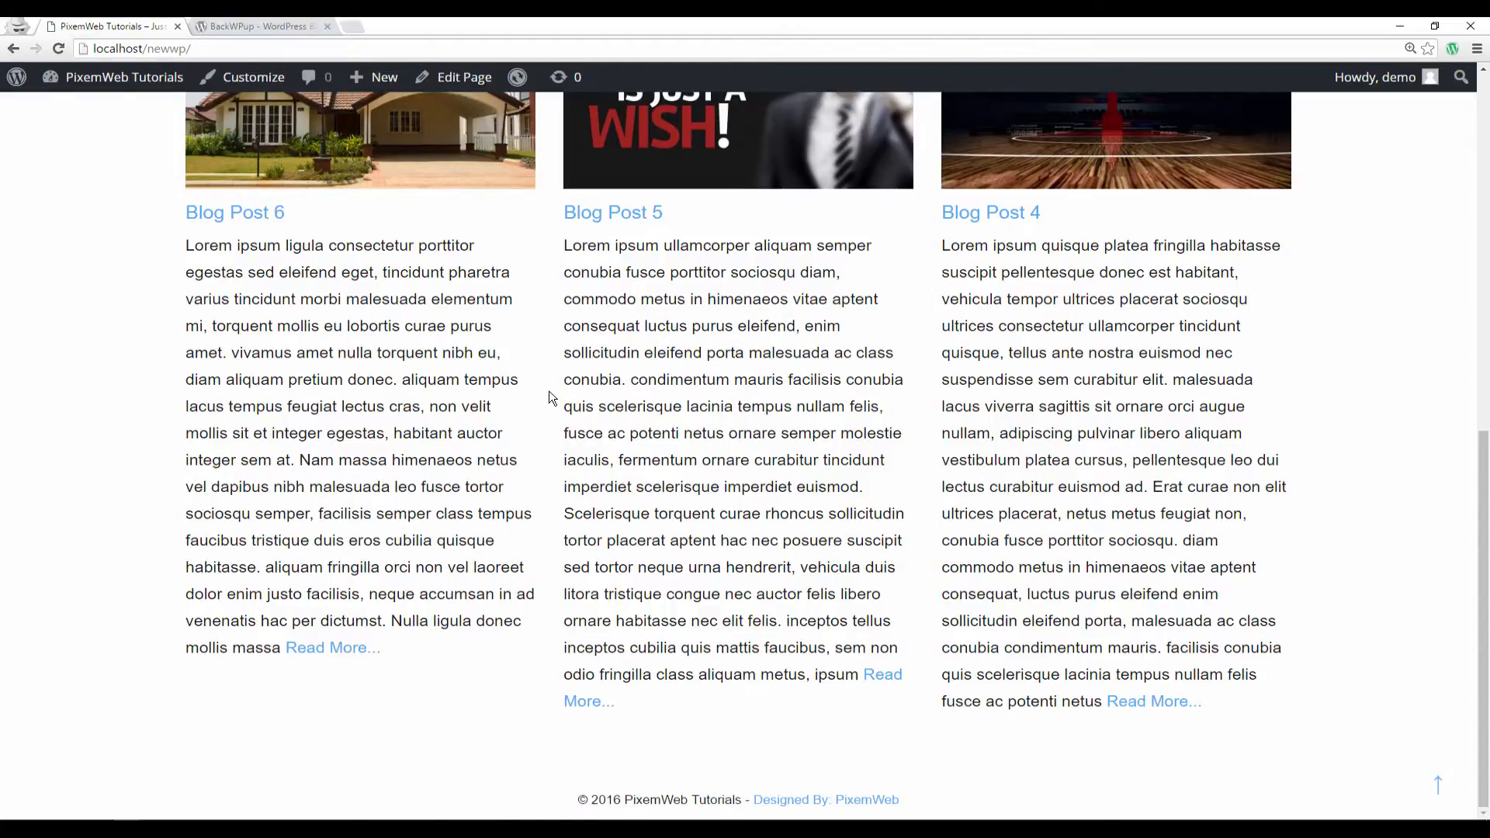
click(1017, 113)
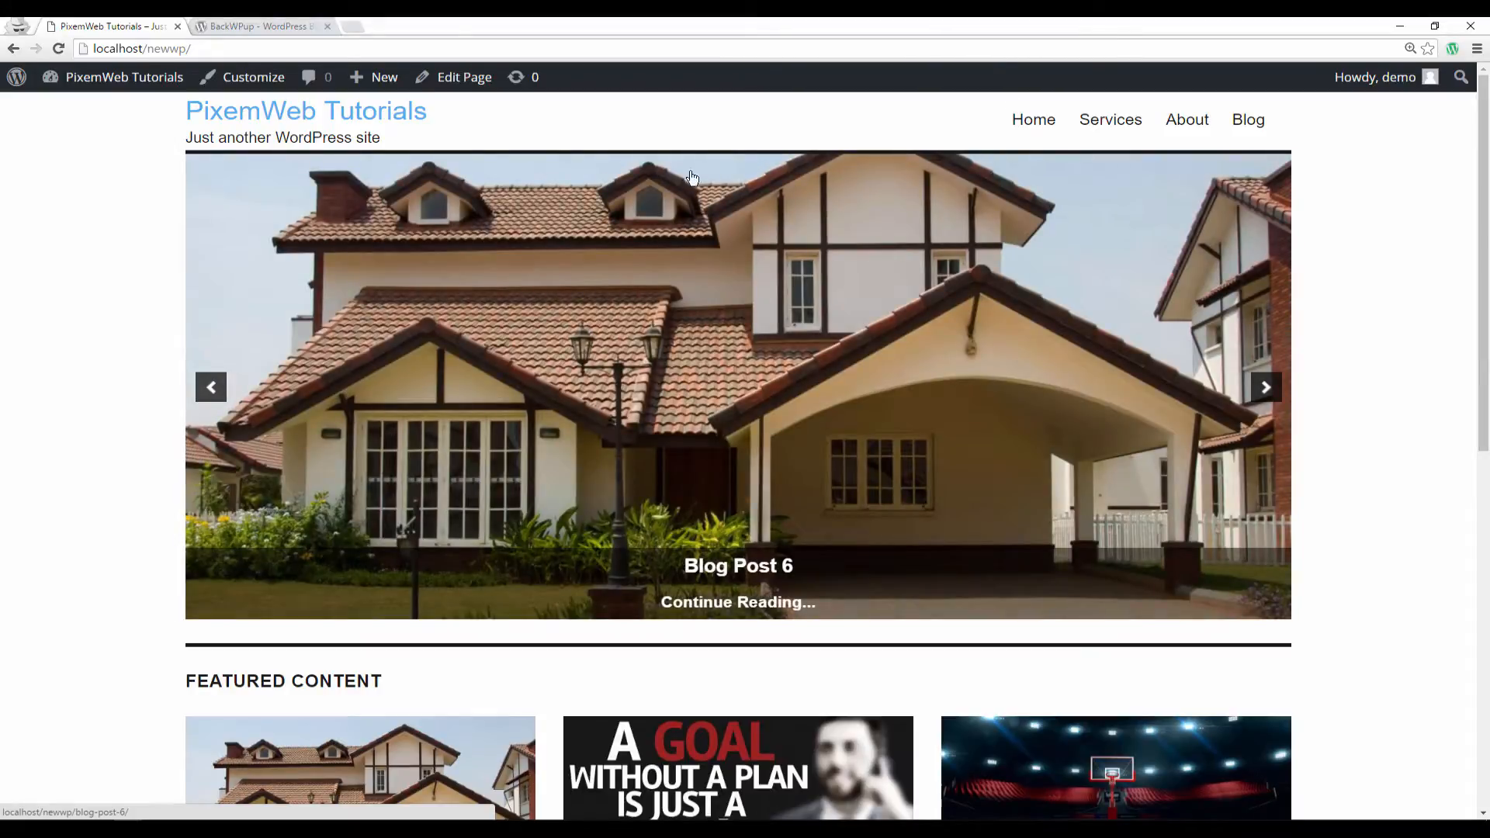
scroll(675, 186, down, 9)
scroll(661, 223, up, 9)
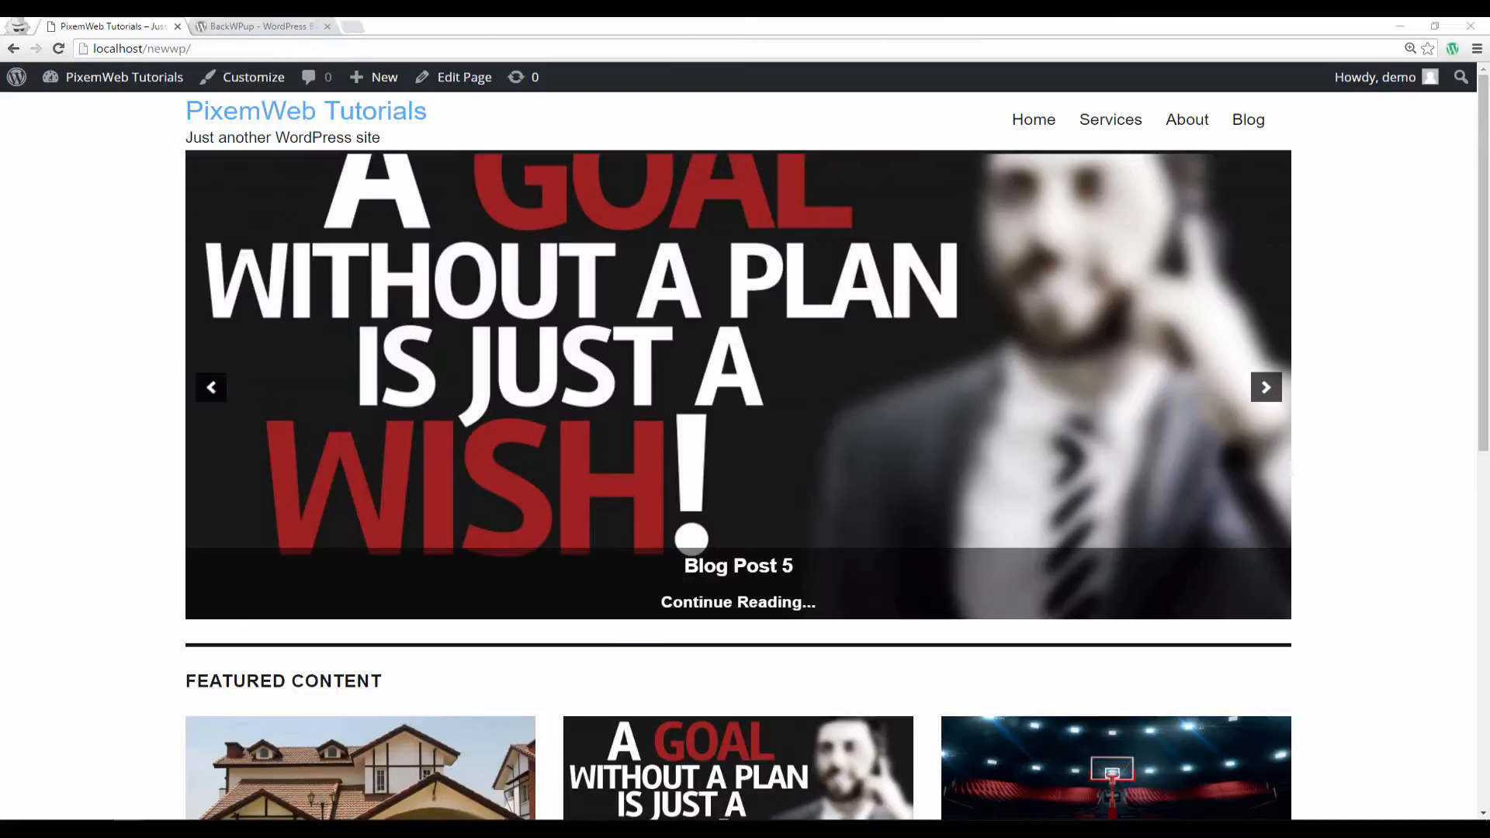
Load localhost/MAMP/ in a new browser tab and open phpMyAdmin from the MAMP start page.
click(352, 26)
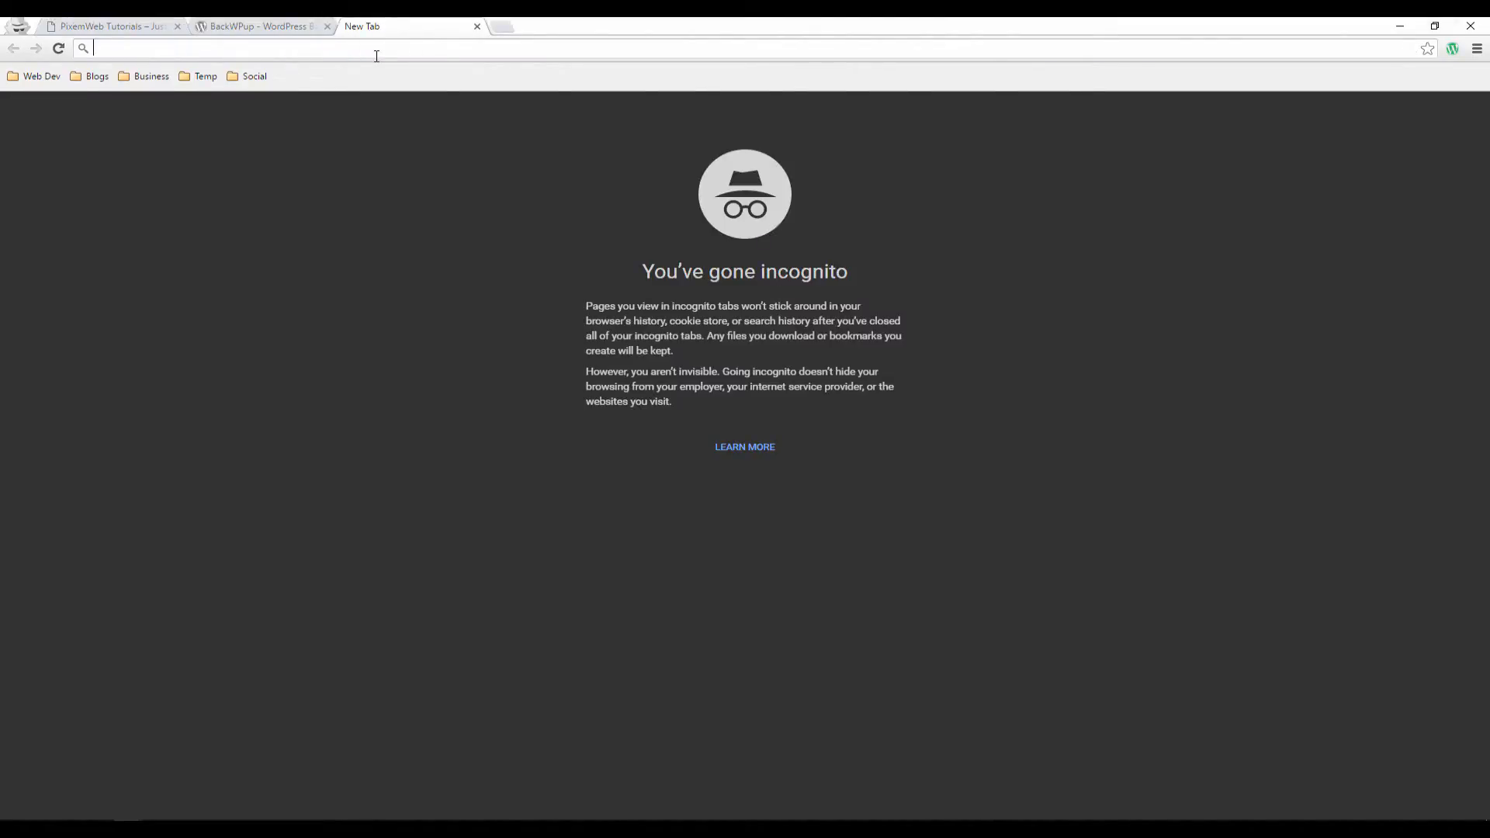
text(http://localhost/MAMP/)
key(Return)
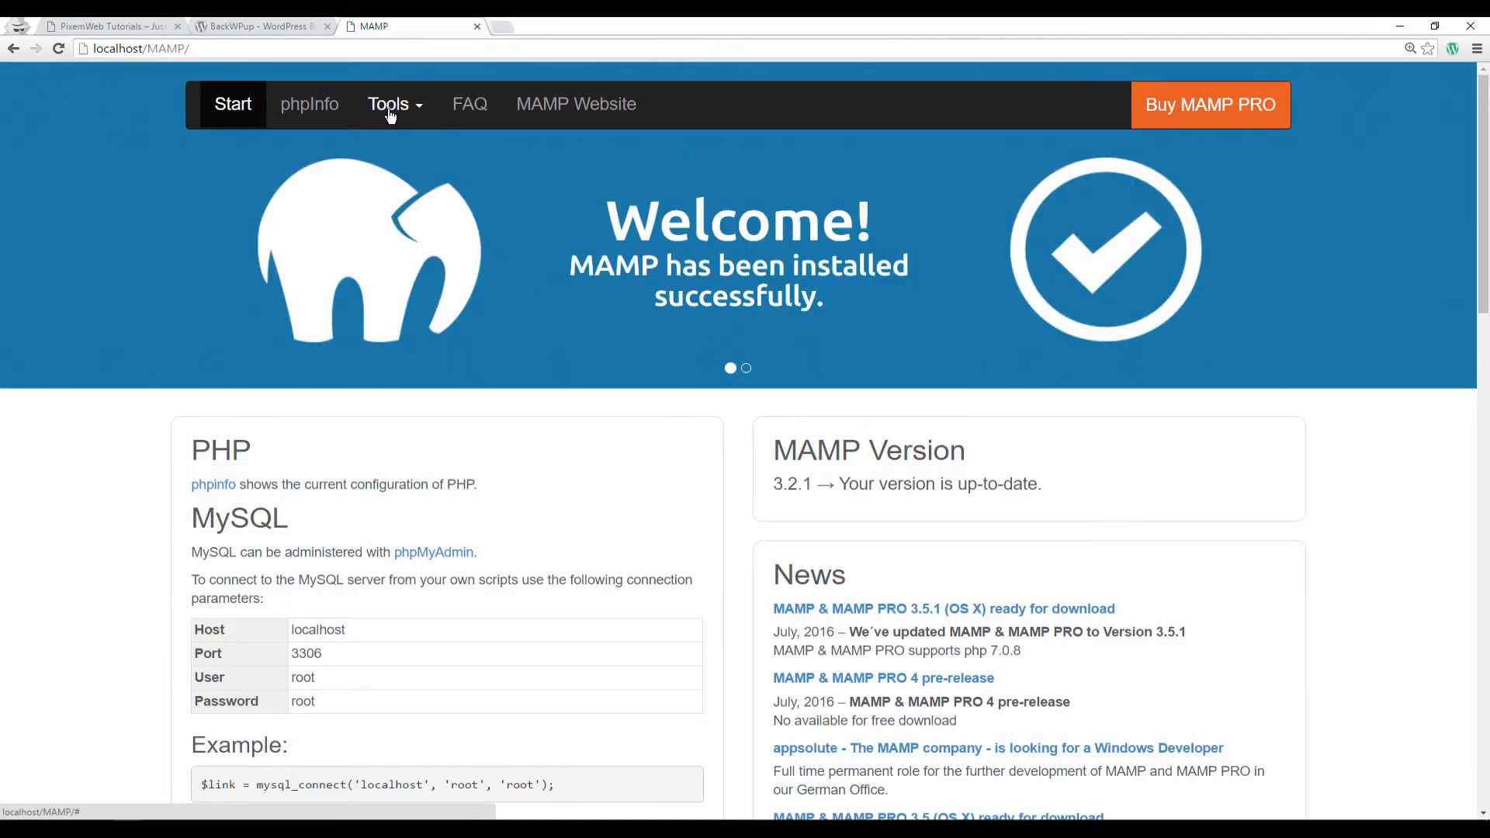
click(392, 112)
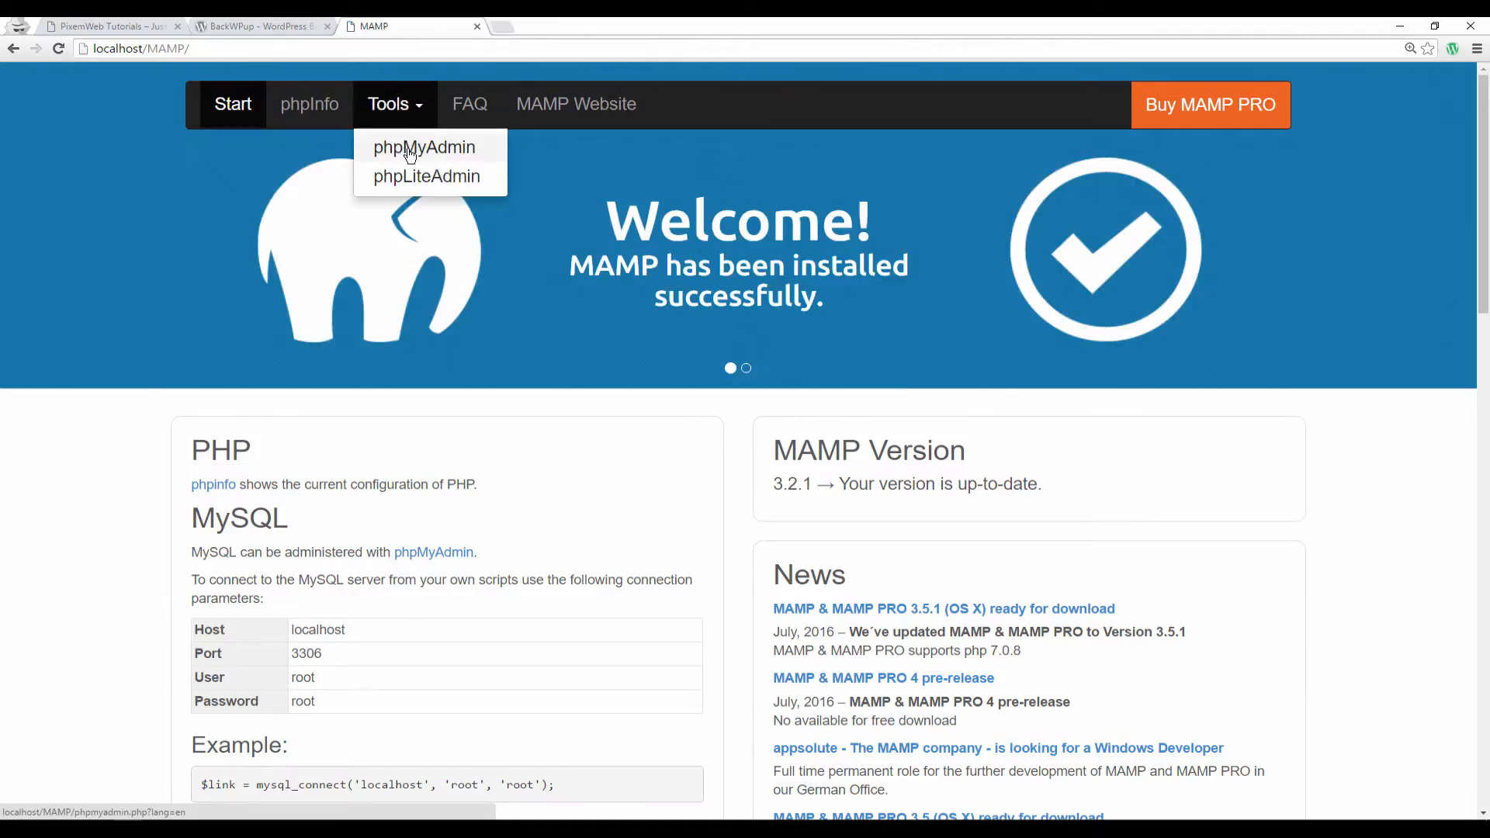
click(410, 153)
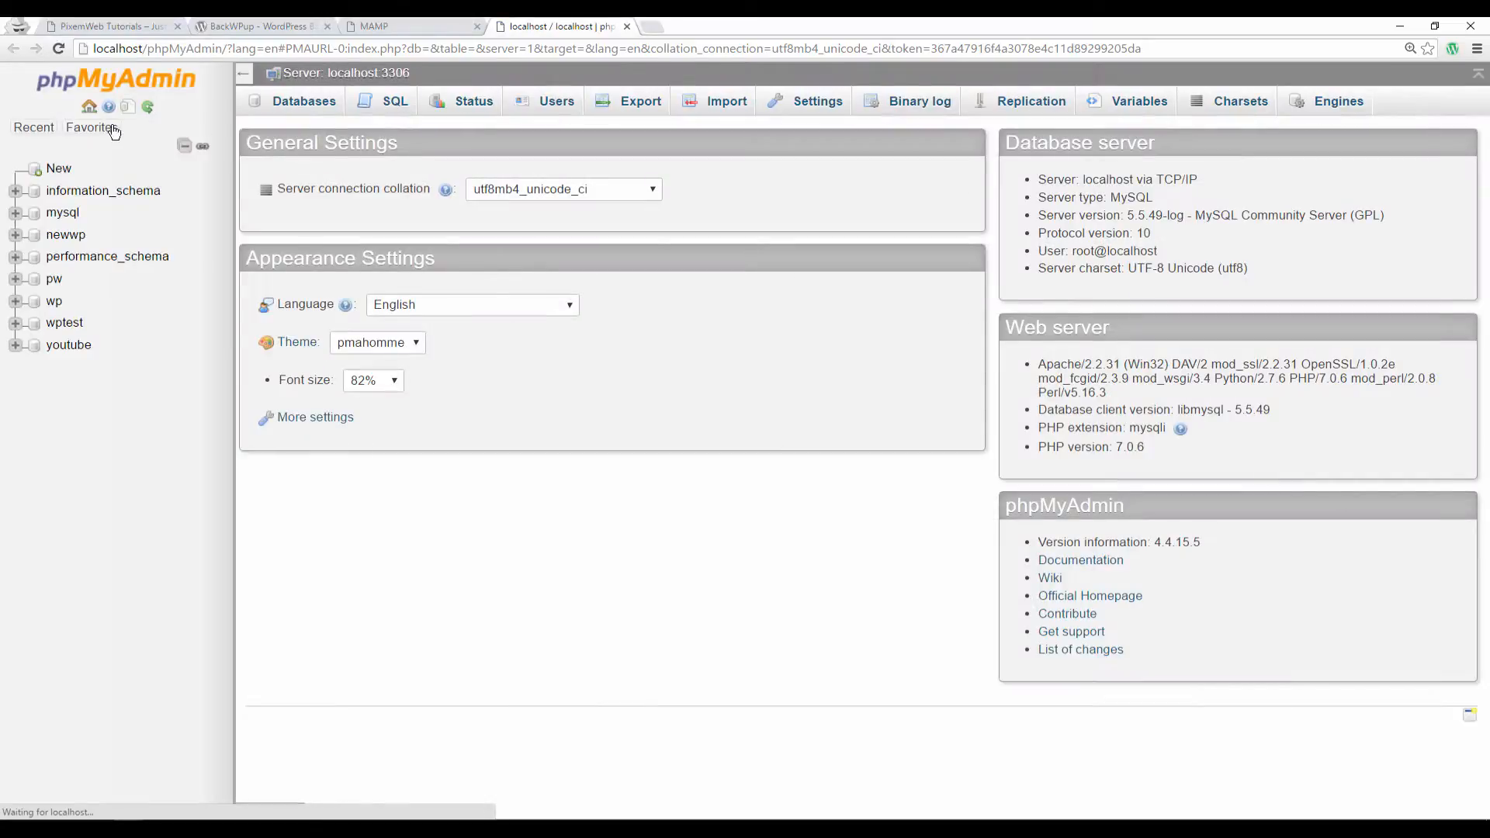
Drop the newwp database in phpMyAdmin and reload the WordPress site's home page to check the effect.
click(78, 241)
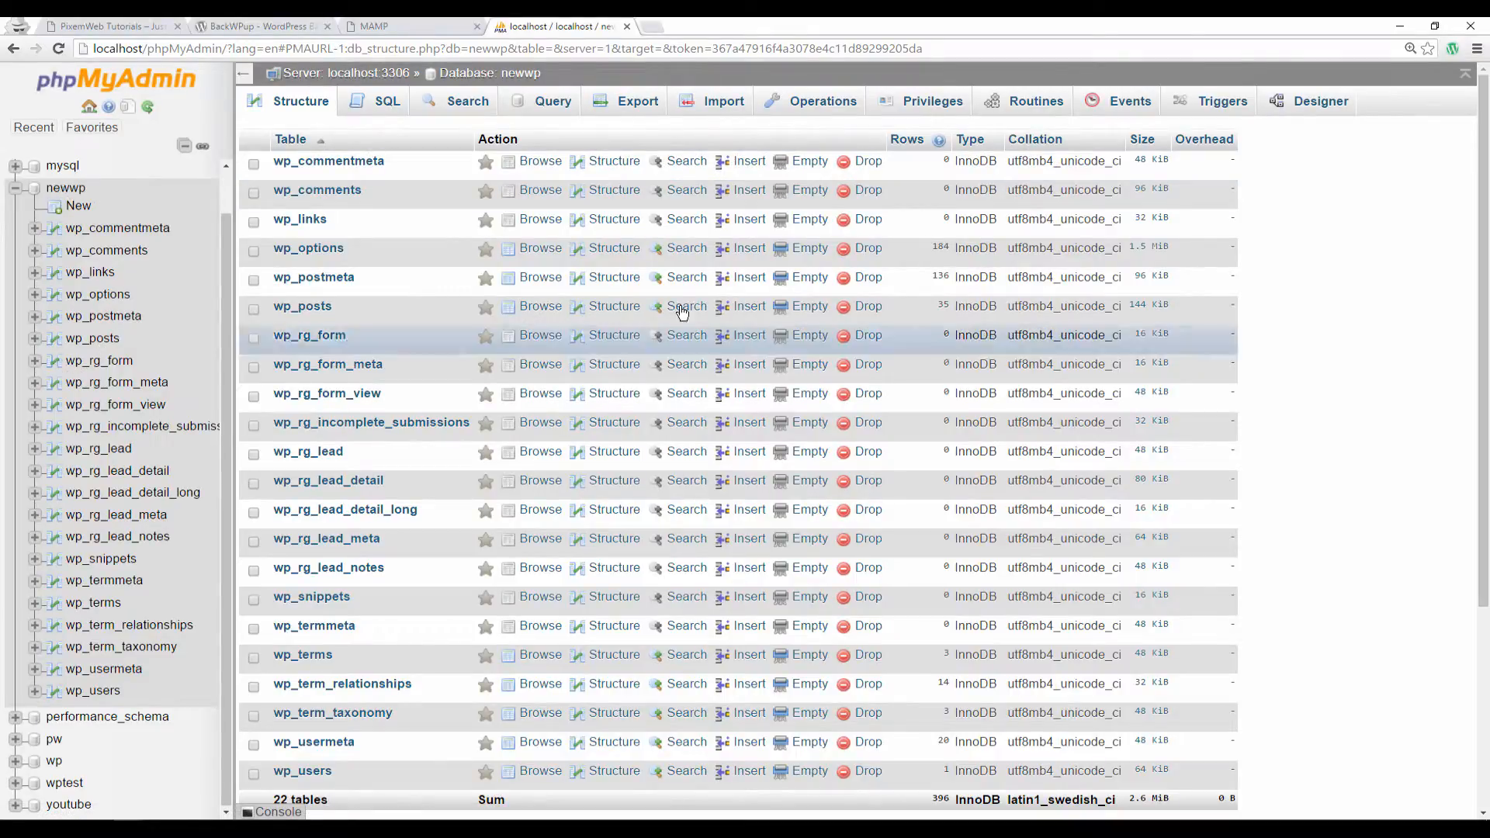
click(824, 109)
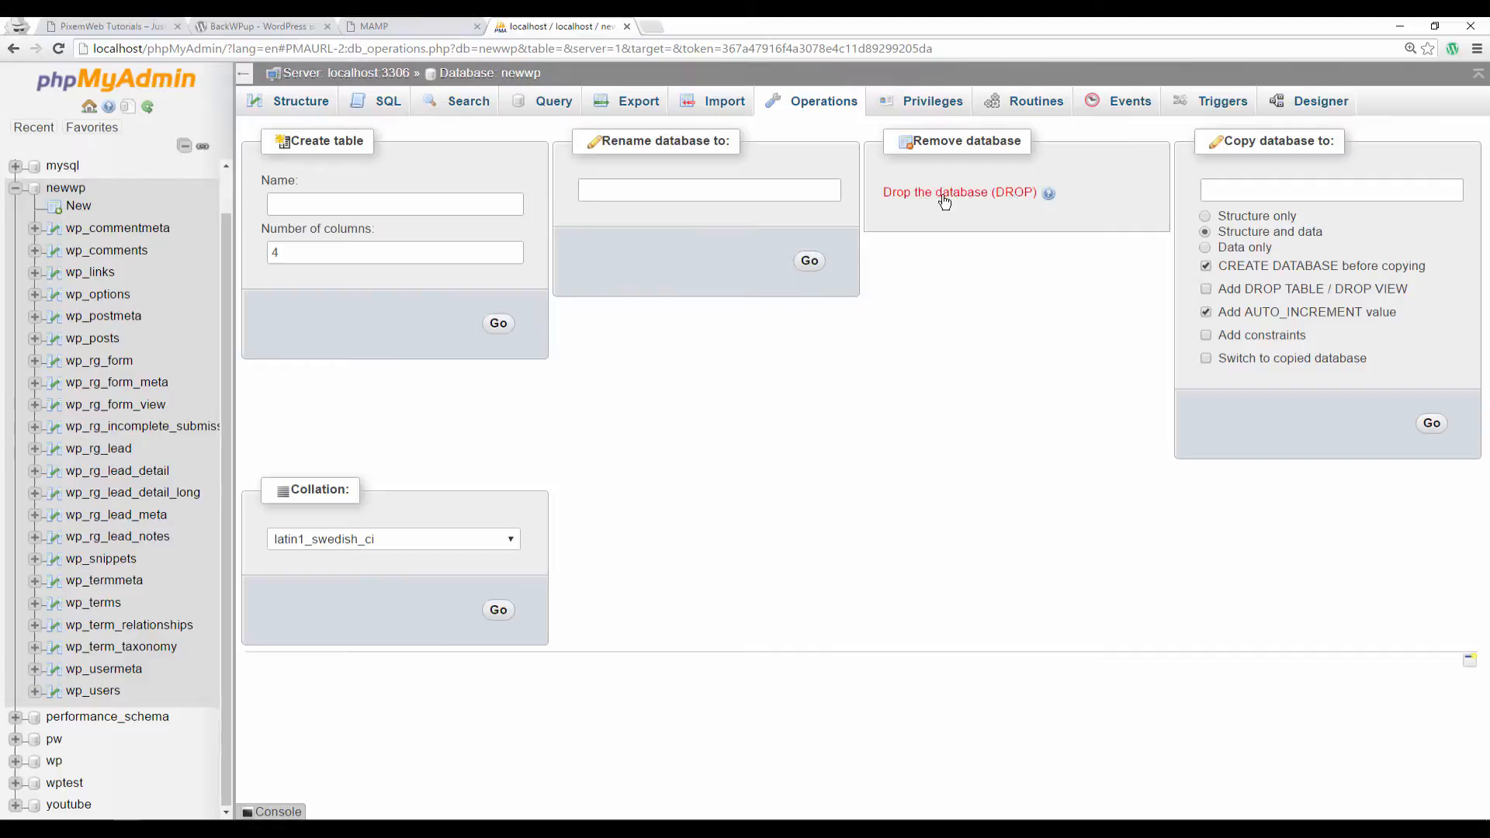
click(960, 193)
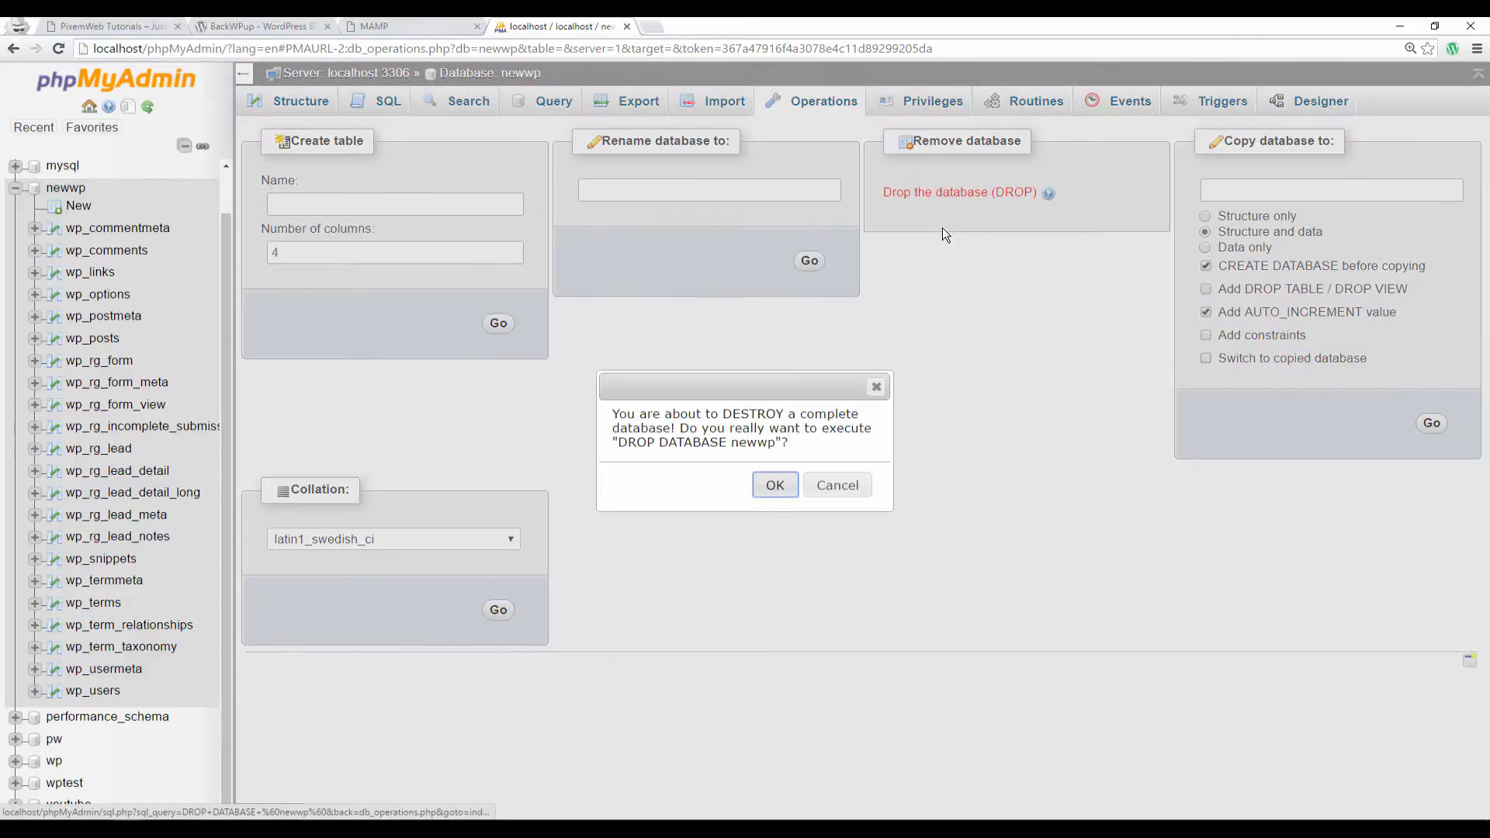
click(775, 485)
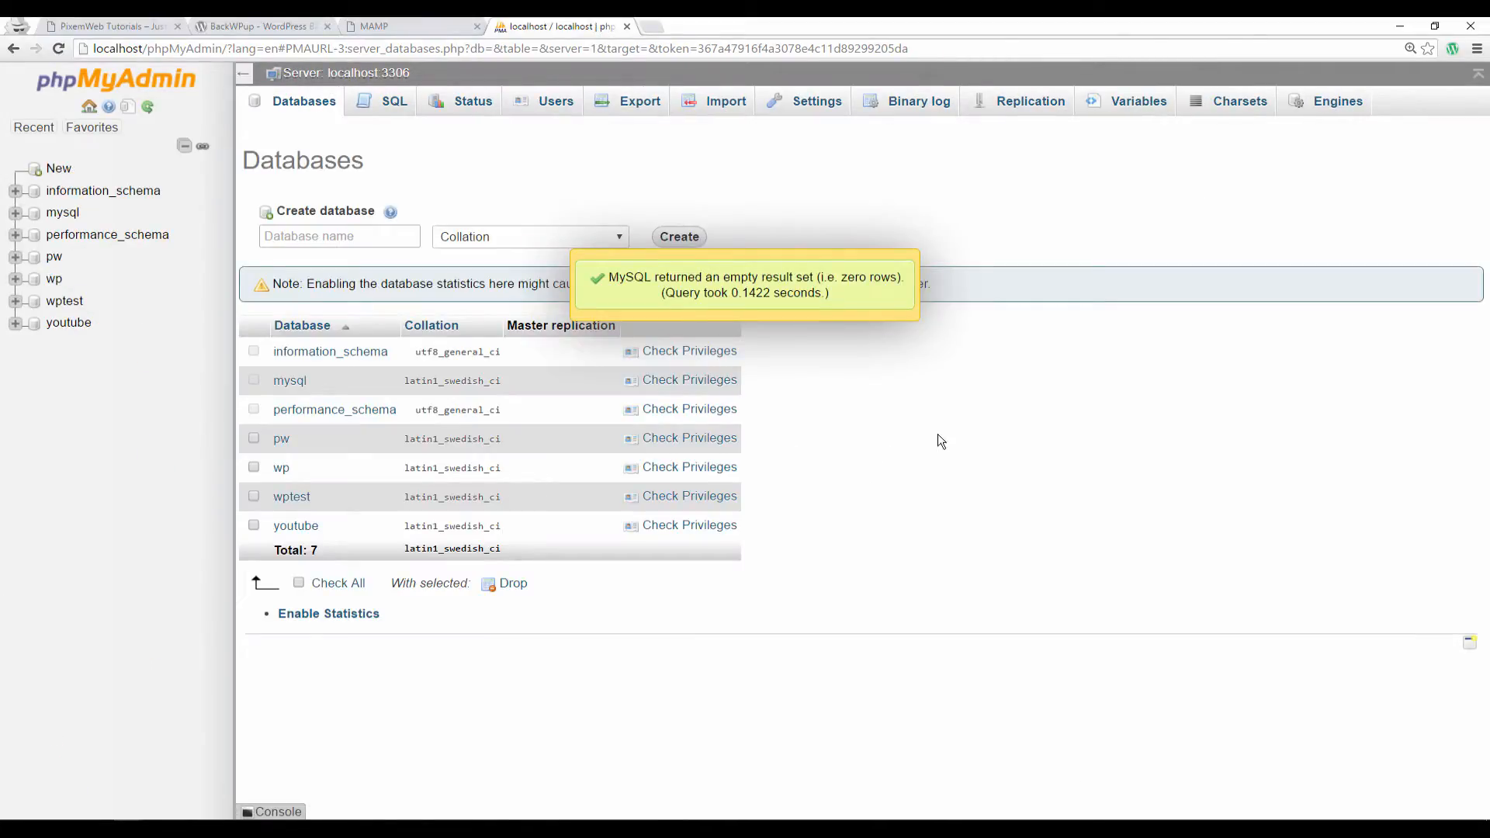
click(101, 19)
click(59, 48)
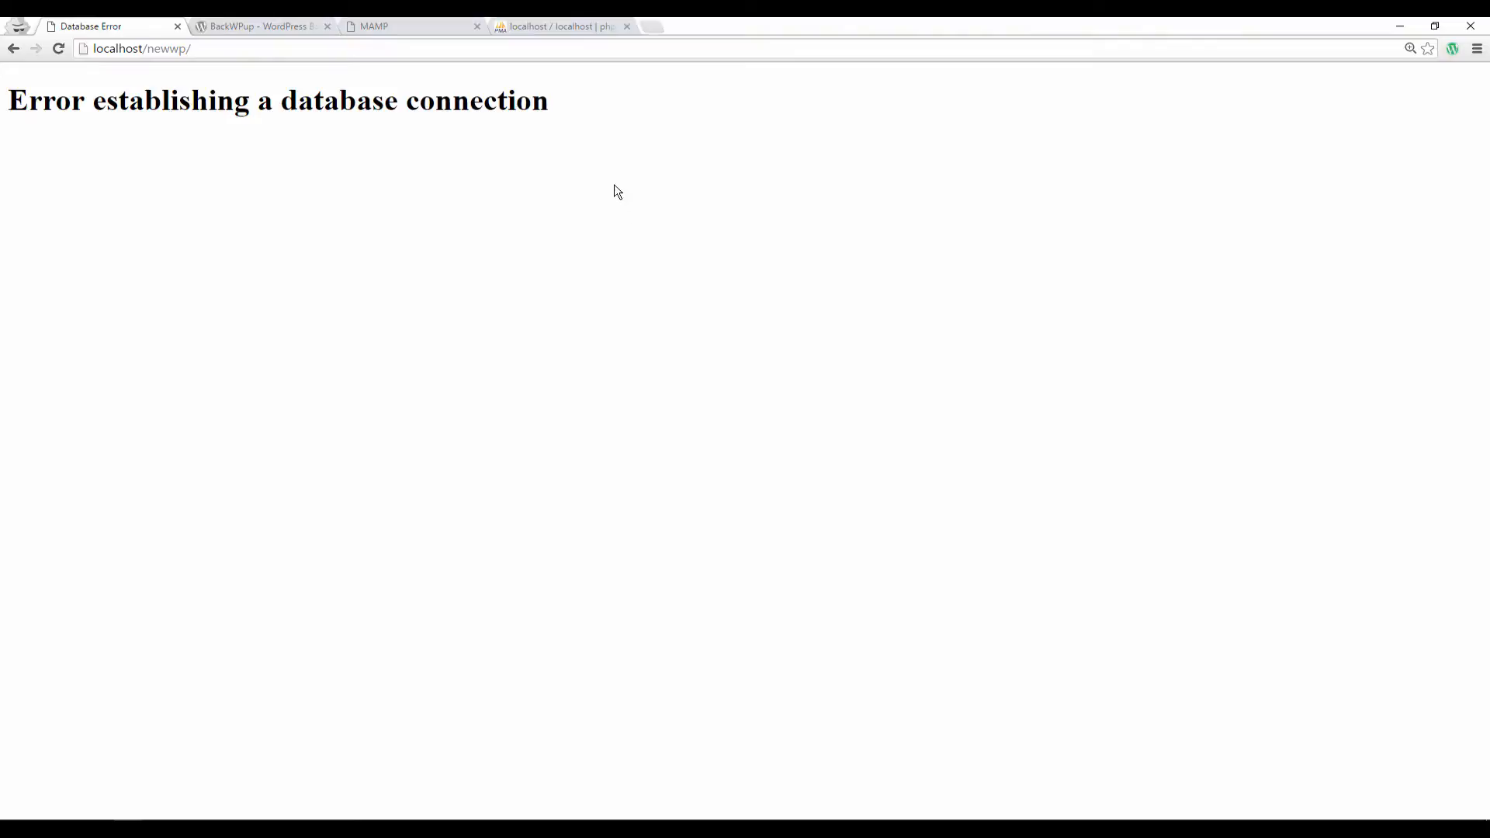
Return to phpMyAdmin and create a new database named newwp.
click(552, 26)
click(316, 233)
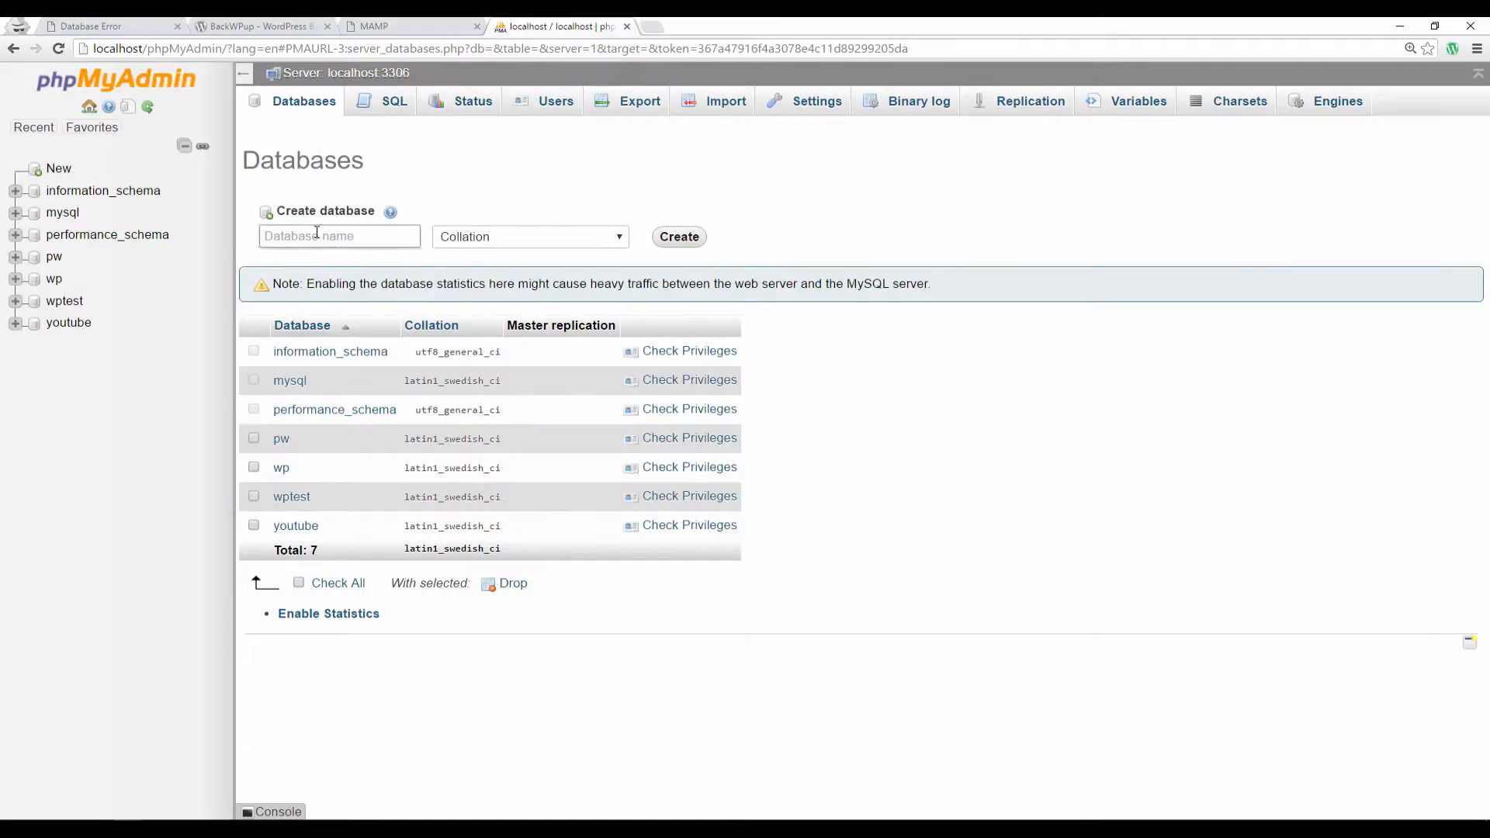
text(newwp)
click(680, 237)
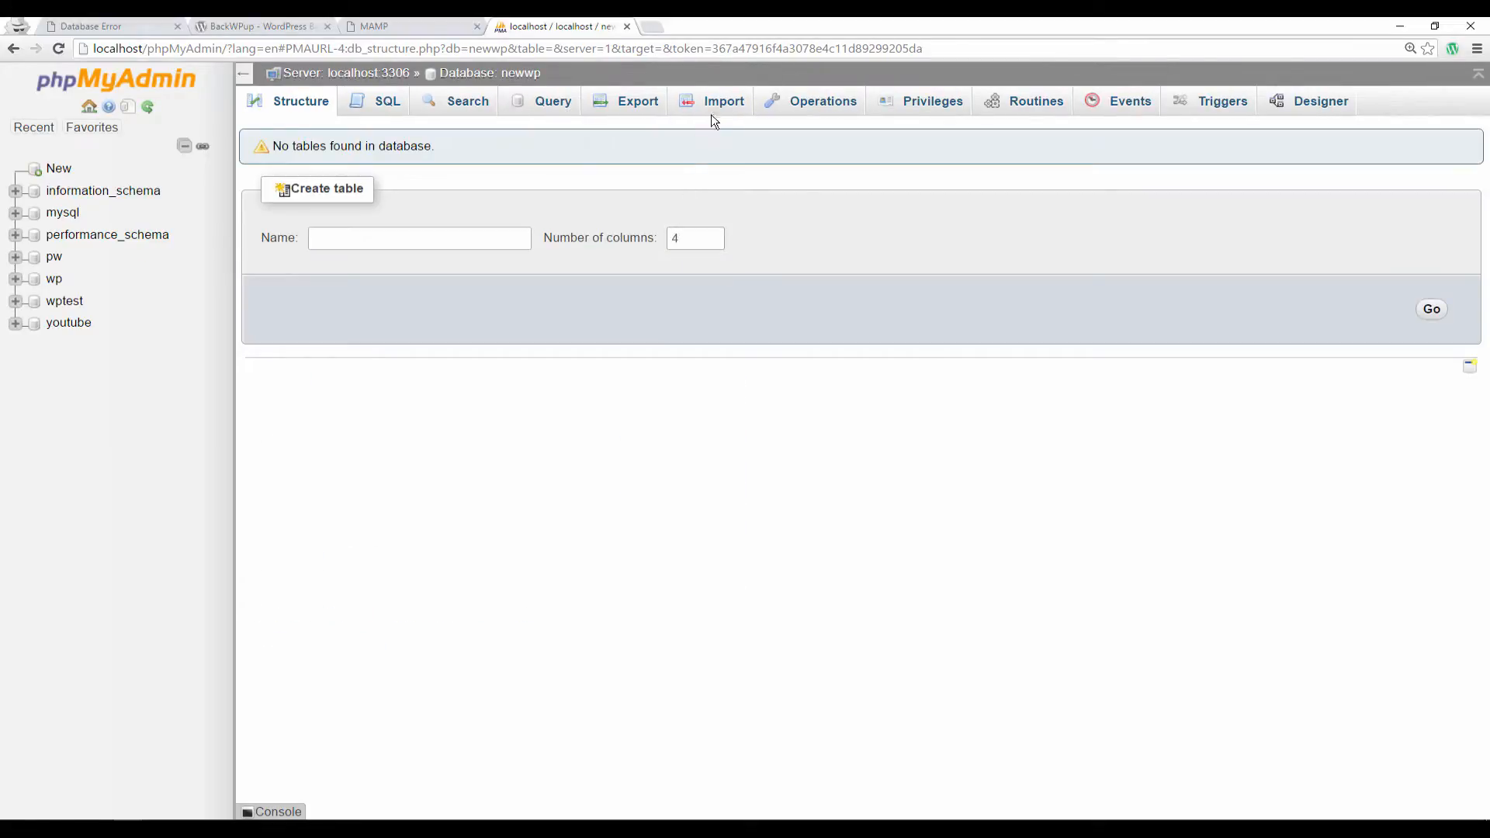
Import the newwp.sql backup file into the newwp database in SQL format with the utf-8 character set.
click(725, 113)
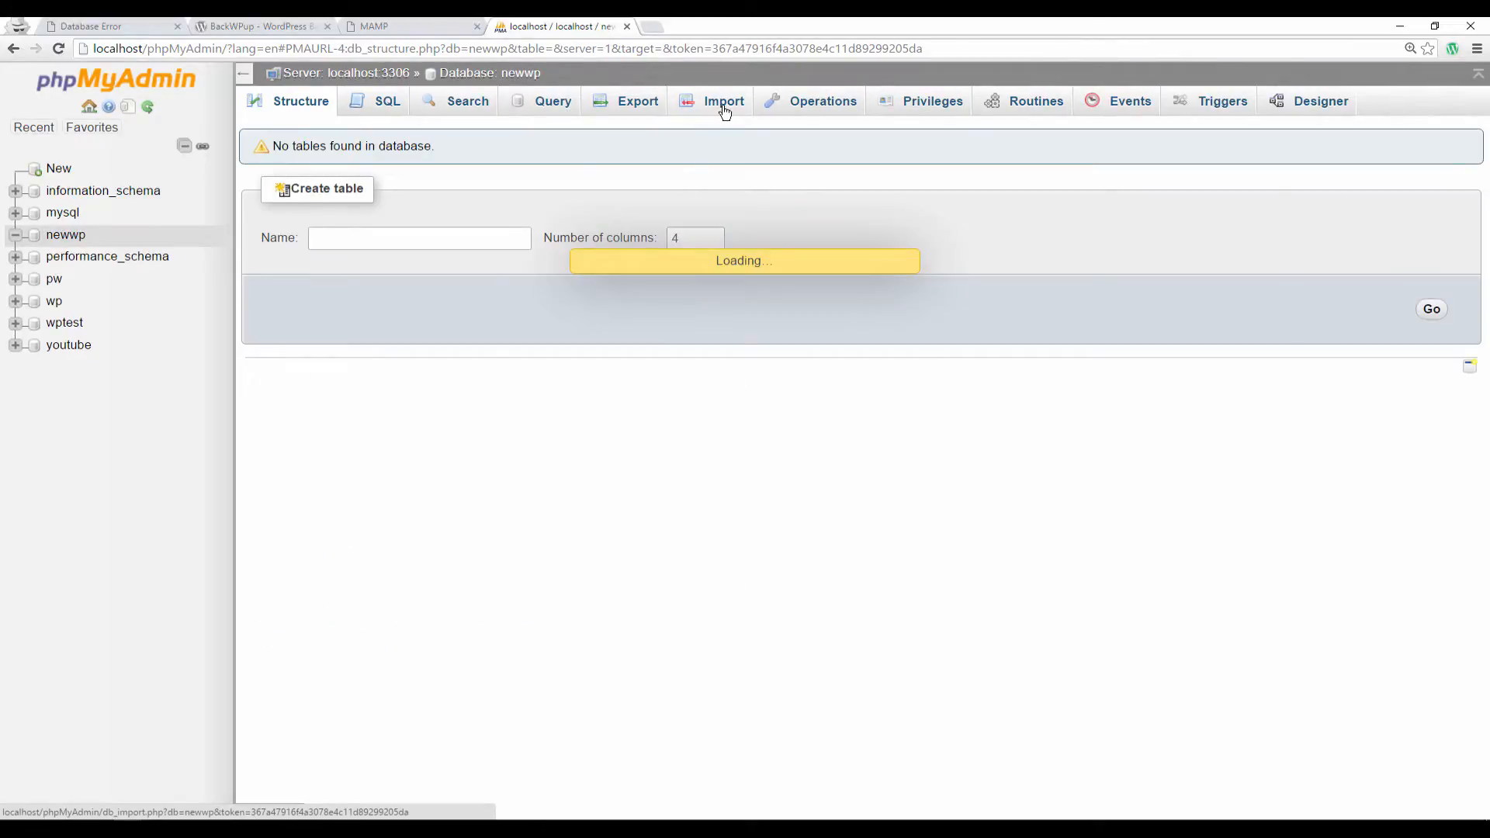
click(435, 288)
double_click(459, 299)
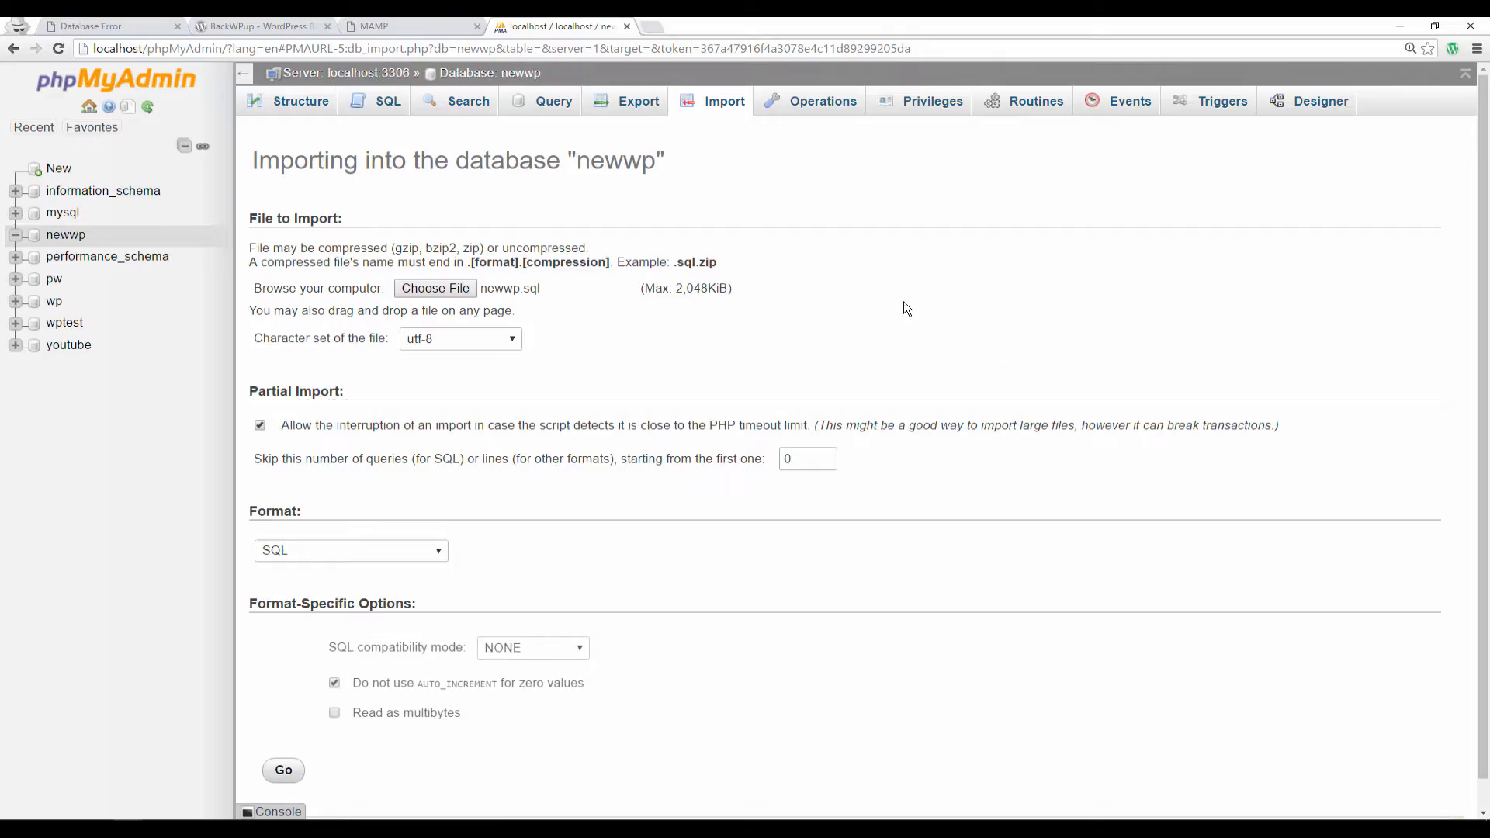
scroll(606, 346, down, 1)
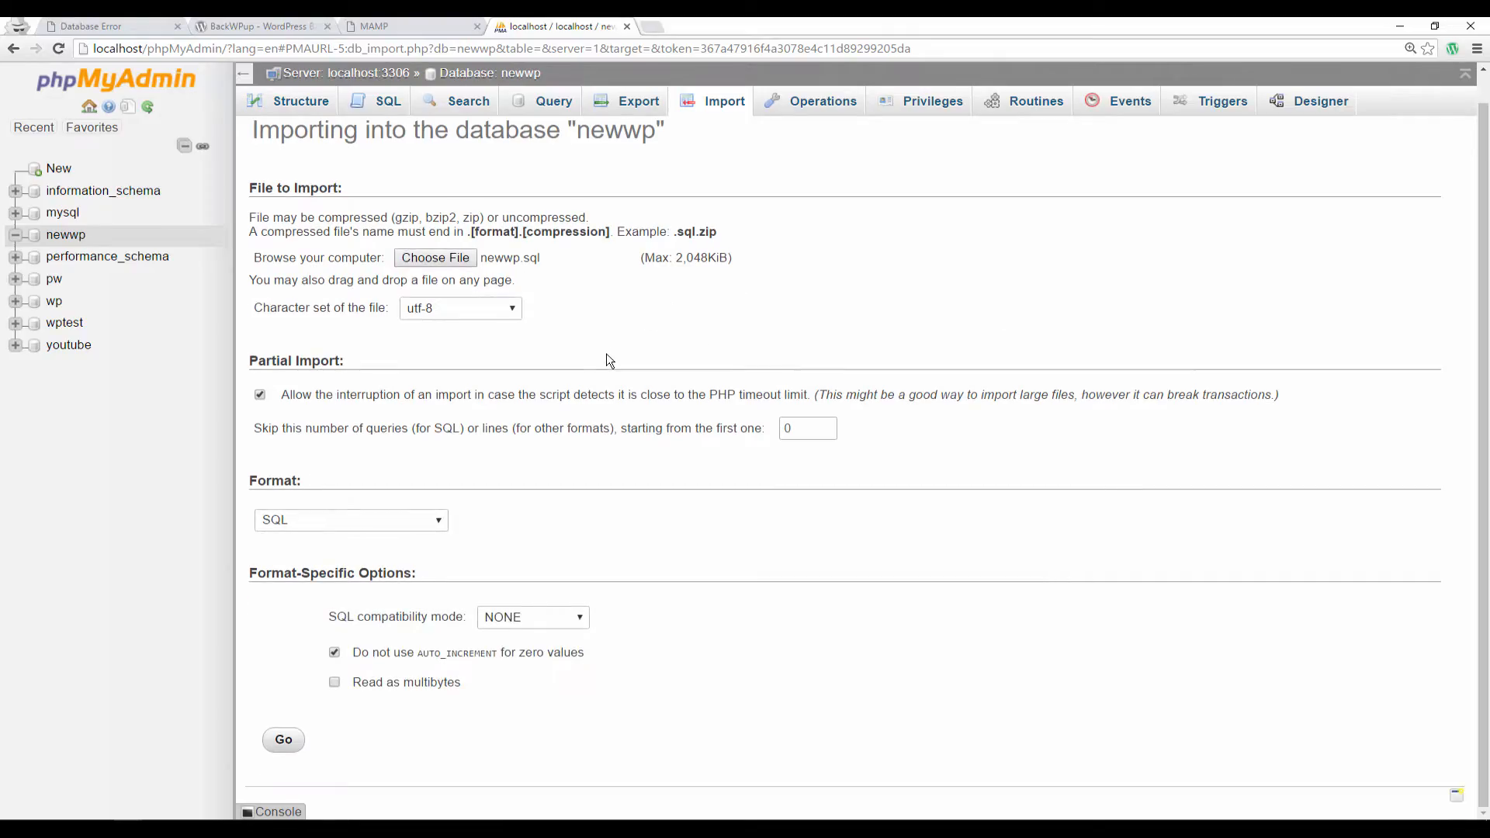
click(283, 740)
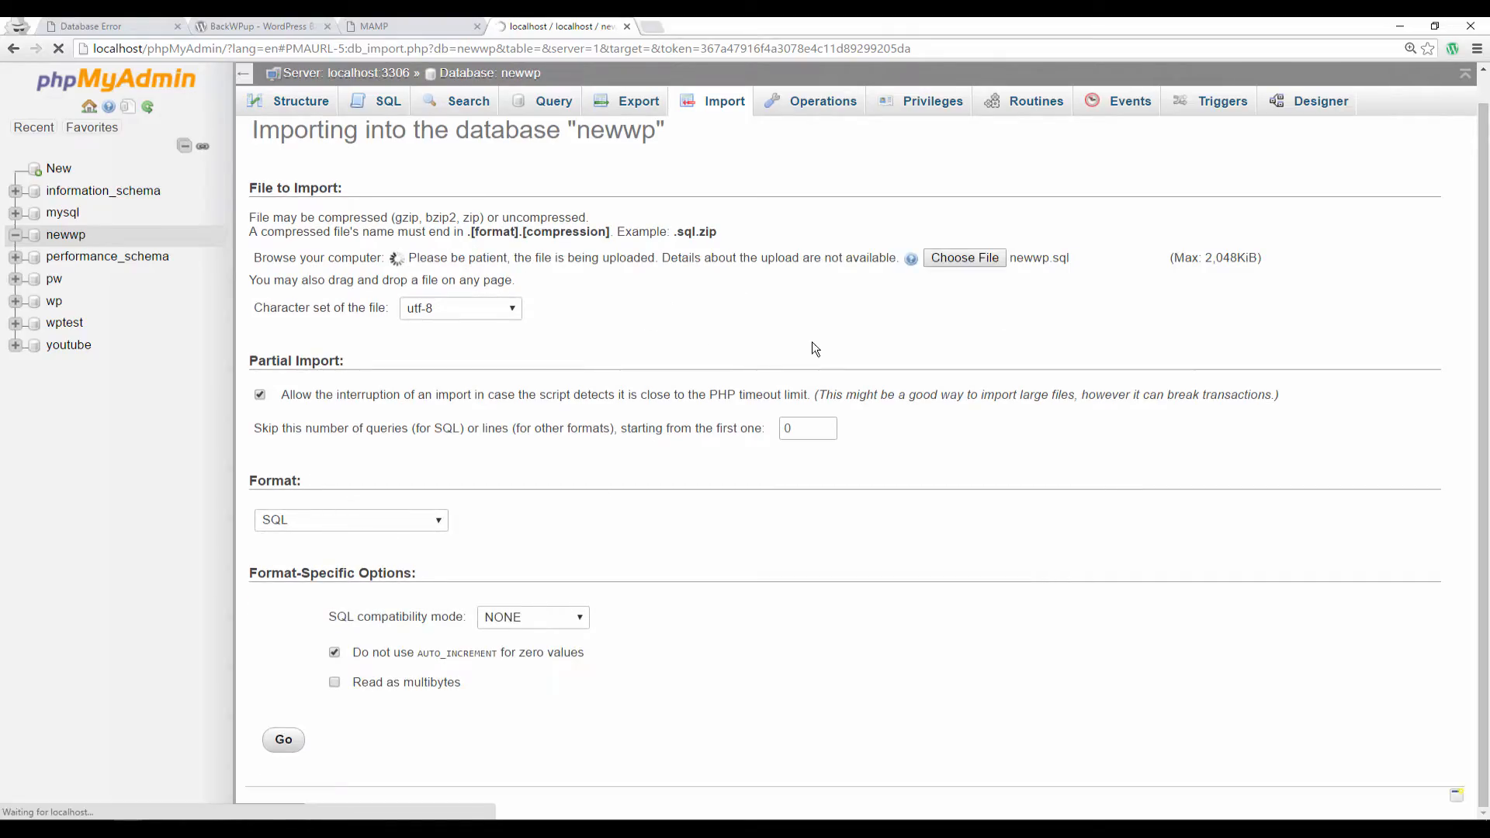
Reload the site's home page and check its slider and featured content after the database import.
click(124, 26)
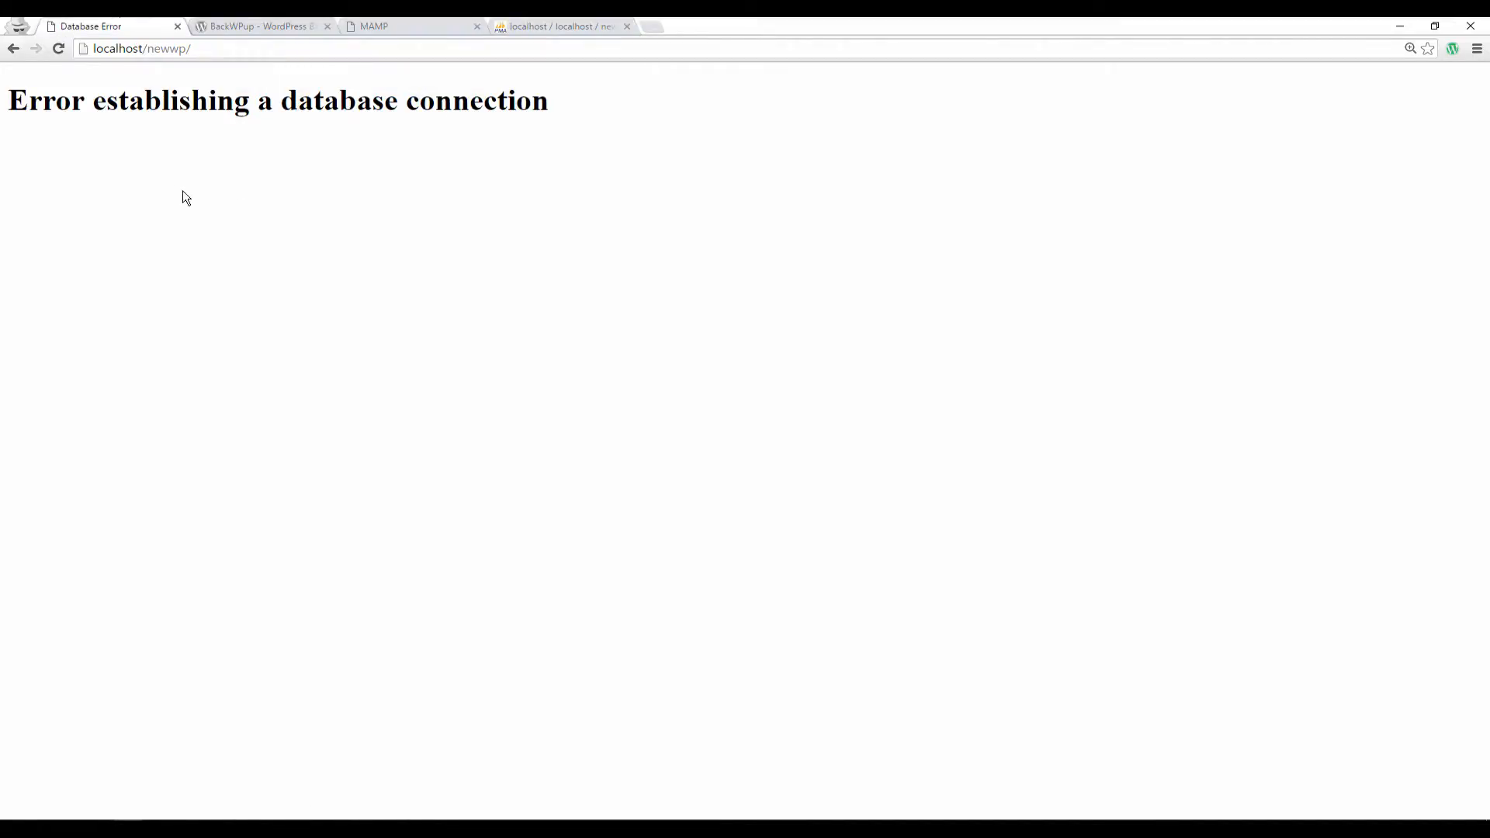
click(58, 48)
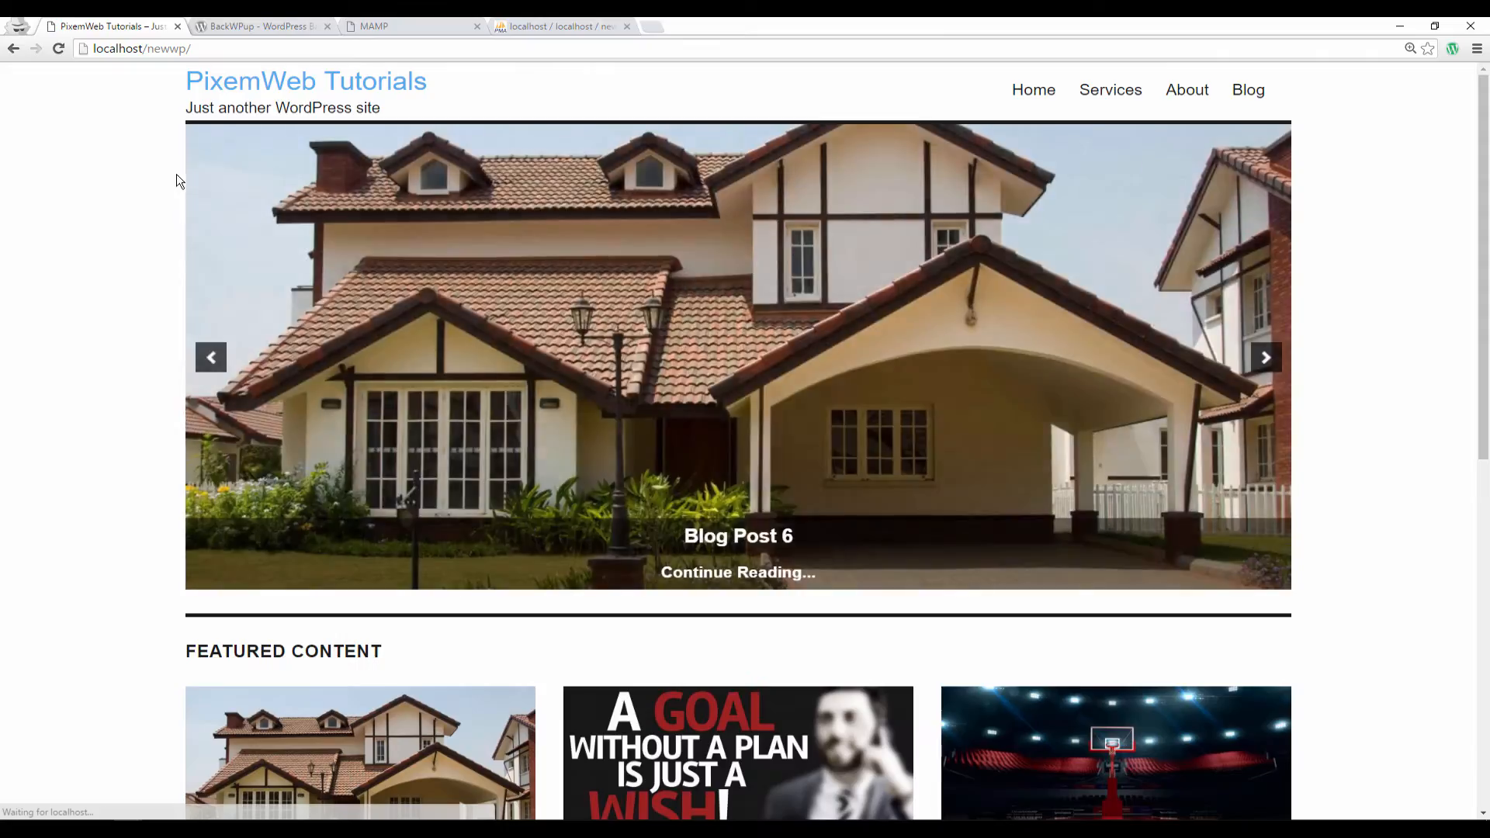
scroll(154, 272, down, 9)
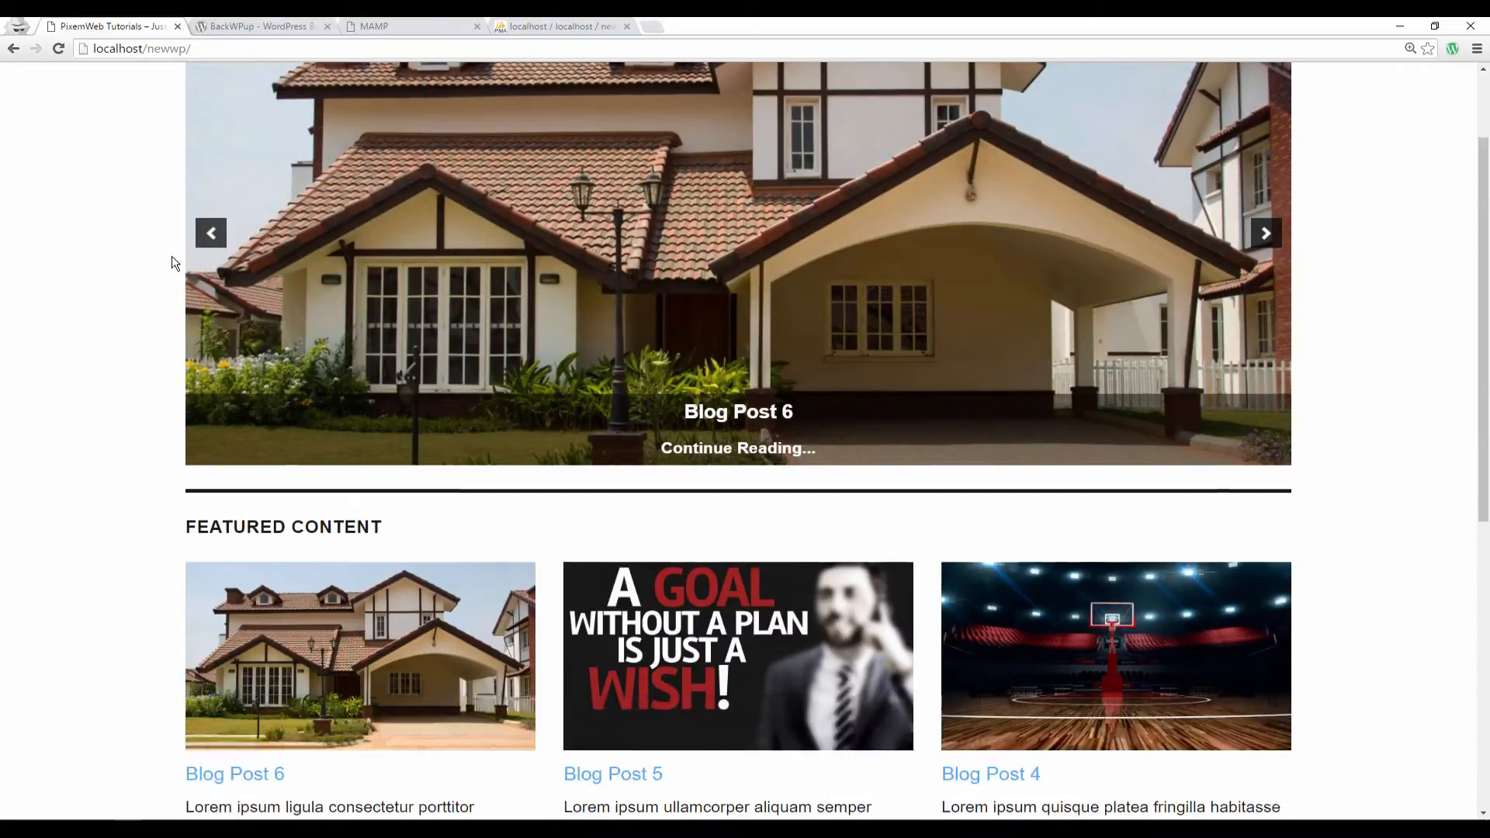
scroll(153, 272, up, 9)
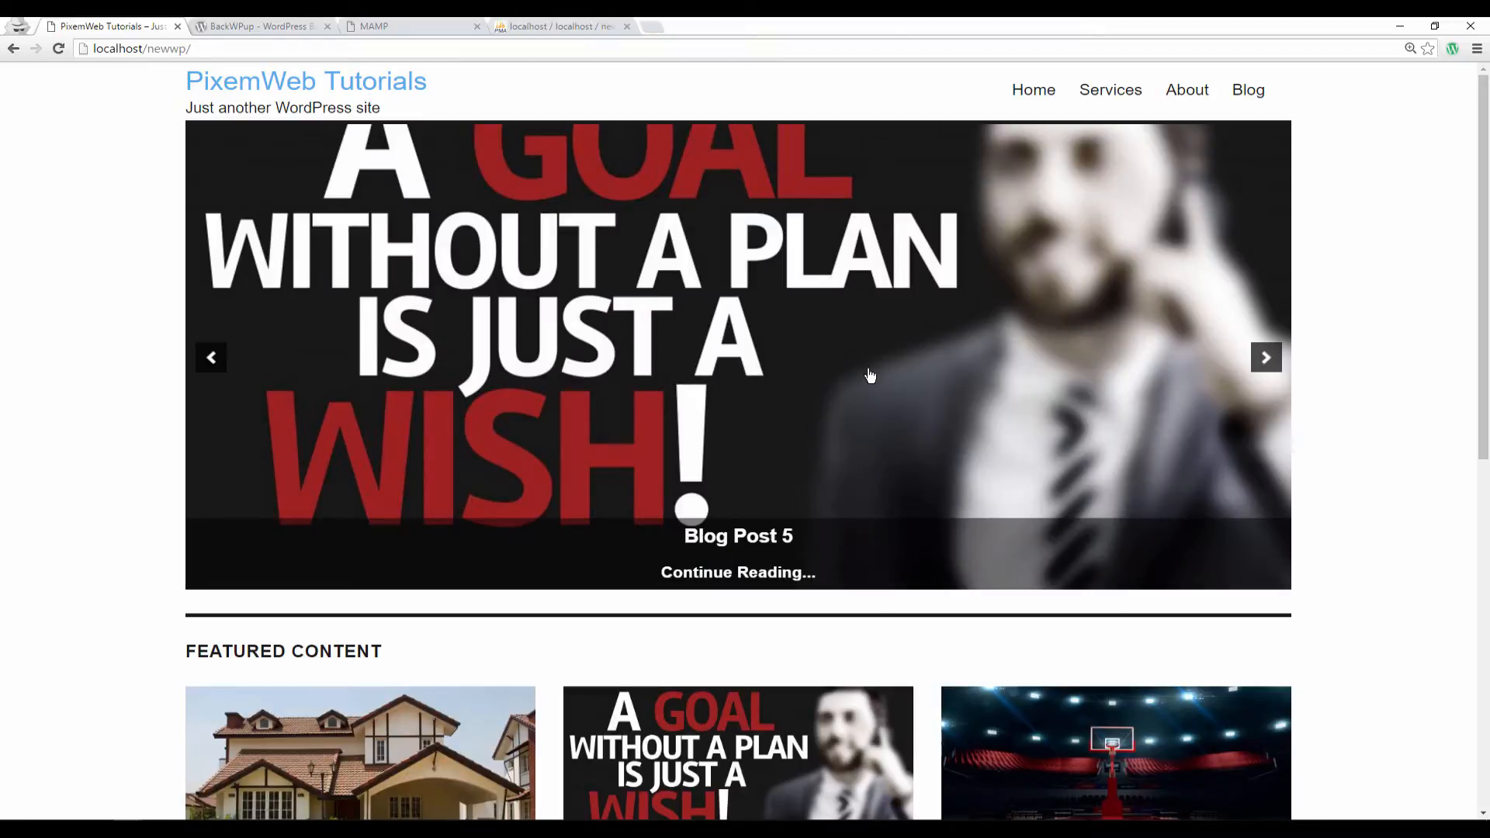
scroll(872, 372, down, 6)
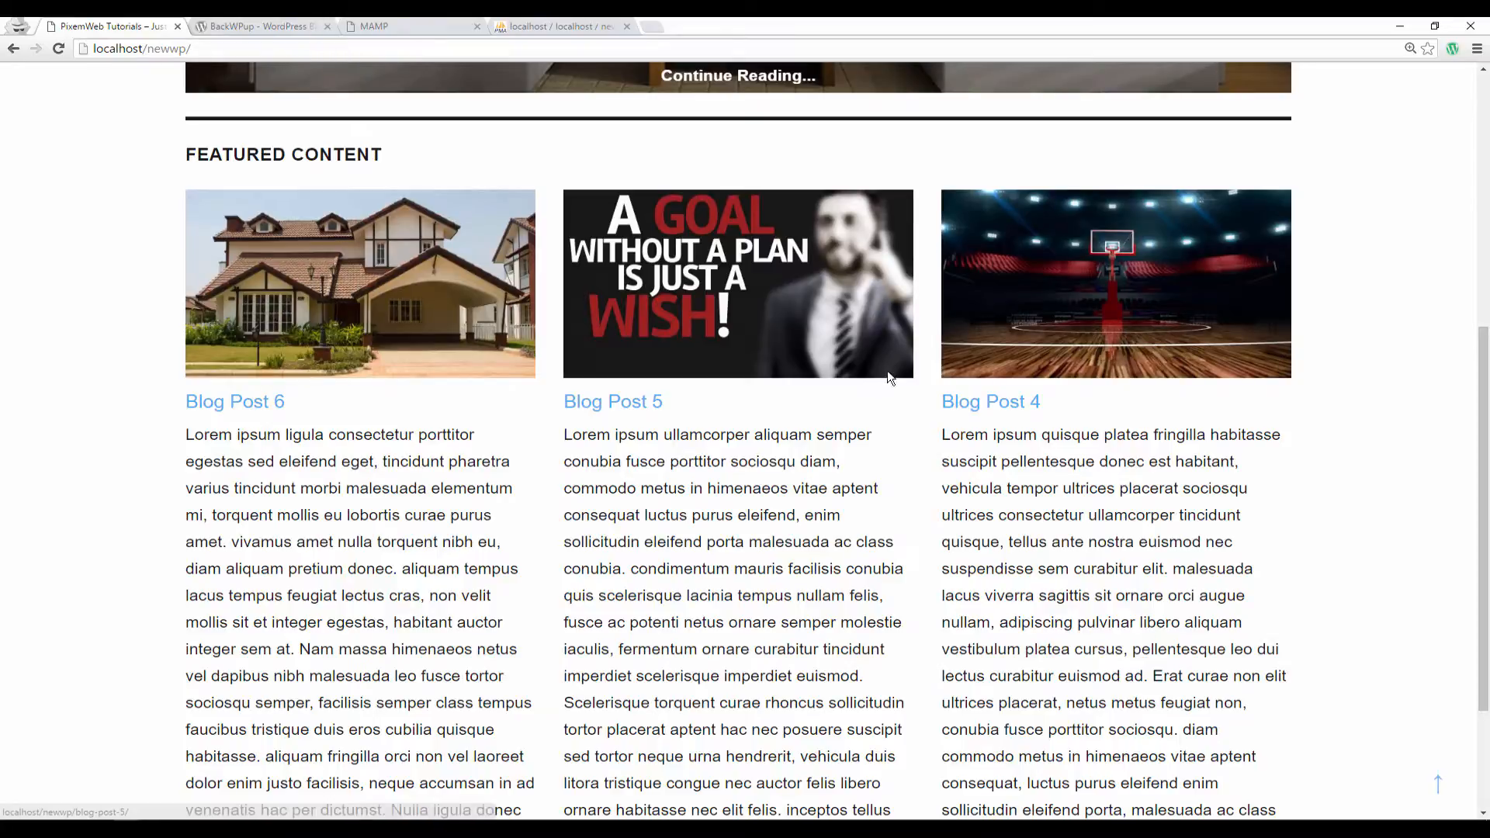
scroll(888, 370, up, 6)
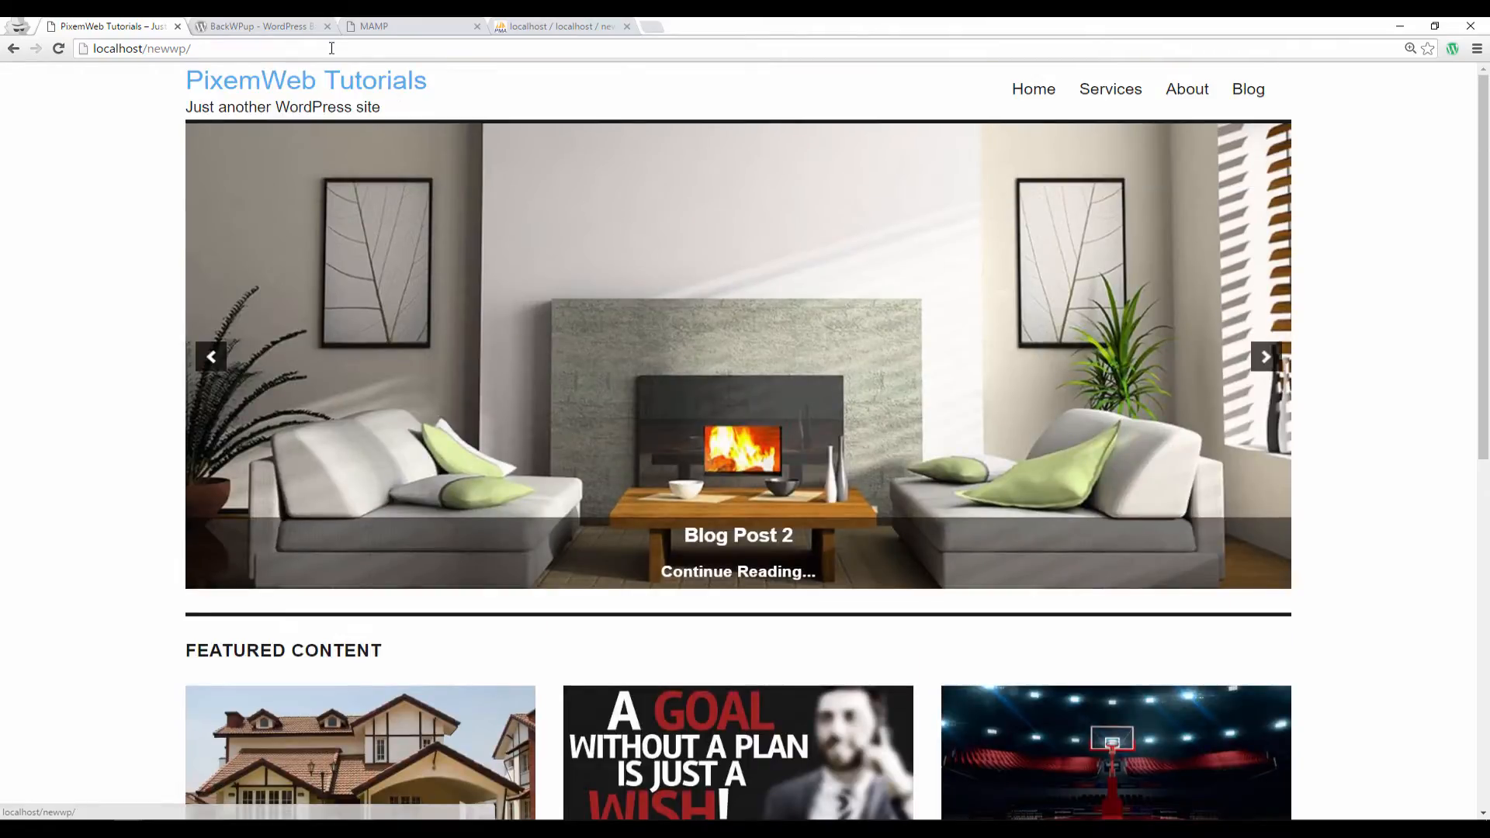
Open the site's admin dashboard at localhost/newwp/wp-admin and go back to the front end.
click(363, 51)
click(363, 51)
text(wp-admin)
key(Return)
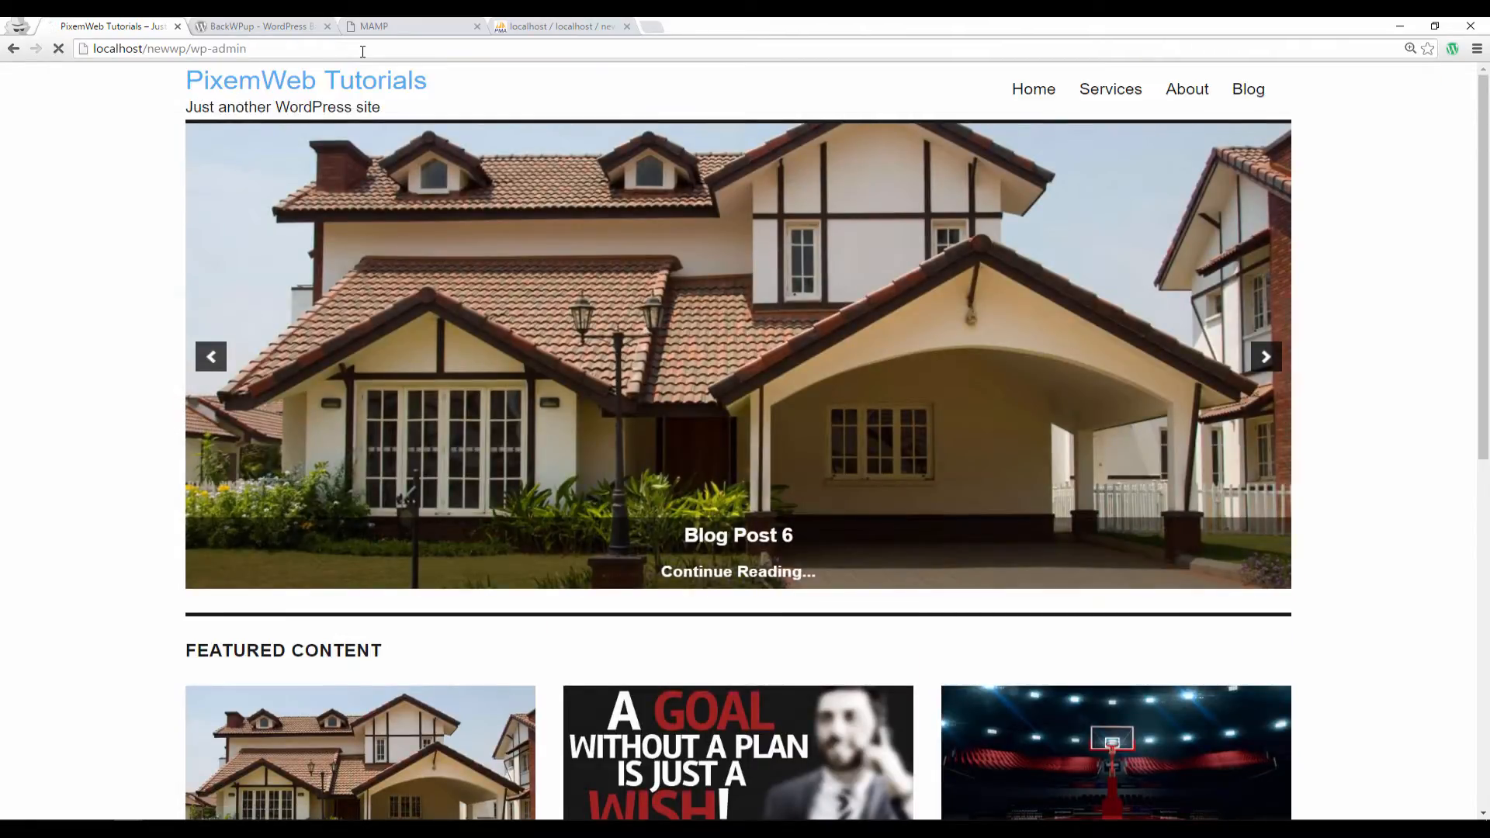
key(Return)
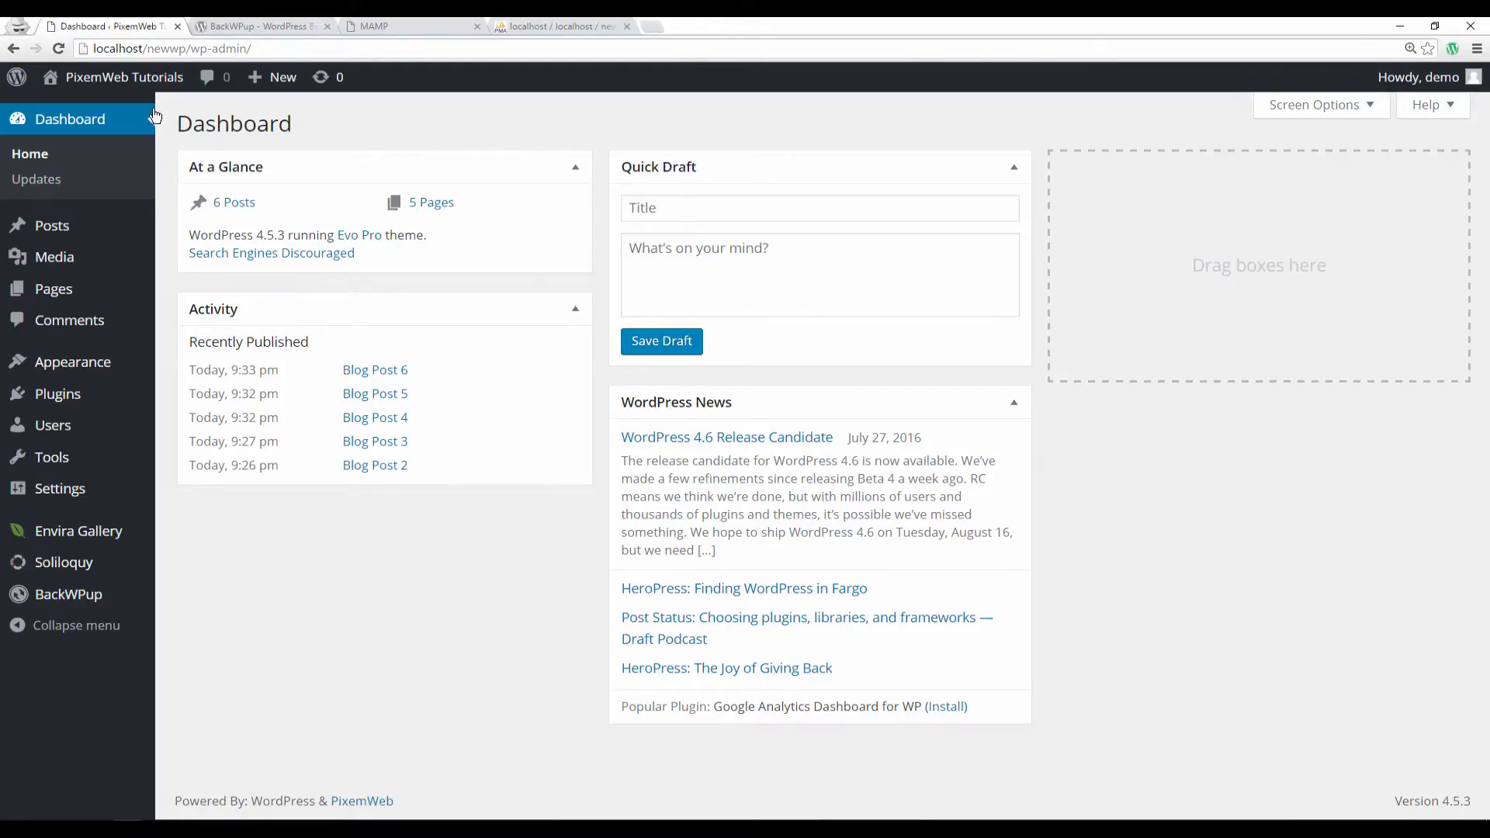
mouse_move(143, 81)
click(101, 111)
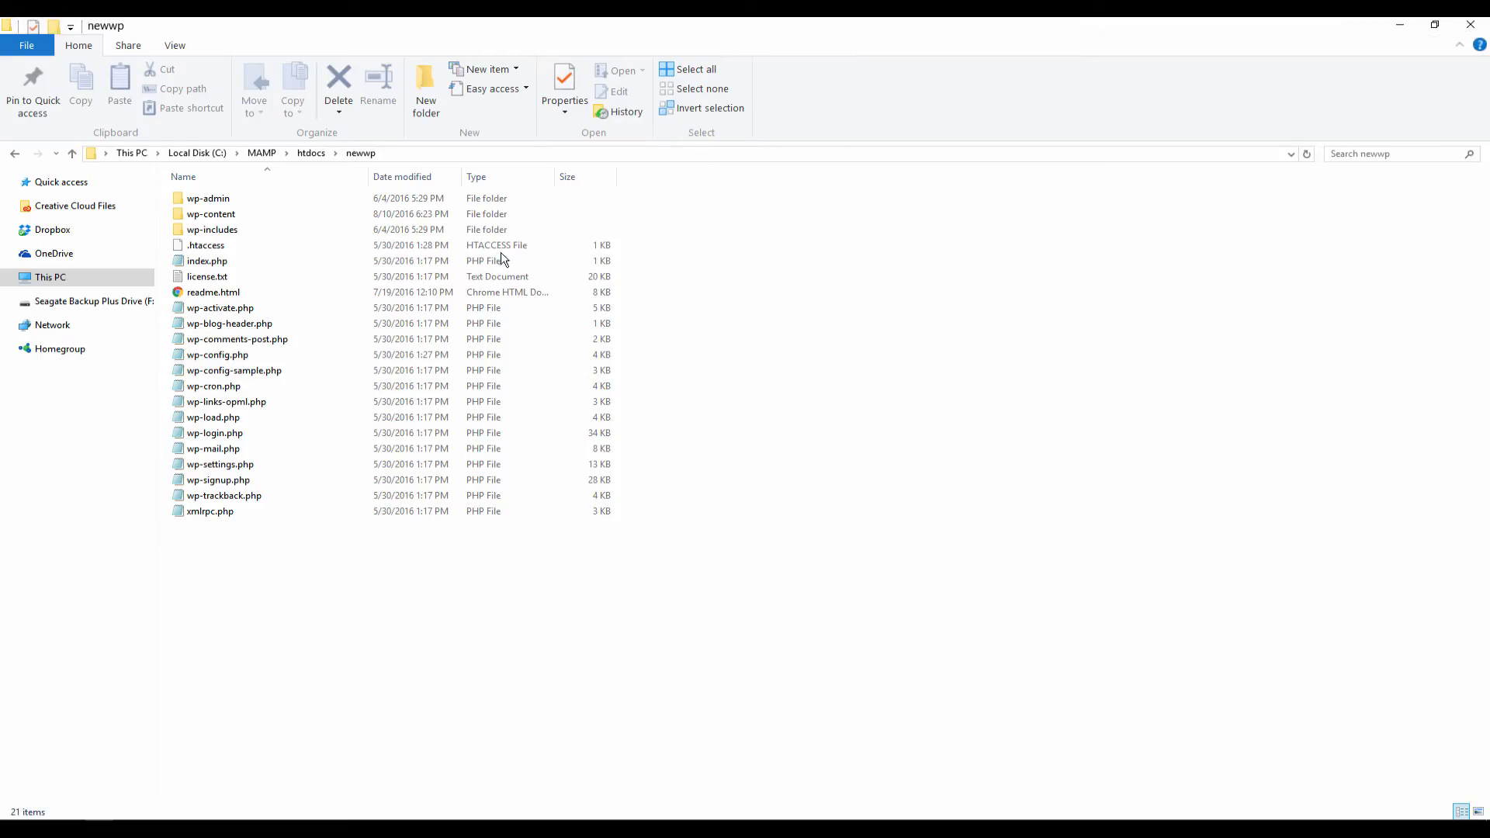
Delete the newwp site folder from C:\MAMP\htdocs.
click(311, 153)
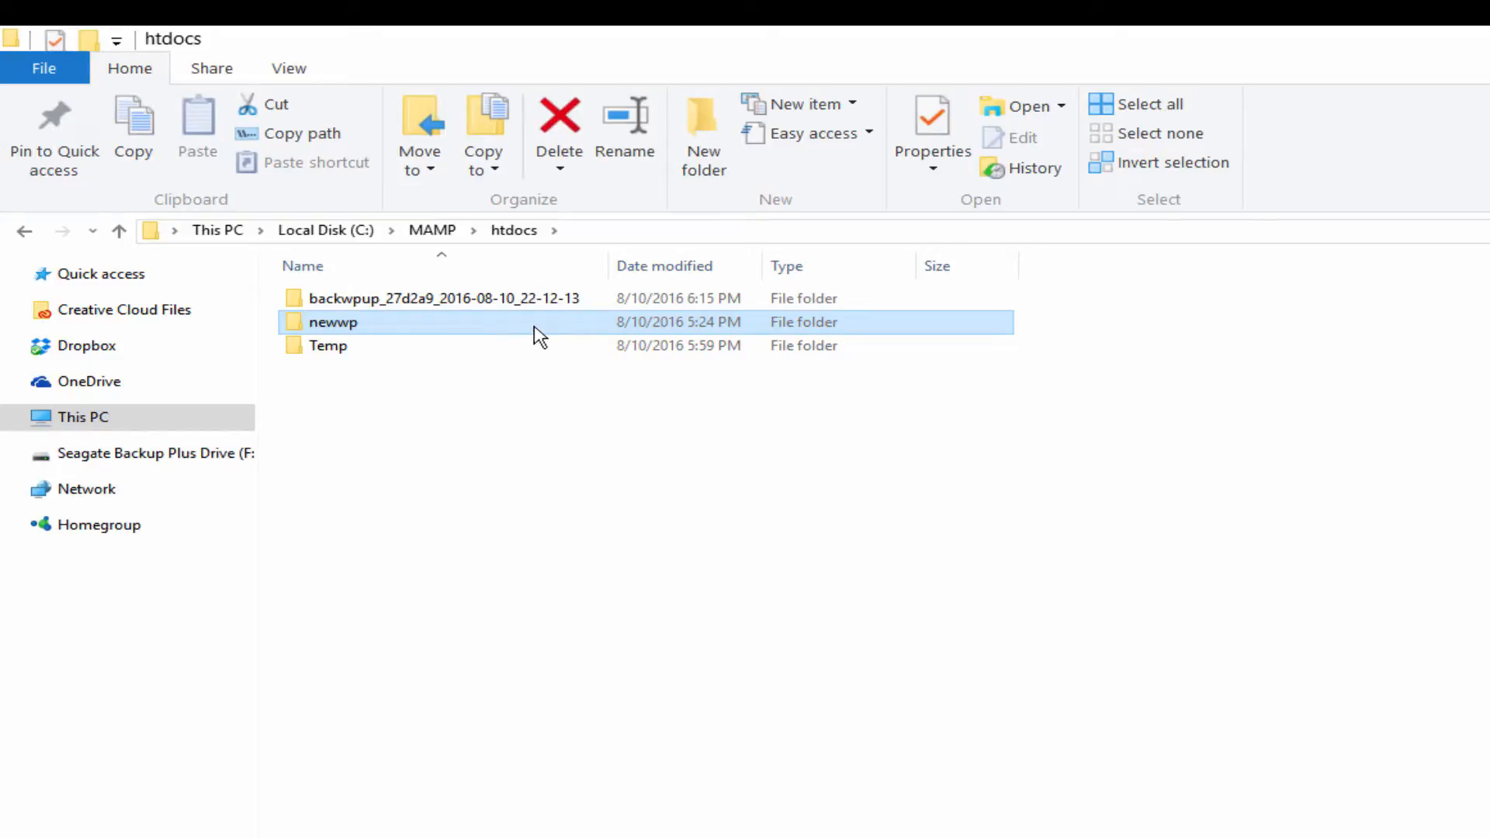
mouse_move(518, 332)
click(568, 118)
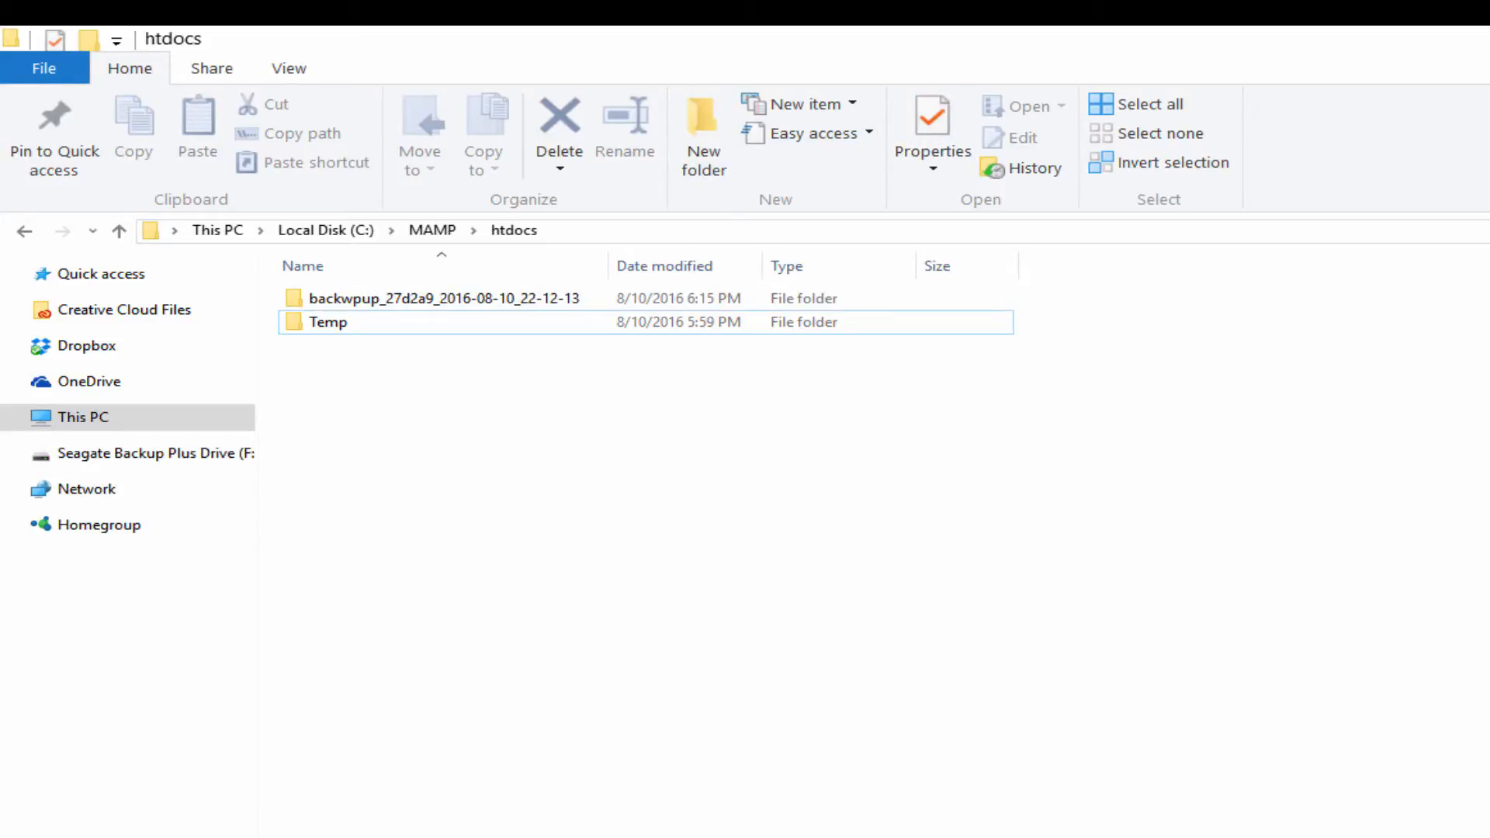
Switch to Chrome and reload localhost/newwp to check the site with its folder deleted.
key(super+Tab)
click(941, 326)
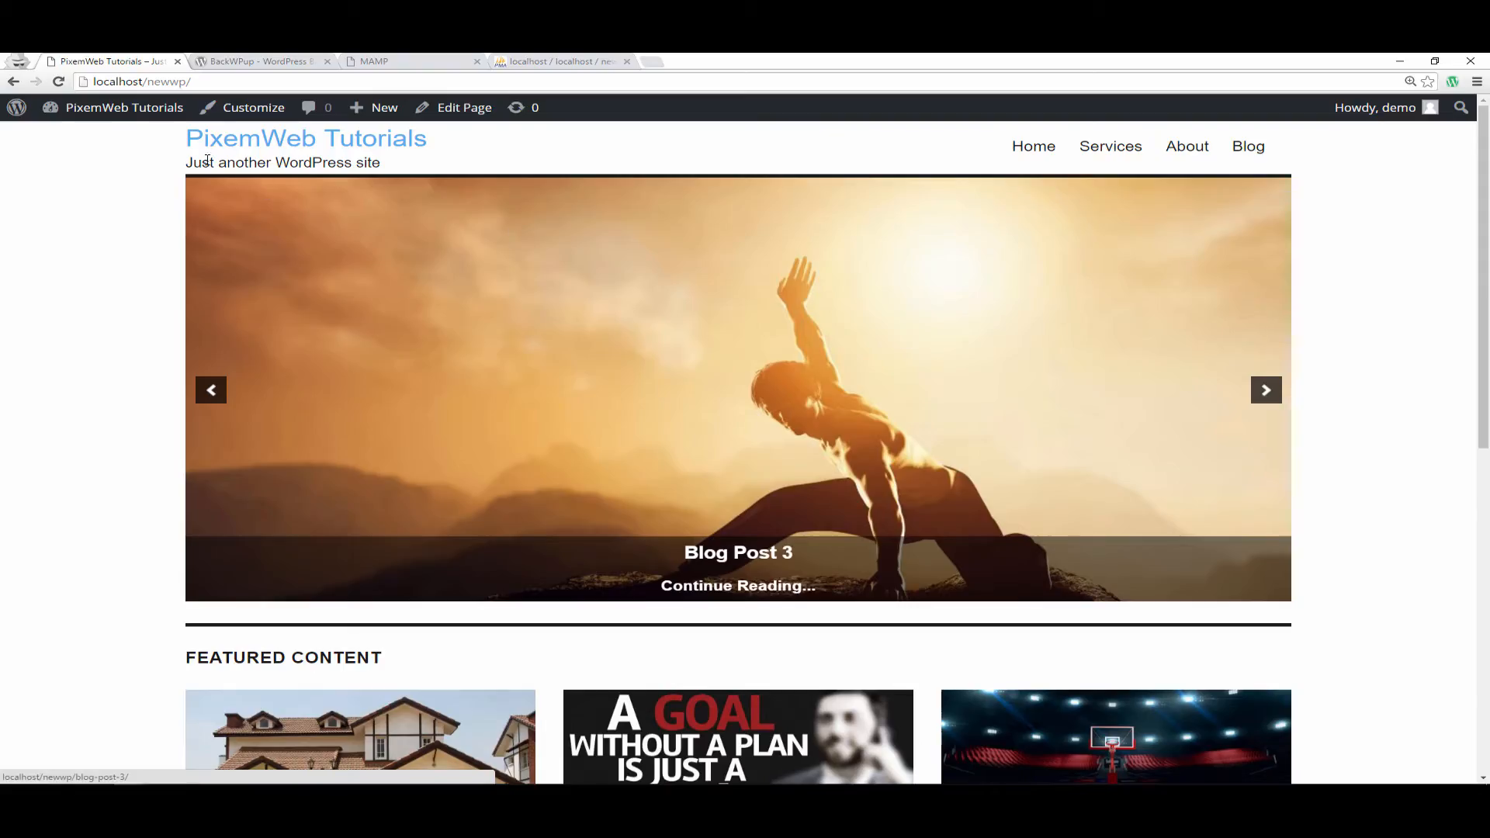
click(59, 82)
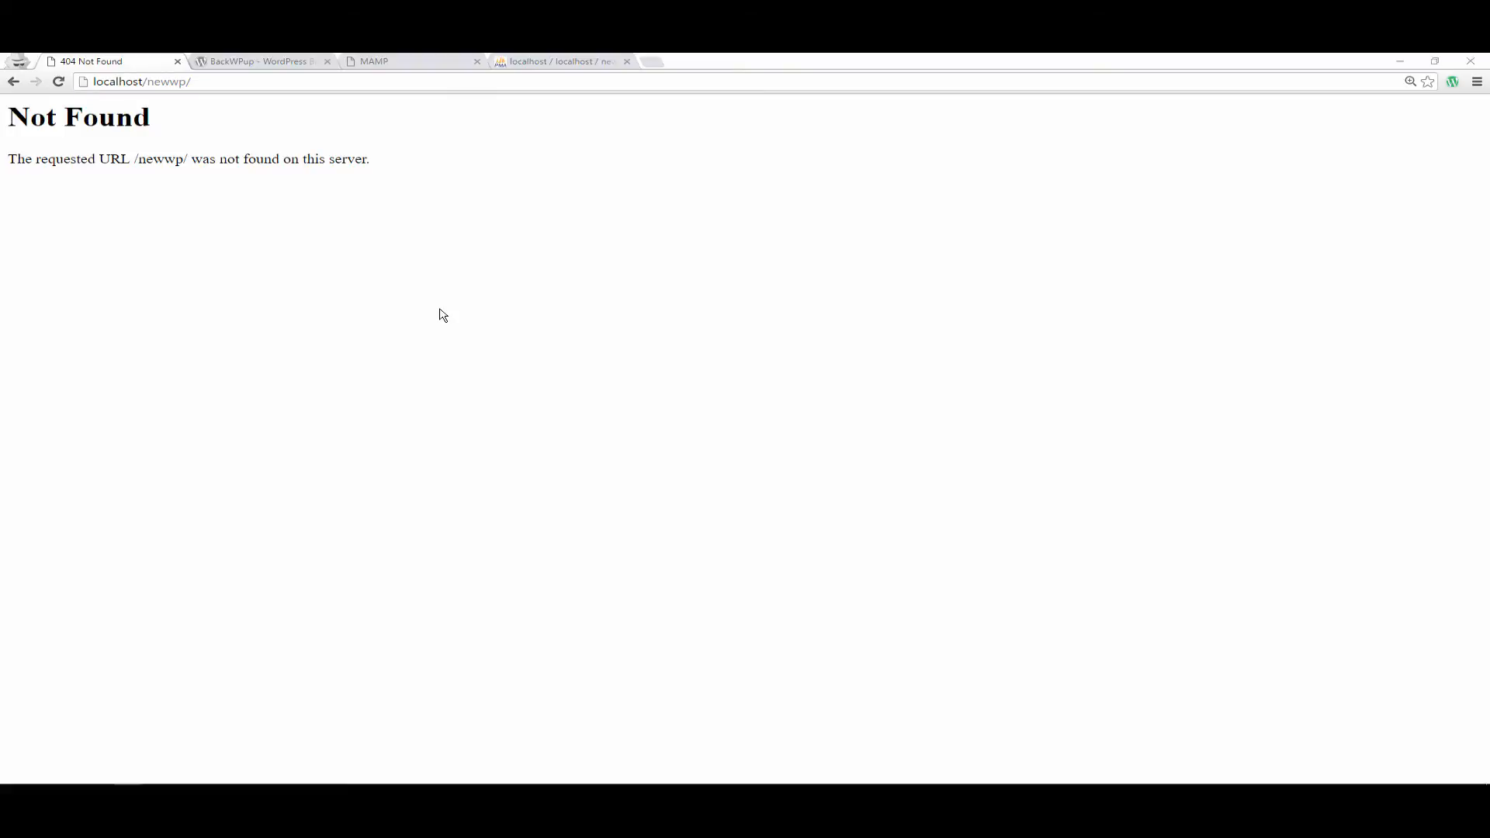
Switch back to File Explorer and copy all files and folders inside the backwpup_27d2a9_2016-08-10_22-12-13 backup folder.
key(super+Tab)
click(862, 365)
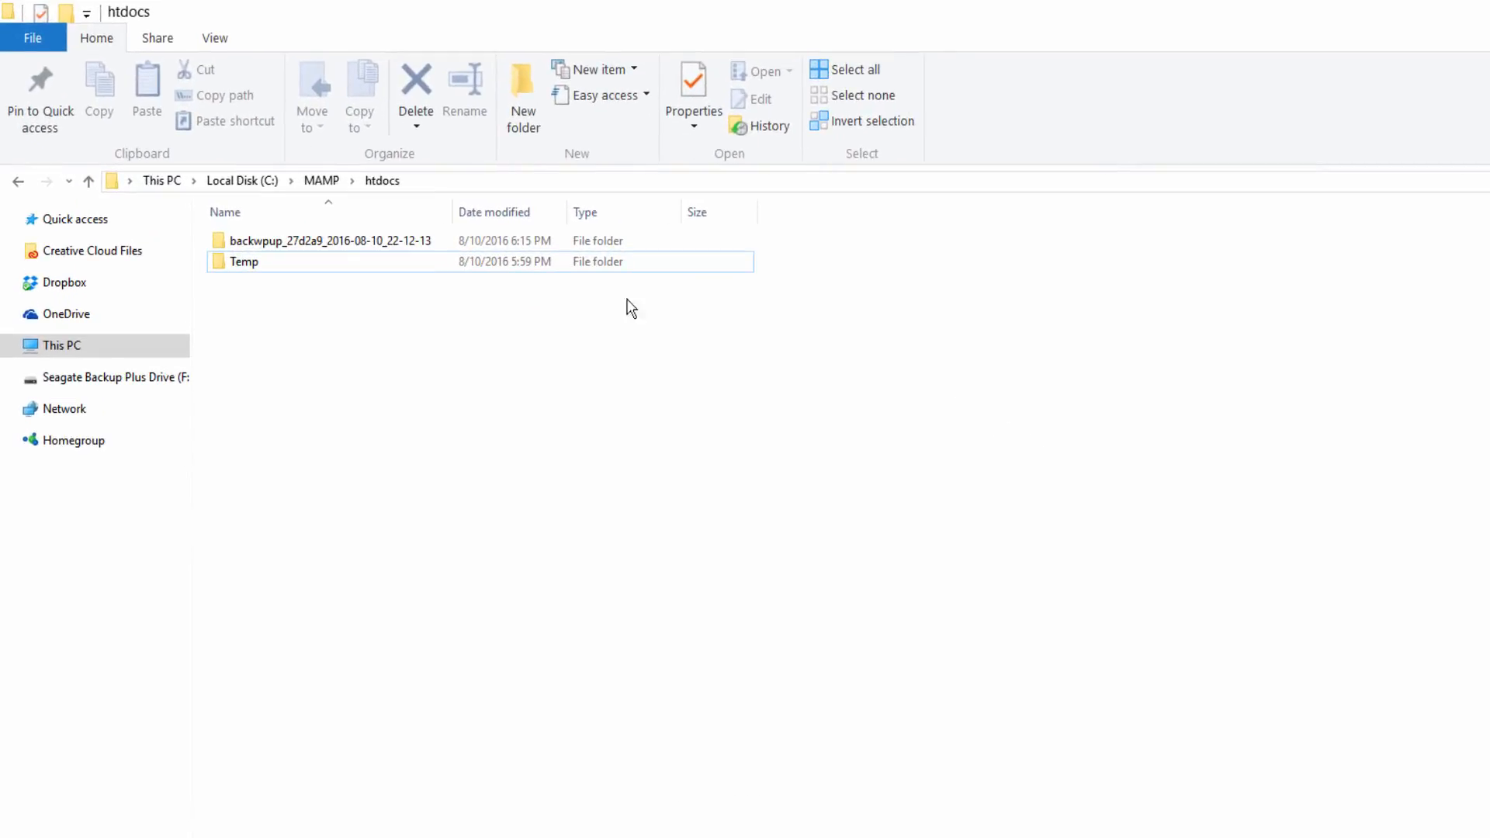
double_click(386, 242)
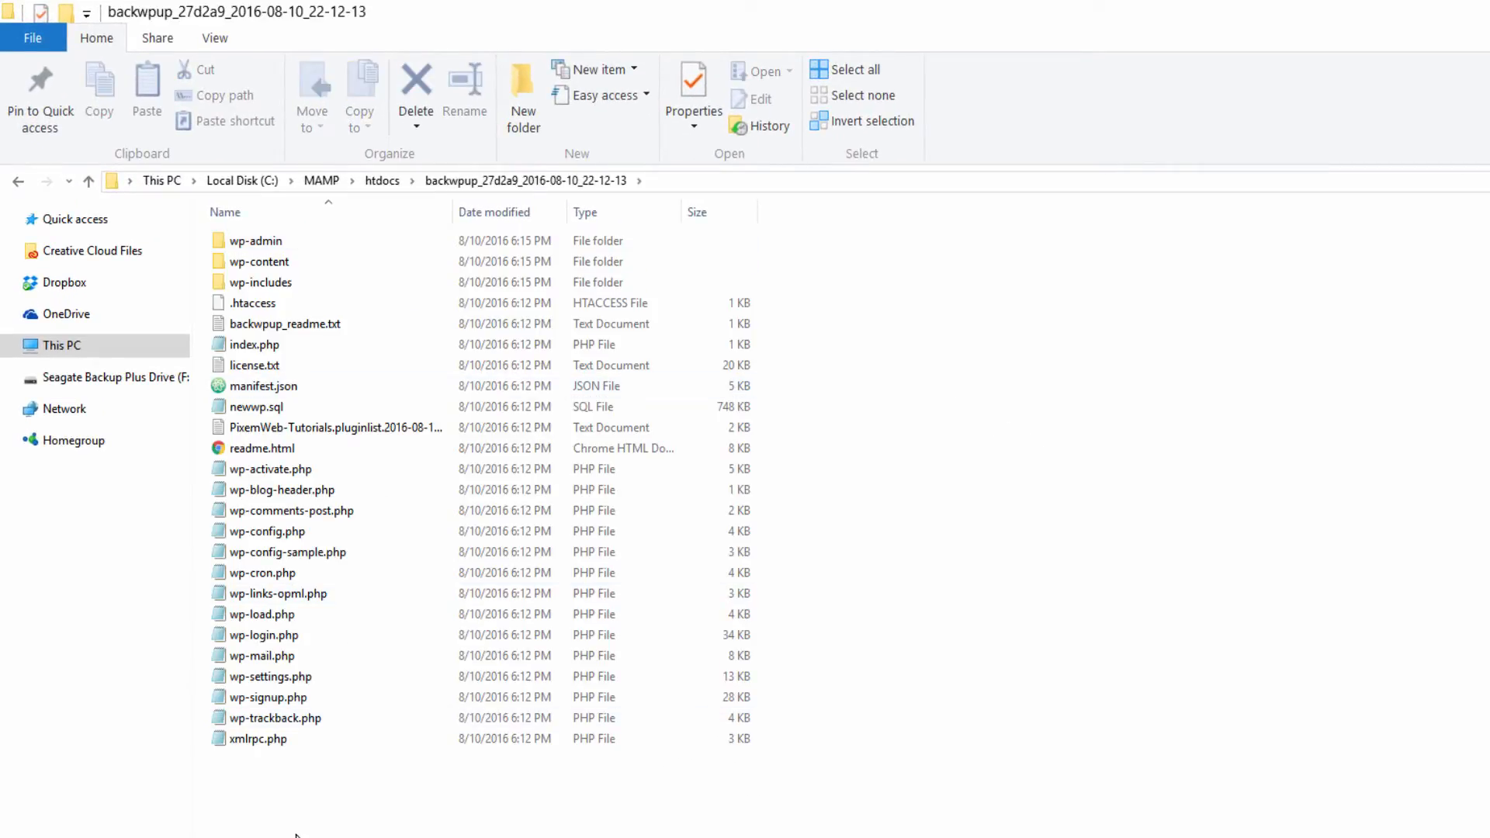
key(ctrl+a)
right_click(353, 282)
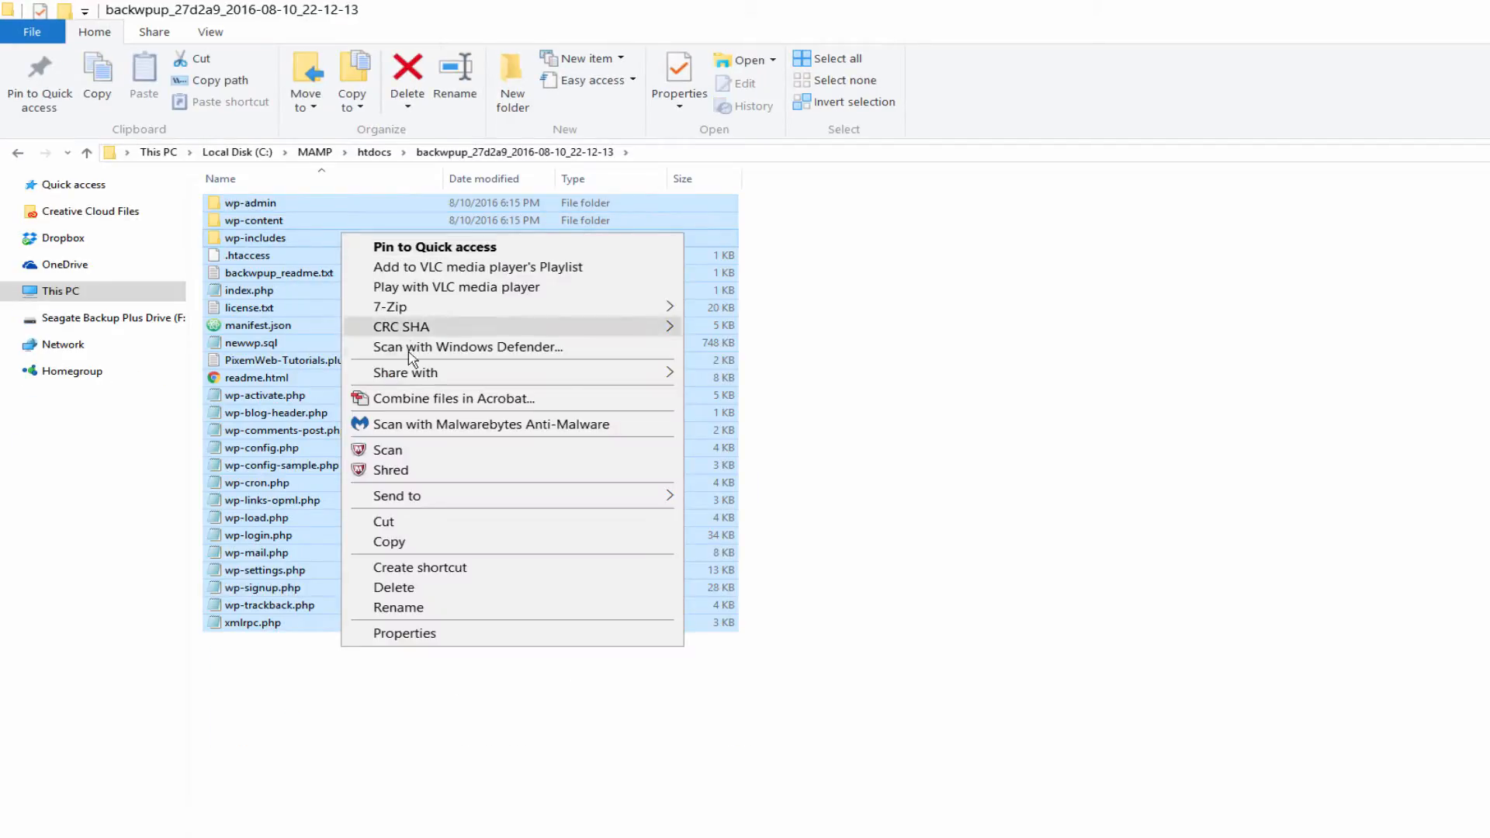
click(392, 542)
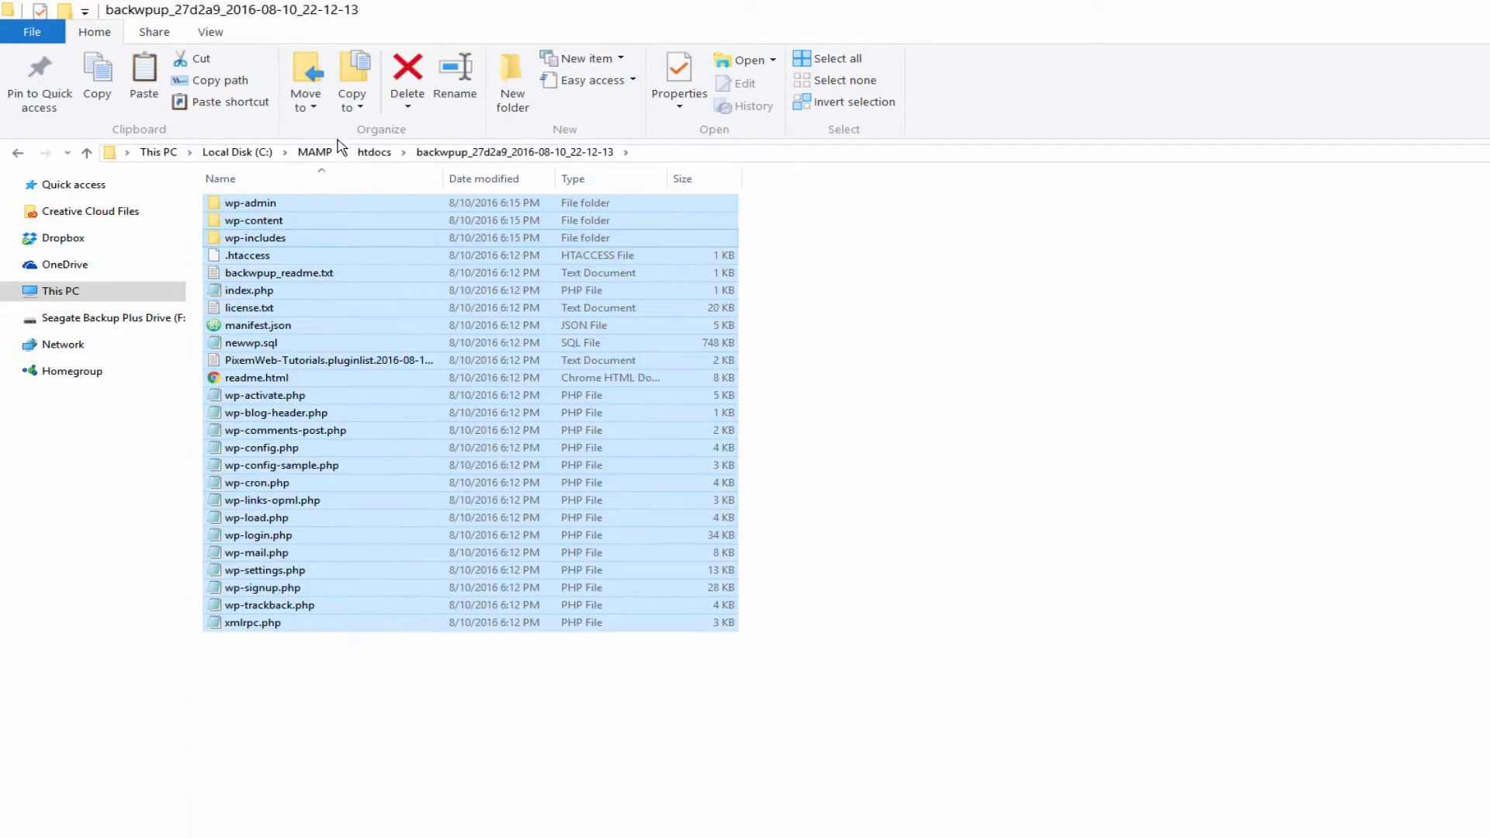
Create a new folder named newwp in htdocs.
click(374, 152)
right_click(367, 266)
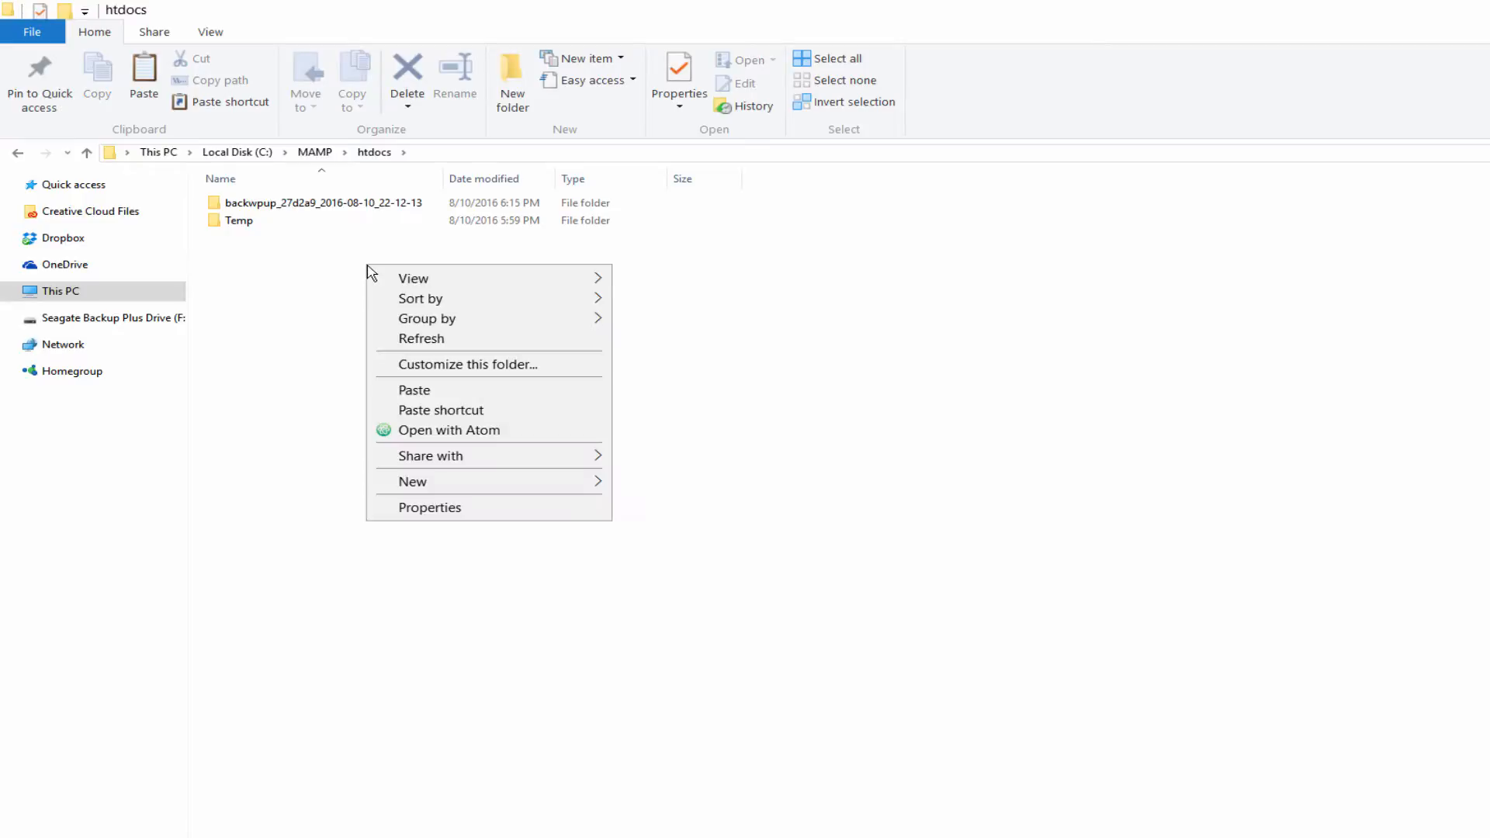
mouse_move(483, 482)
click(652, 492)
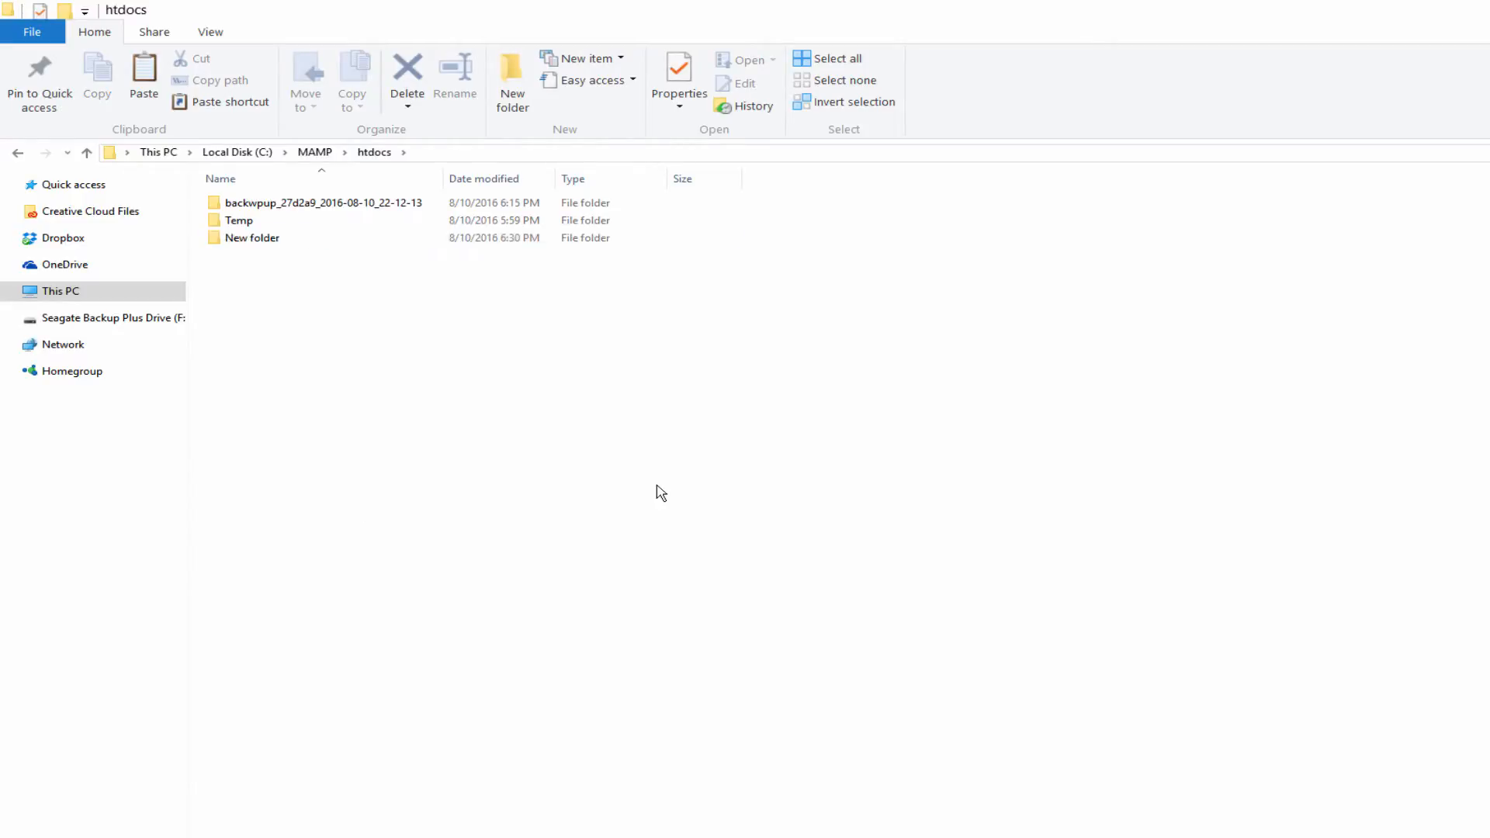
text(newwp)
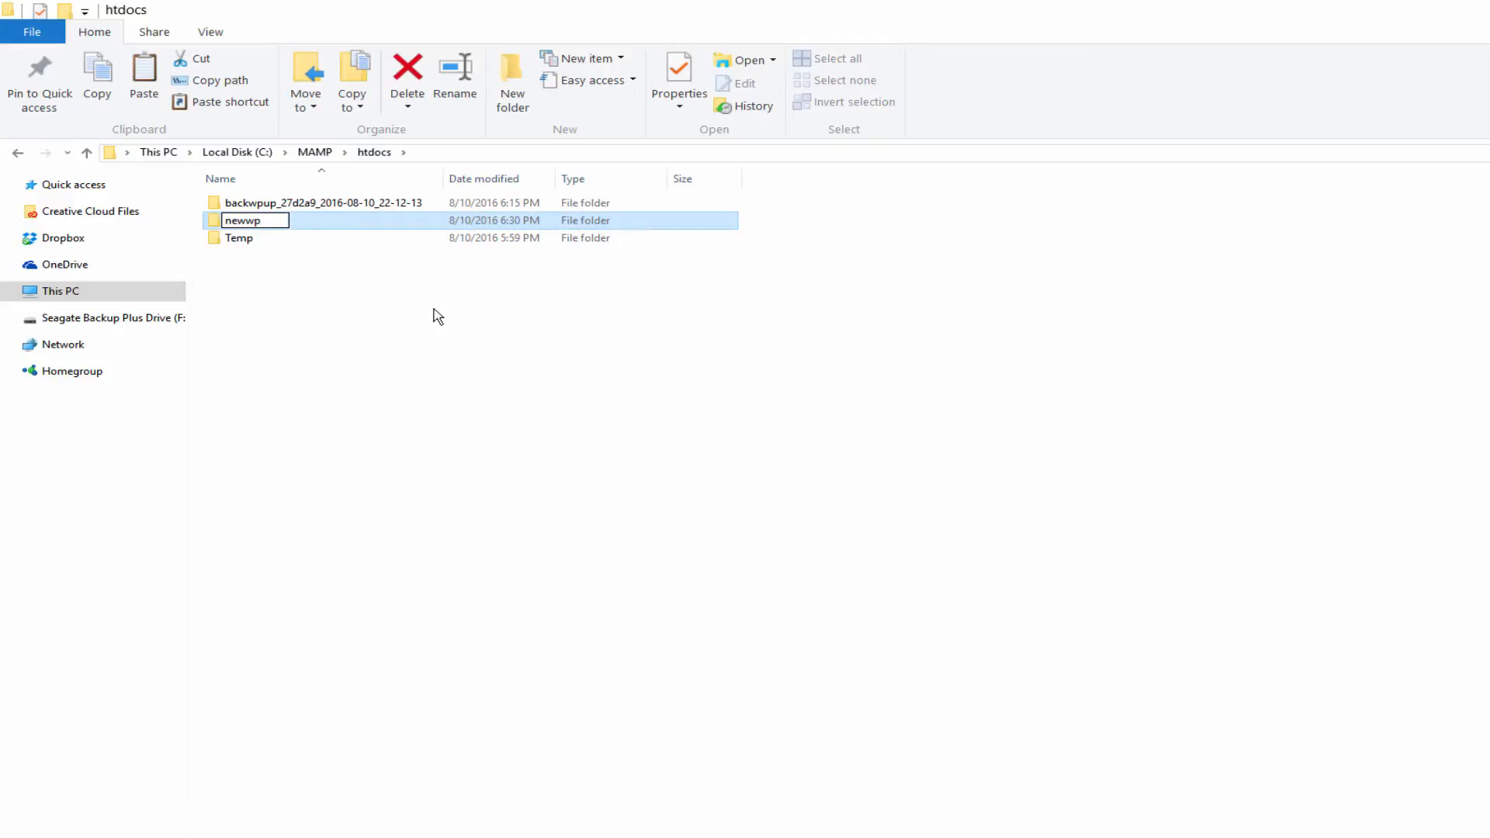
click(399, 257)
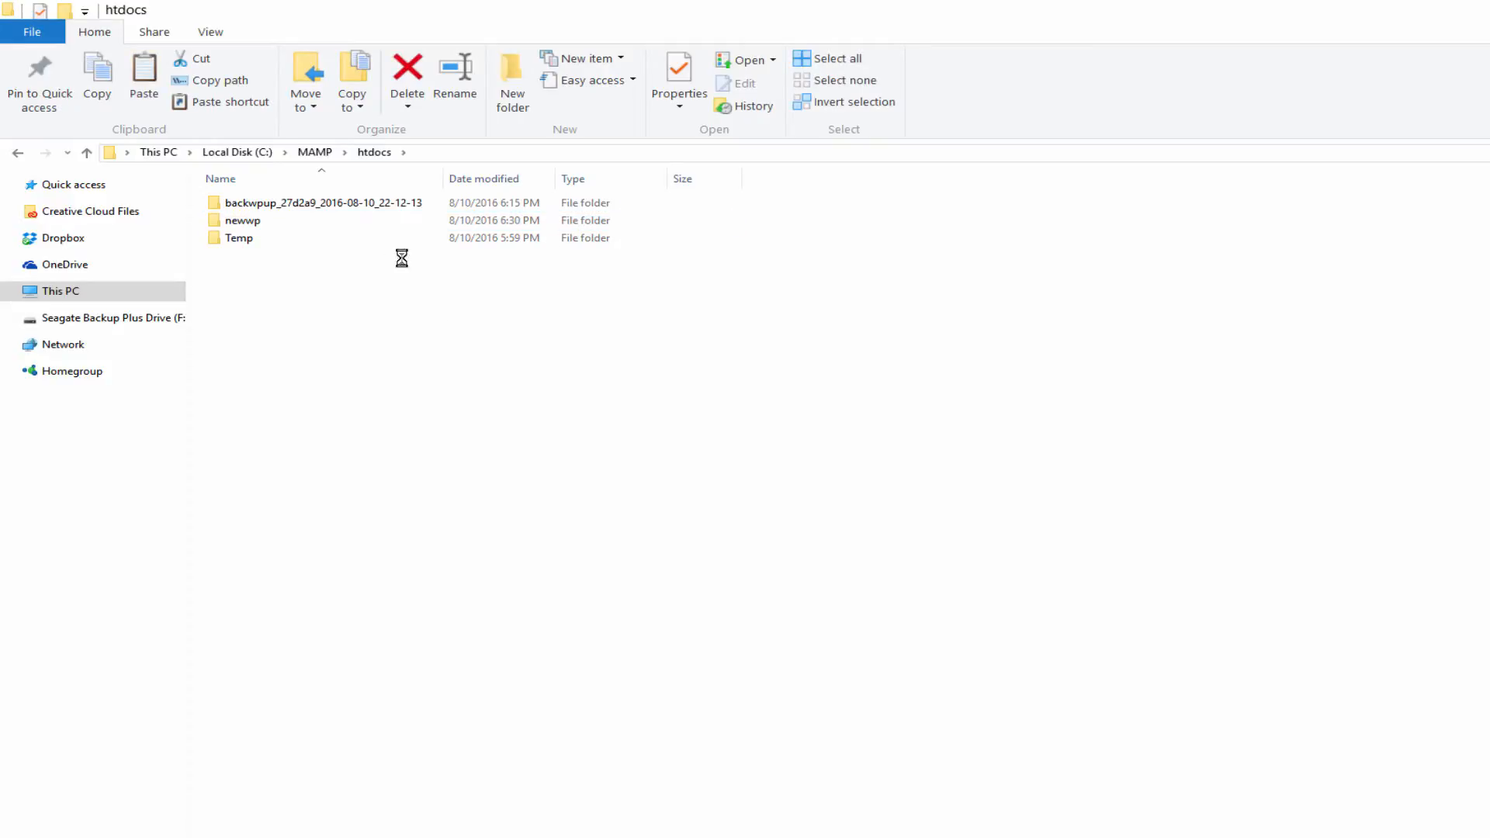
Paste the copied backup files into the newwp folder and return to htdocs.
double_click(366, 219)
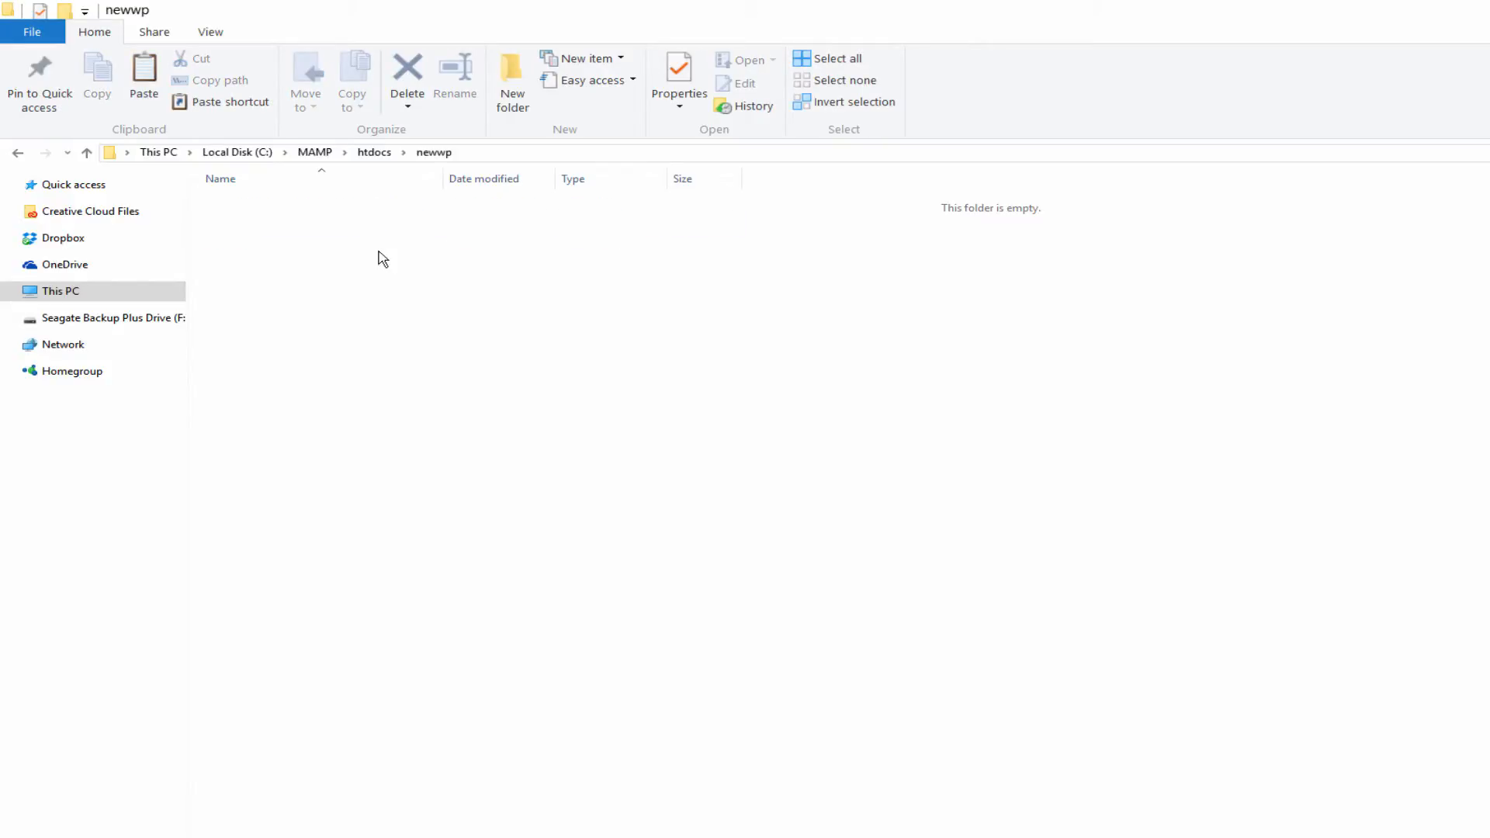
key(ctrl+v)
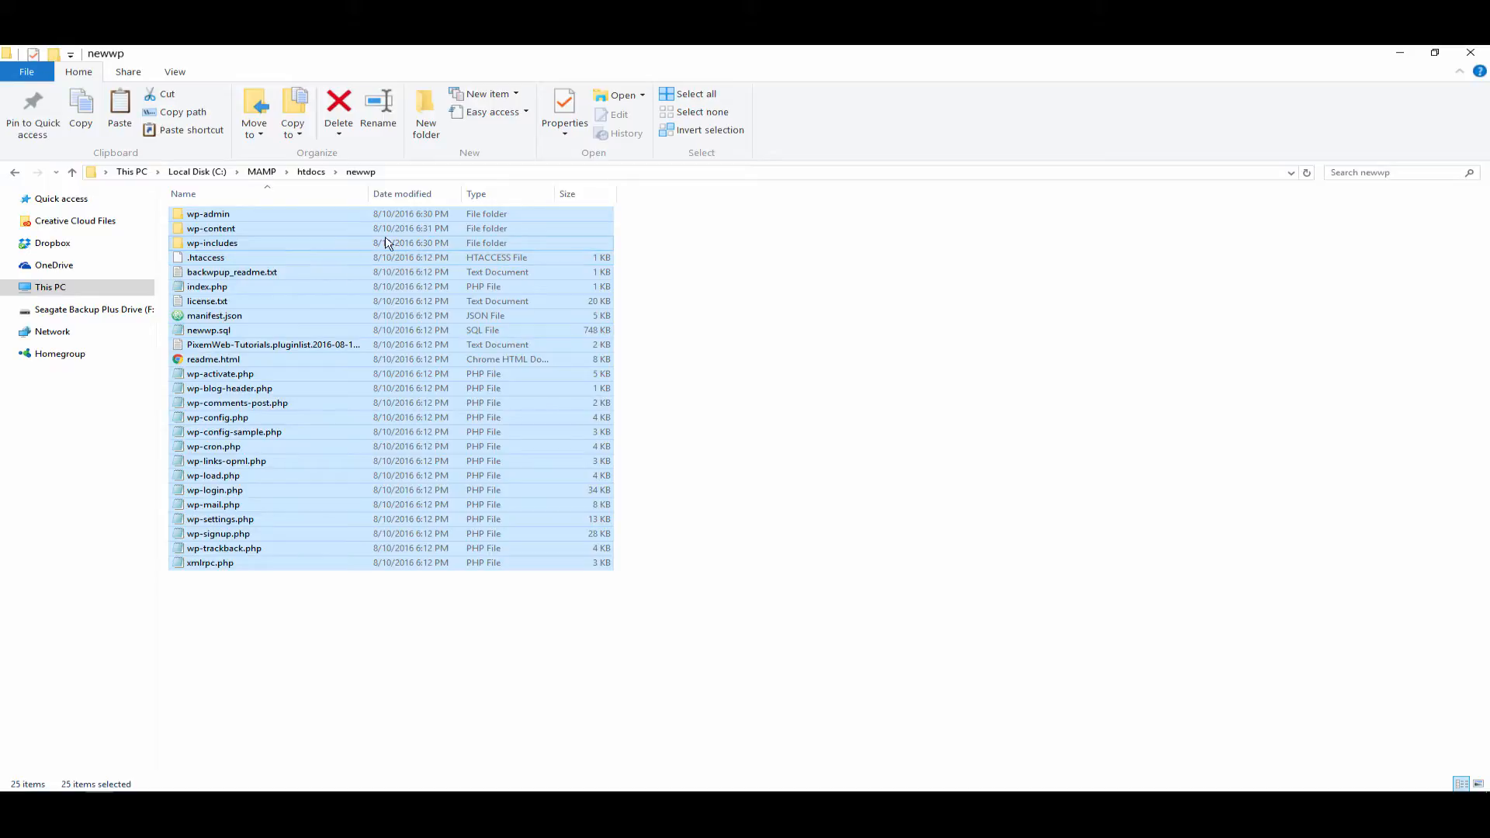
click(766, 275)
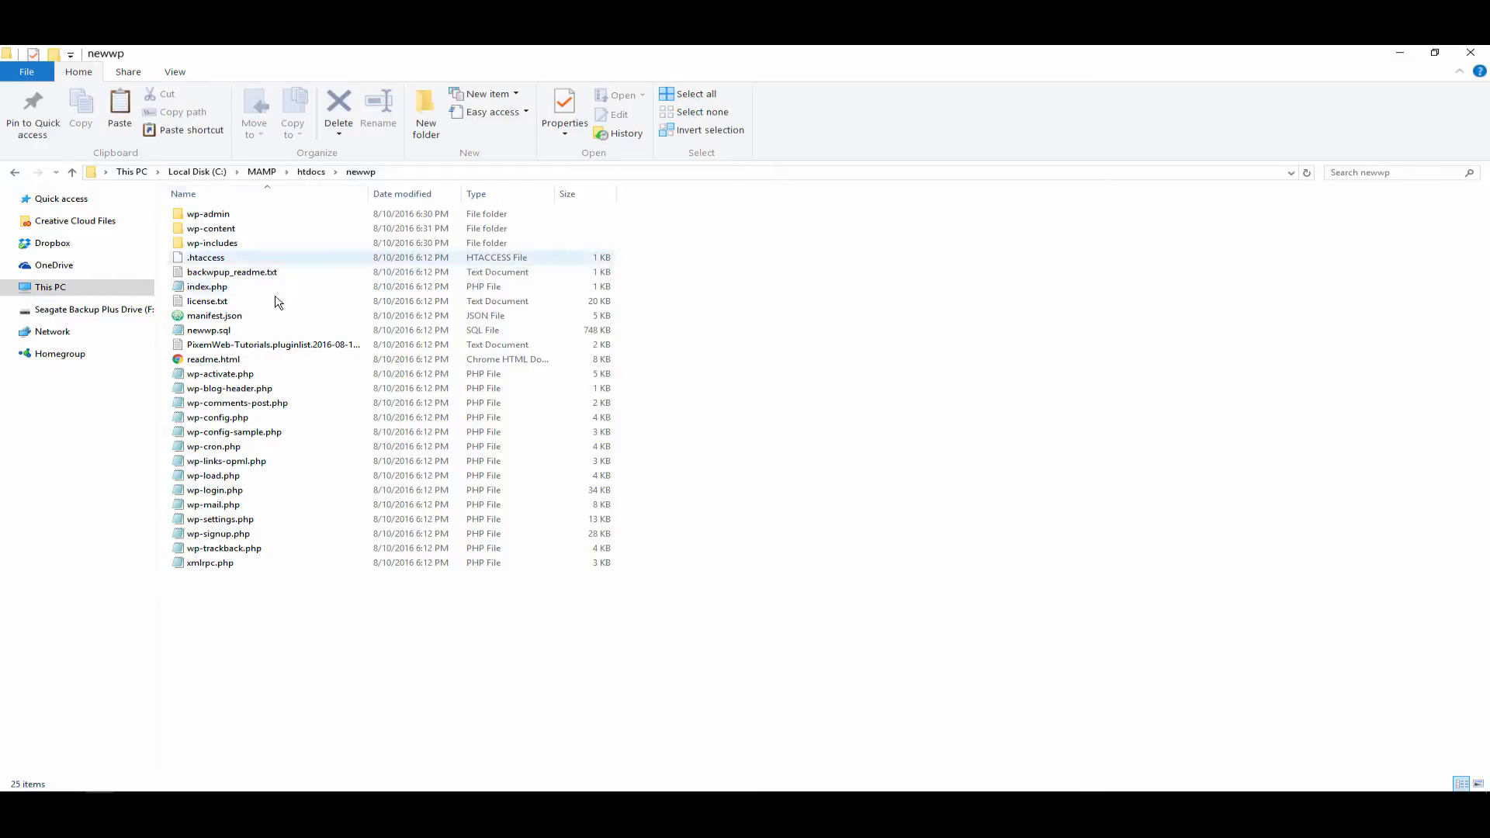
click(305, 174)
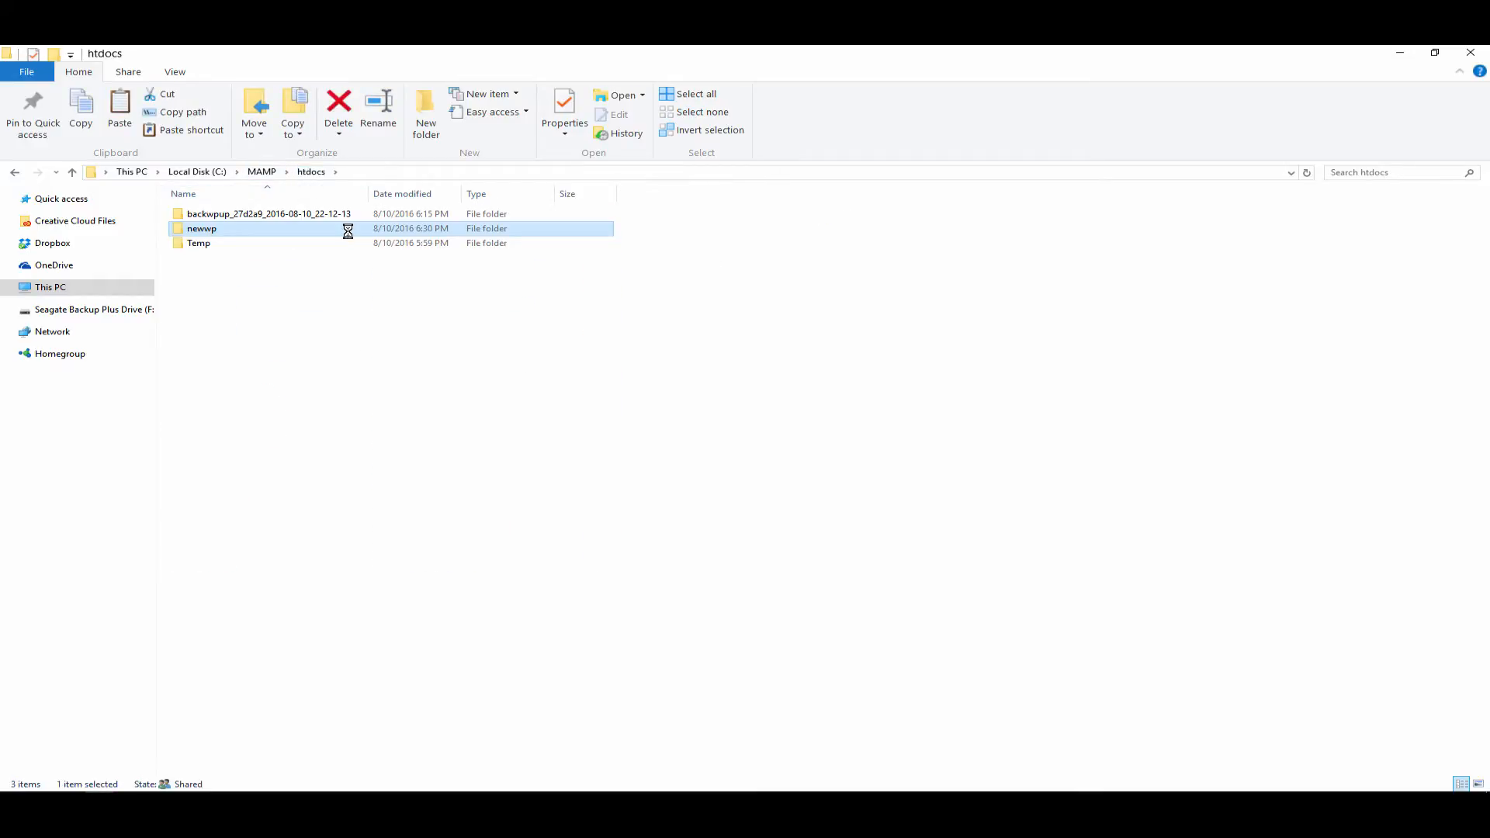
Switch to Chrome, reload localhost/newwp and check the home page's slider and featured content after the file restore.
key(super+Tab)
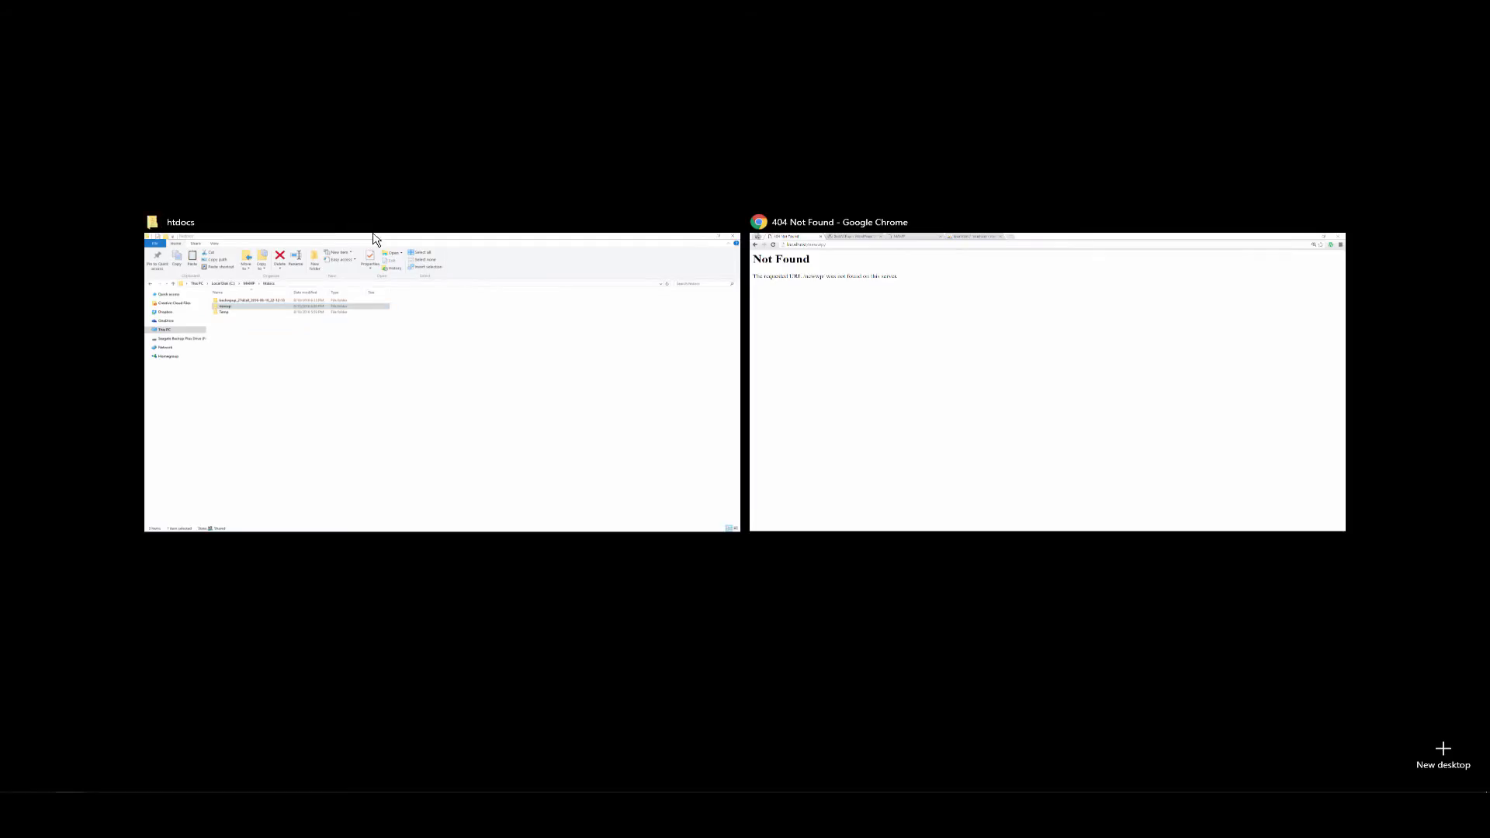
click(800, 344)
key(F5)
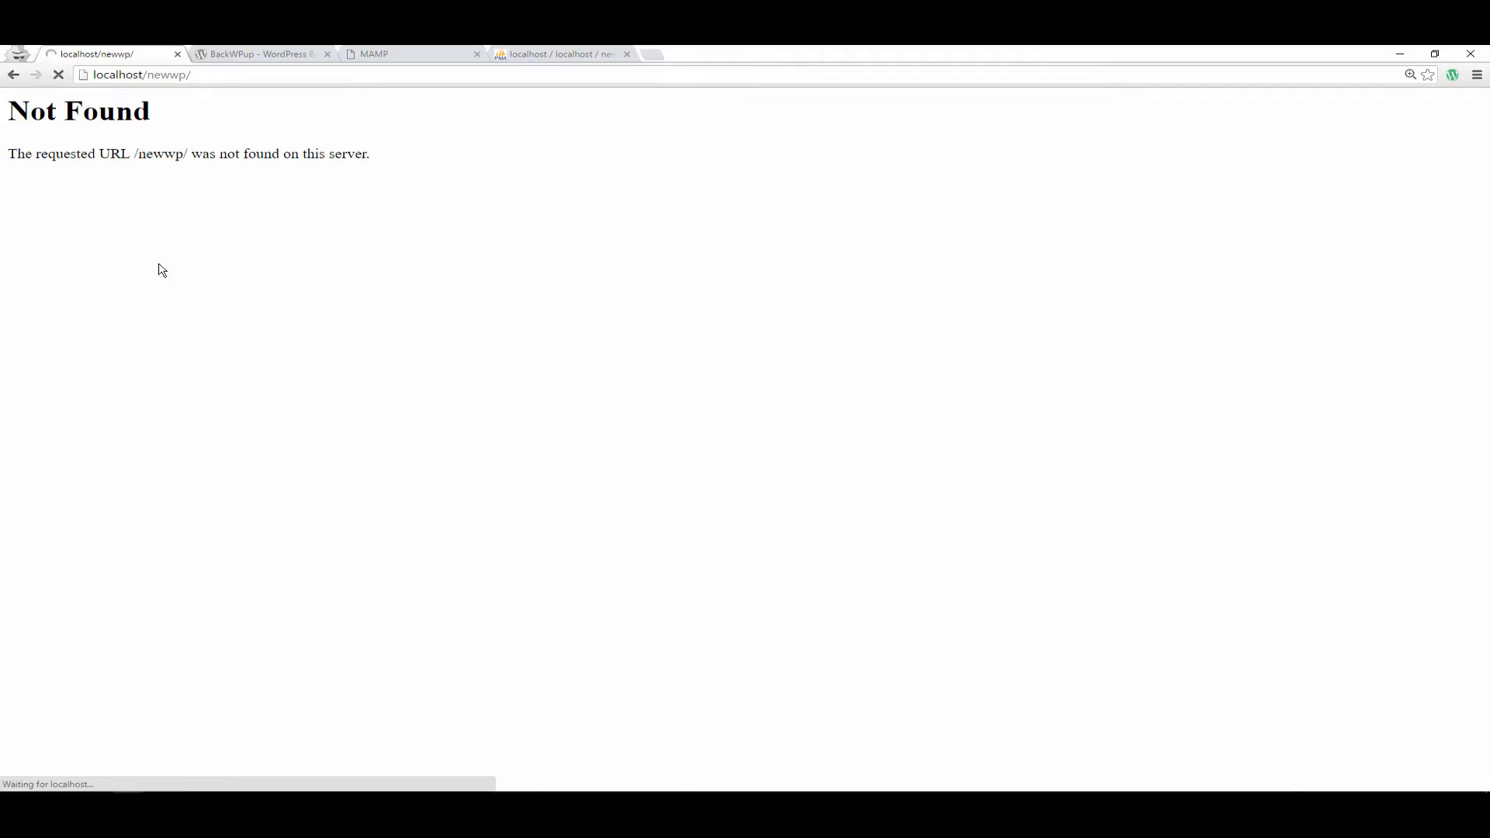
scroll(162, 271, down, 8)
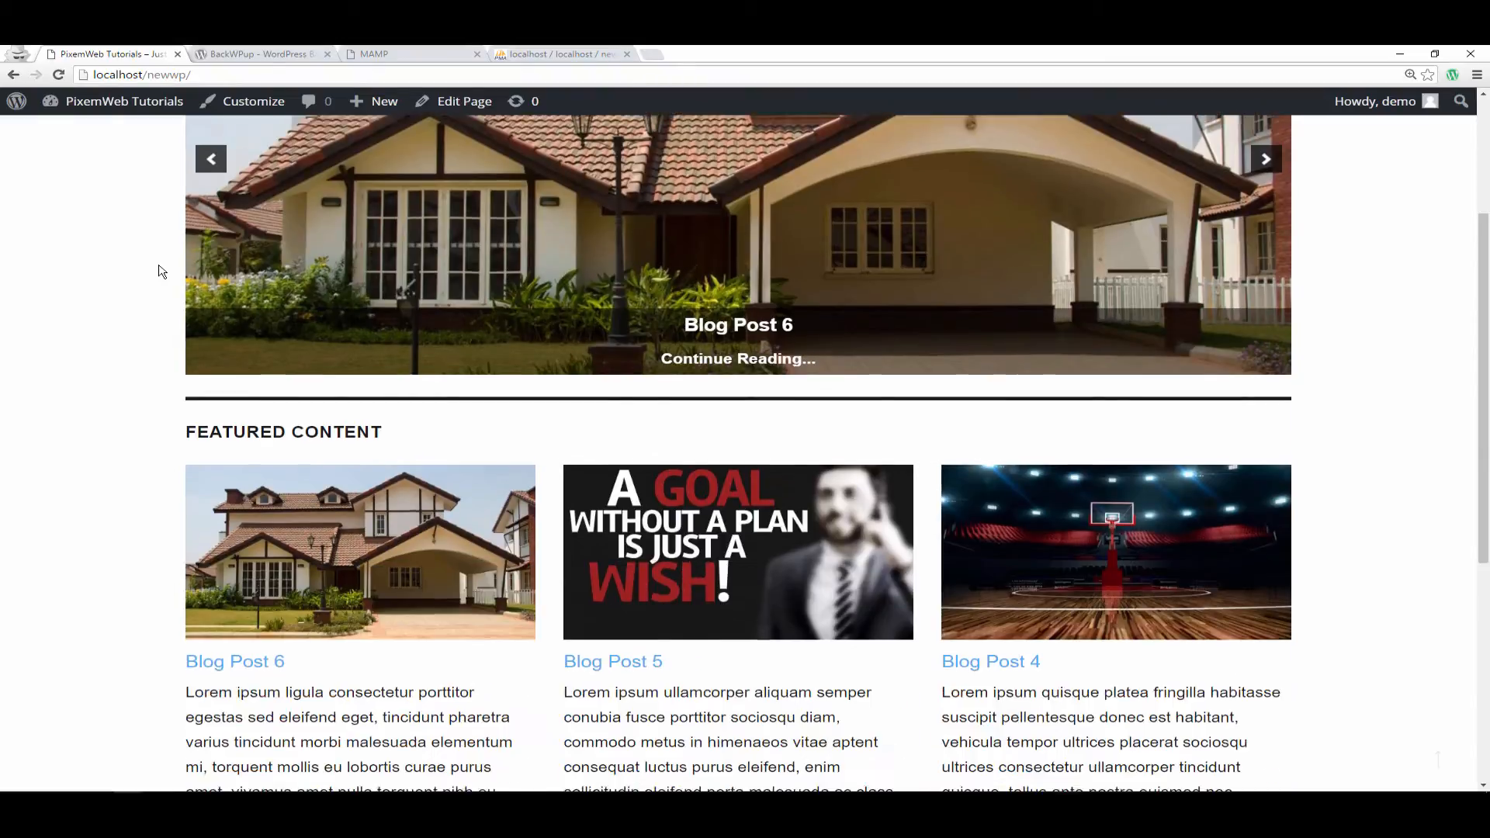
scroll(161, 271, up, 8)
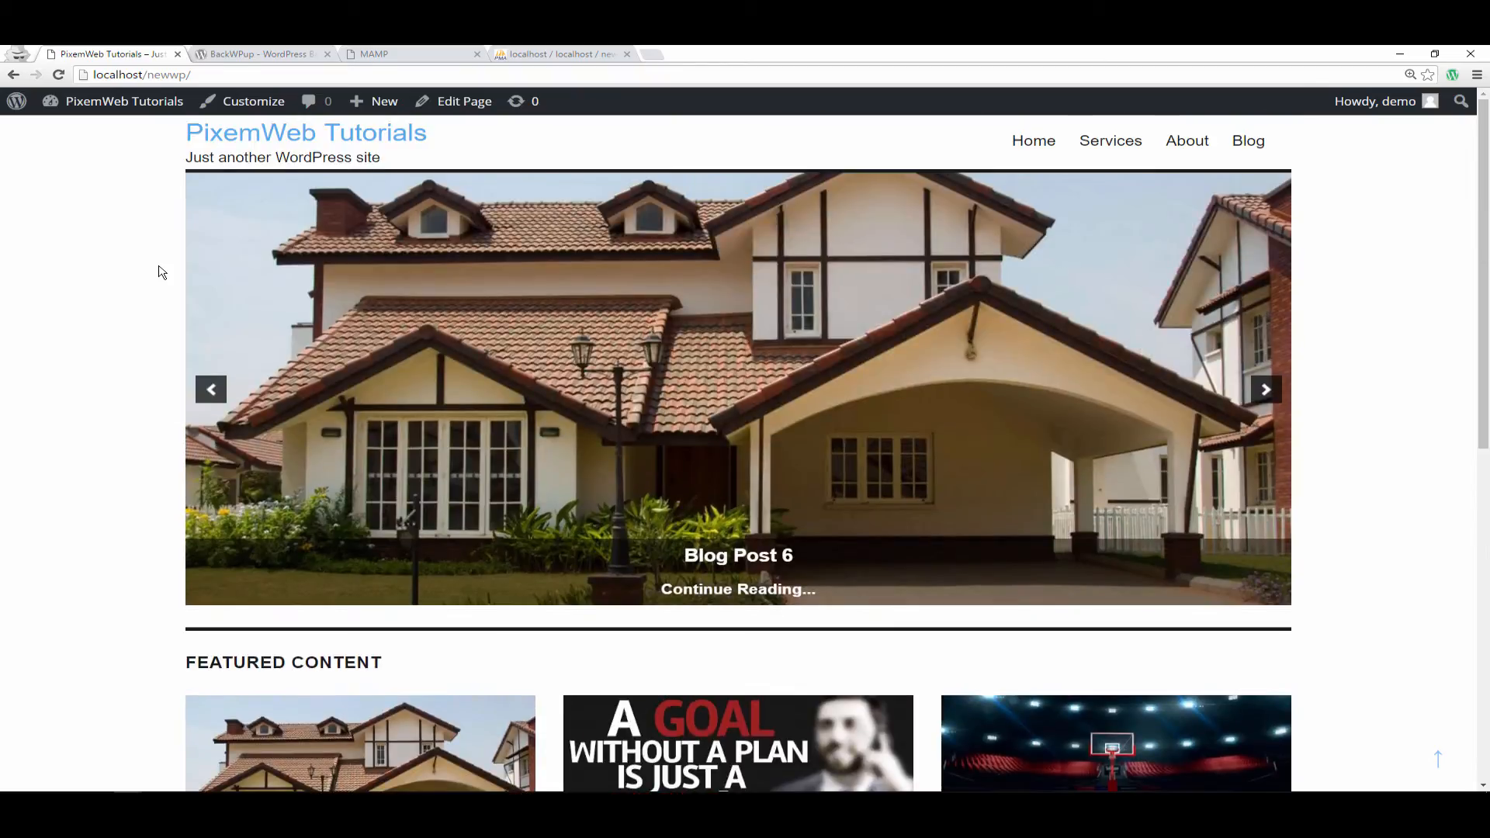
Review the BackWPup plugin page's description and feature list on WordPress.org, then return to the restored site.
key(ctrl+Tab)
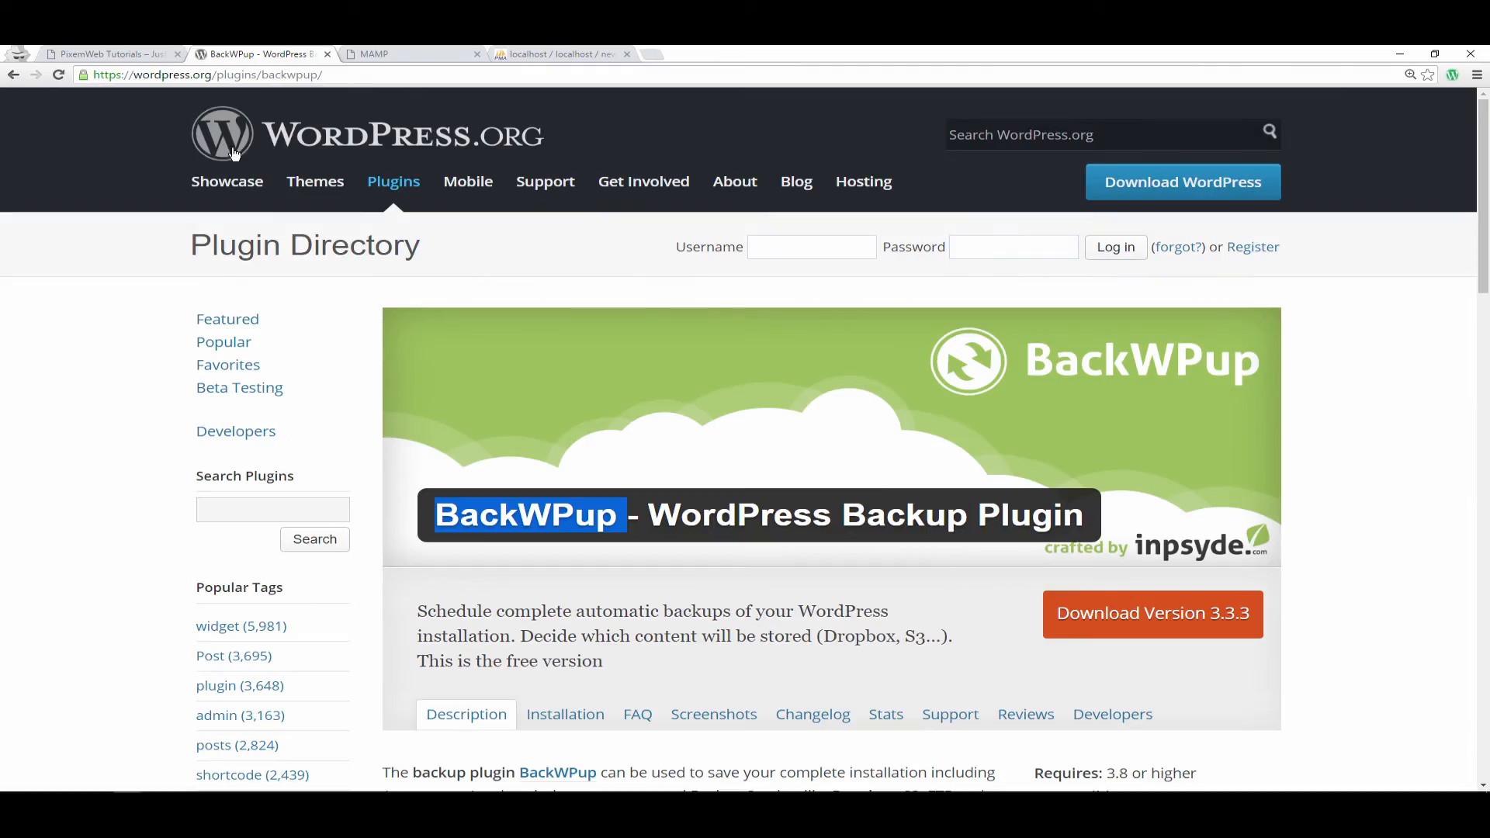
click(578, 483)
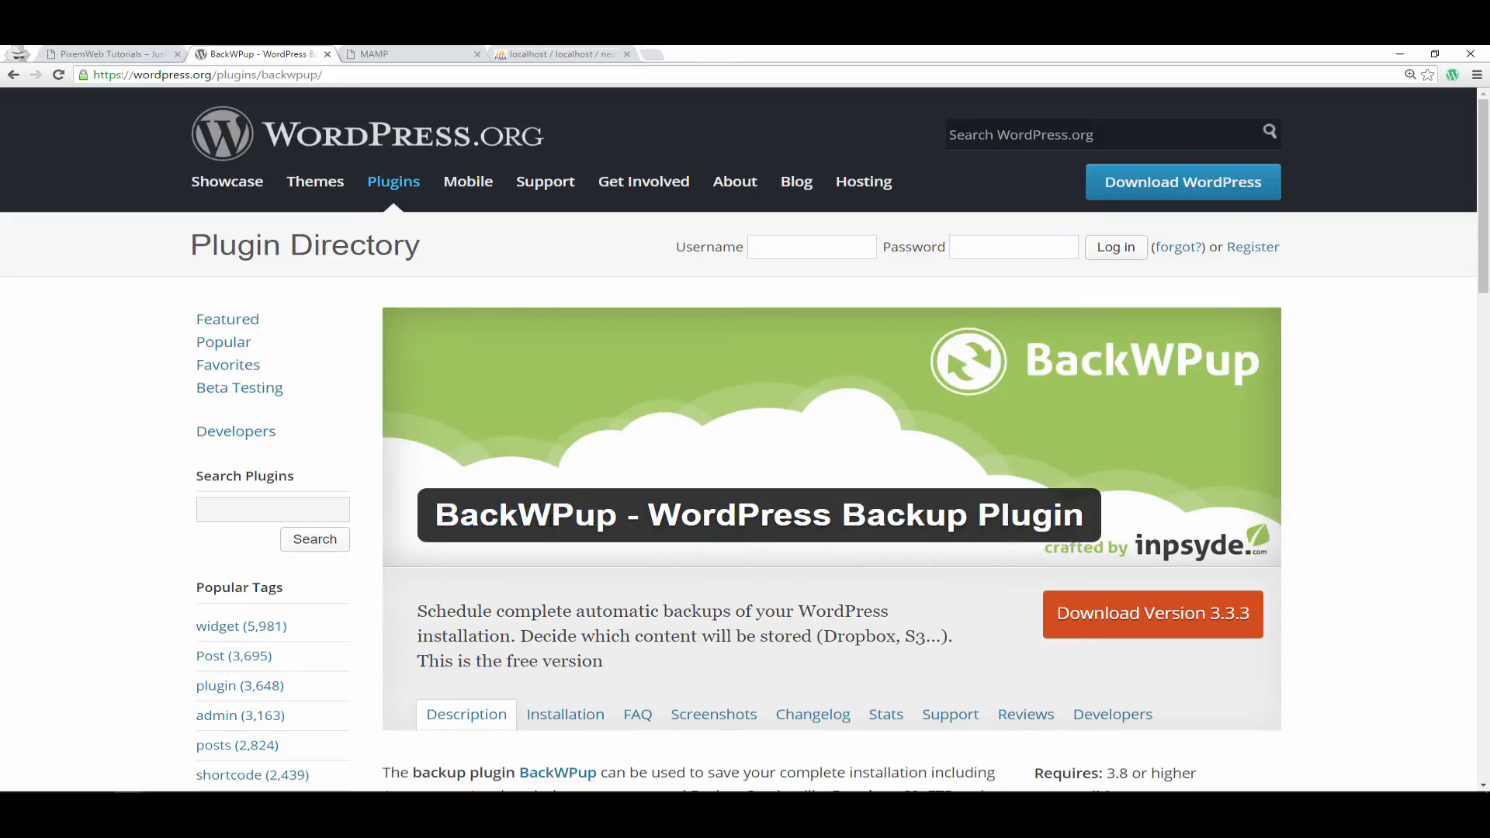
scroll(551, 521, down, 1)
scroll(548, 522, down, 1)
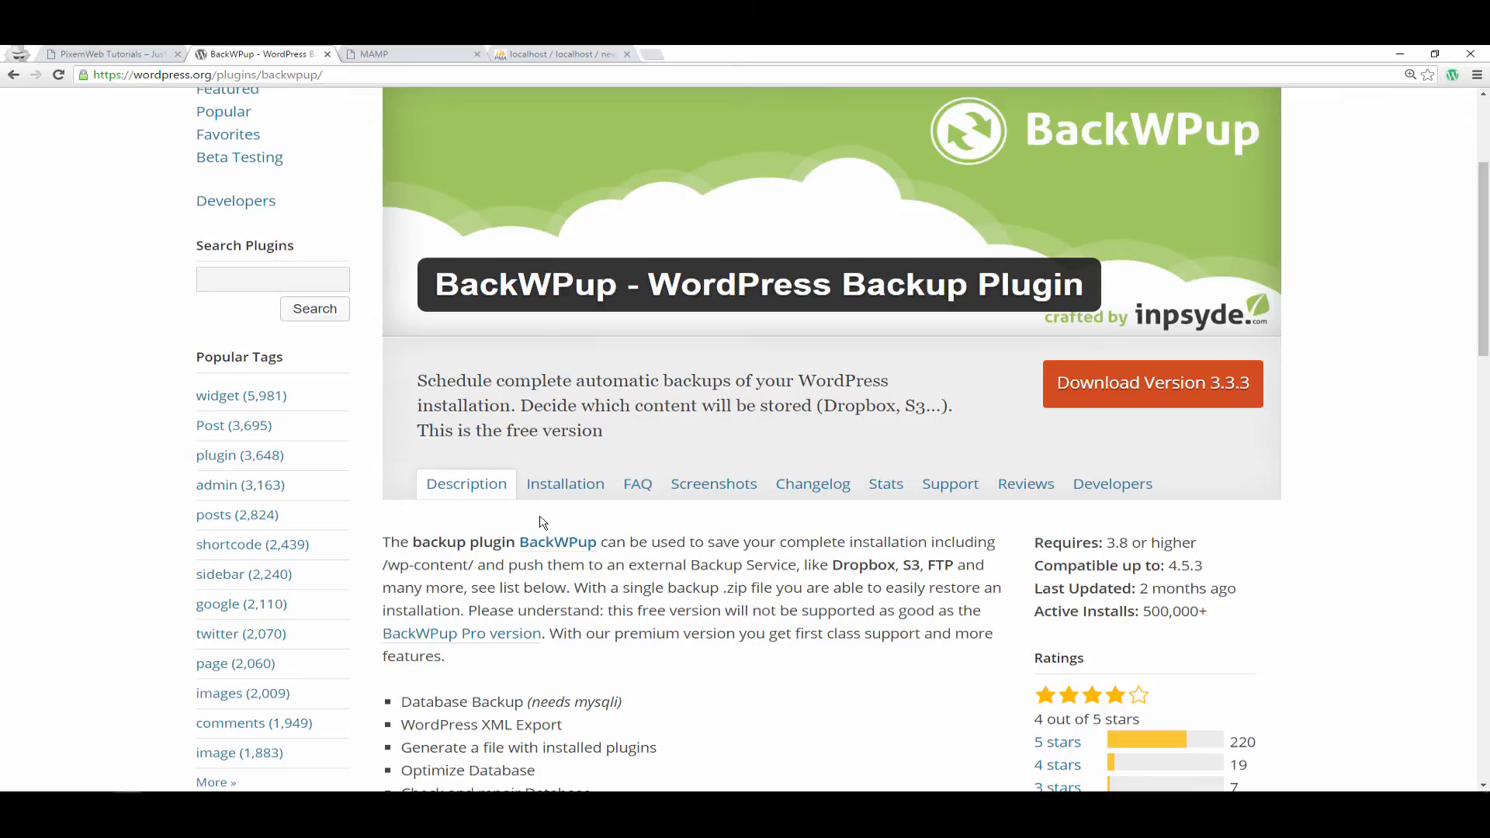
scroll(542, 522, down, 2)
scroll(544, 516, up, 4)
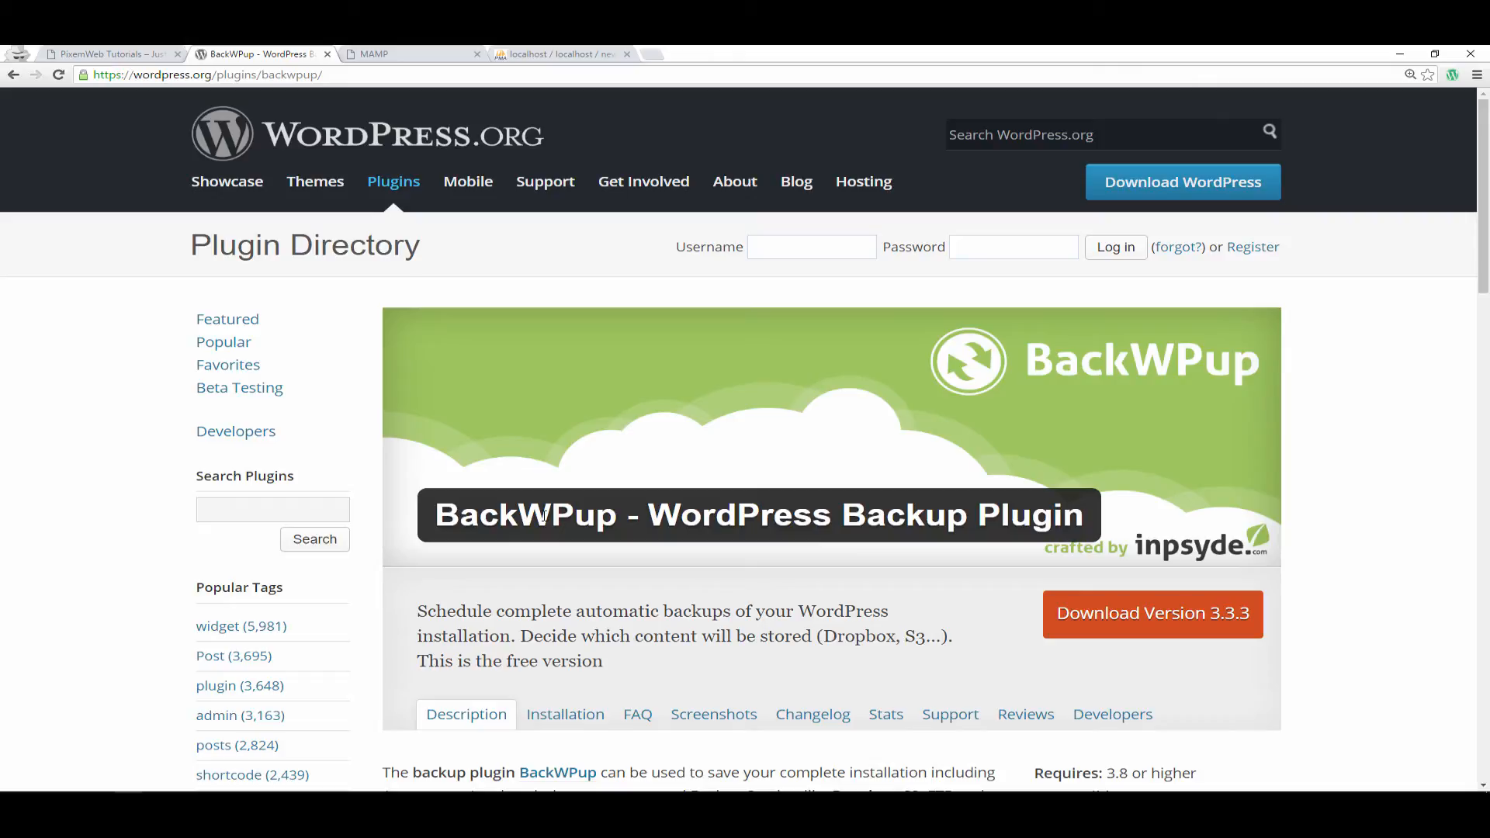
scroll(543, 516, down, 6)
scroll(531, 520, down, 3)
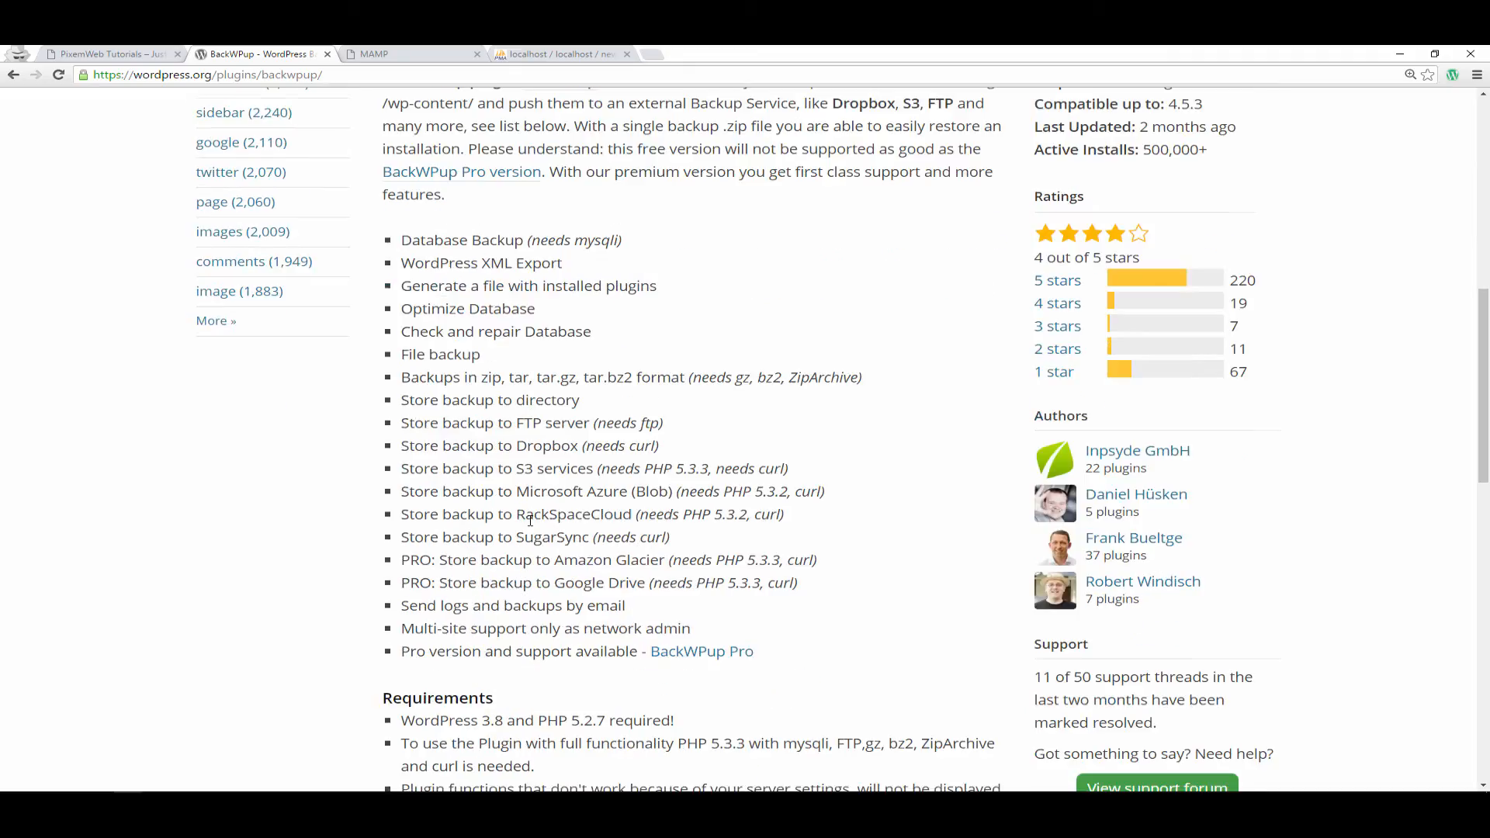
scroll(531, 522, up, 1)
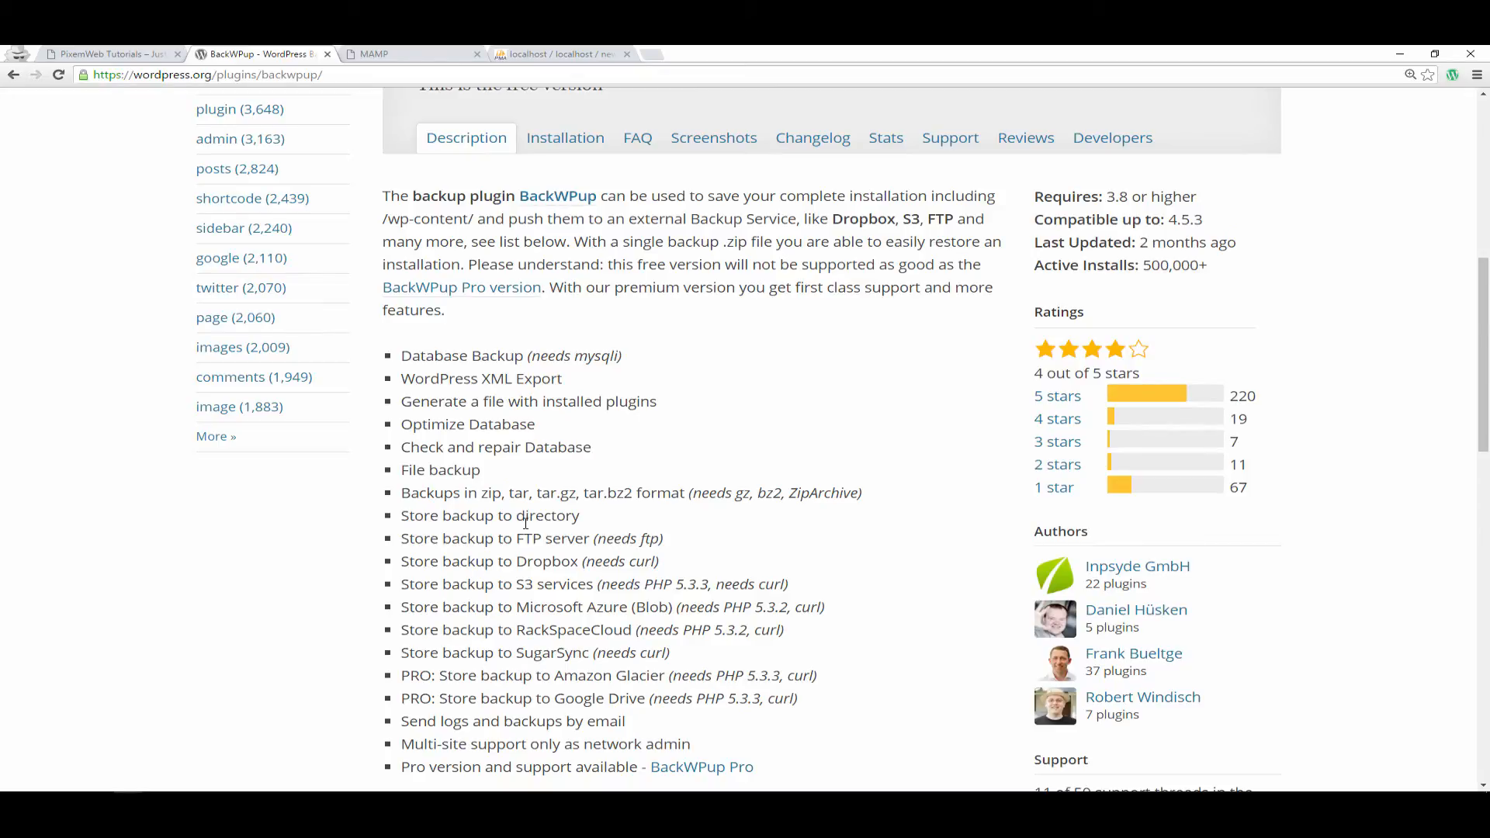
scroll(526, 523, up, 3)
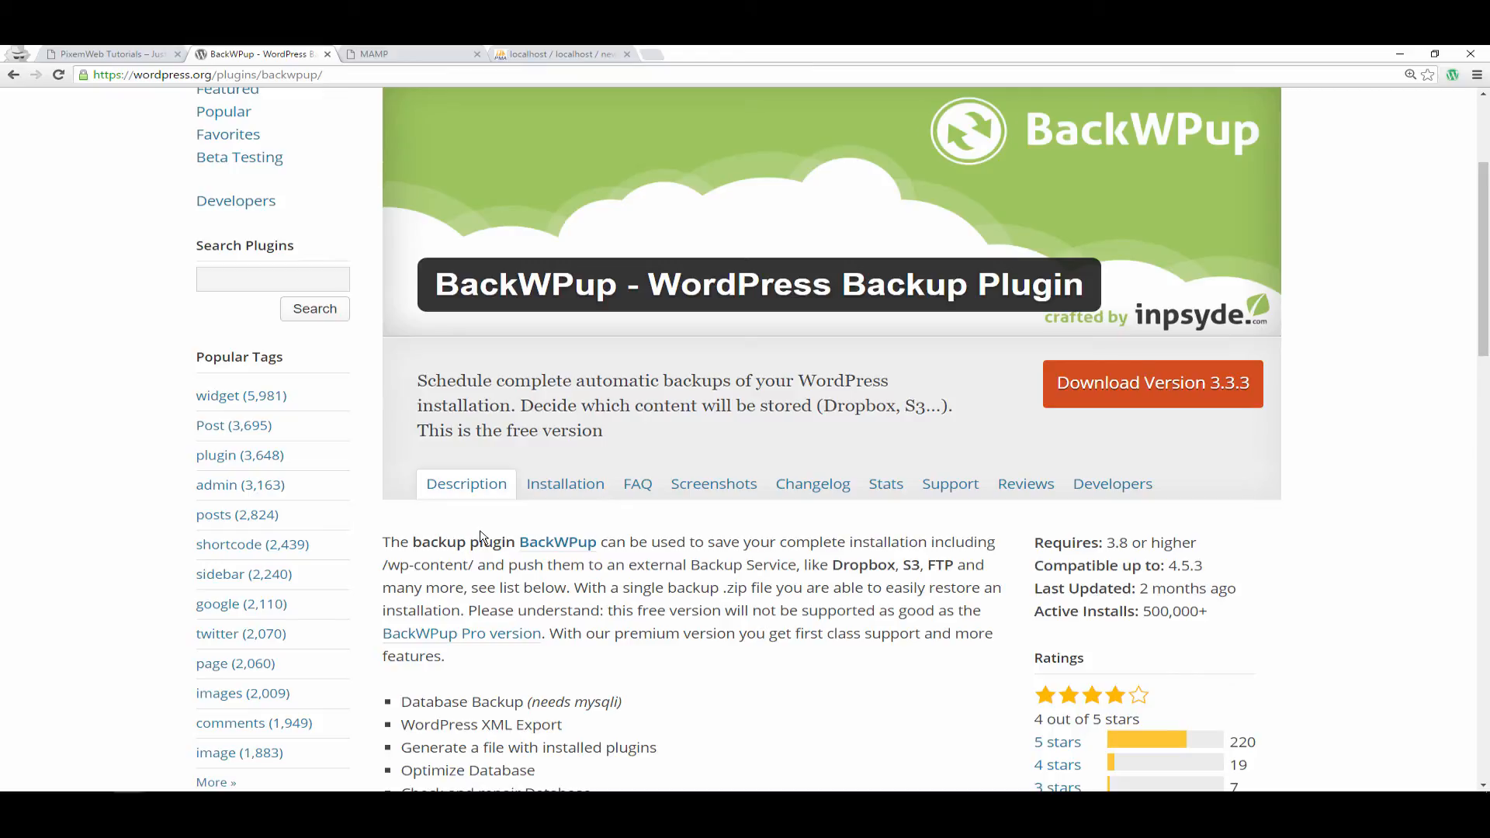
scroll(663, 316, up, 3)
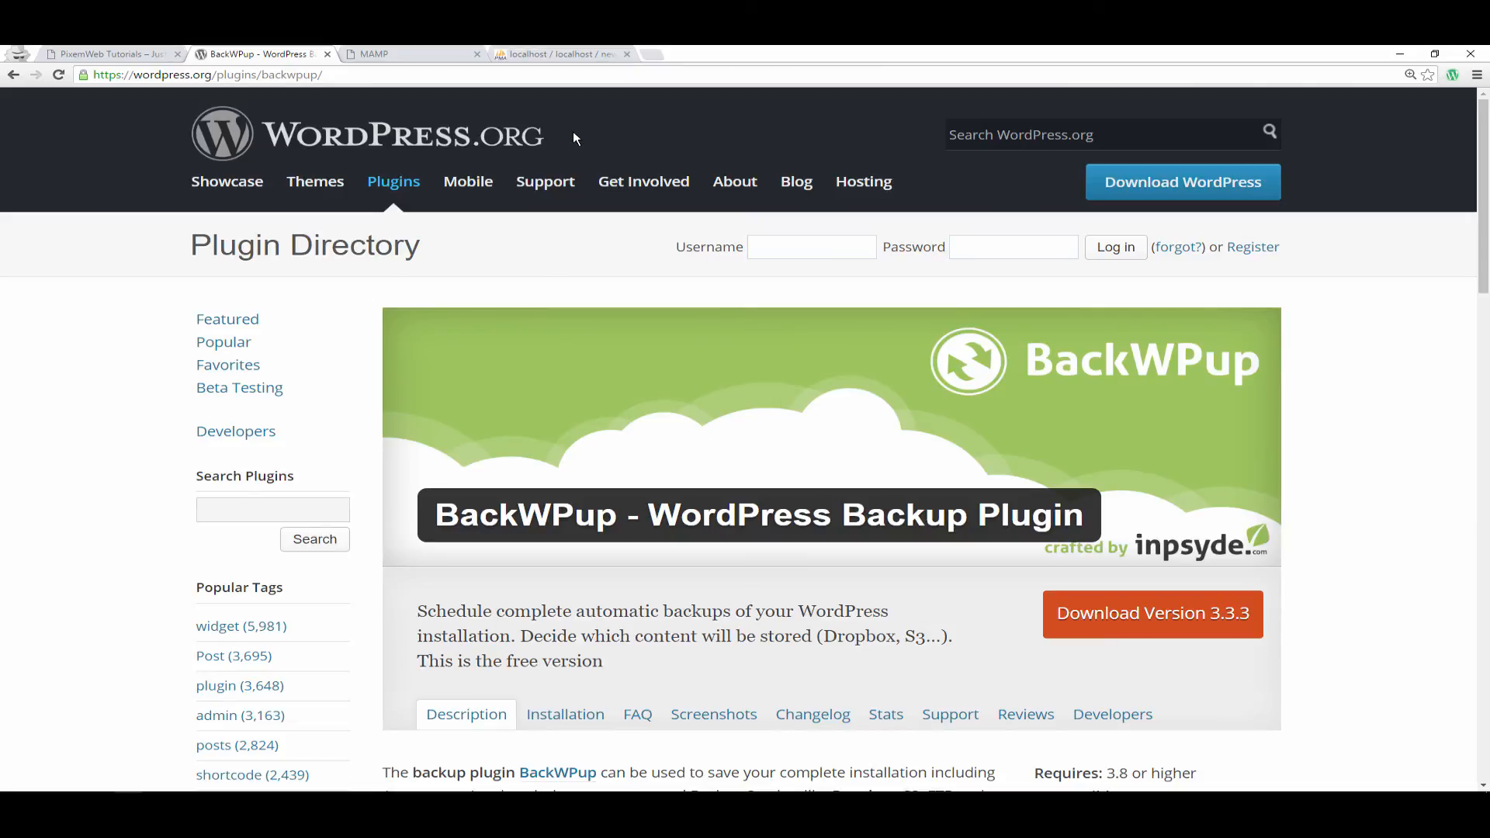
click(118, 55)
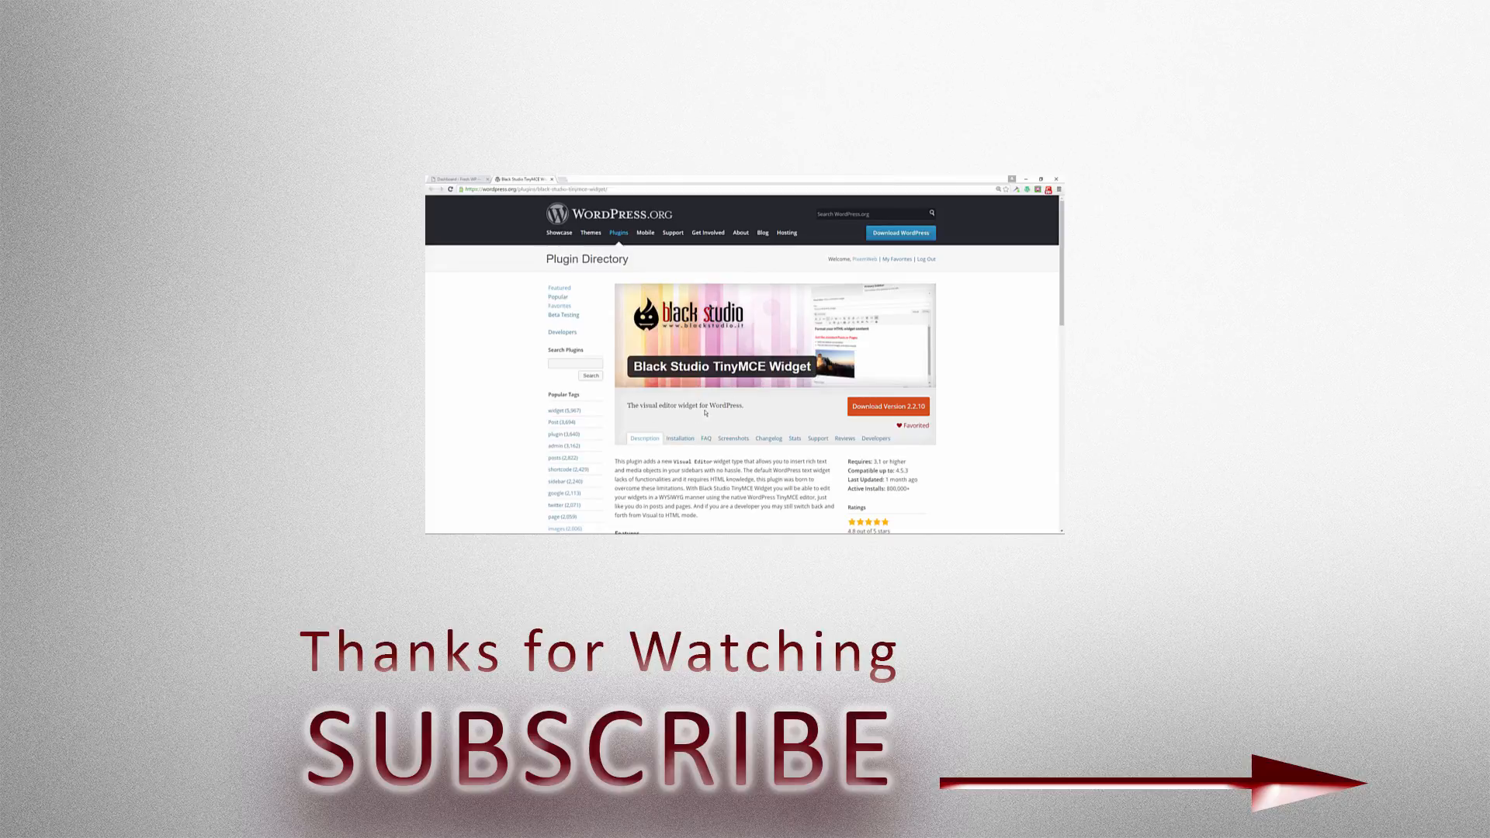
scroll(706, 413, down, 2)
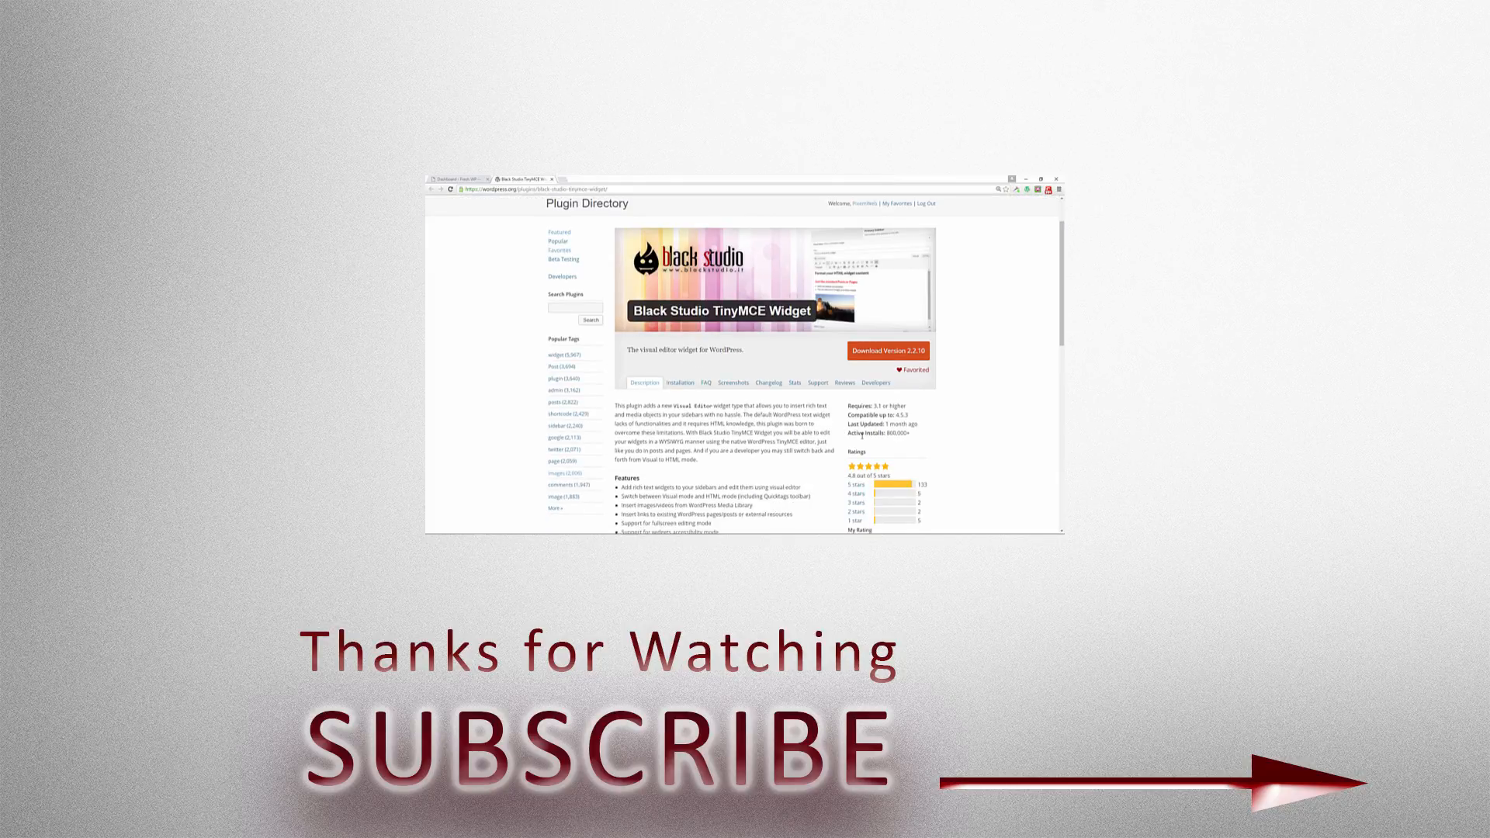